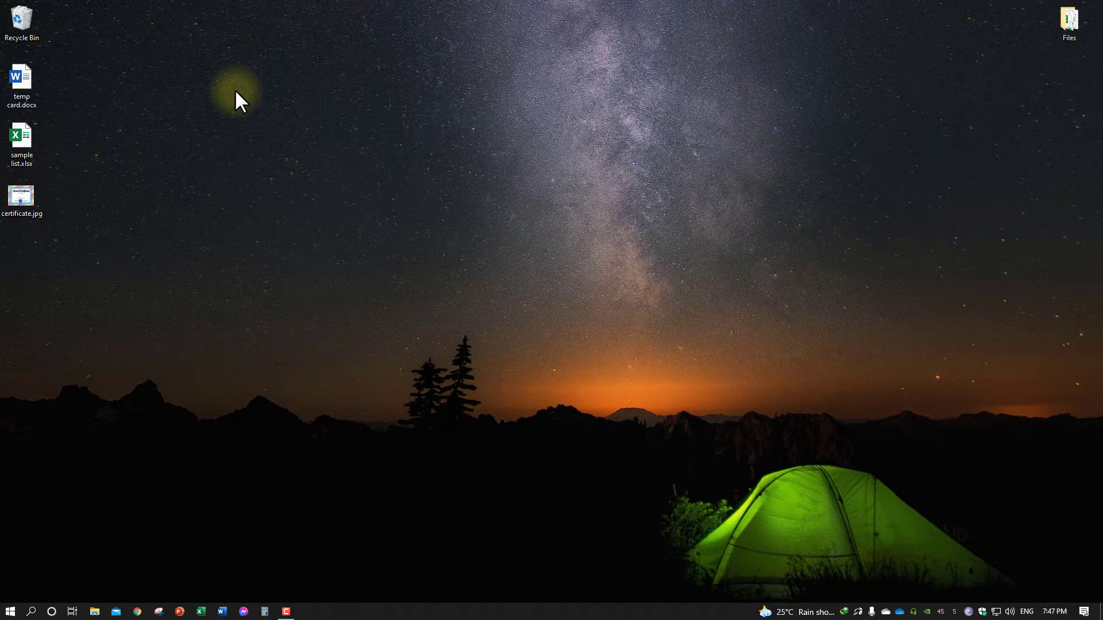
Launch Word with a blank document and review the Select Recipients options without choosing one.
{"action": "left_click", "coordinate": [223, 611]}
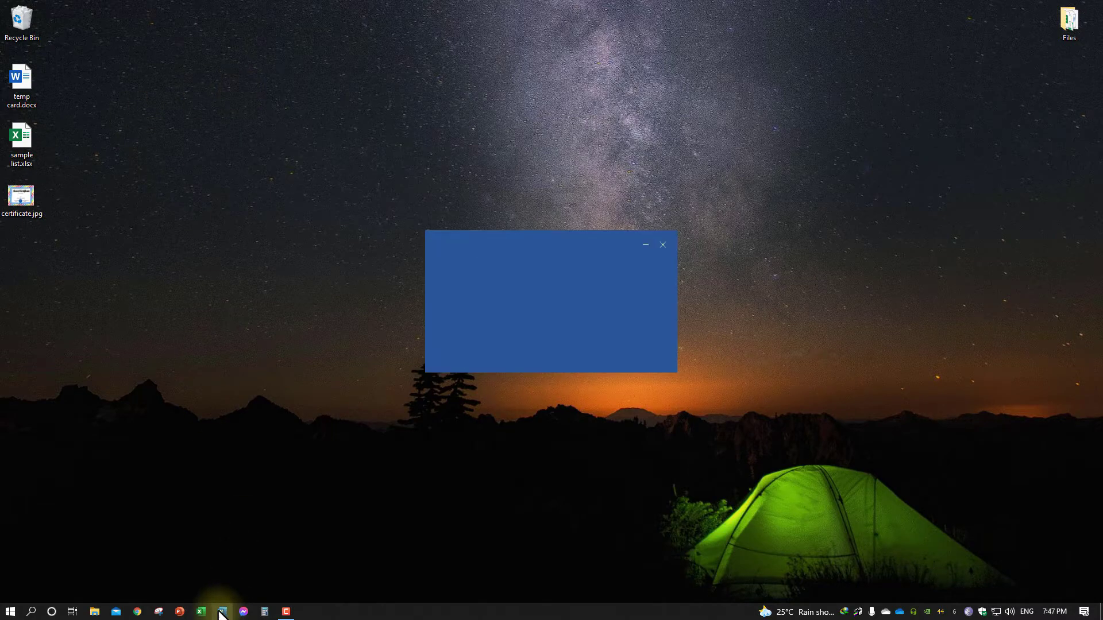
{"action": "left_click", "coordinate": [172, 115]}
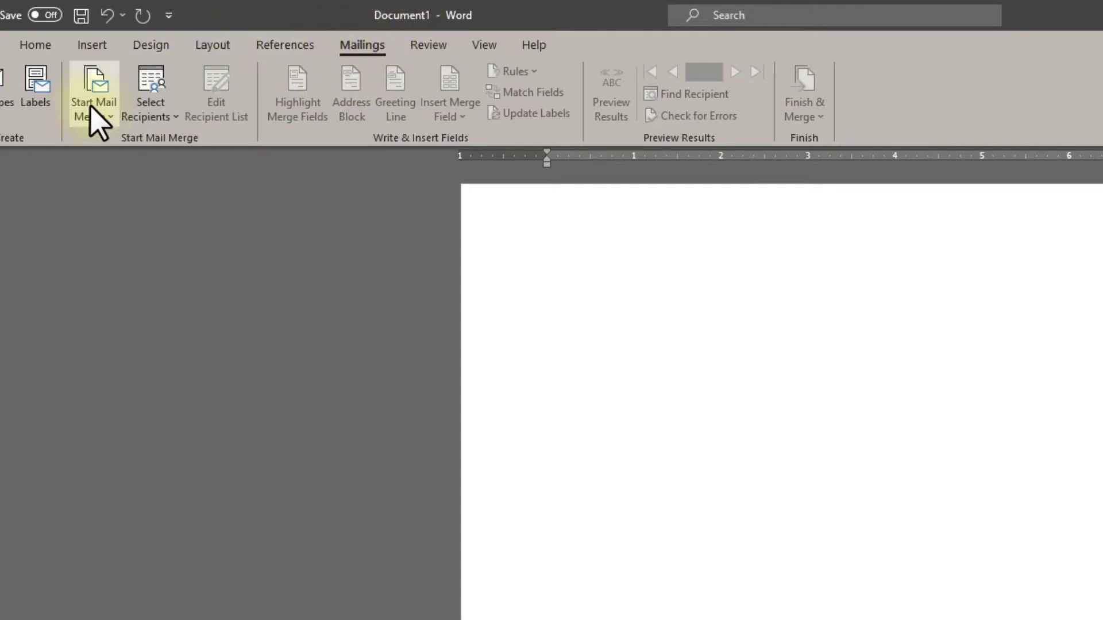
{"action": "left_click", "coordinate": [158, 100]}
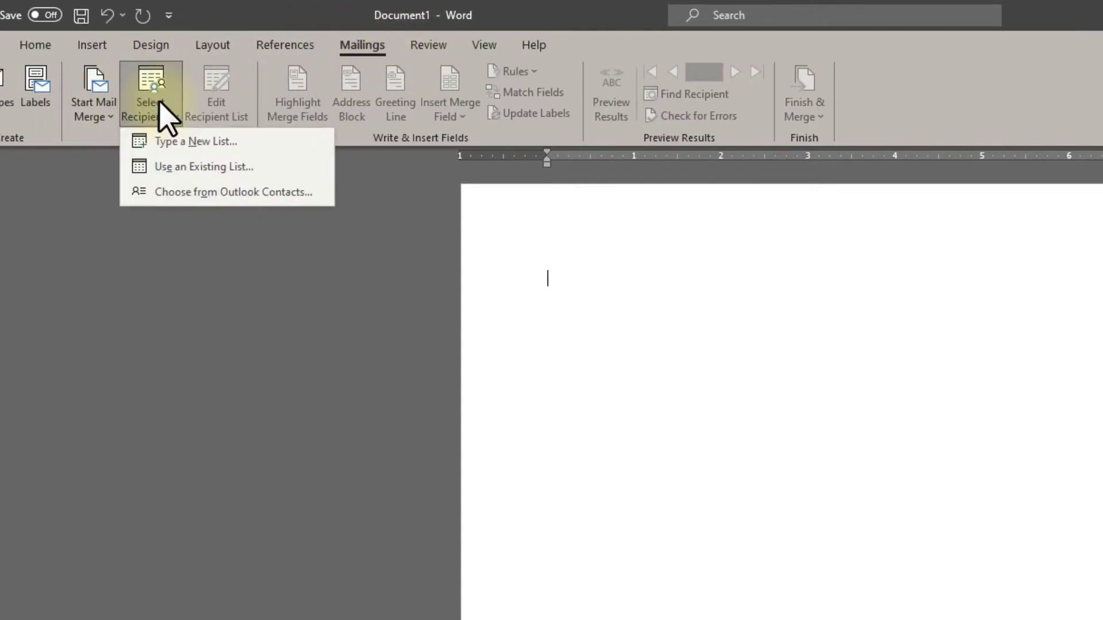
{"action": "left_click", "coordinate": [156, 115]}
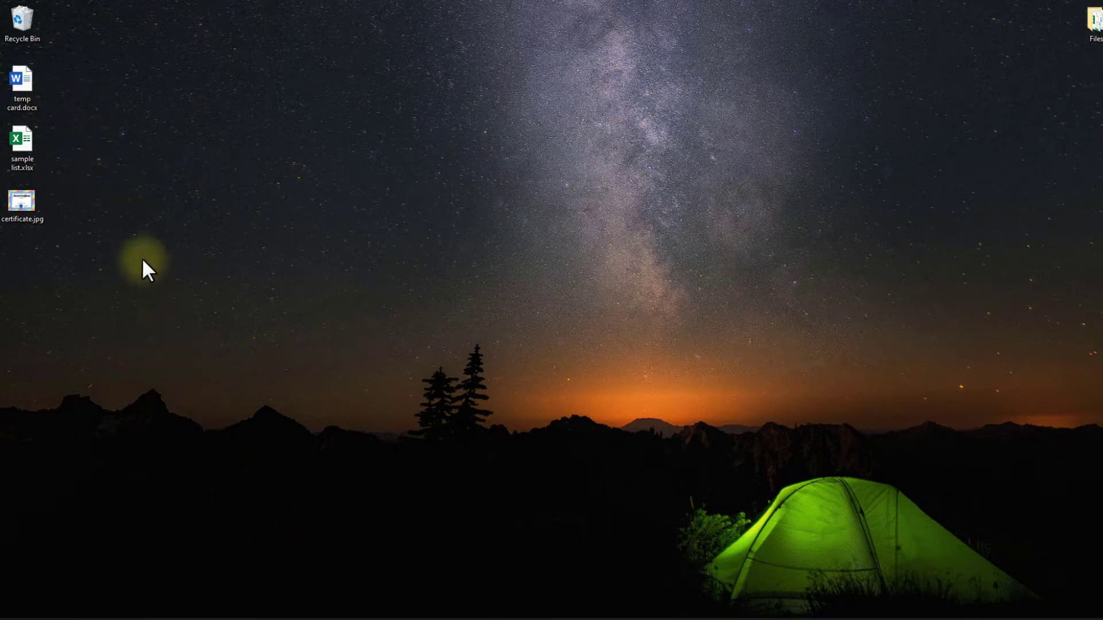
{"action": "left_click", "coordinate": [77, 213]}
{"action": "double_click", "coordinate": [25, 148]}
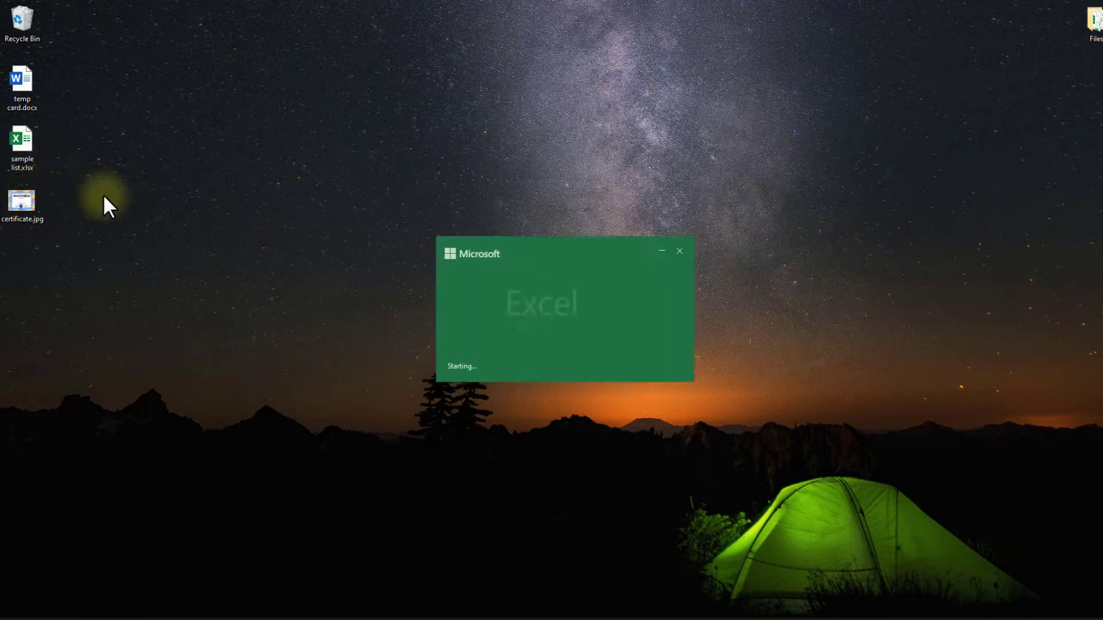
{"action": "left_click", "coordinate": [906, 32]}
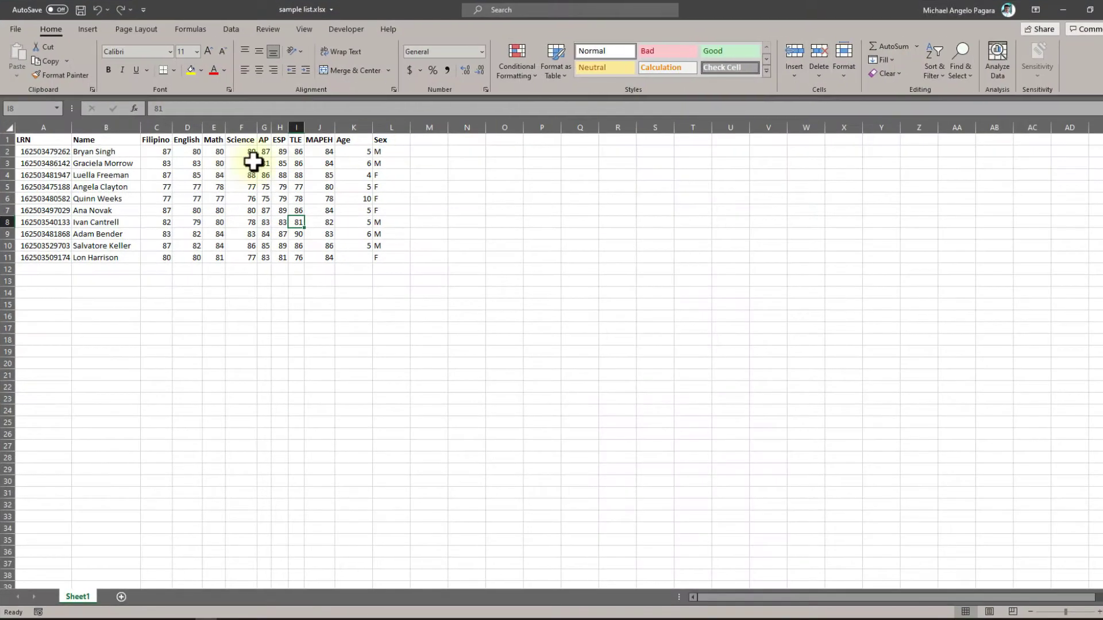
{"action": "left_click_drag", "start_coordinate": [28, 140], "coordinate": [35, 222]}
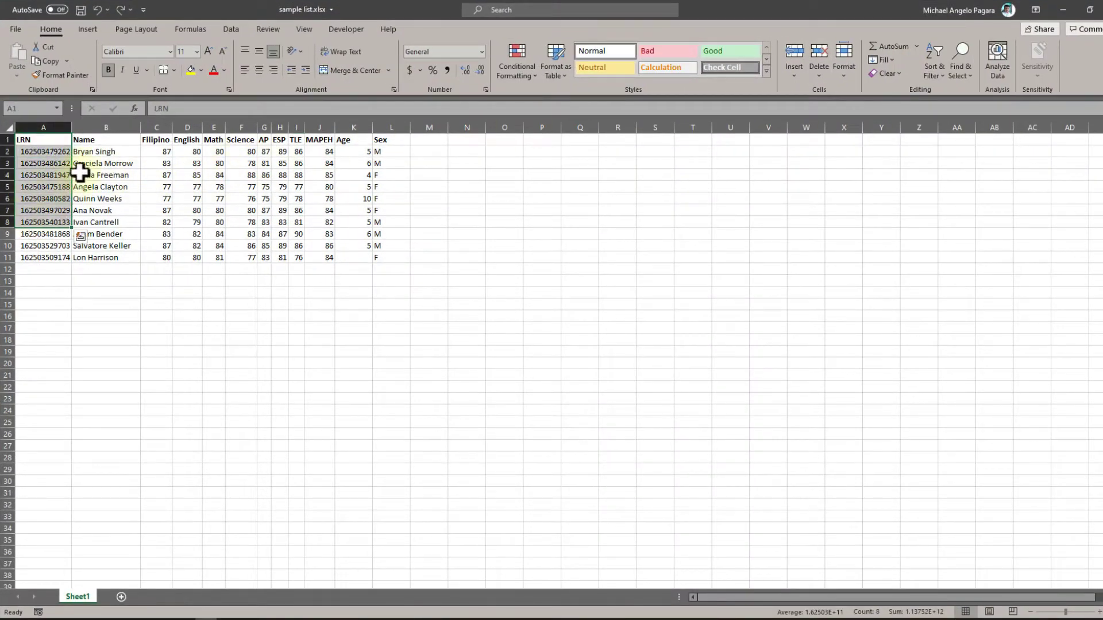
{"action": "left_click", "coordinate": [100, 164]}
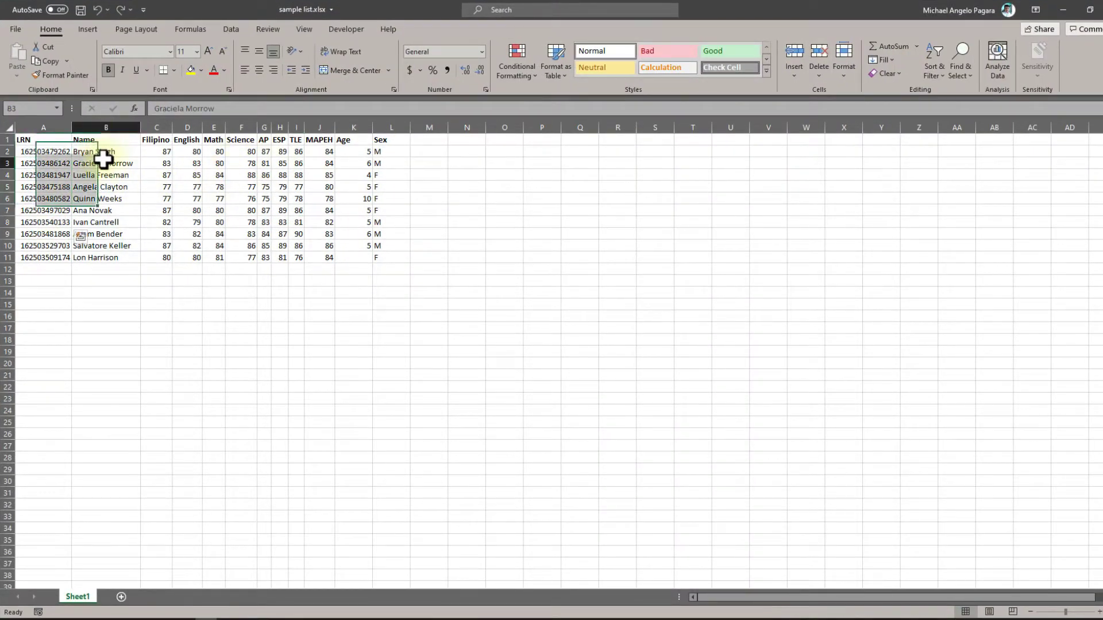
{"action": "left_click_drag", "start_coordinate": [161, 163], "coordinate": [325, 187]}
{"action": "left_click", "coordinate": [393, 188]}
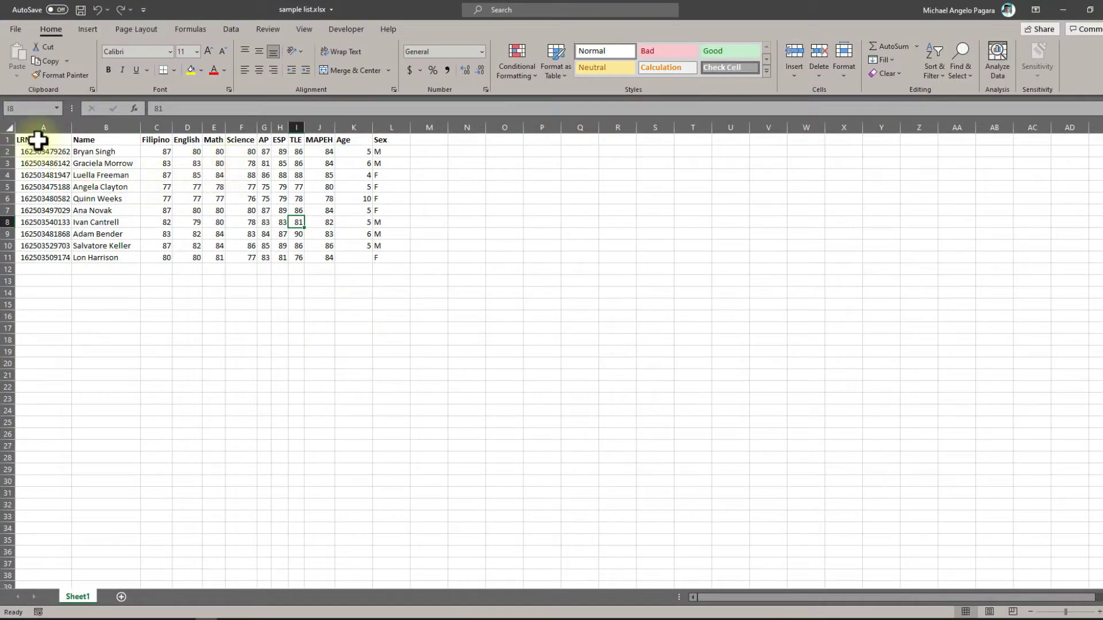
{"action": "left_click_drag", "start_coordinate": [35, 140], "coordinate": [40, 223]}
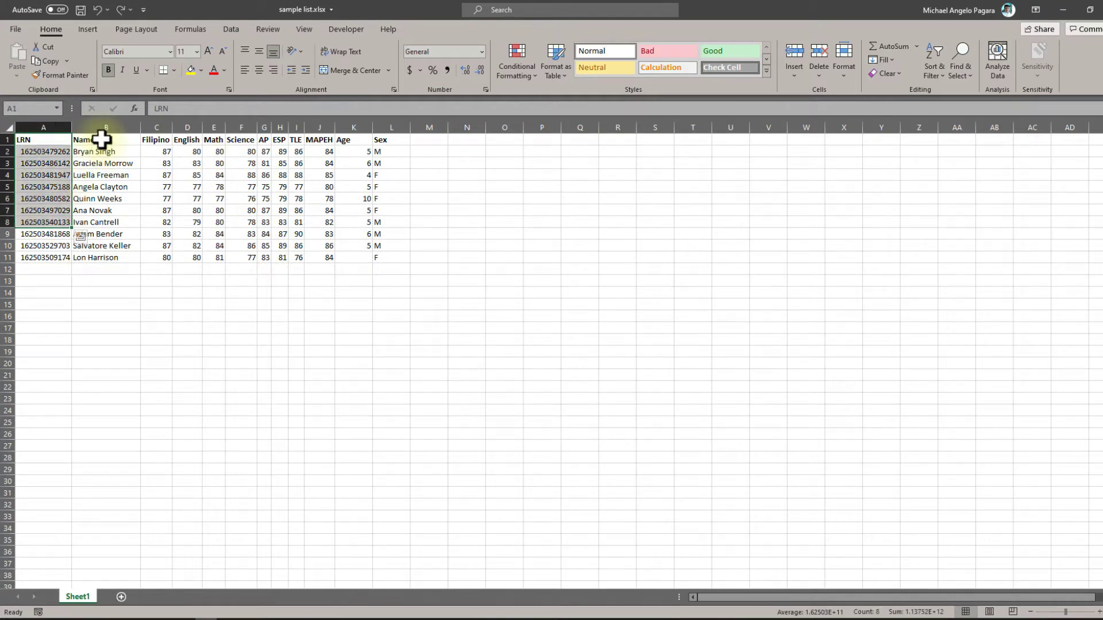
{"action": "left_click_drag", "start_coordinate": [164, 163], "coordinate": [324, 184]}
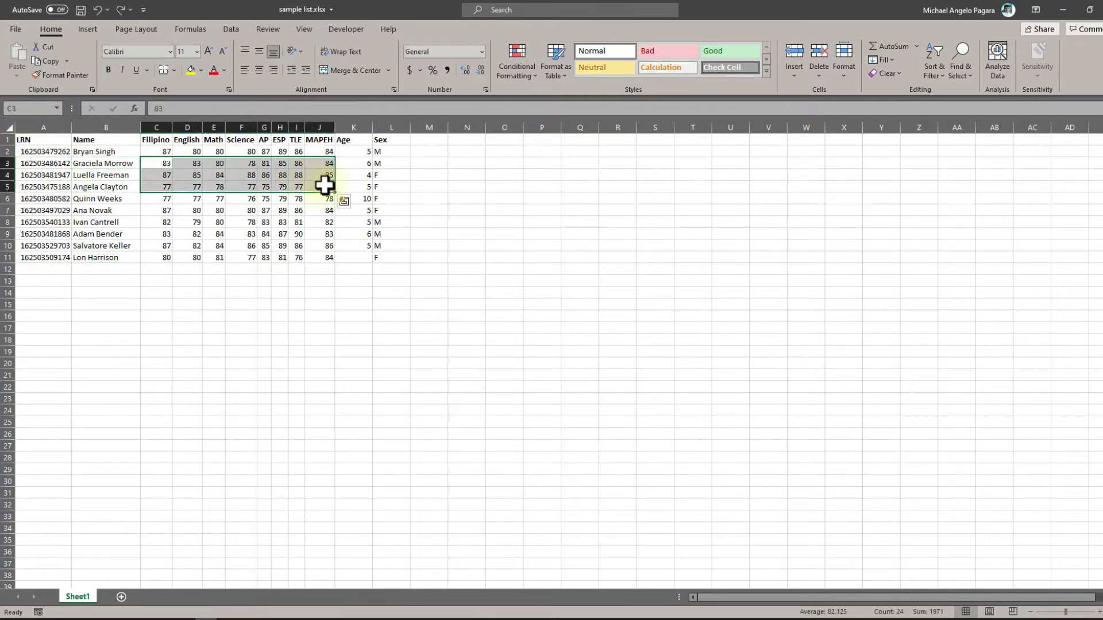
{"action": "left_click", "coordinate": [391, 190]}
{"action": "left_click", "coordinate": [349, 166]}
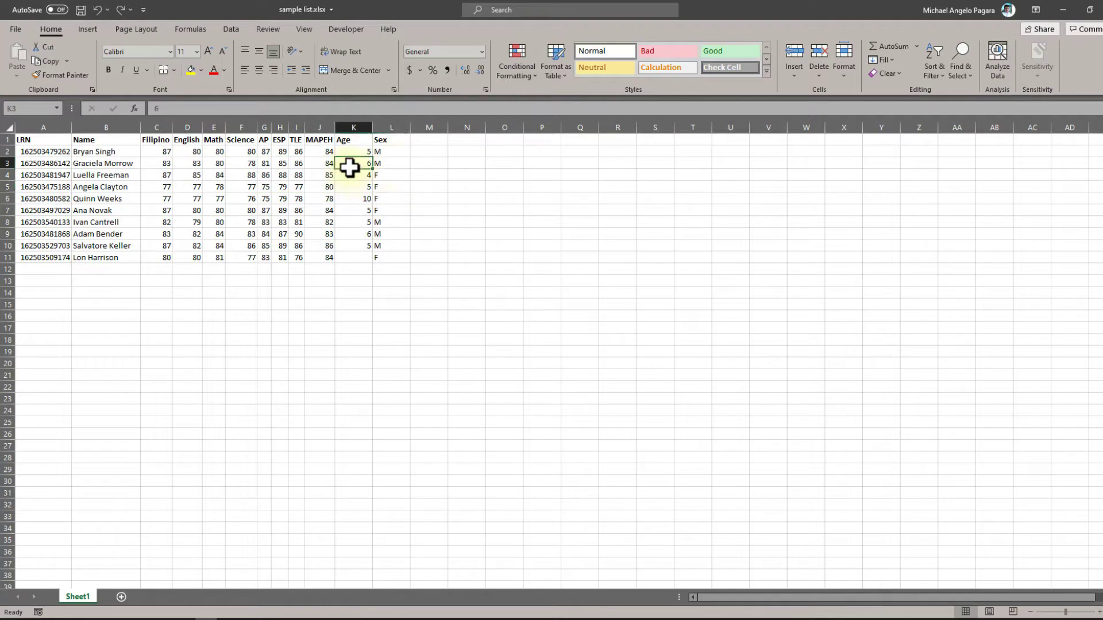
{"action": "left_click", "coordinate": [392, 167]}
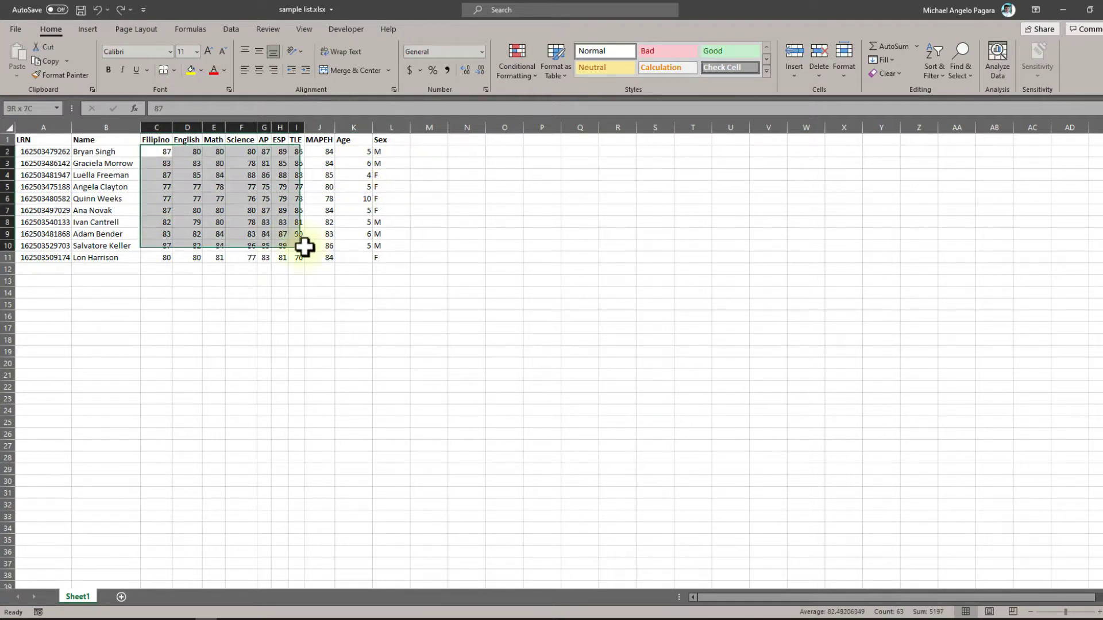
{"action": "left_click_drag", "start_coordinate": [159, 154], "coordinate": [345, 253]}
{"action": "left_click", "coordinate": [373, 238]}
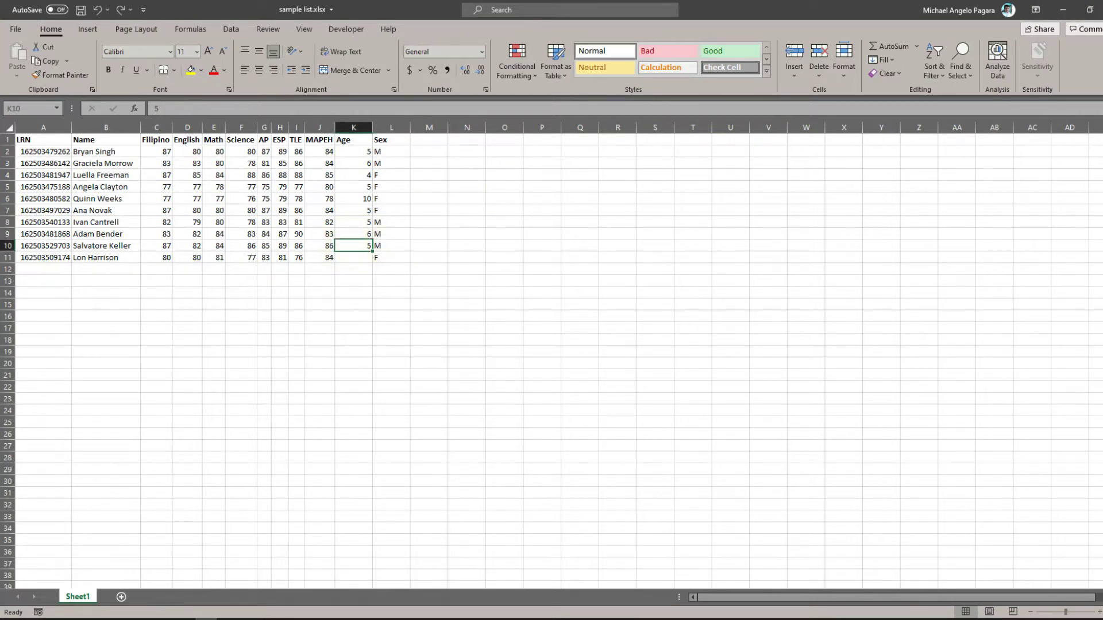
{"action": "left_click", "coordinate": [1063, 10]}
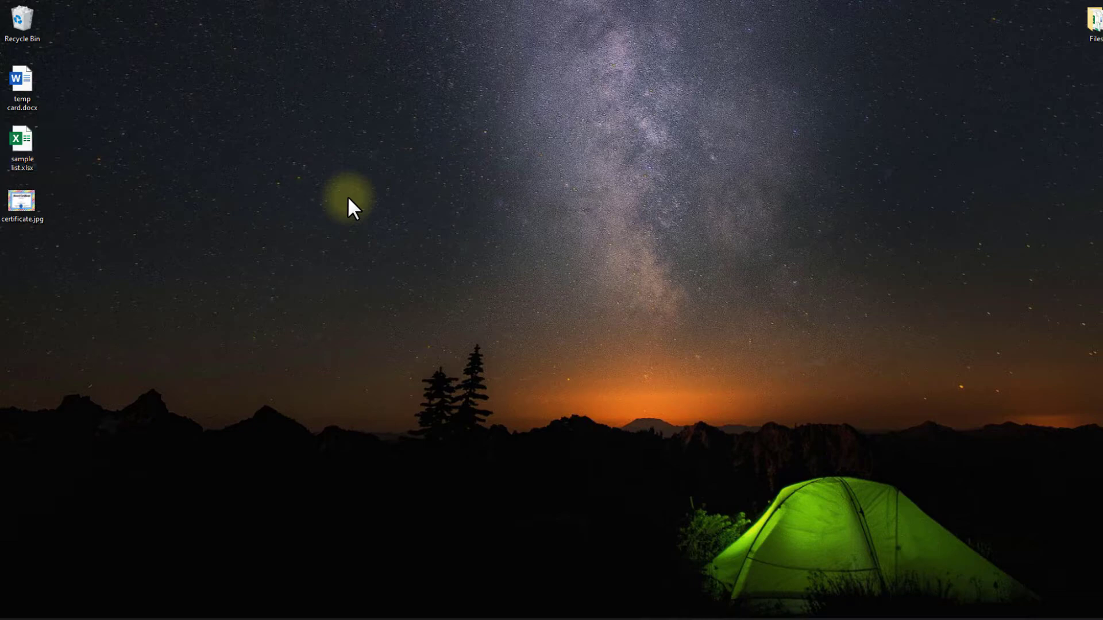
Preview certificate.jpg in Photos, then close the viewer.
{"action": "double_click", "coordinate": [36, 206]}
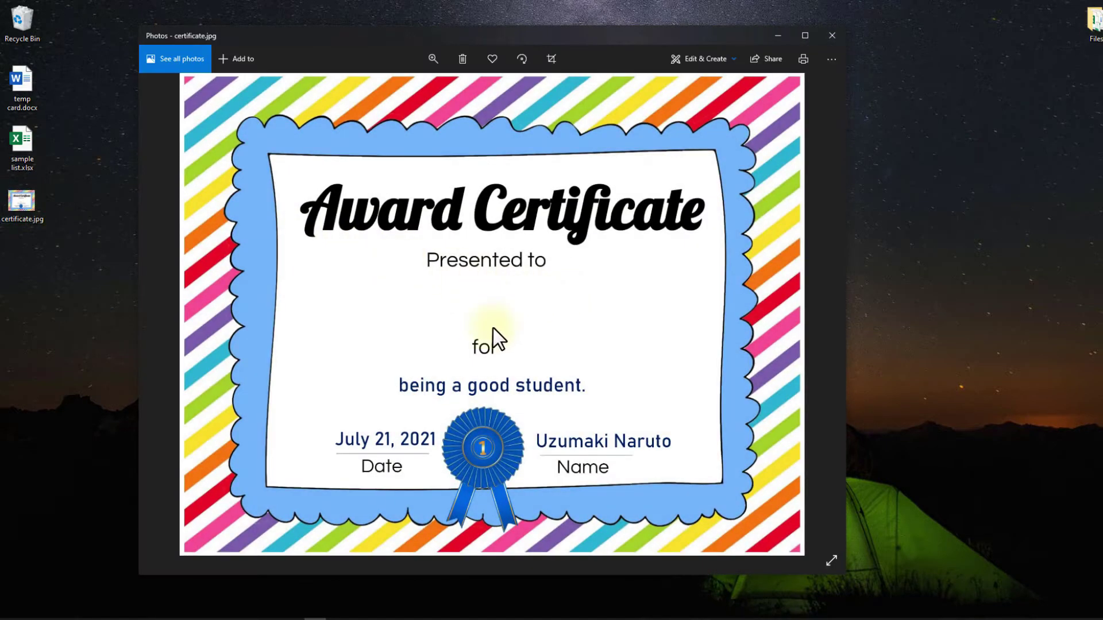
{"action": "left_click", "coordinate": [831, 35]}
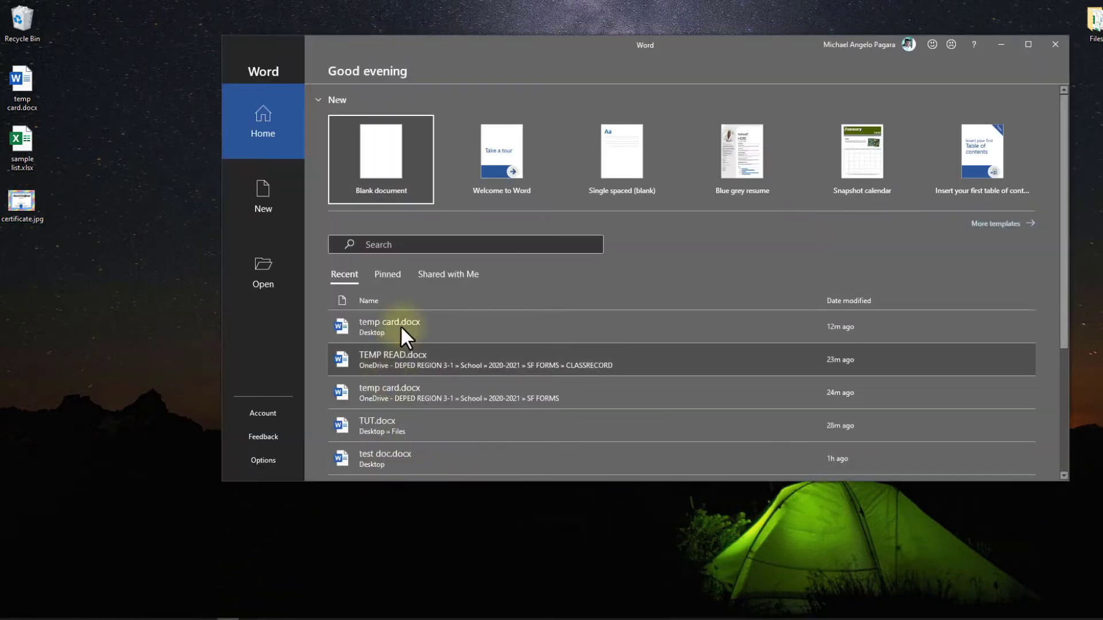
Start a new blank document with the Word window maximized.
{"action": "left_click", "coordinate": [377, 163]}
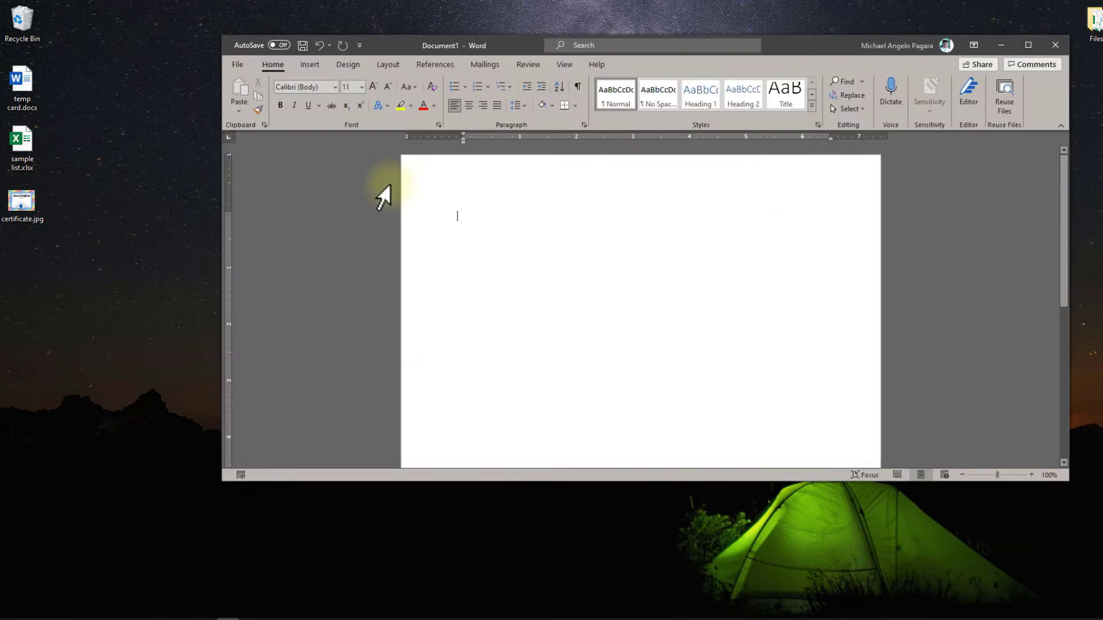
{"action": "left_click", "coordinate": [1028, 45]}
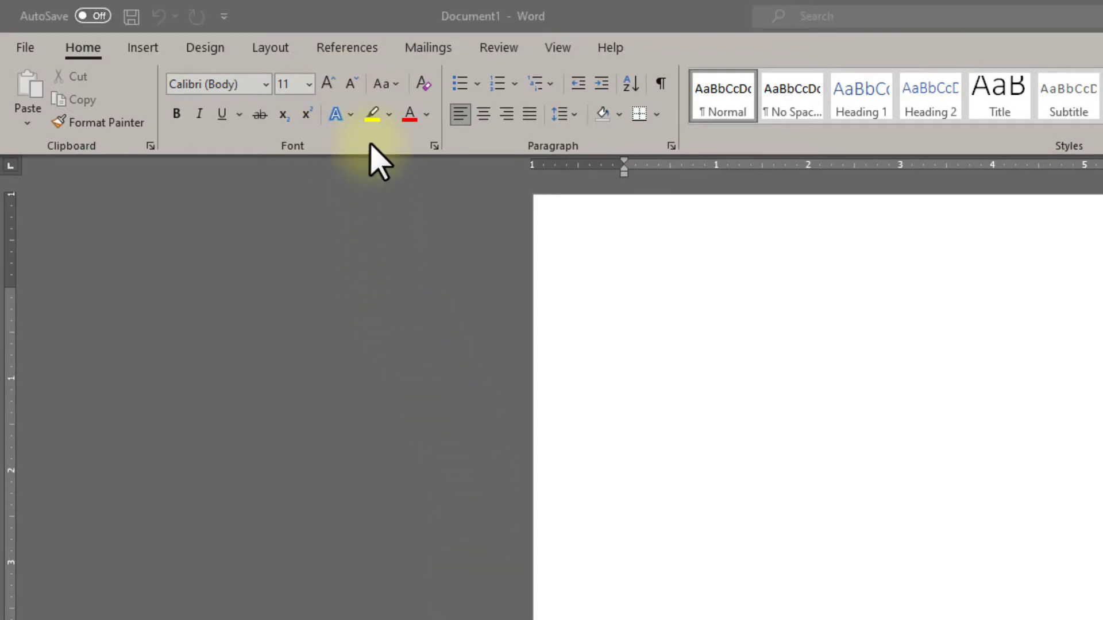
{"action": "left_click", "coordinate": [696, 333]}
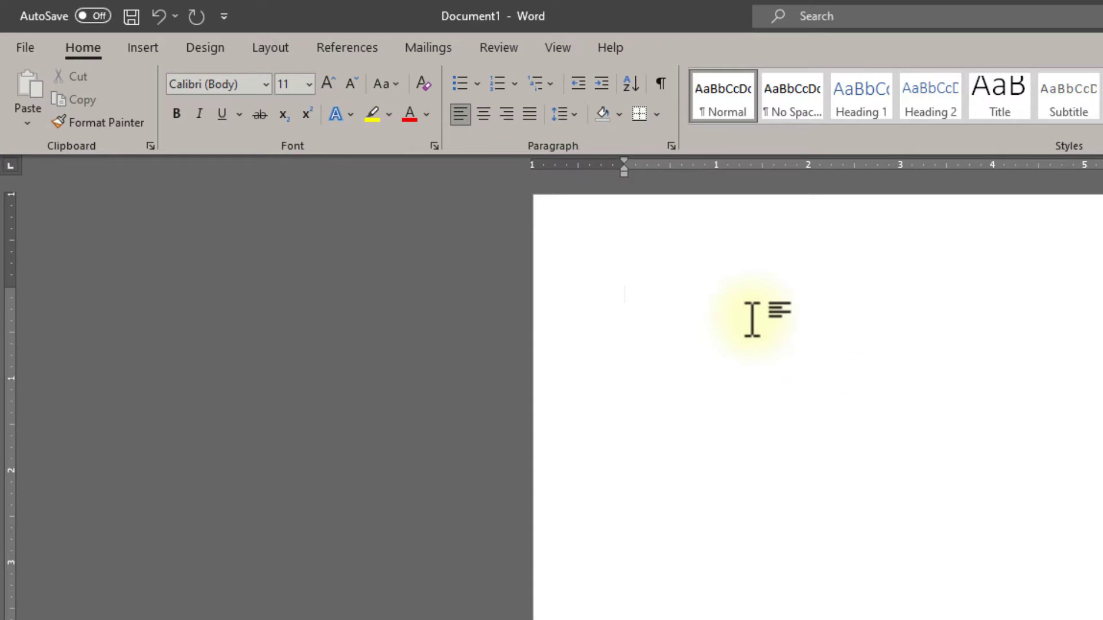
Set the page to landscape orientation and choose A4 paper size.
{"action": "left_click", "coordinate": [267, 50]}
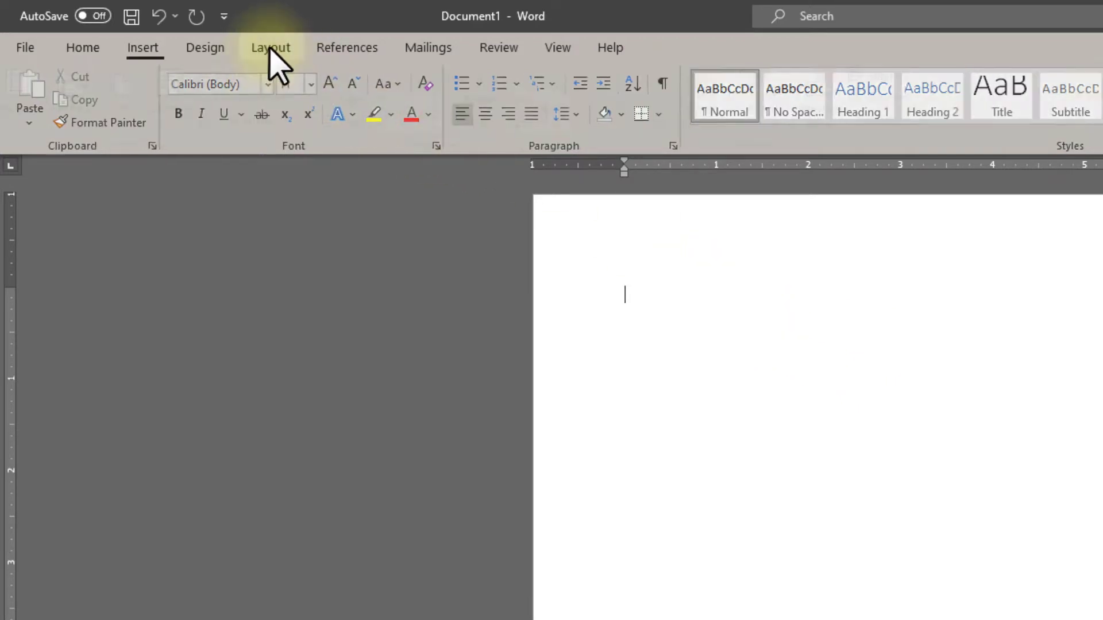
{"action": "left_click", "coordinate": [86, 130]}
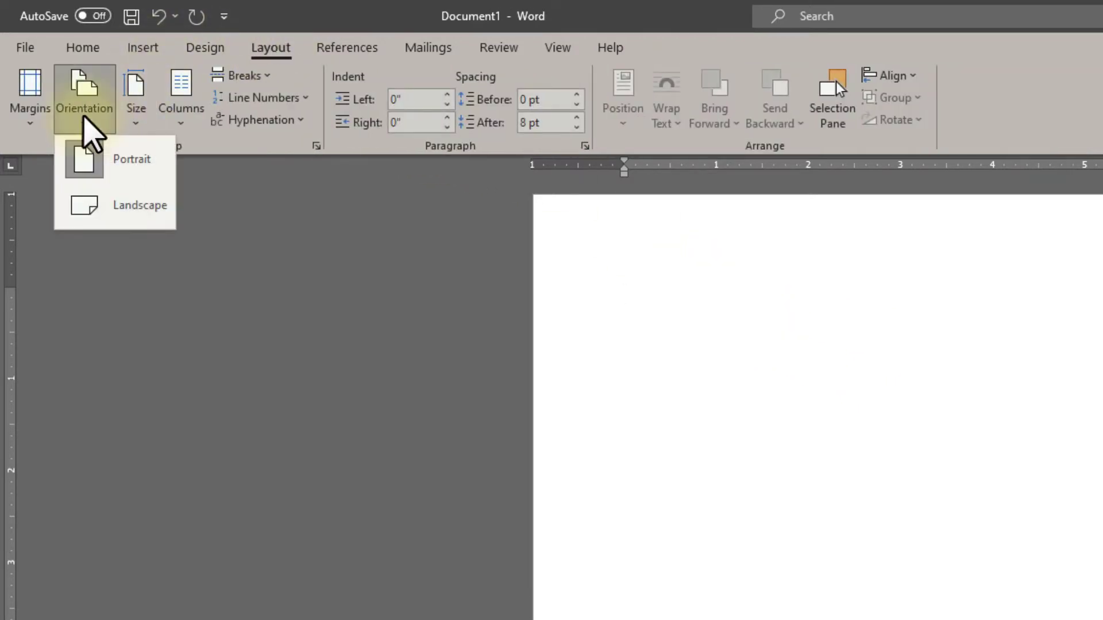
{"action": "left_click", "coordinate": [95, 207]}
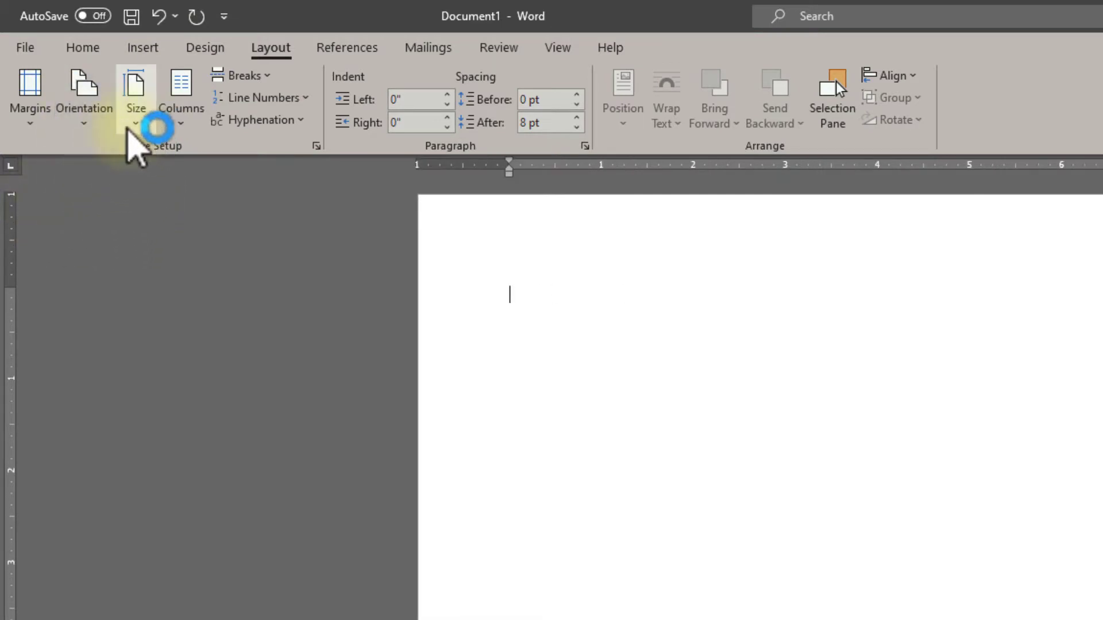
{"action": "left_click", "coordinate": [144, 123]}
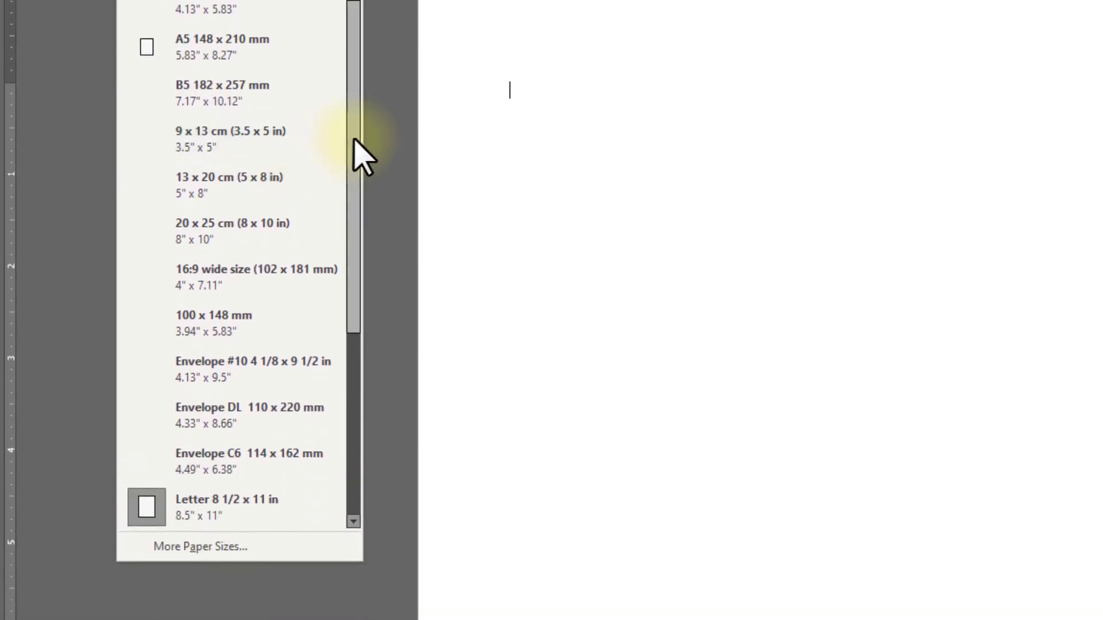
{"action": "left_click_drag", "start_coordinate": [355, 141], "coordinate": [352, 332]}
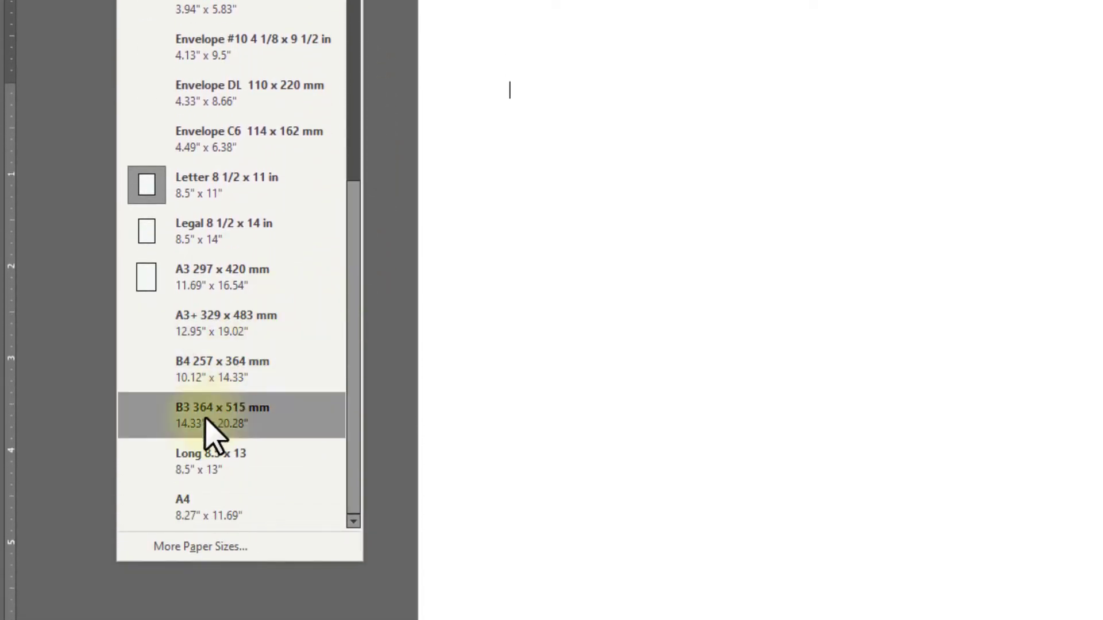
{"action": "left_click", "coordinate": [197, 514]}
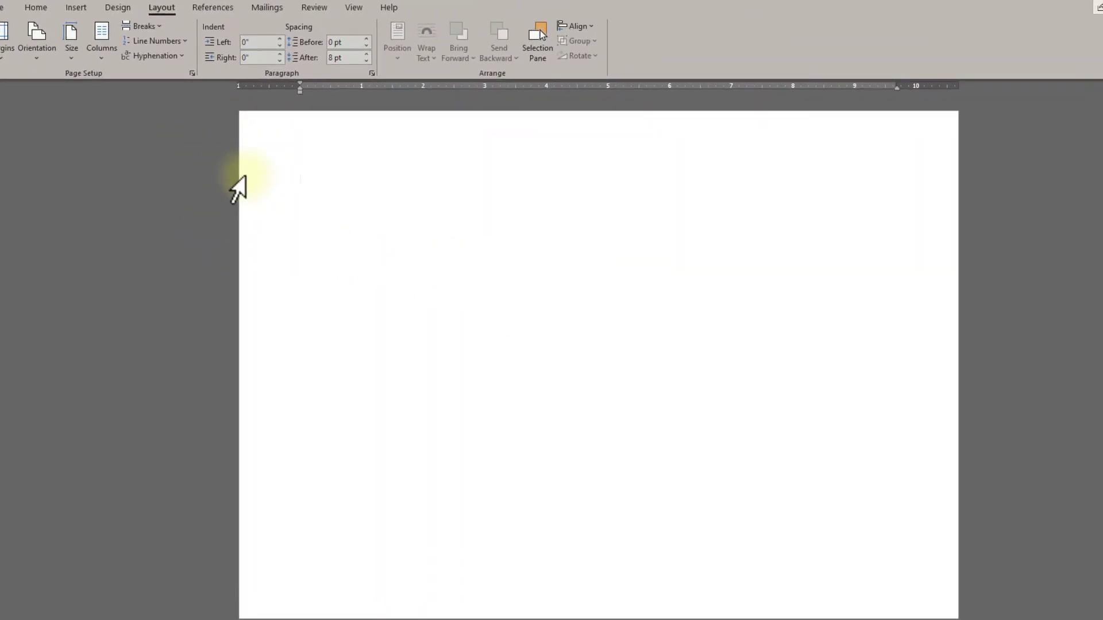
Insert certificate.jpg from the Desktop onto the page, then cut it back out.
{"action": "left_click", "coordinate": [96, 32]}
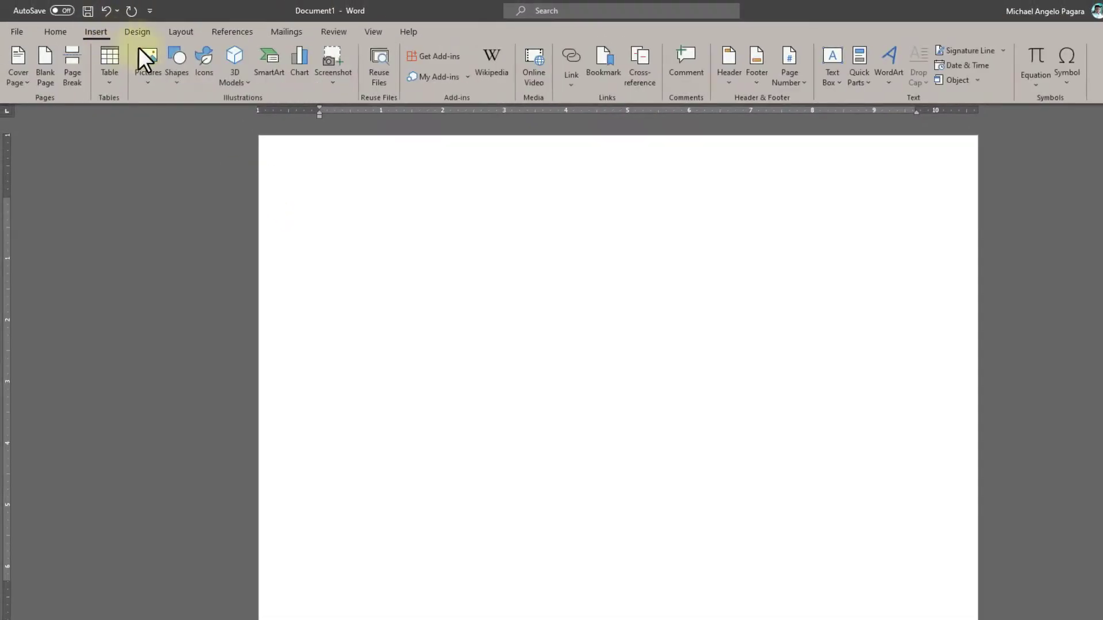
{"action": "left_click", "coordinate": [151, 81]}
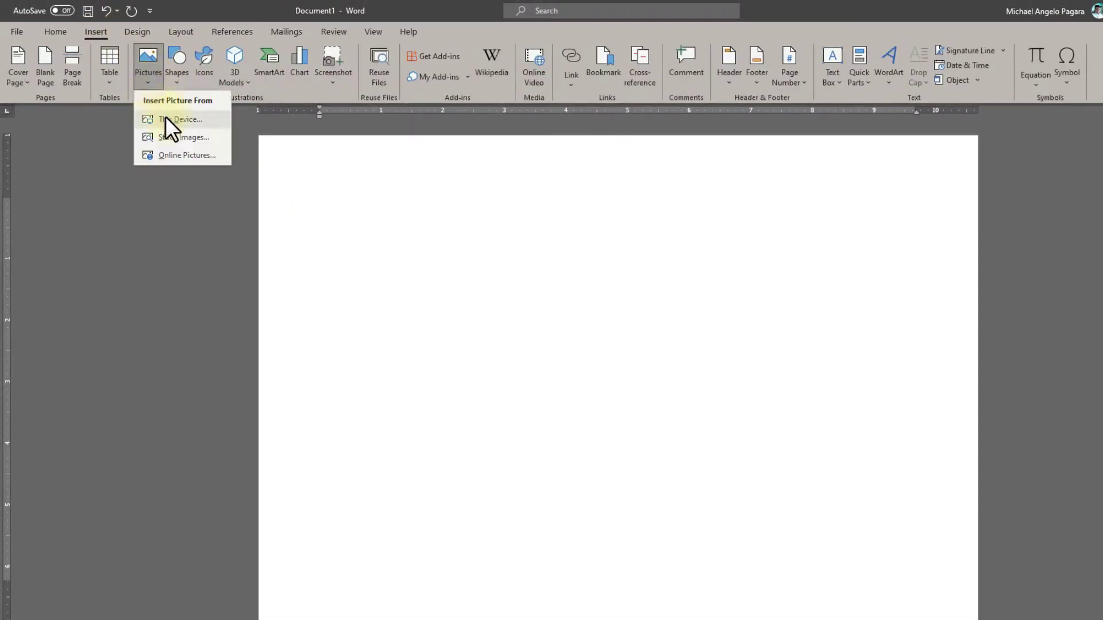
{"action": "left_click", "coordinate": [165, 116]}
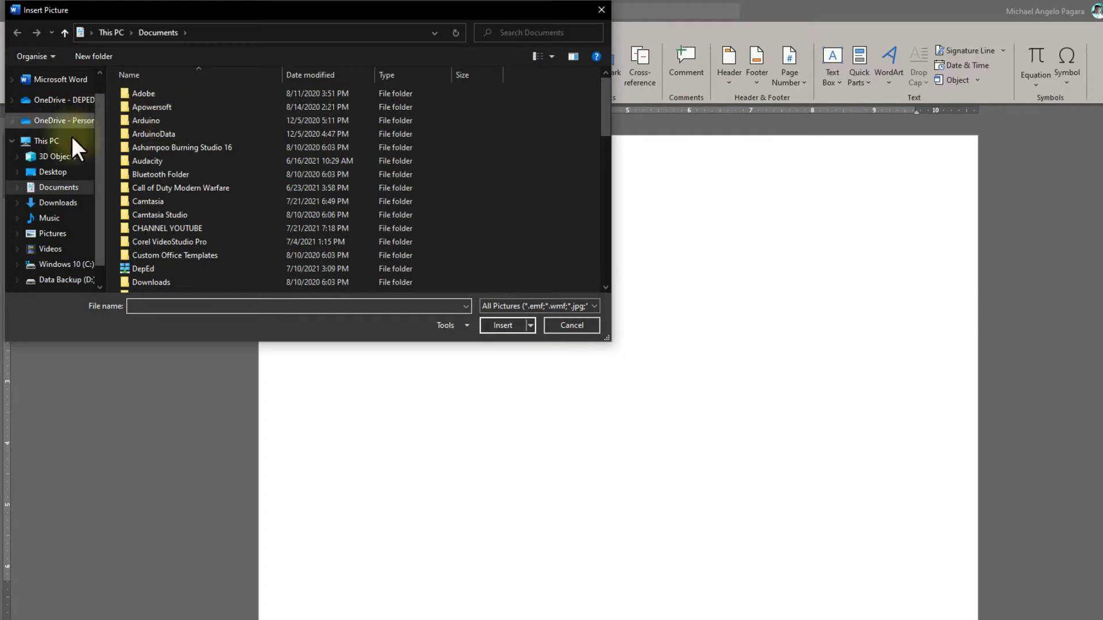
{"action": "left_click", "coordinate": [62, 173]}
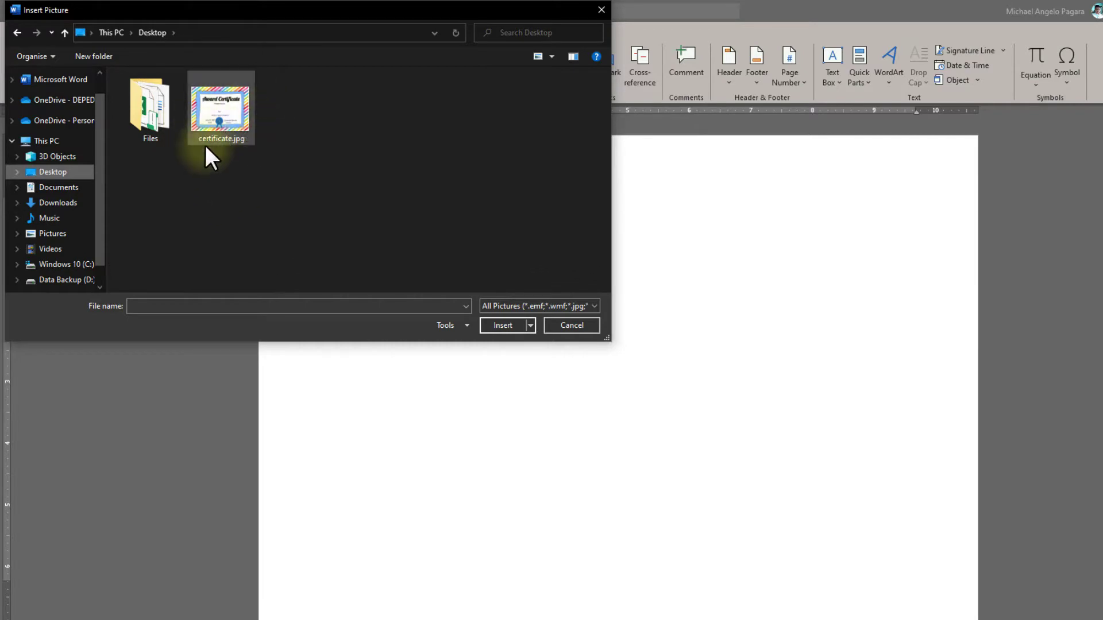
{"action": "double_click", "coordinate": [217, 112]}
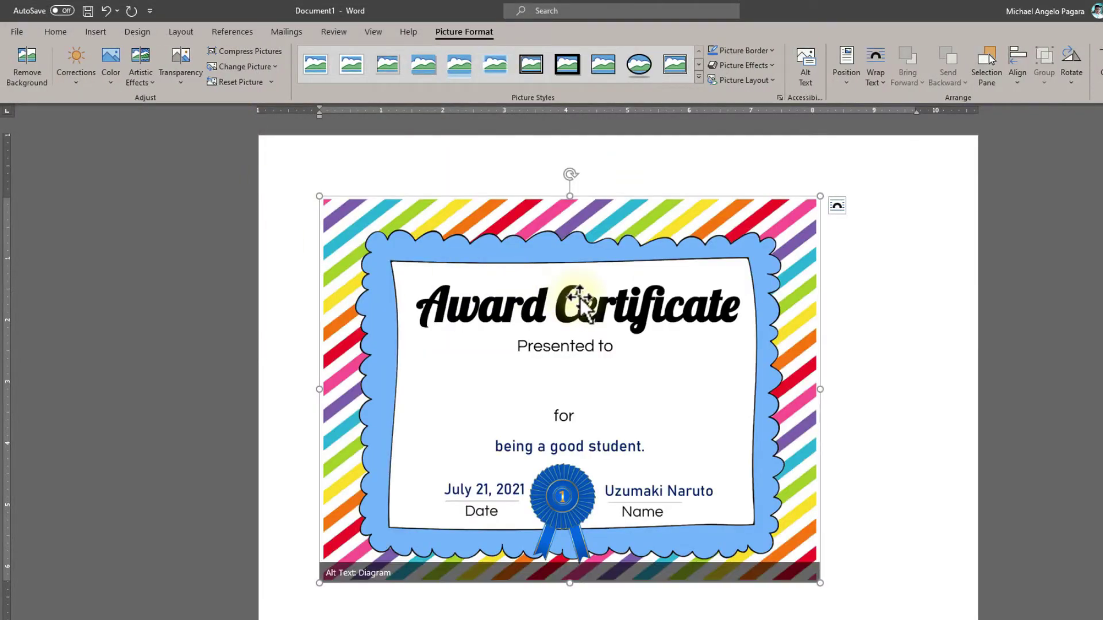
{"action": "right_click", "coordinate": [668, 238]}
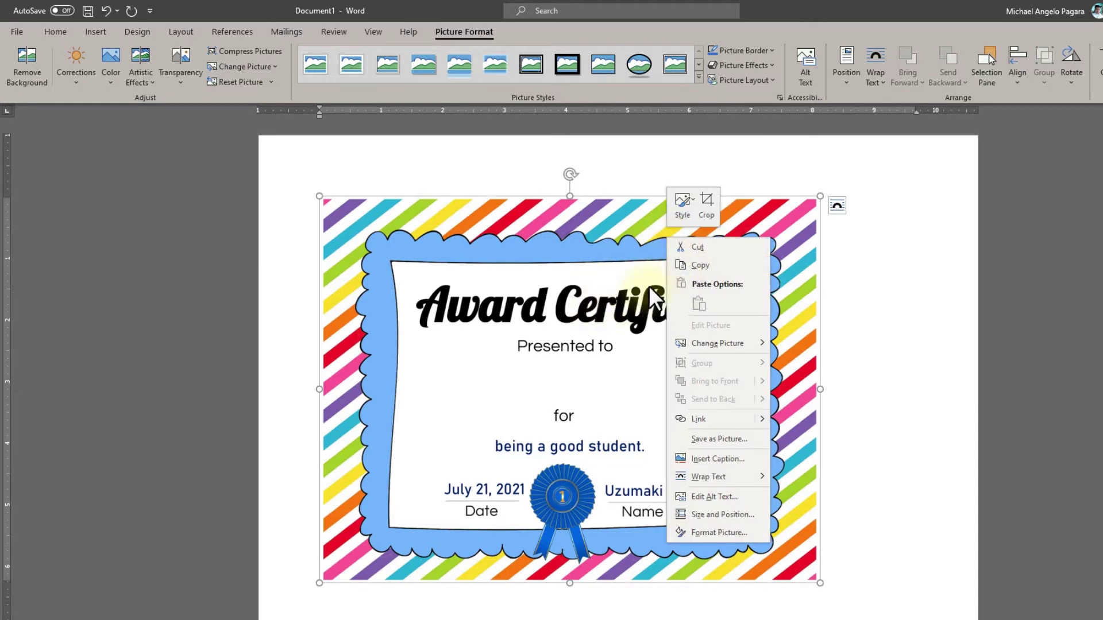
{"action": "left_click", "coordinate": [698, 247]}
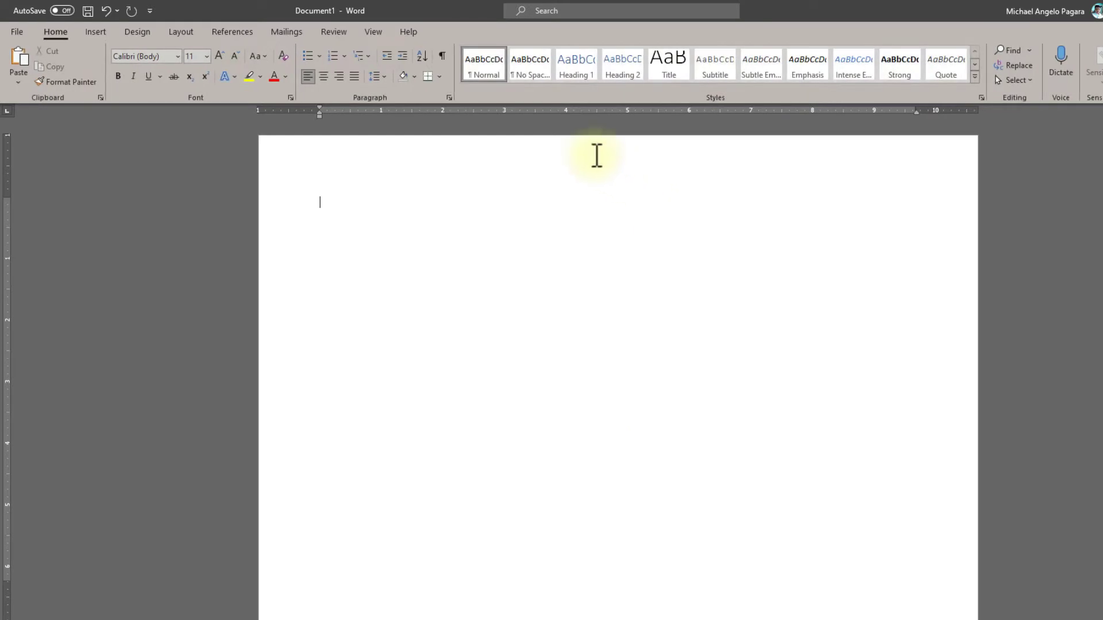
Paste the certificate image into the header and set its wrapping to Behind Text.
{"action": "double_click", "coordinate": [514, 186]}
{"action": "right_click", "coordinate": [443, 179]}
{"action": "left_click", "coordinate": [491, 241]}
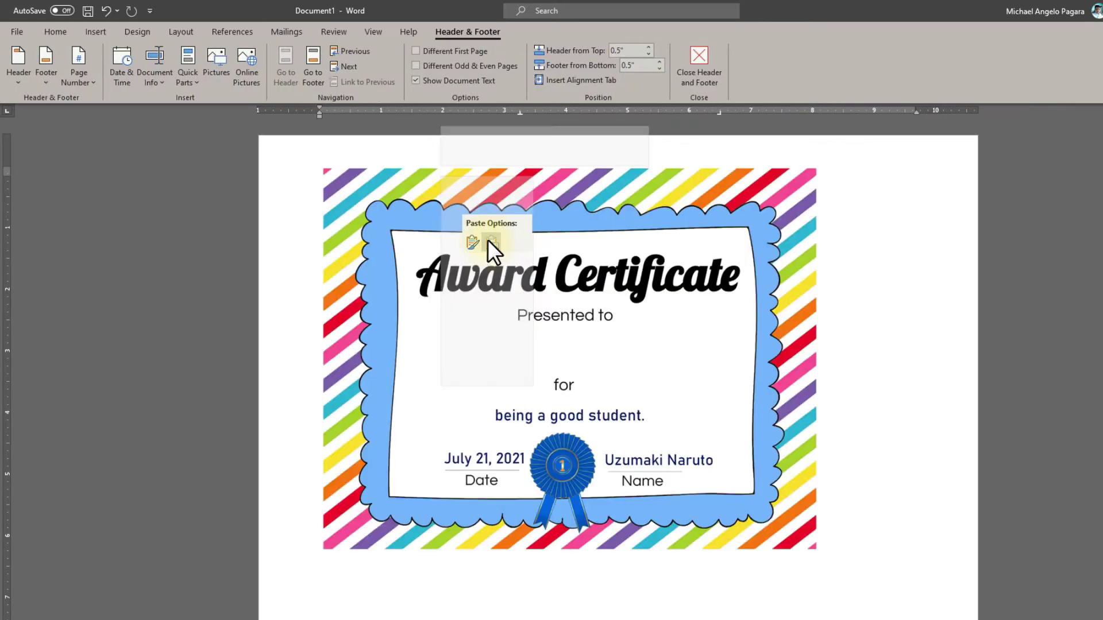
{"action": "left_click", "coordinate": [686, 219]}
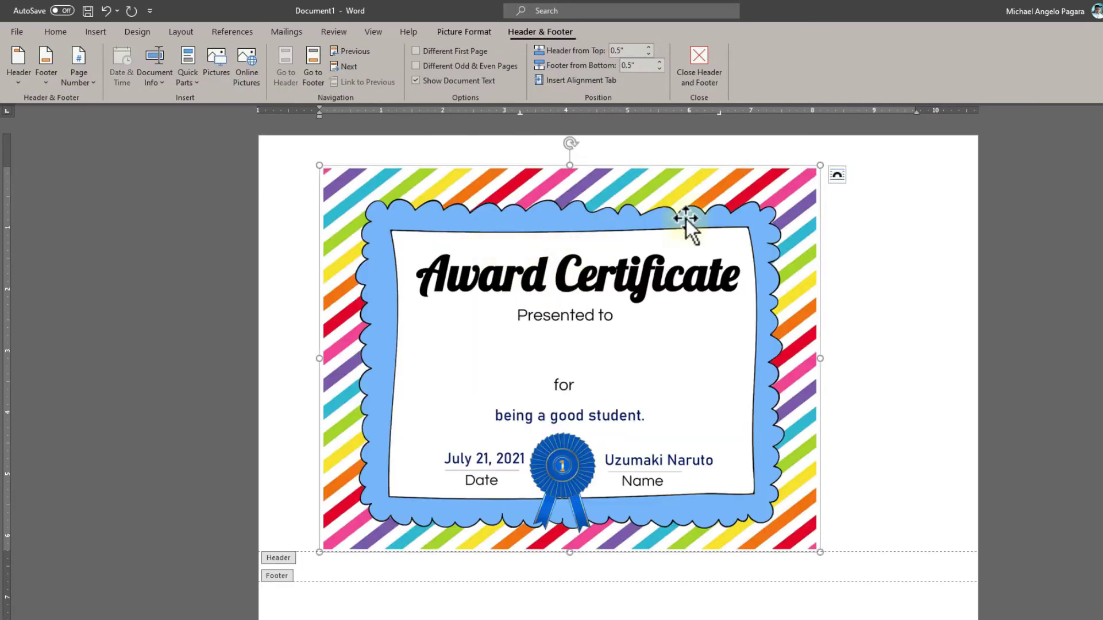
{"action": "left_click", "coordinate": [836, 181]}
{"action": "left_click", "coordinate": [917, 294]}
Enlarge and align the certificate to cover the whole page, then close the header.
{"action": "left_click_drag", "start_coordinate": [633, 315], "coordinate": [564, 284]}
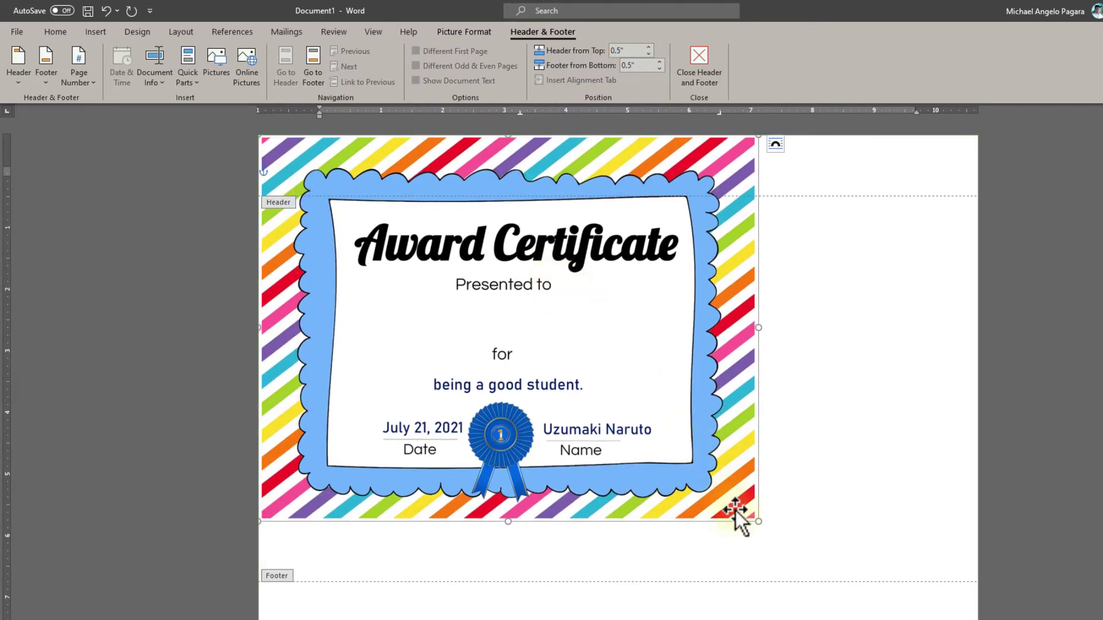
{"action": "left_click_drag", "start_coordinate": [758, 523], "coordinate": [983, 597]}
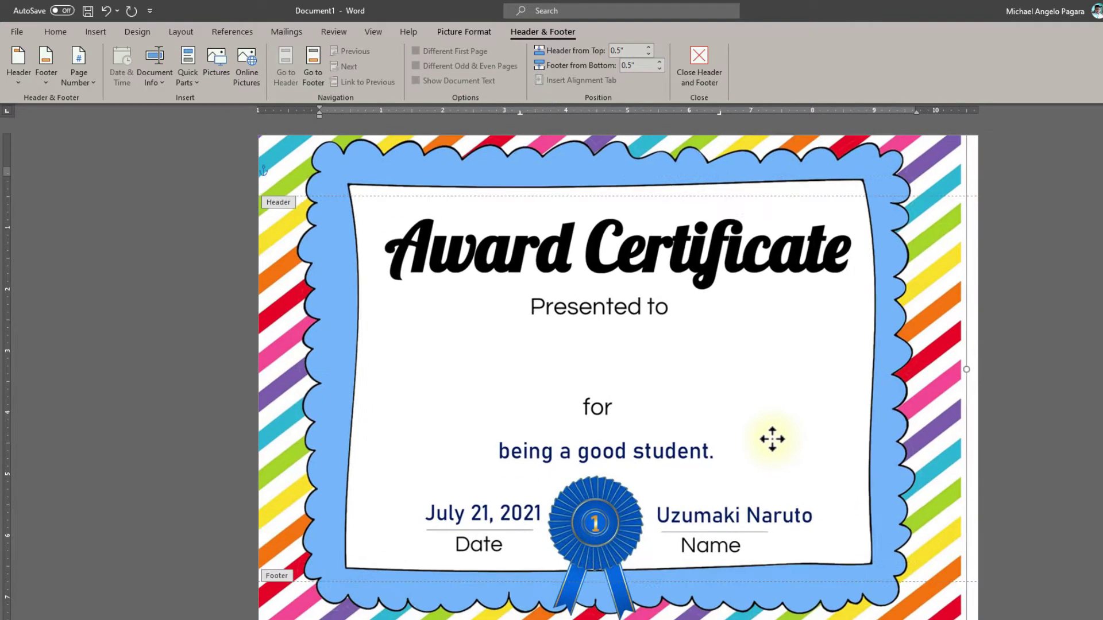
{"action": "left_click_drag", "start_coordinate": [785, 449], "coordinate": [790, 435]}
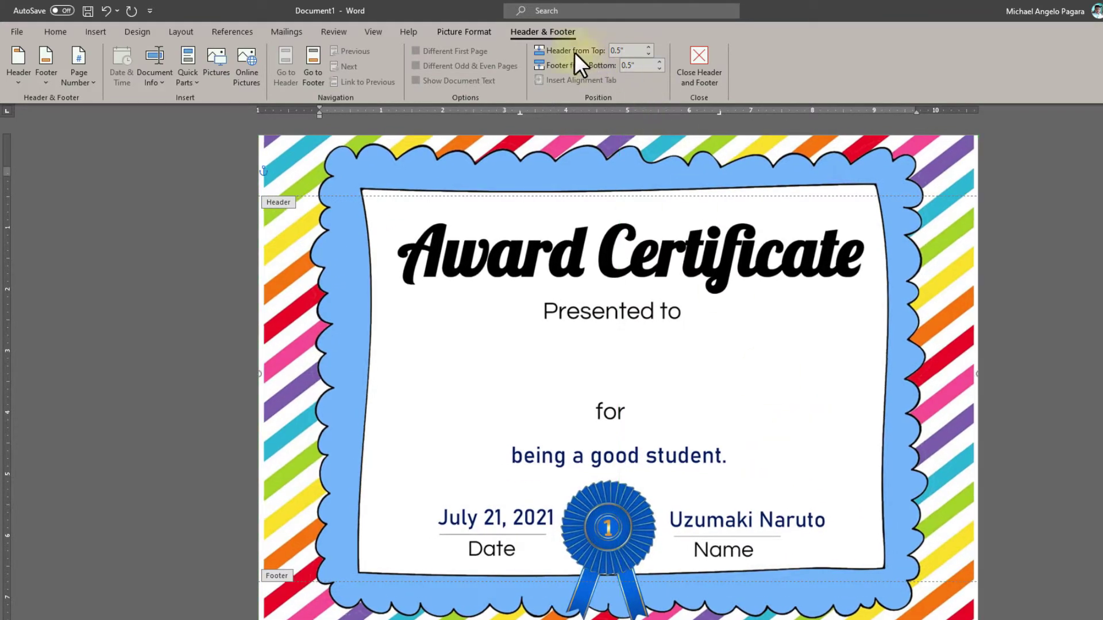
{"action": "left_click", "coordinate": [463, 33]}
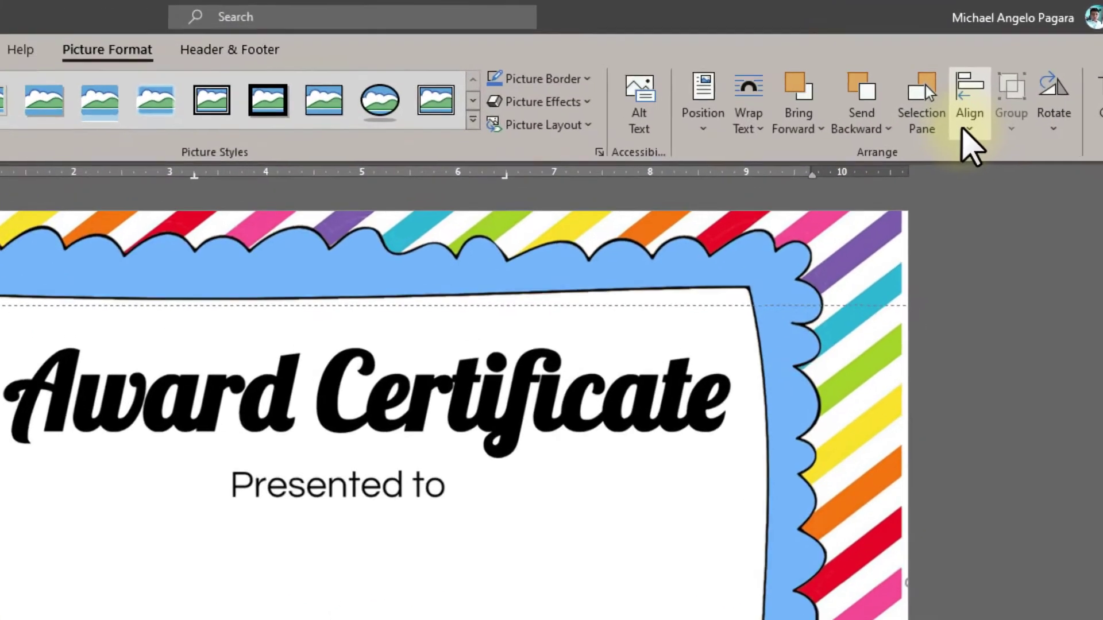
{"action": "left_click", "coordinate": [965, 128]}
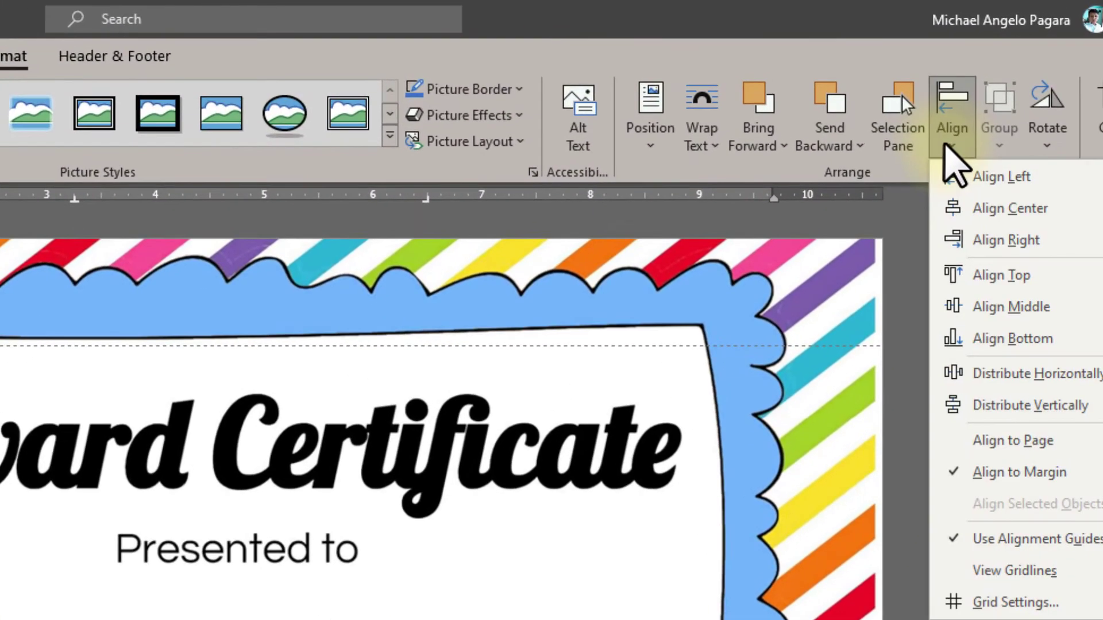
{"action": "left_click", "coordinate": [985, 307]}
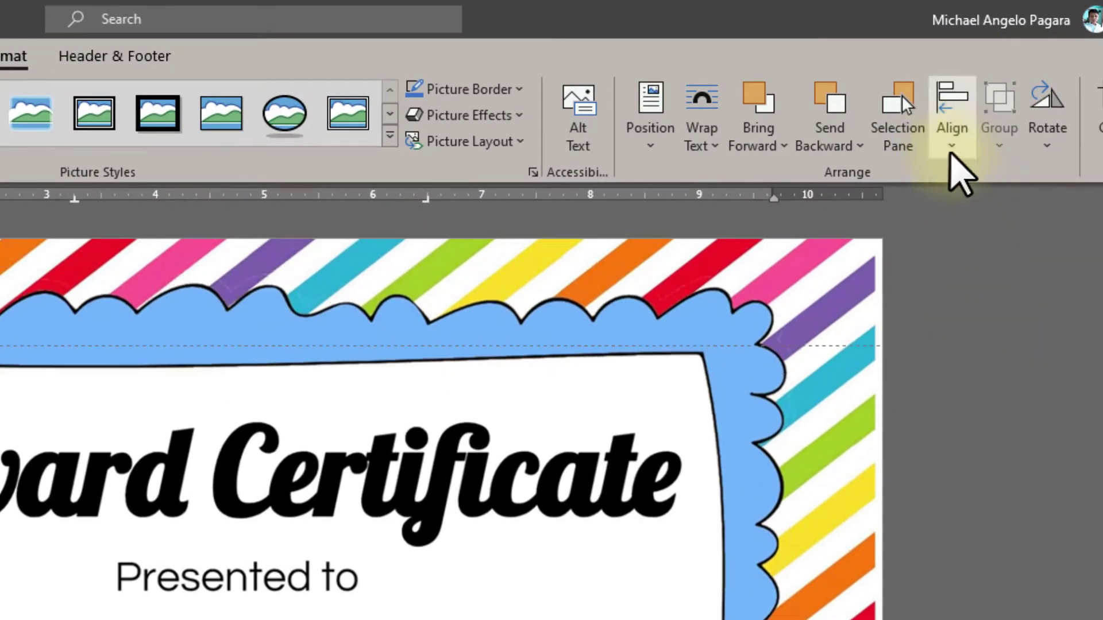
{"action": "left_click", "coordinate": [952, 115]}
{"action": "left_click", "coordinate": [1005, 240]}
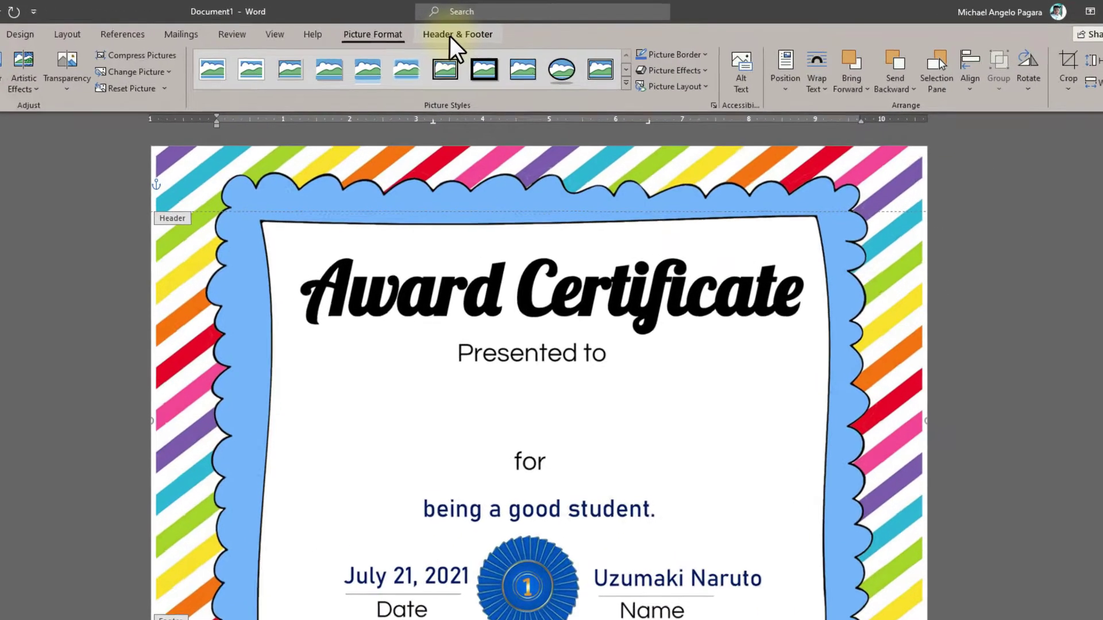
{"action": "left_click", "coordinate": [451, 33]}
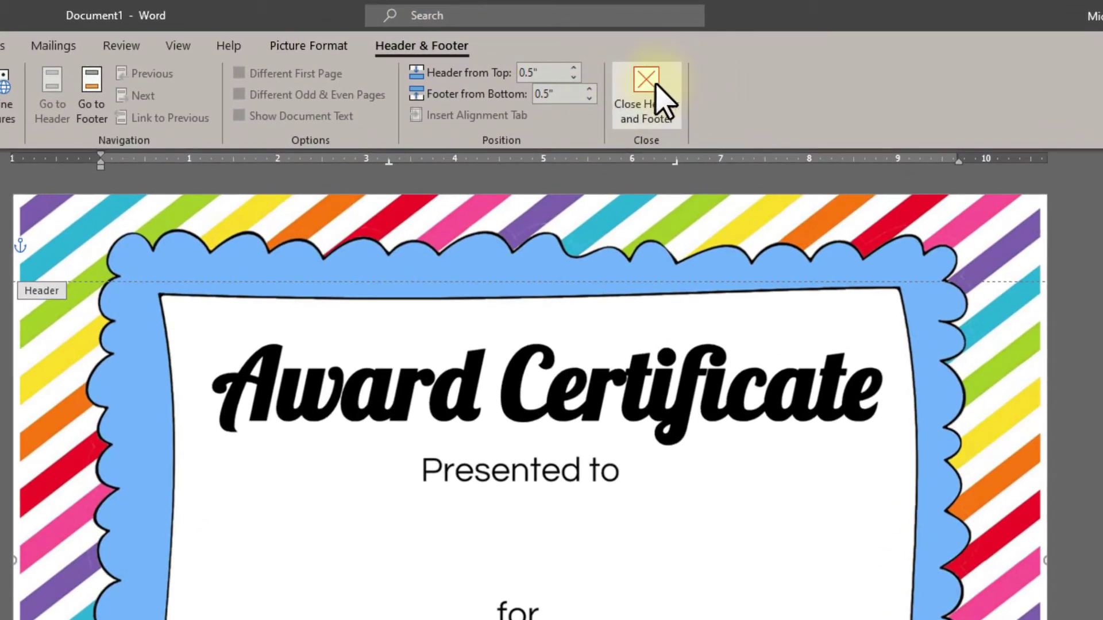
{"action": "left_click", "coordinate": [654, 87]}
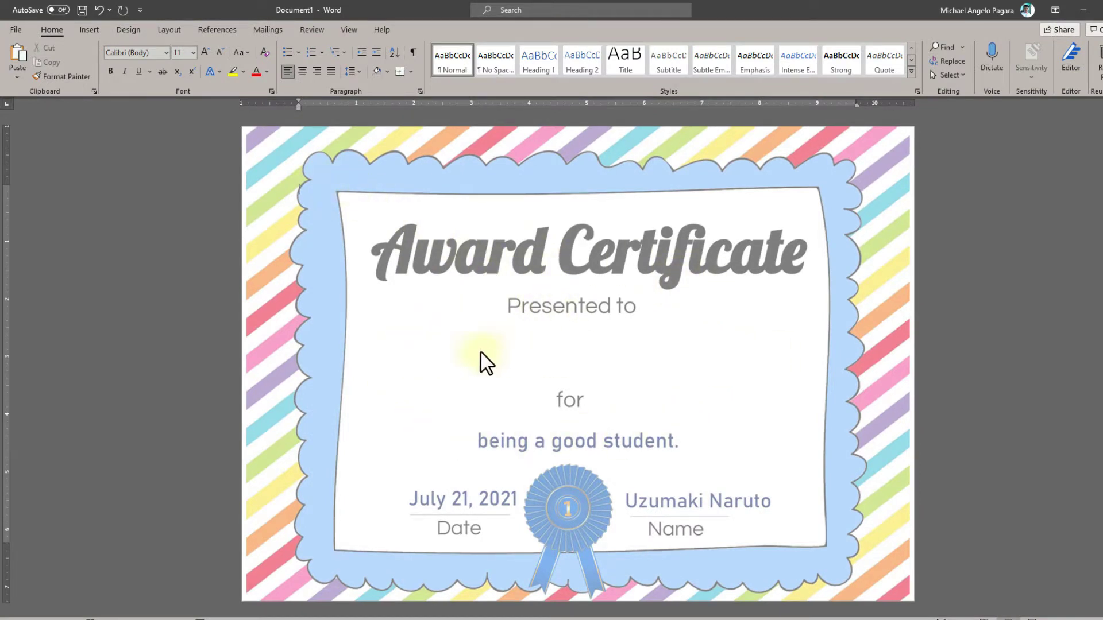
Insert a Simple Text Box under "Presented to" and type the recipient's name in it.
{"action": "left_click", "coordinate": [89, 29]}
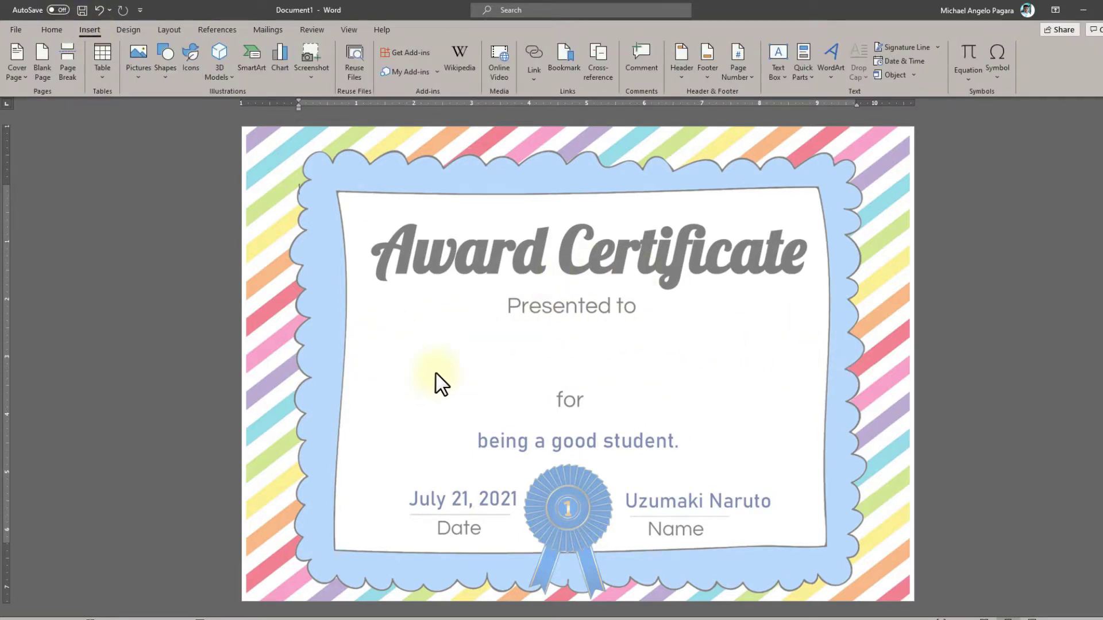
{"action": "left_click", "coordinate": [777, 76]}
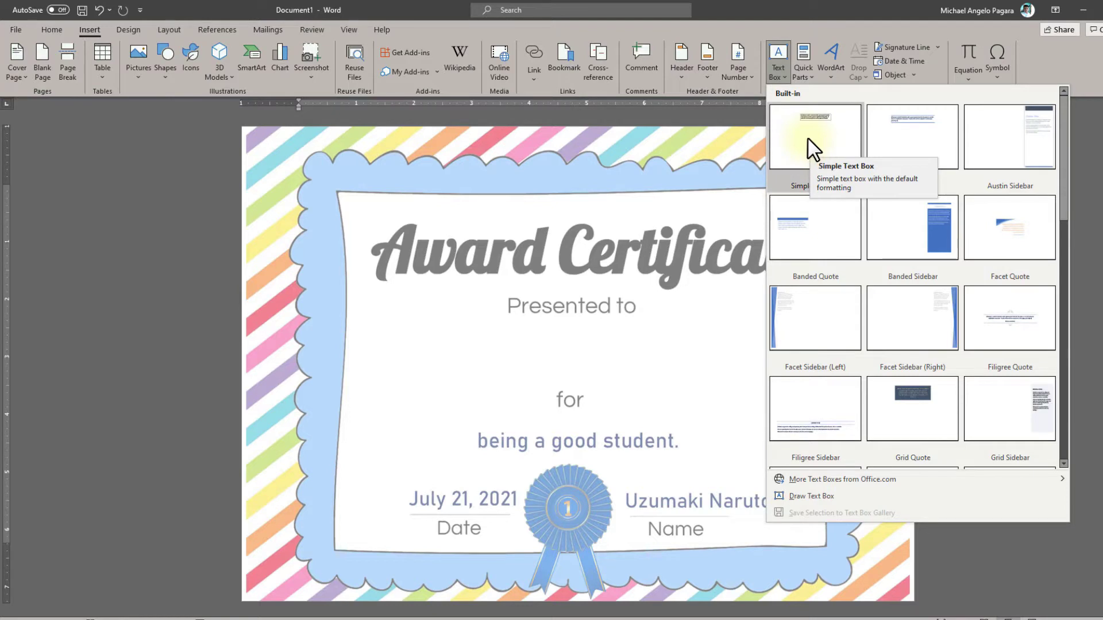
{"action": "left_click", "coordinate": [785, 58]}
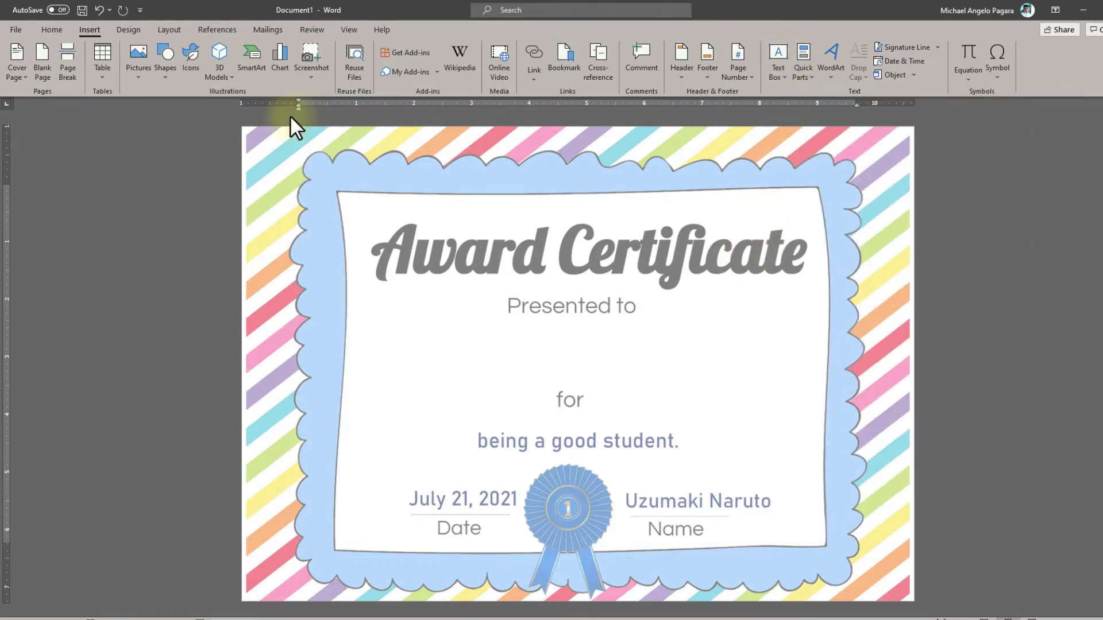
{"action": "left_click", "coordinate": [778, 66]}
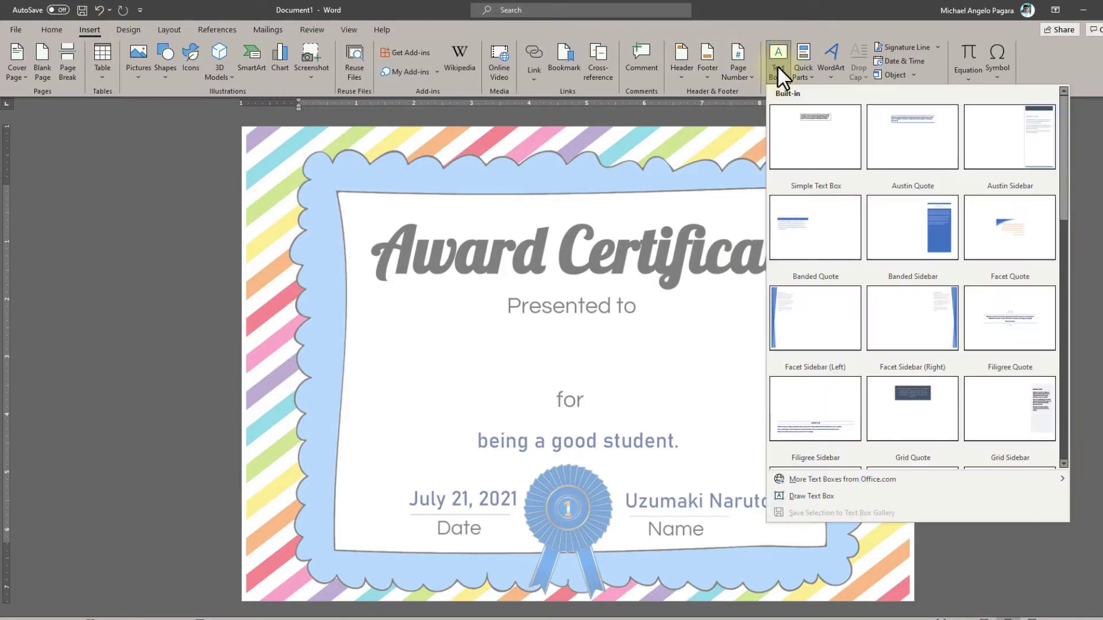
{"action": "left_click", "coordinate": [807, 146]}
{"action": "left_click_drag", "start_coordinate": [623, 244], "coordinate": [606, 361]}
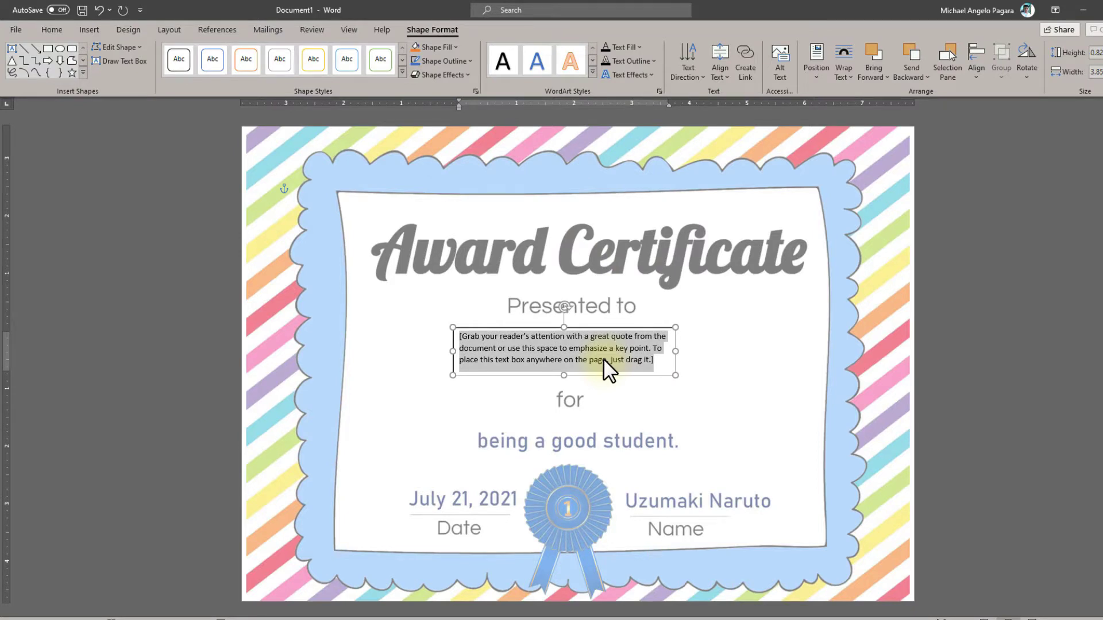
{"action": "type", "text": "Michael Angelo"}
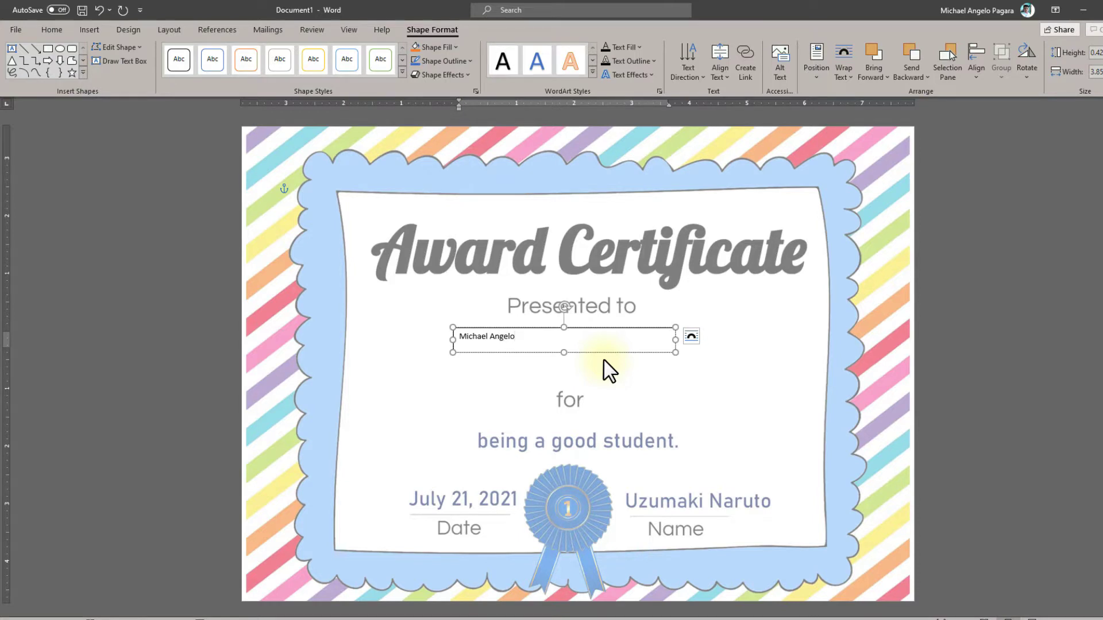
{"action": "key", "text": "ctrl+a"}
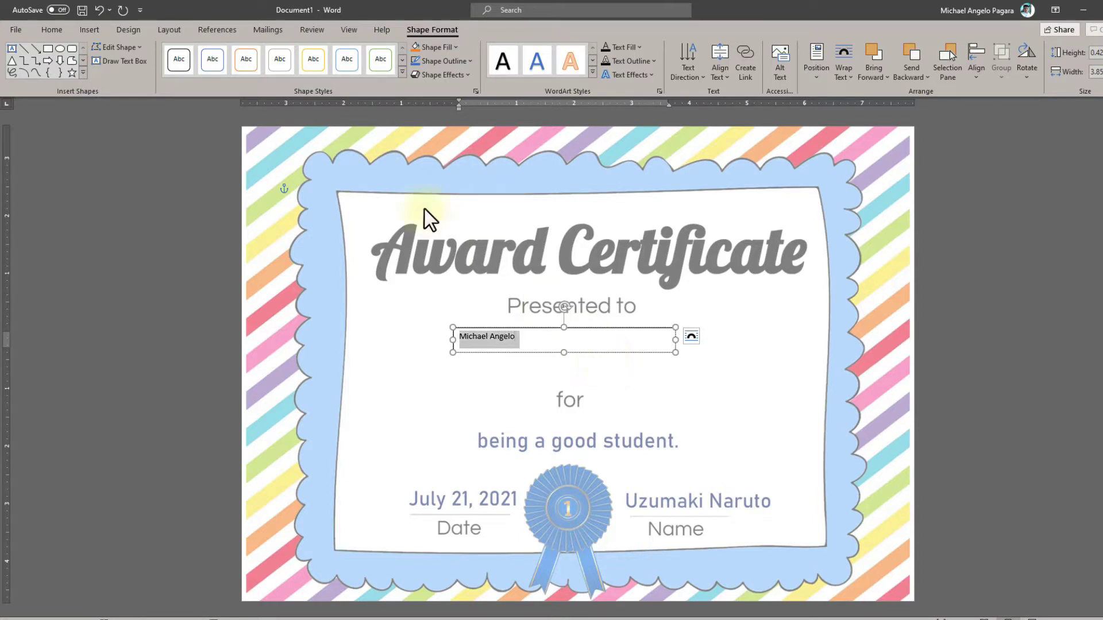
{"action": "left_click", "coordinate": [50, 29]}
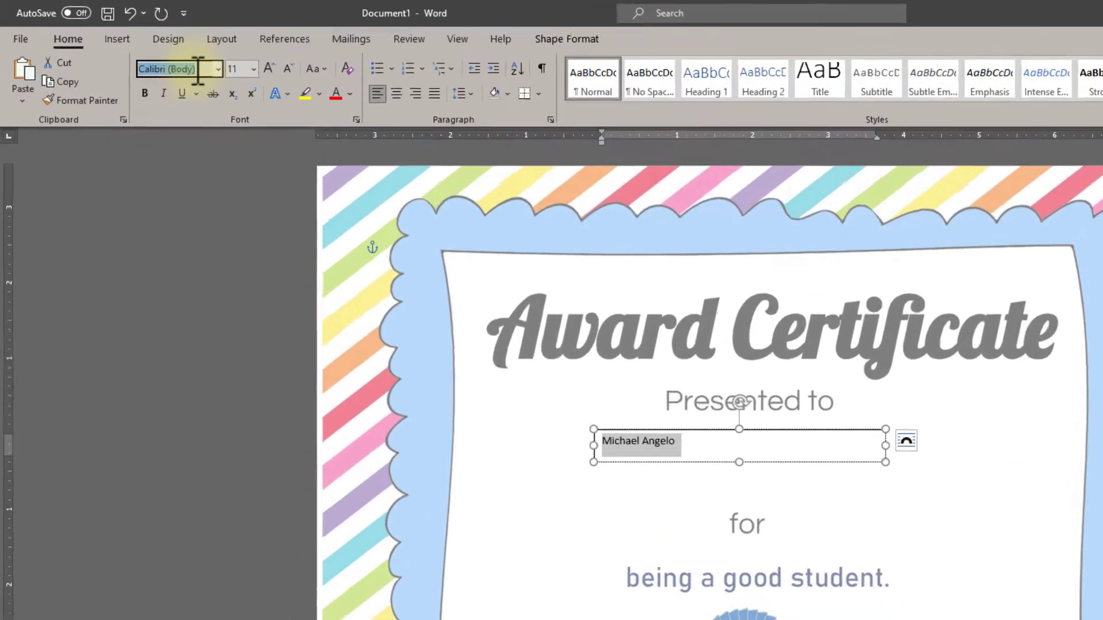
Change the name's font to Certificate and enlarge it to 72 pt.
{"action": "type", "text": "Times New Roma"}
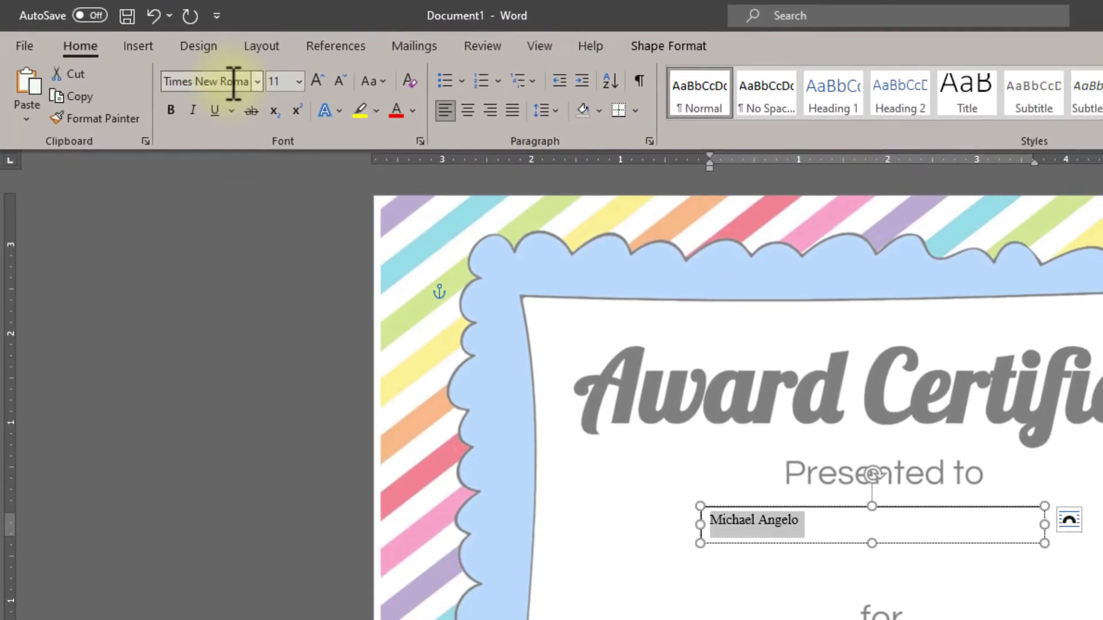
{"action": "key", "text": "Return"}
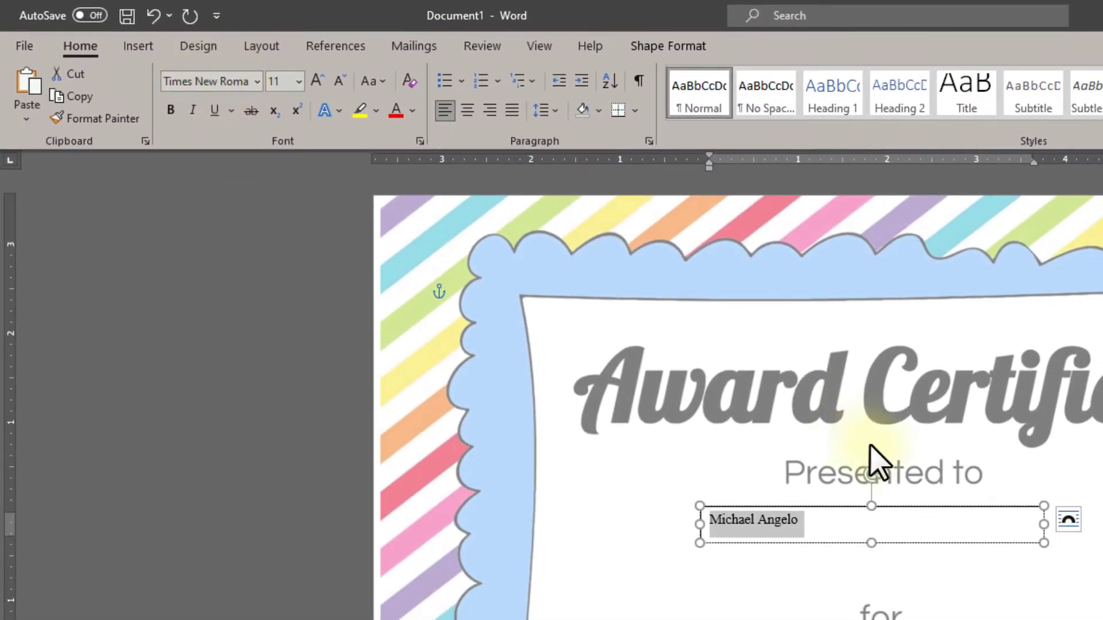
{"action": "left_click", "coordinate": [317, 81]}
{"action": "left_click", "coordinate": [317, 81]}
{"action": "left_click", "coordinate": [317, 80]}
{"action": "left_click", "coordinate": [316, 81]}
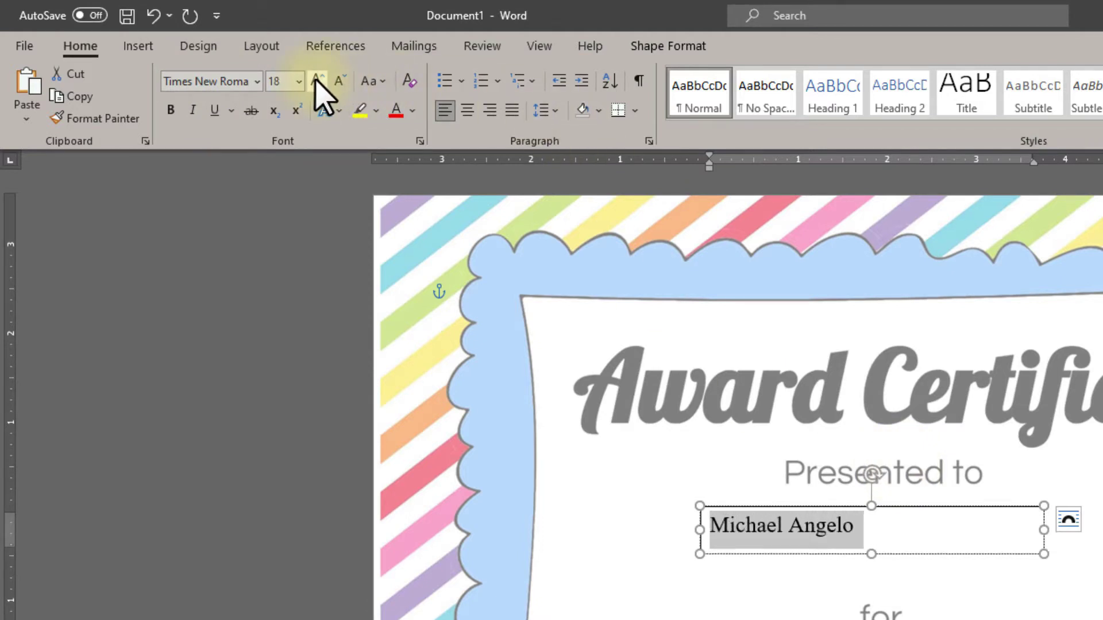
{"action": "left_click", "coordinate": [316, 81]}
{"action": "left_click", "coordinate": [317, 80]}
{"action": "left_click", "coordinate": [193, 81]}
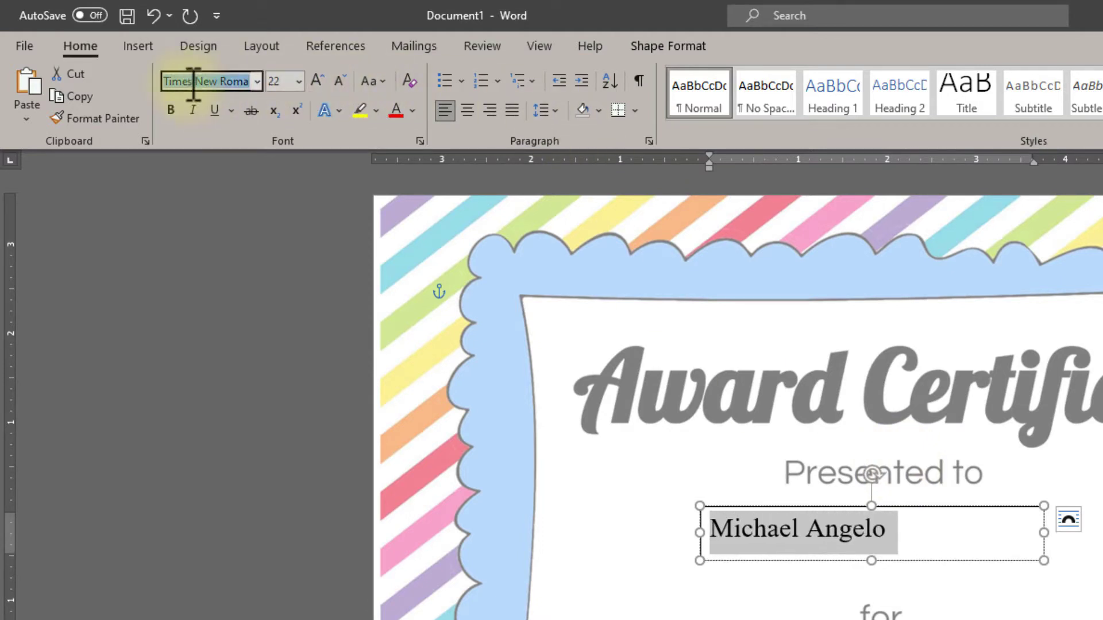
{"action": "type", "text": "Certificate"}
{"action": "key", "text": "Return"}
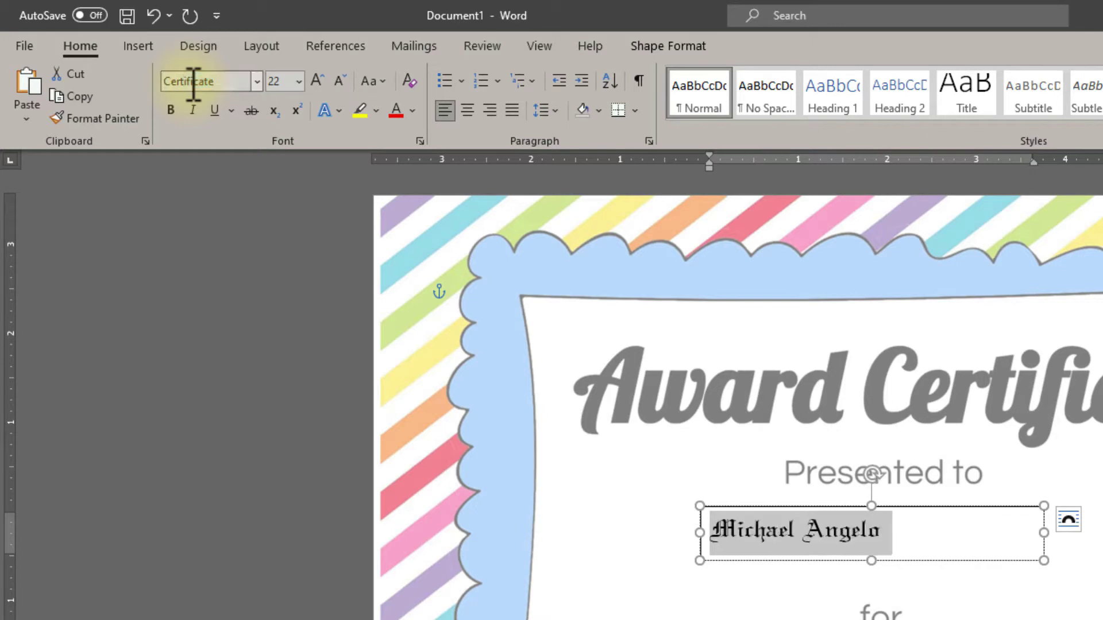
{"action": "left_click", "coordinate": [316, 80]}
{"action": "left_click", "coordinate": [317, 80]}
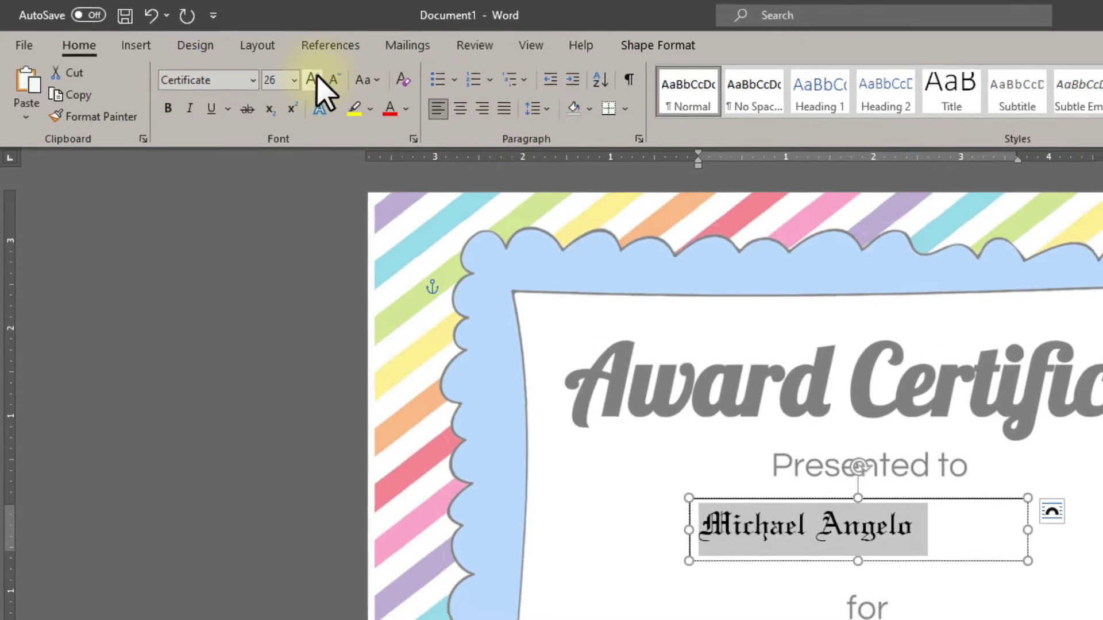
{"action": "left_click", "coordinate": [317, 81]}
{"action": "left_click", "coordinate": [317, 80]}
{"action": "left_click", "coordinate": [316, 80]}
{"action": "left_click", "coordinate": [251, 62]}
{"action": "left_click", "coordinate": [817, 454]}
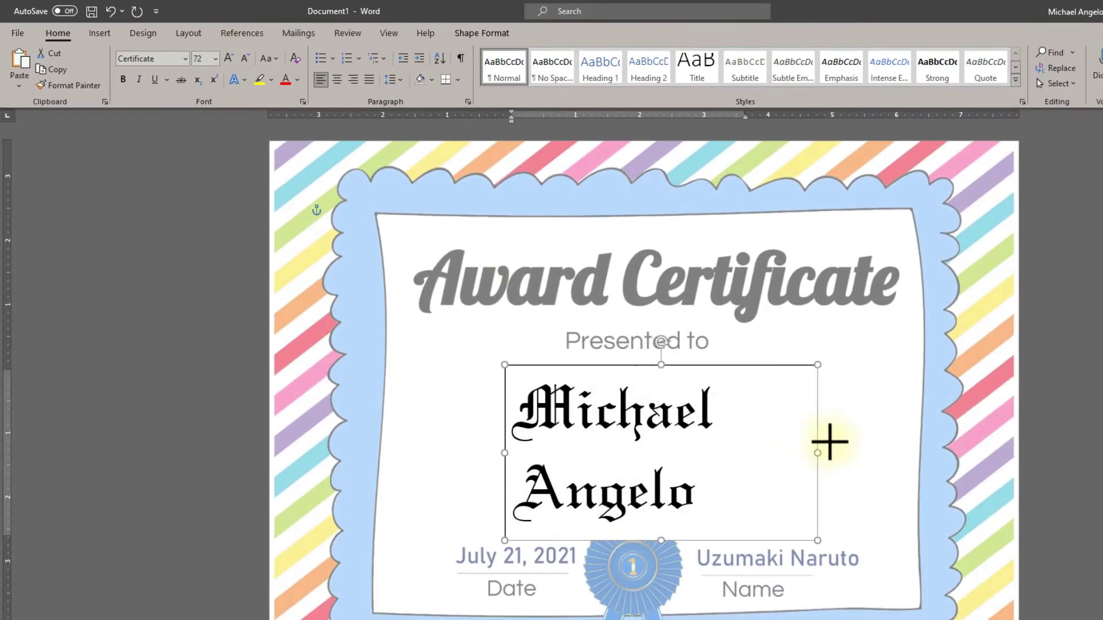
Widen the name box and correct the typed surname.
{"action": "left_click_drag", "start_coordinate": [505, 452], "coordinate": [408, 443]}
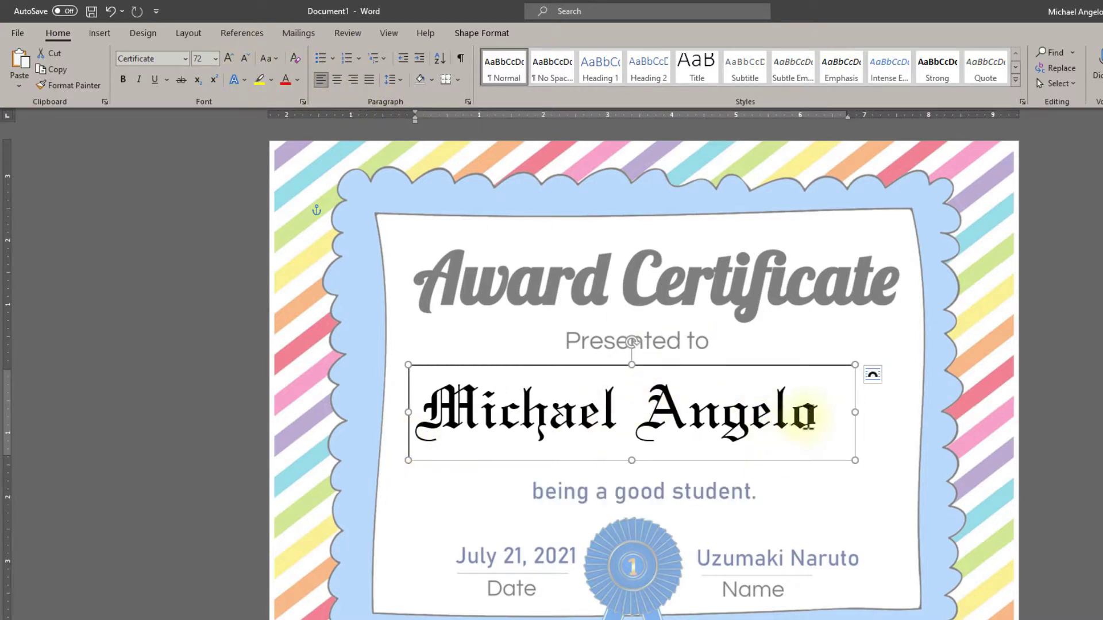
{"action": "left_click", "coordinate": [817, 414]}
{"action": "type", "text": "Pagt"}
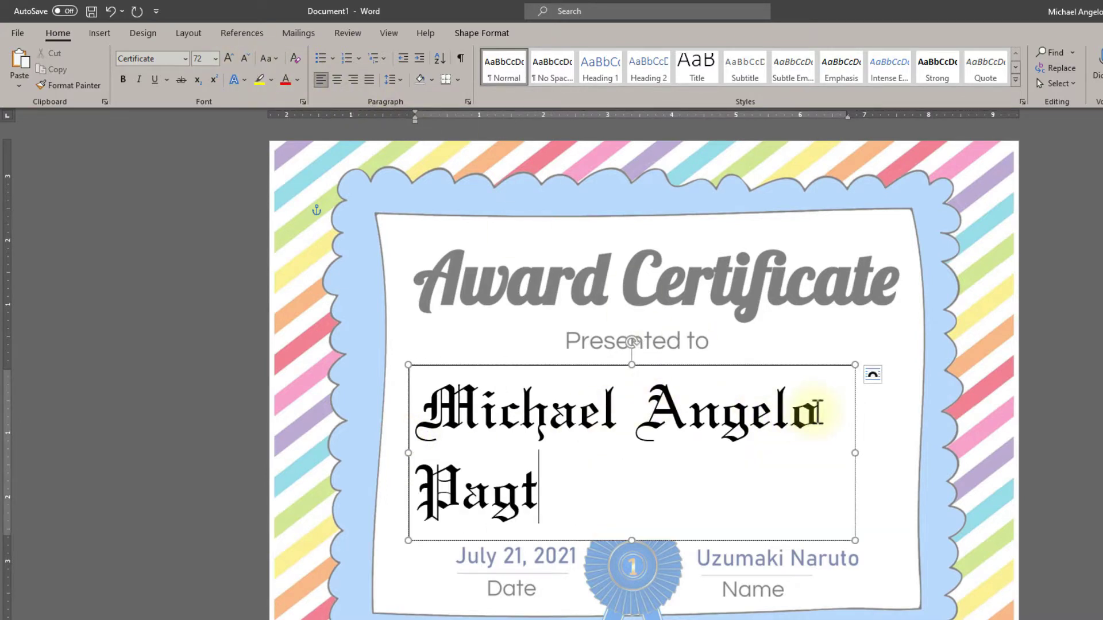
{"action": "type", "text": "ara"}
{"action": "key", "text": "BackSpace"}
{"action": "key", "text": "BackSpace"}
{"action": "key", "text": "BackSpace"}
{"action": "key", "text": "BackSpace"}
{"action": "type", "text": "a"}
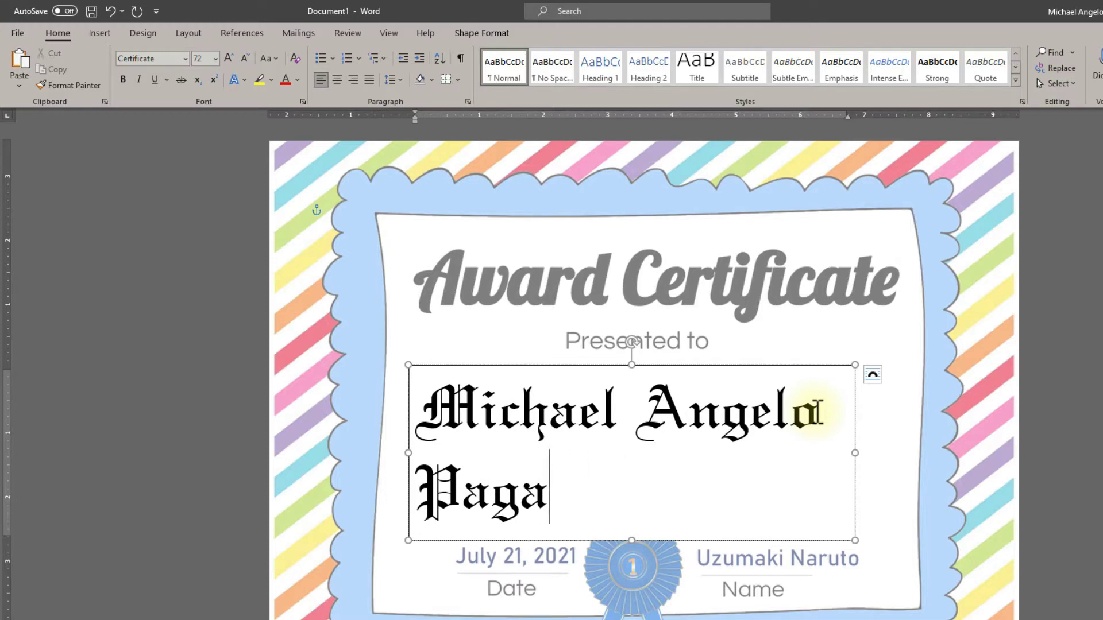
{"action": "type", "text": "ra"}
Shrink the whole name to font size 40 so it fits one line.
{"action": "key", "text": "ctrl+a"}
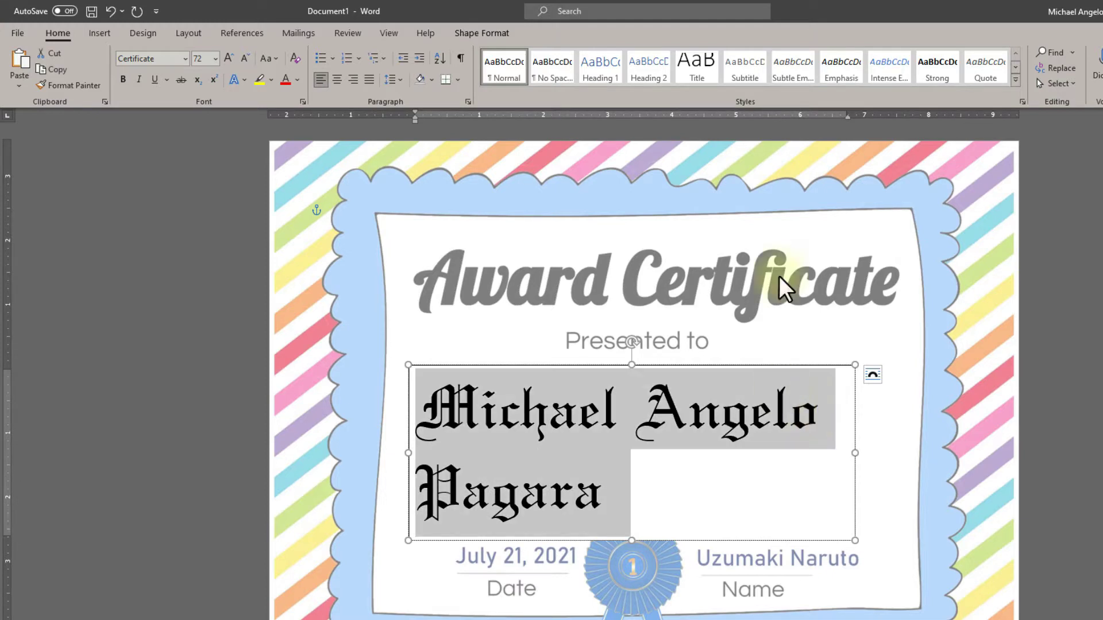
{"action": "left_click", "coordinate": [244, 58]}
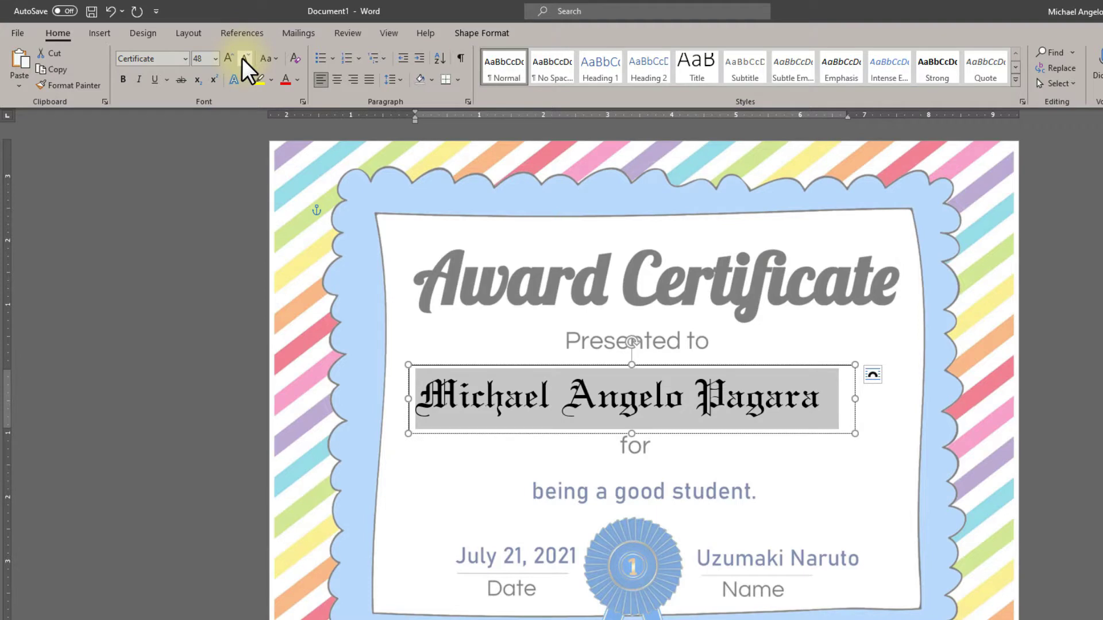
{"action": "left_click", "coordinate": [244, 58]}
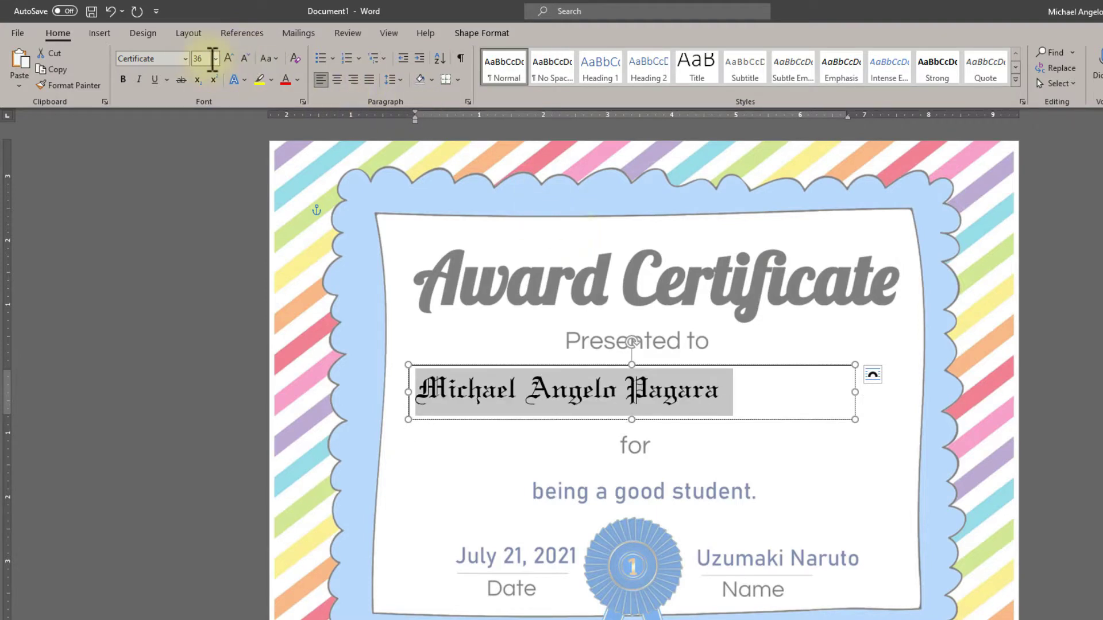
{"action": "left_click", "coordinate": [212, 58]}
{"action": "type", "text": "40"}
{"action": "key", "text": "Return"}
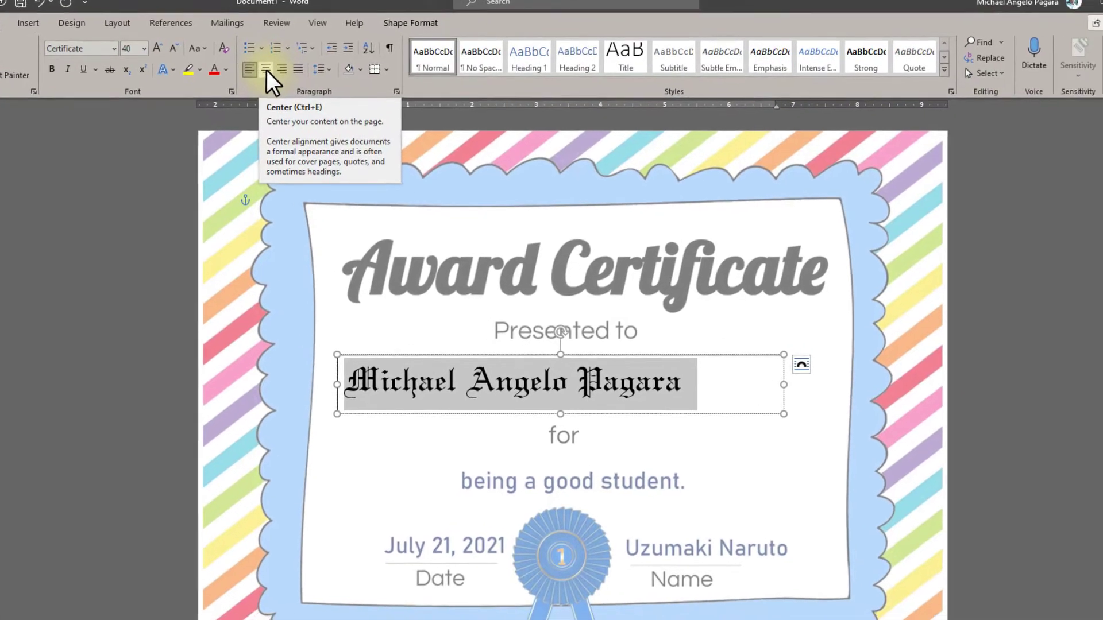
Center the name text and move its box onto the certificate's centre line.
{"action": "left_click", "coordinate": [337, 80]}
{"action": "left_click_drag", "start_coordinate": [604, 403], "coordinate": [619, 406]}
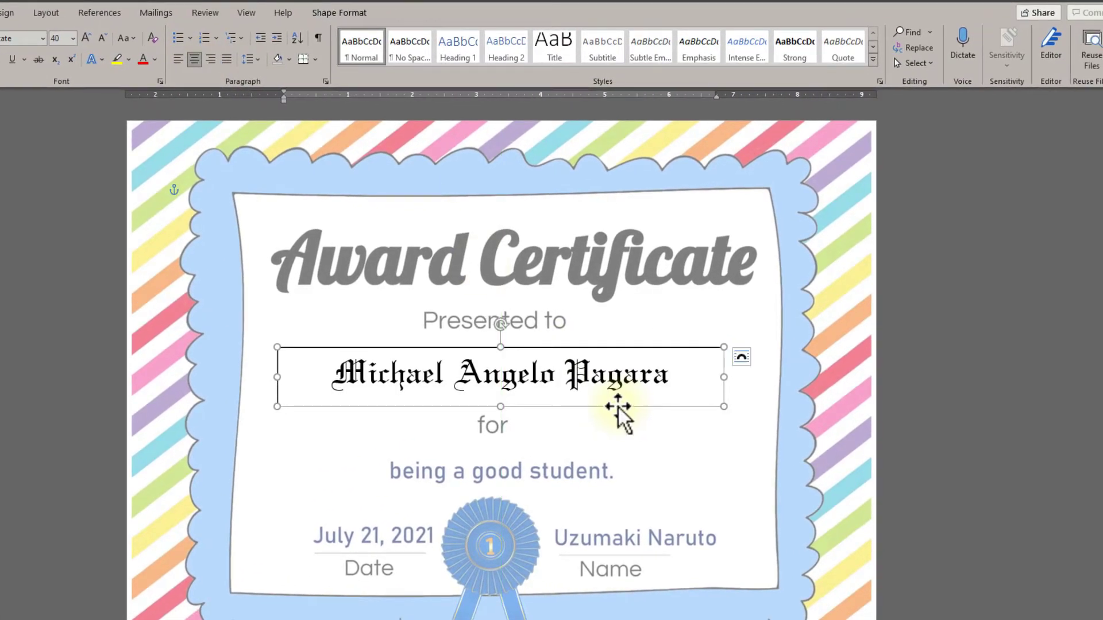
{"action": "left_click", "coordinate": [730, 417]}
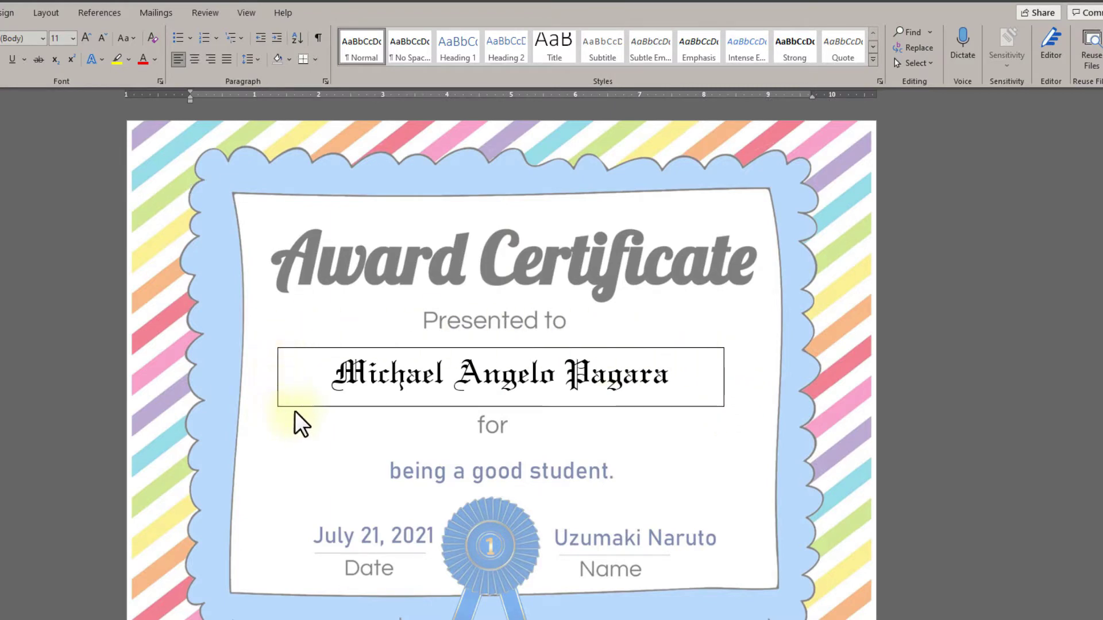
{"action": "left_click", "coordinate": [584, 368]}
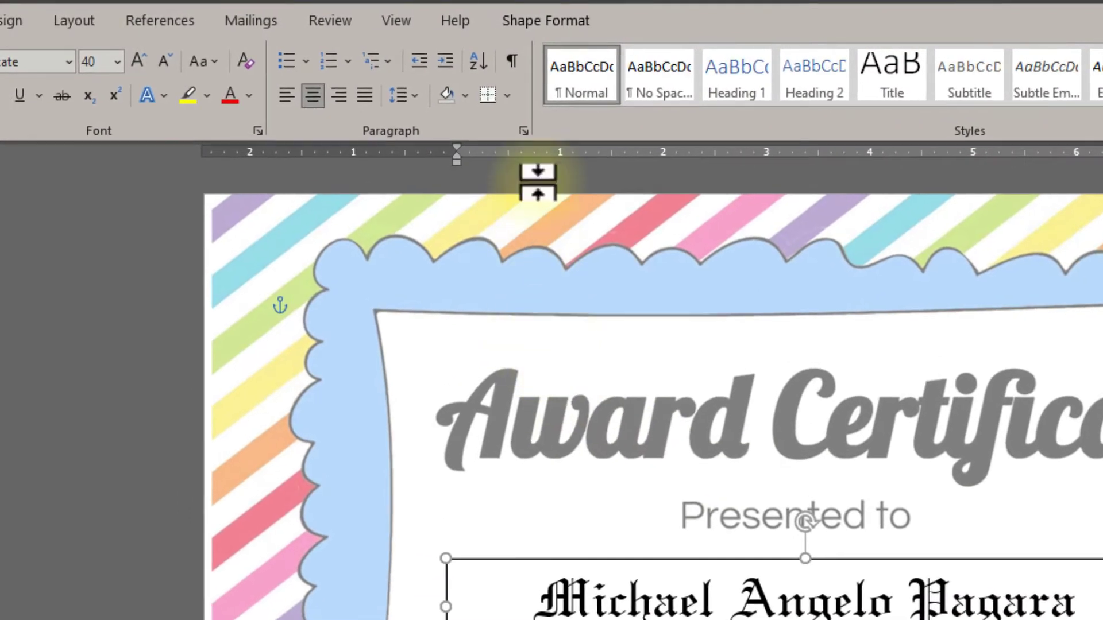
Give the name box No Outline and No Fill.
{"action": "left_click", "coordinate": [544, 21]}
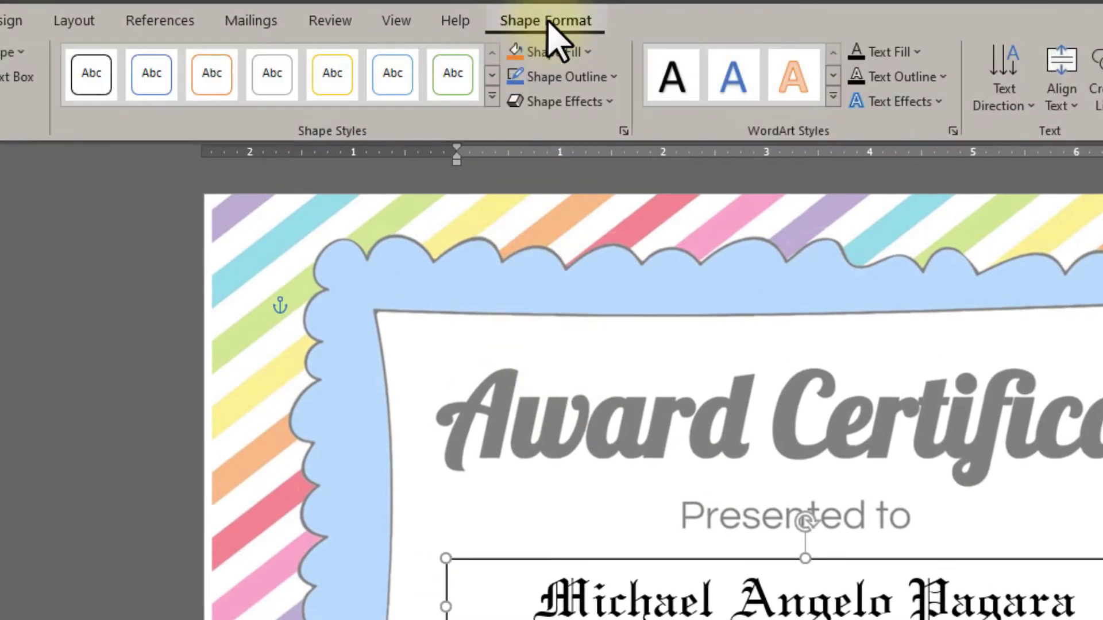
{"action": "left_click", "coordinate": [576, 79]}
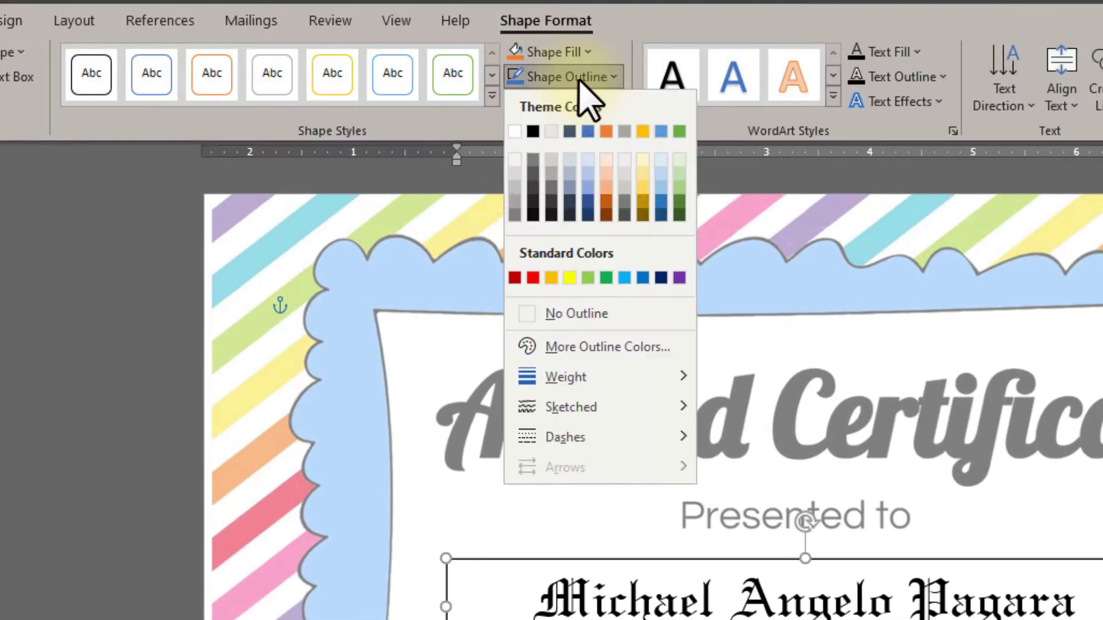
{"action": "left_click", "coordinate": [569, 313]}
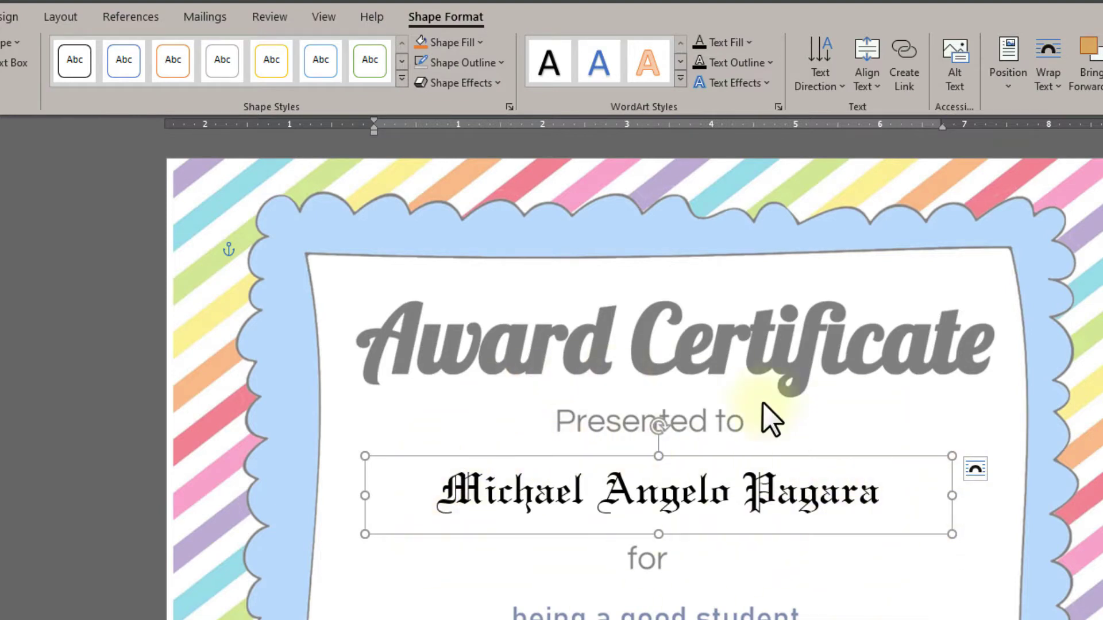
{"action": "left_click", "coordinate": [466, 42]}
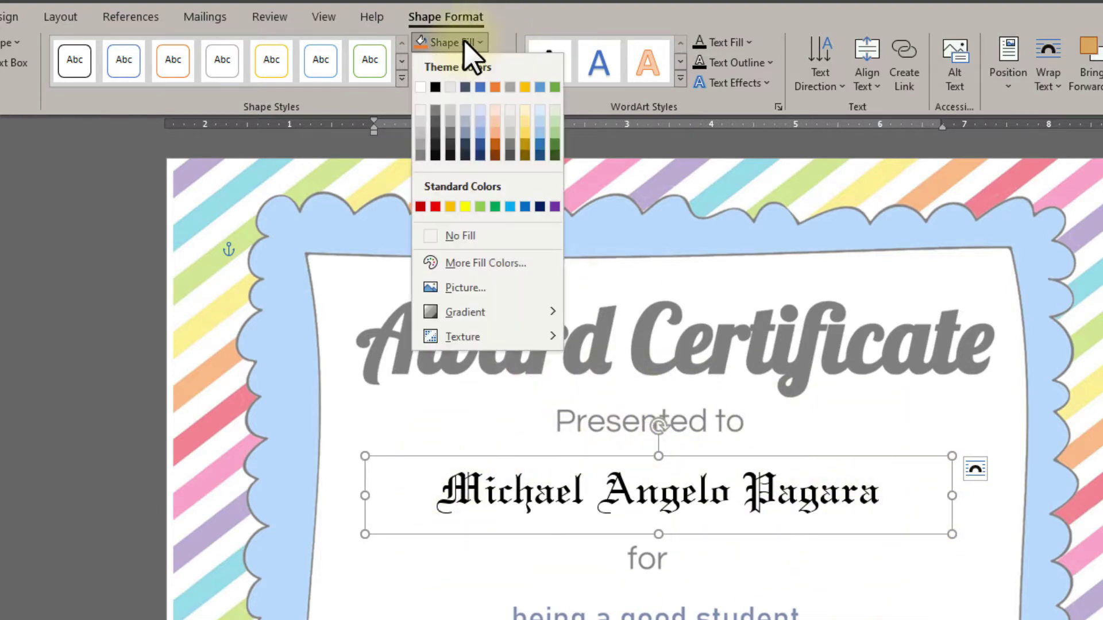
{"action": "left_click", "coordinate": [476, 239]}
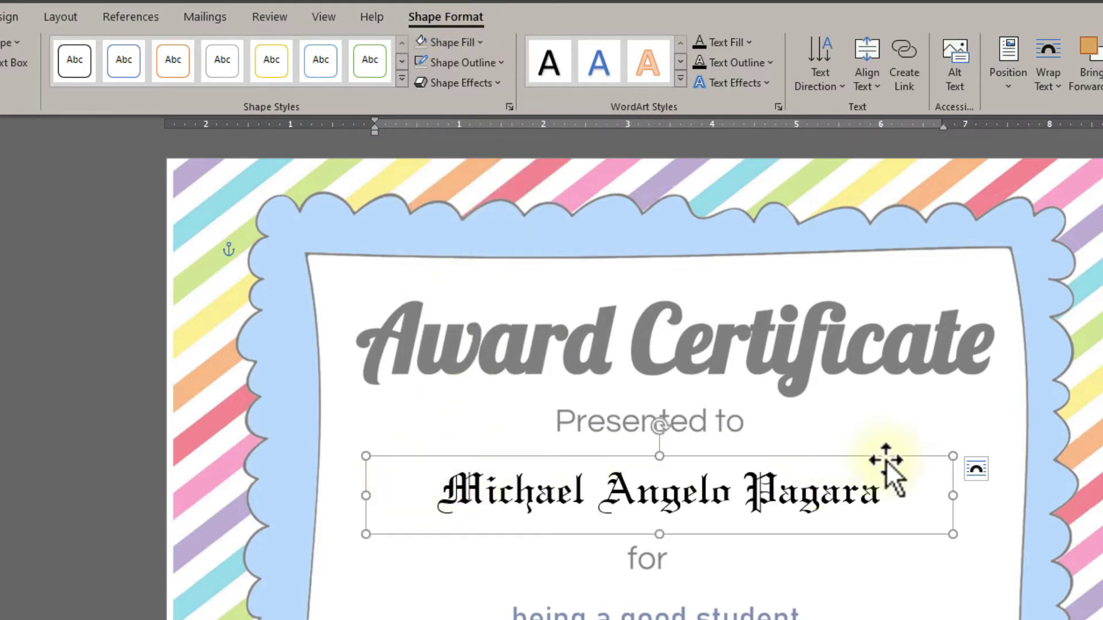
{"action": "left_click", "coordinate": [362, 364]}
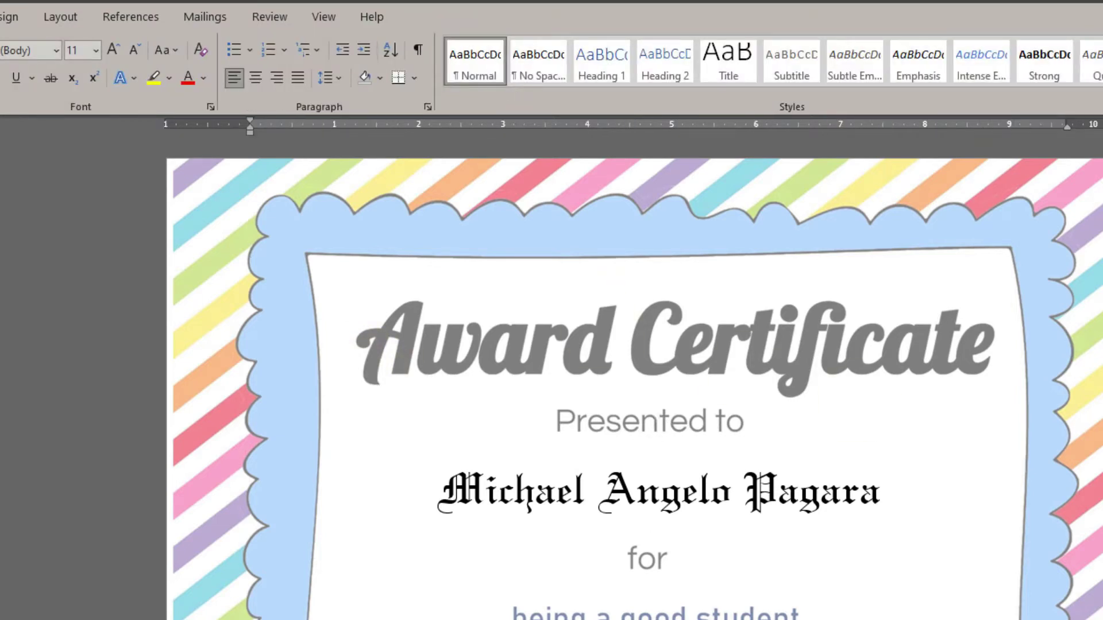
{"action": "key", "text": "ctrl+p"}
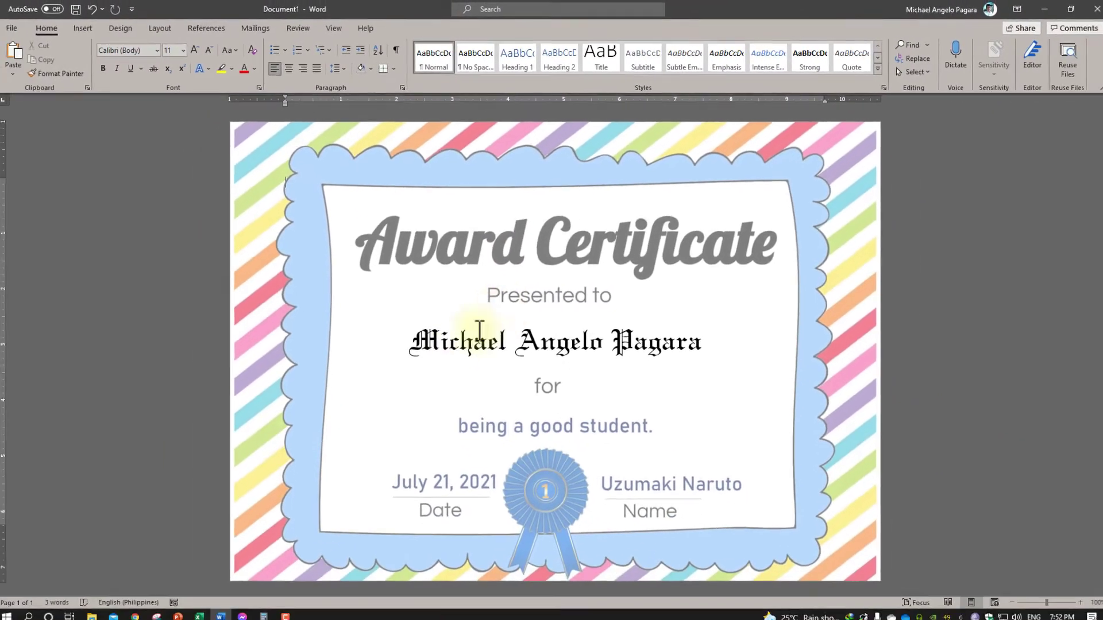
Select the entire placeholder name on the certificate.
{"action": "left_click", "coordinate": [448, 339]}
{"action": "left_click_drag", "start_coordinate": [447, 347], "coordinate": [745, 344]}
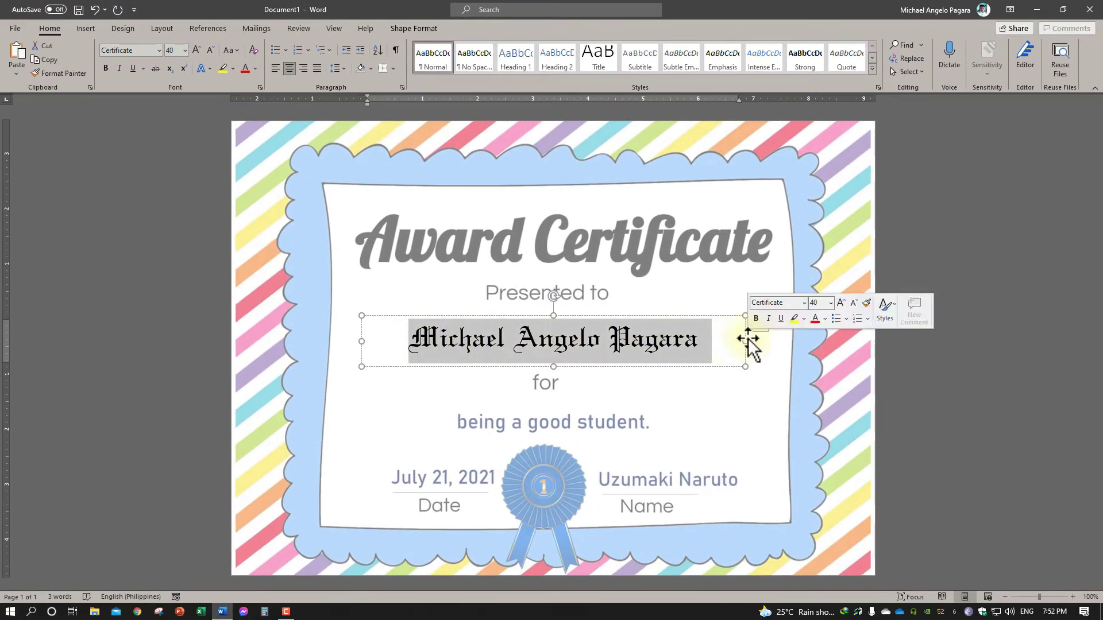
Open sample list.xlsx and copy the first student's name cell.
{"action": "left_click", "coordinate": [1036, 8]}
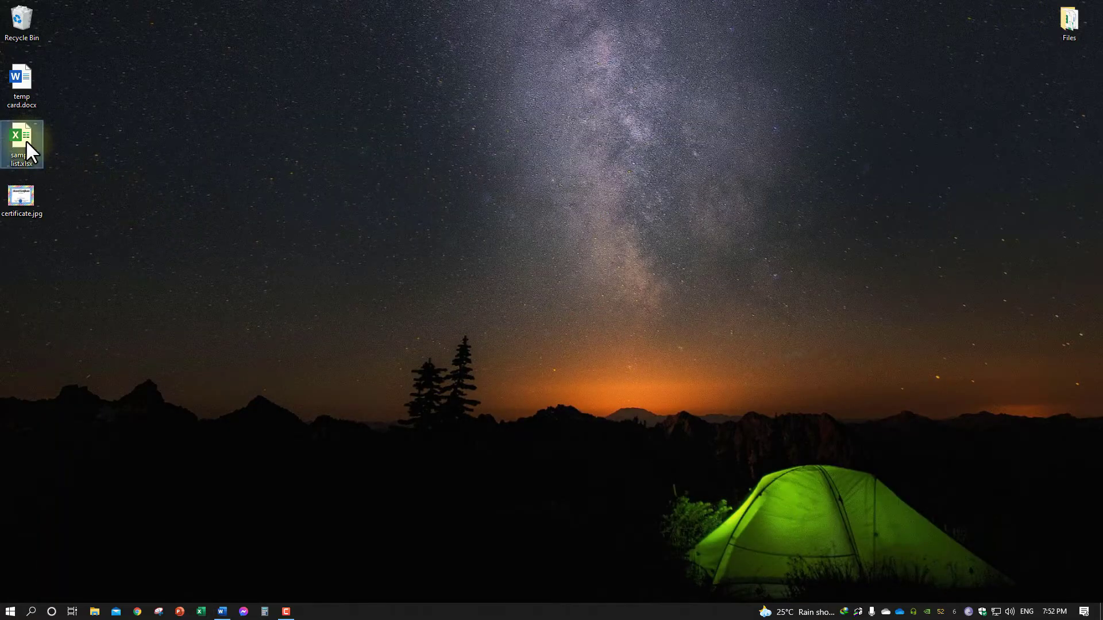
{"action": "double_click", "coordinate": [26, 141]}
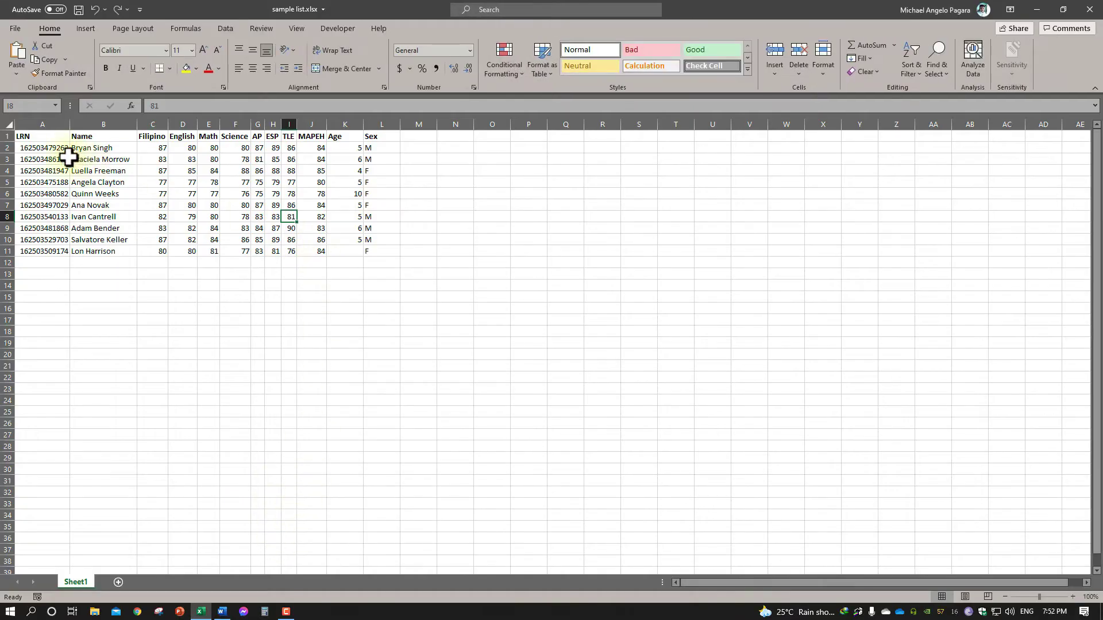
{"action": "left_click", "coordinate": [50, 148]}
{"action": "right_click", "coordinate": [50, 148]}
{"action": "left_click", "coordinate": [64, 169]}
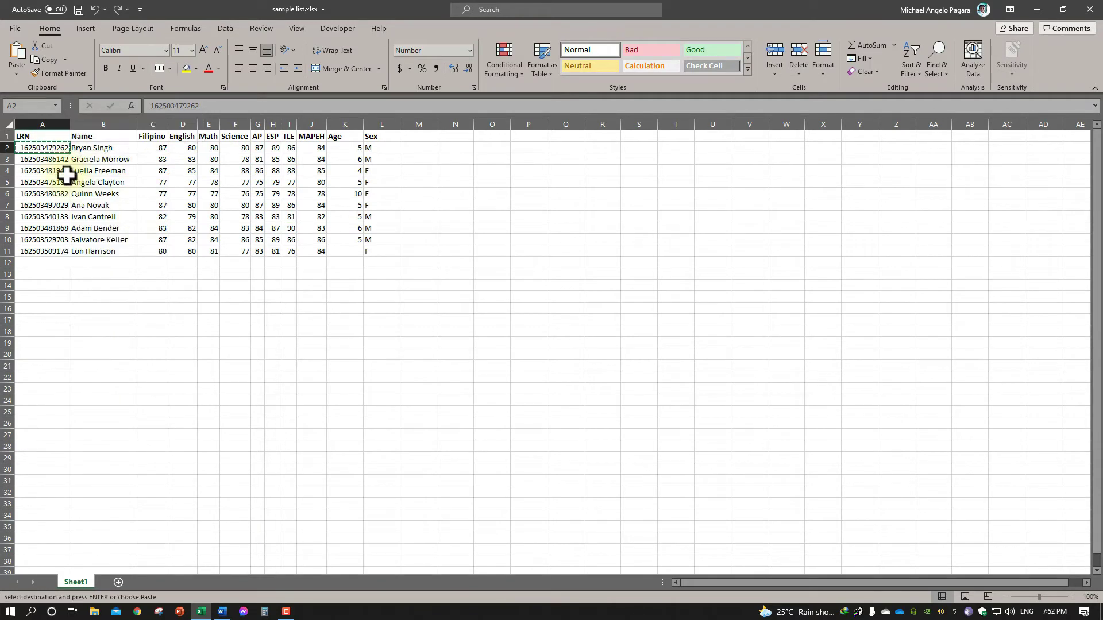
{"action": "right_click", "coordinate": [80, 147]}
{"action": "left_click", "coordinate": [91, 167]}
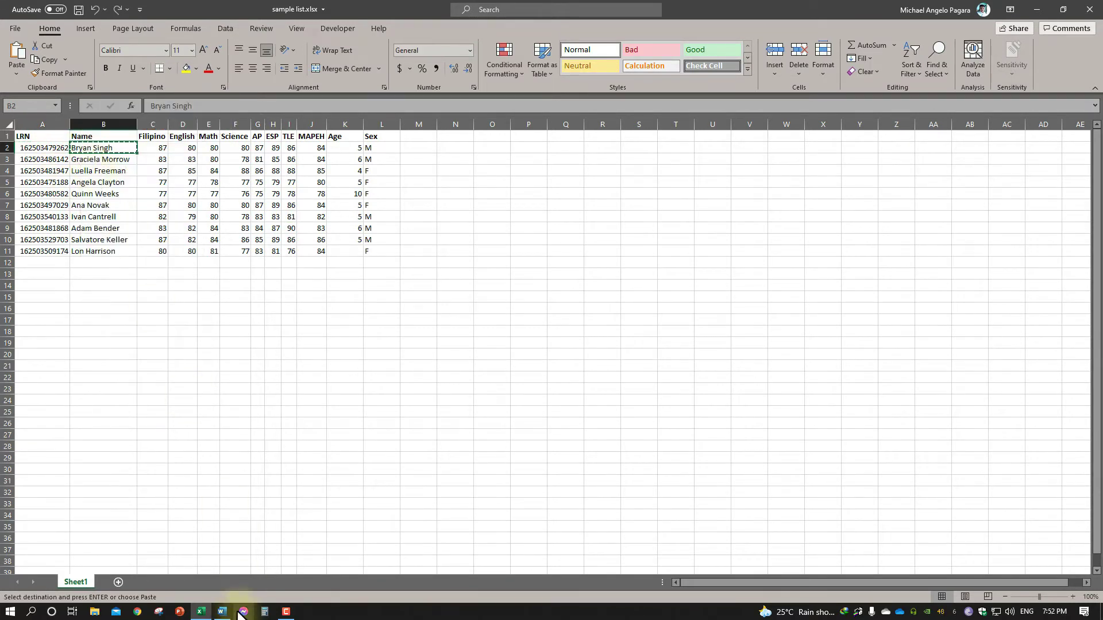
Return to the Word certificate and bring up paste options on the placeholder name.
{"action": "left_click", "coordinate": [201, 611]}
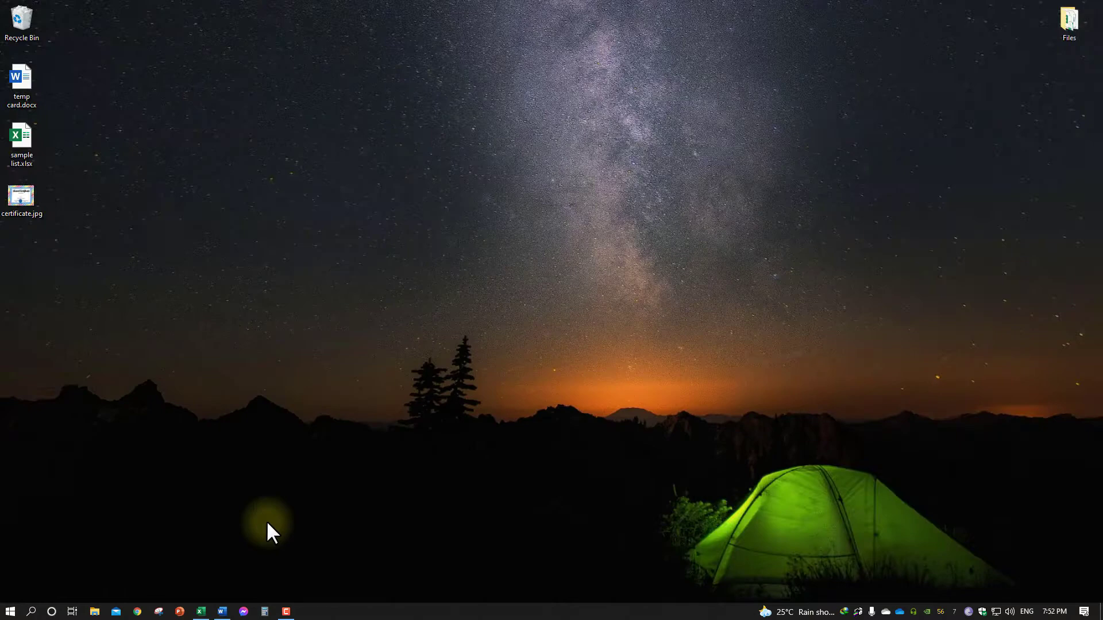
{"action": "left_click", "coordinate": [221, 611]}
{"action": "right_click", "coordinate": [435, 330]}
Paste the first student's name over the placeholder name on the certificate and check its font.
{"action": "left_click", "coordinate": [519, 386]}
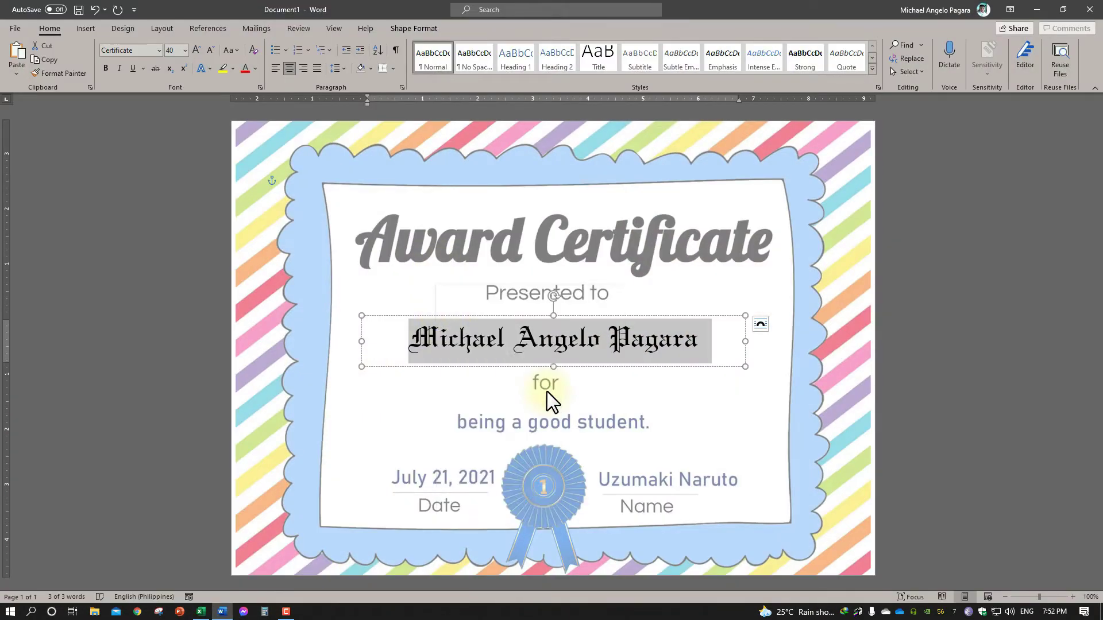
{"action": "left_click", "coordinate": [903, 341]}
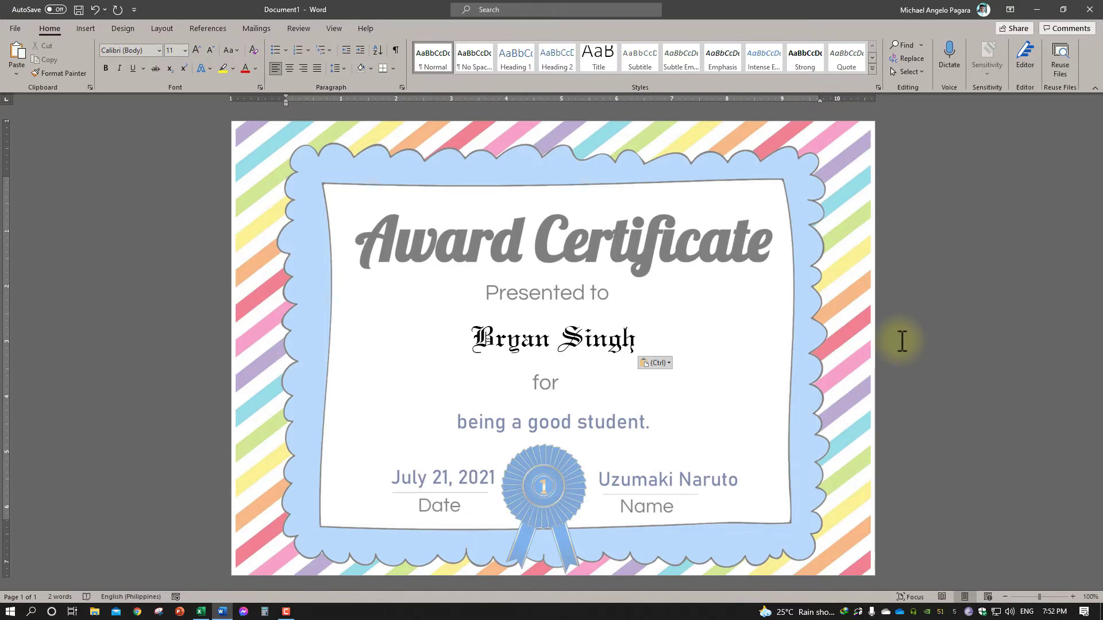
{"action": "left_click", "coordinate": [649, 341]}
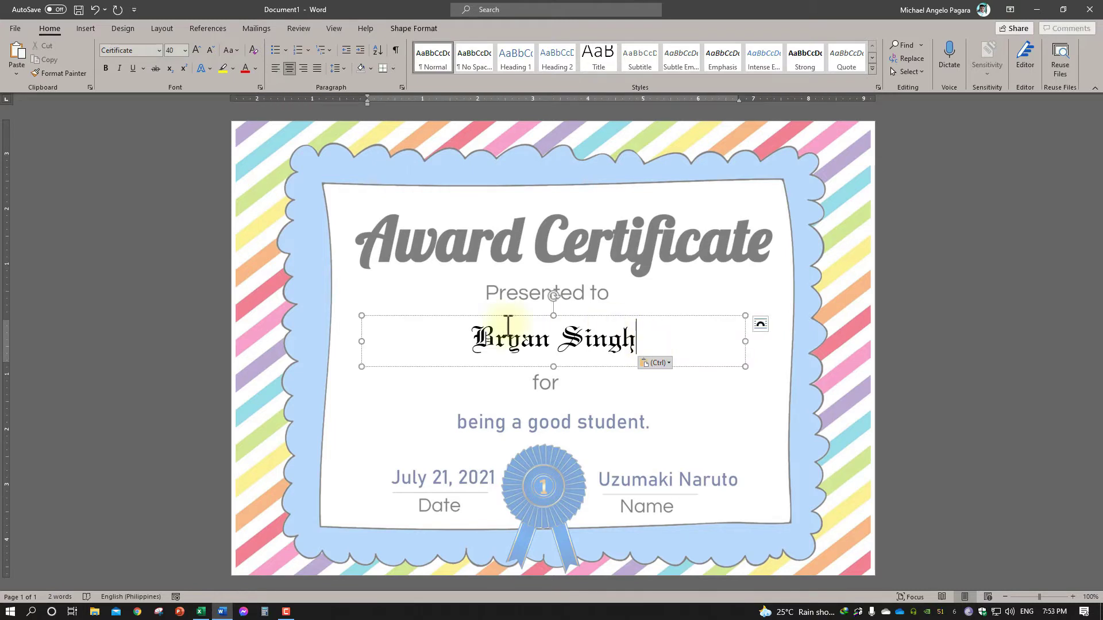
{"action": "left_click", "coordinate": [907, 356]}
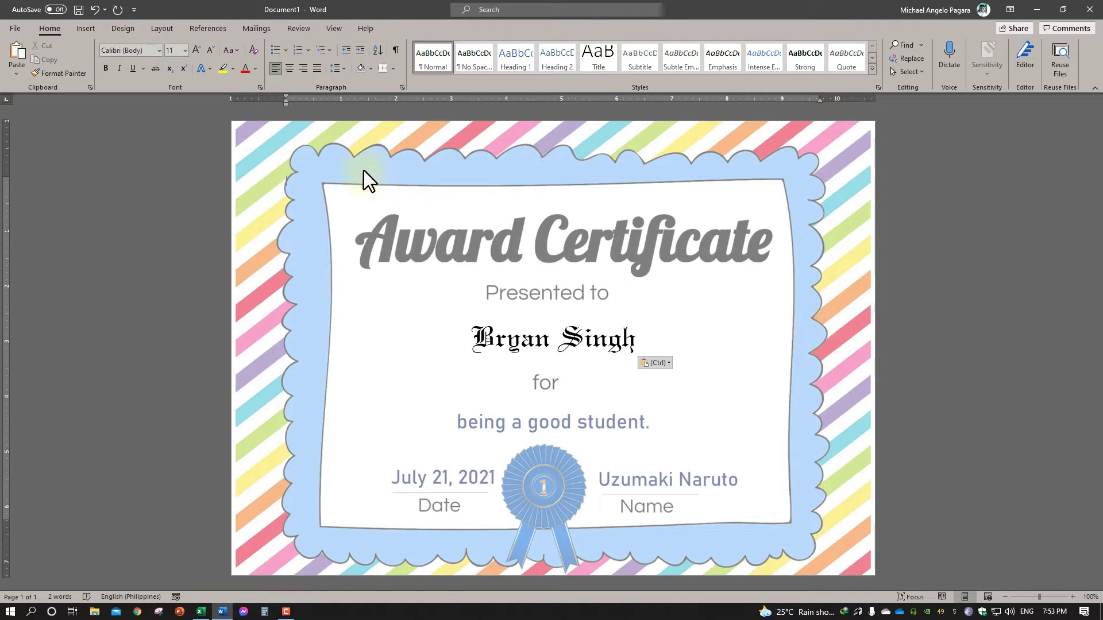
Switch to the Mailings tab, dismiss the paste options, and minimize Word to the desktop.
{"action": "left_click", "coordinate": [253, 28]}
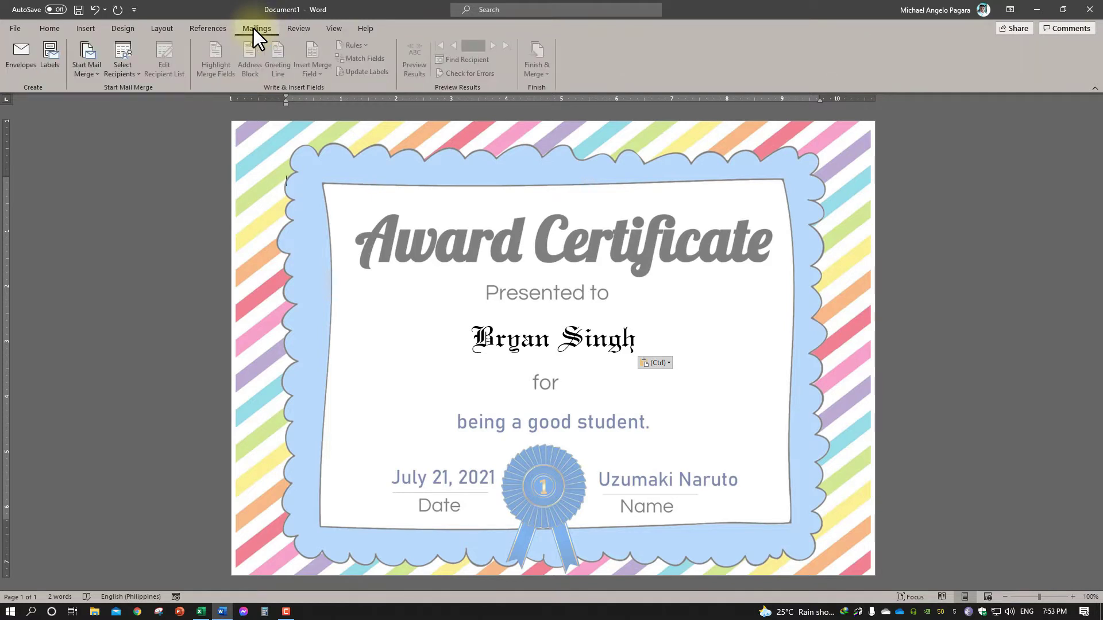
{"action": "left_click", "coordinate": [450, 352]}
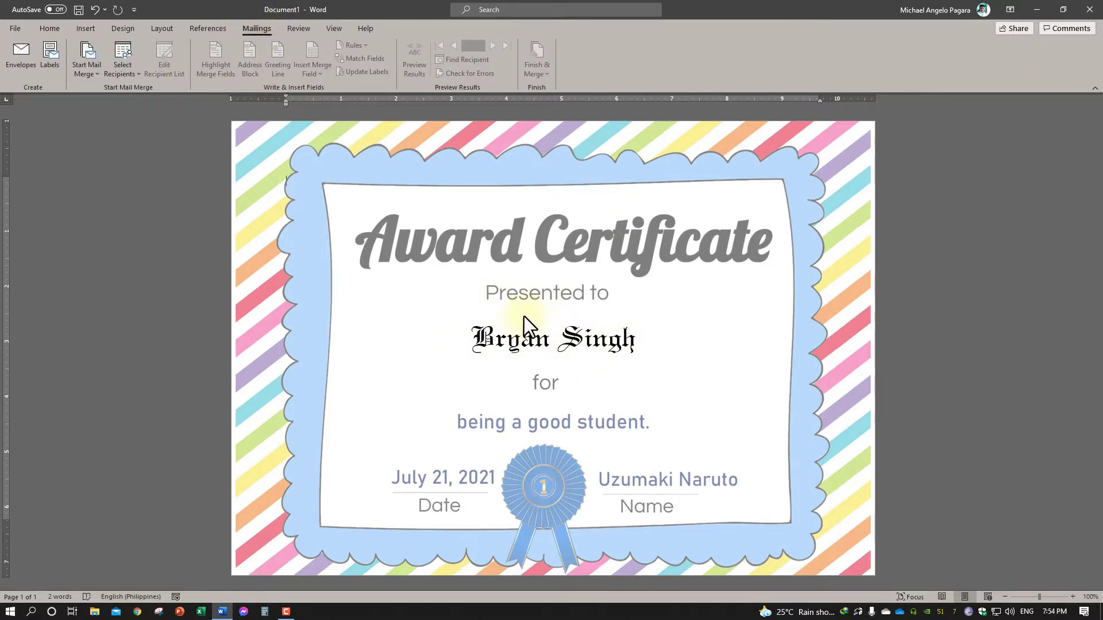
{"action": "left_click", "coordinate": [1037, 9]}
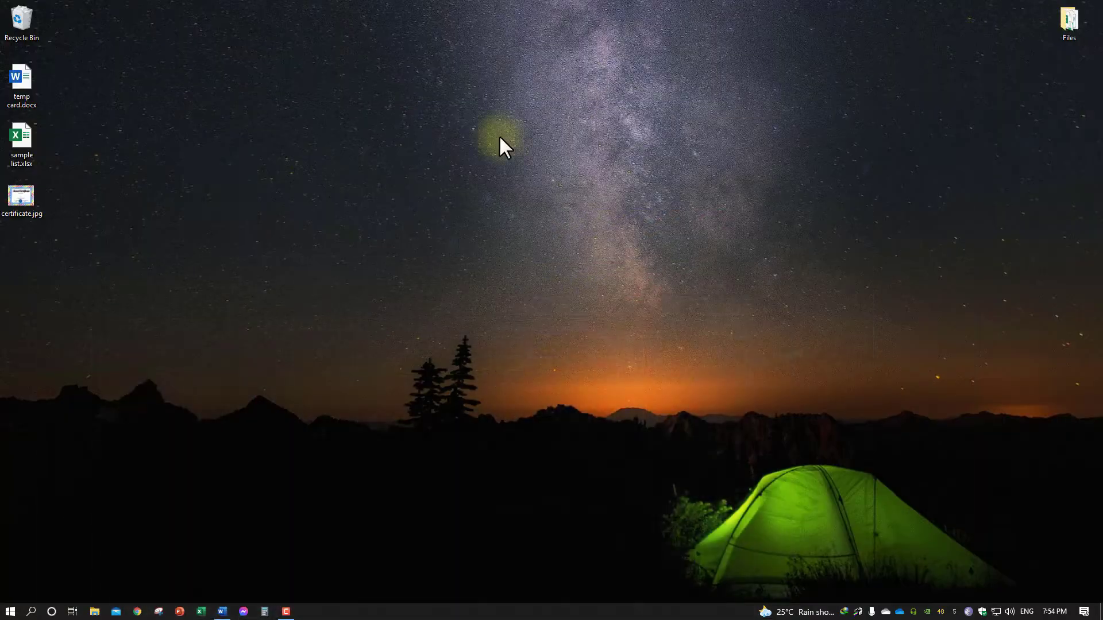
Reopen sample list.xlsx, select the student names in column B, save the workbook and close Excel.
{"action": "double_click", "coordinate": [33, 136]}
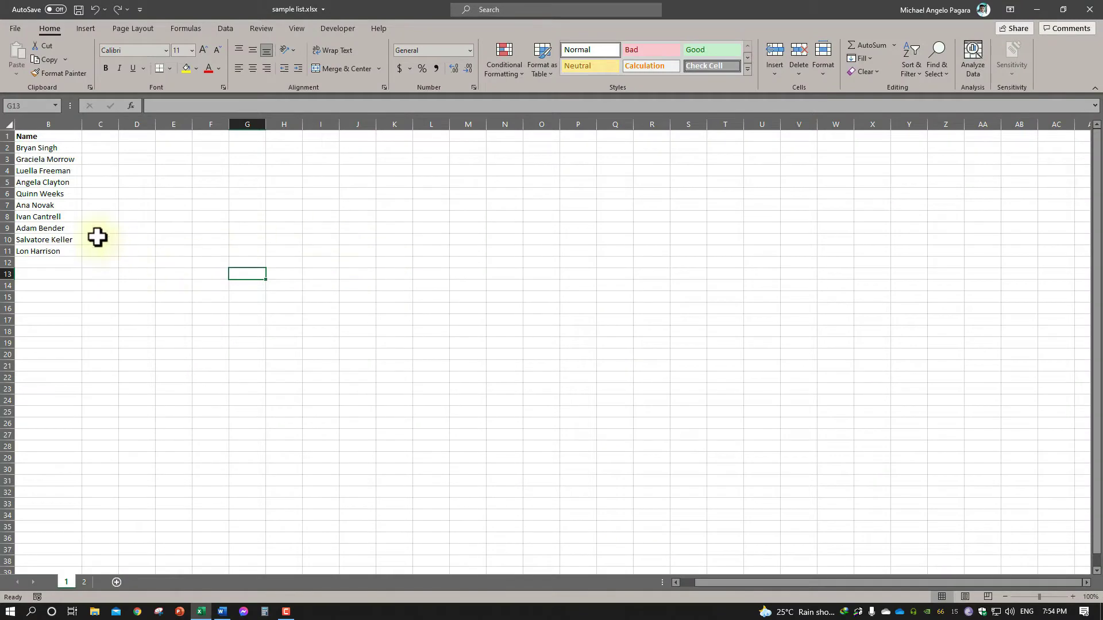
{"action": "left_click", "coordinate": [103, 240]}
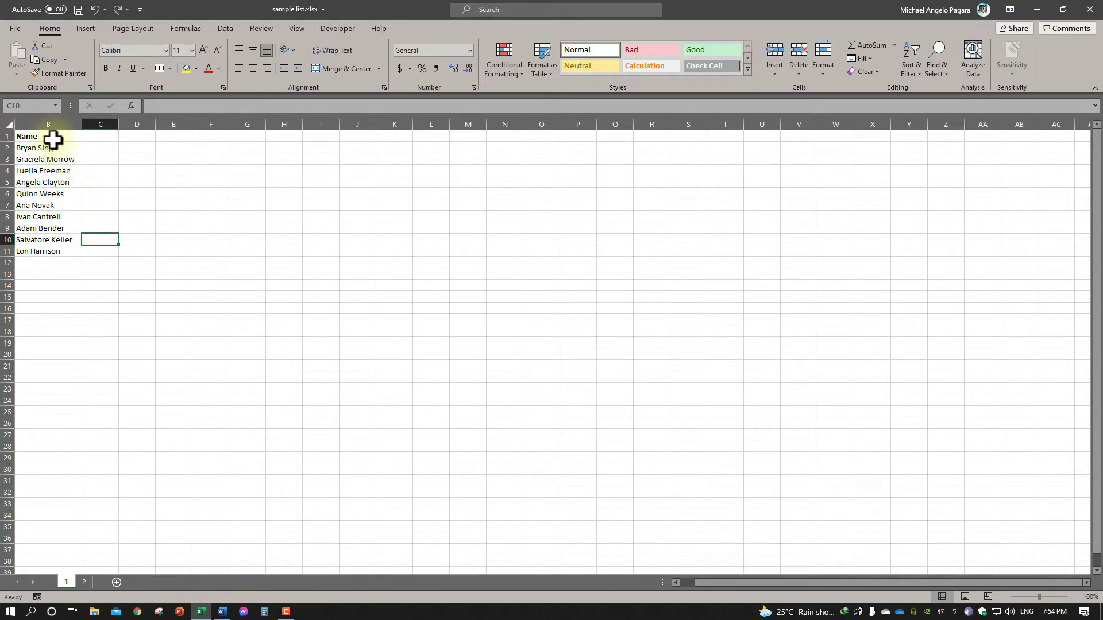
{"action": "mouse_move", "coordinate": [46, 138]}
{"action": "left_mouse_down"}
{"action": "mouse_move", "coordinate": [48, 212]}
{"action": "mouse_move", "coordinate": [46, 138]}
{"action": "left_mouse_up"}
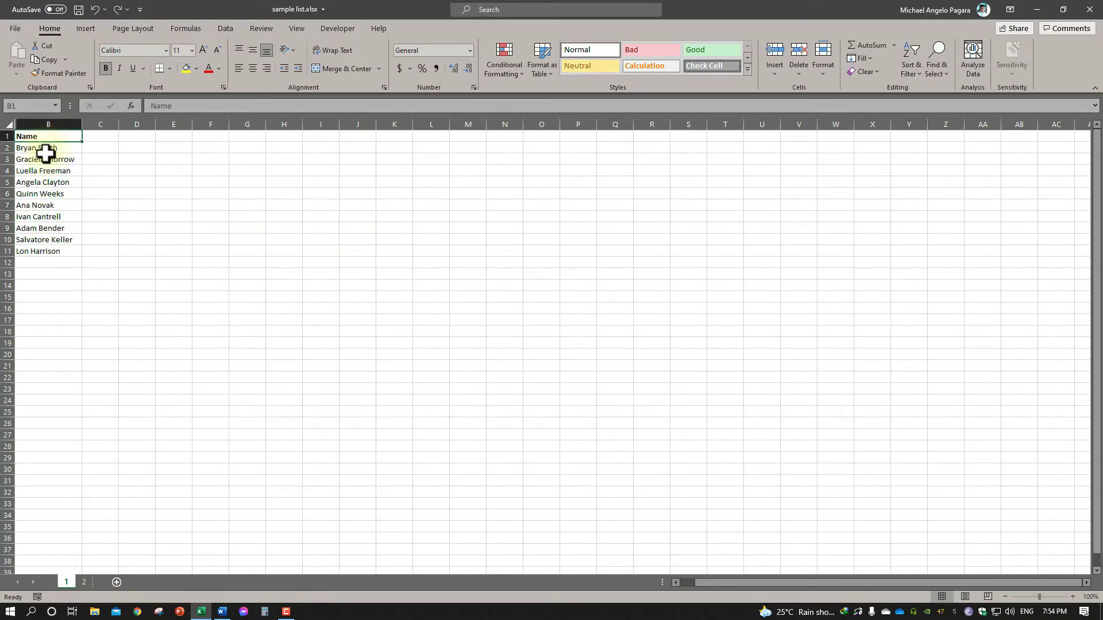
{"action": "left_click", "coordinate": [247, 239]}
{"action": "key", "text": "ctrl+s"}
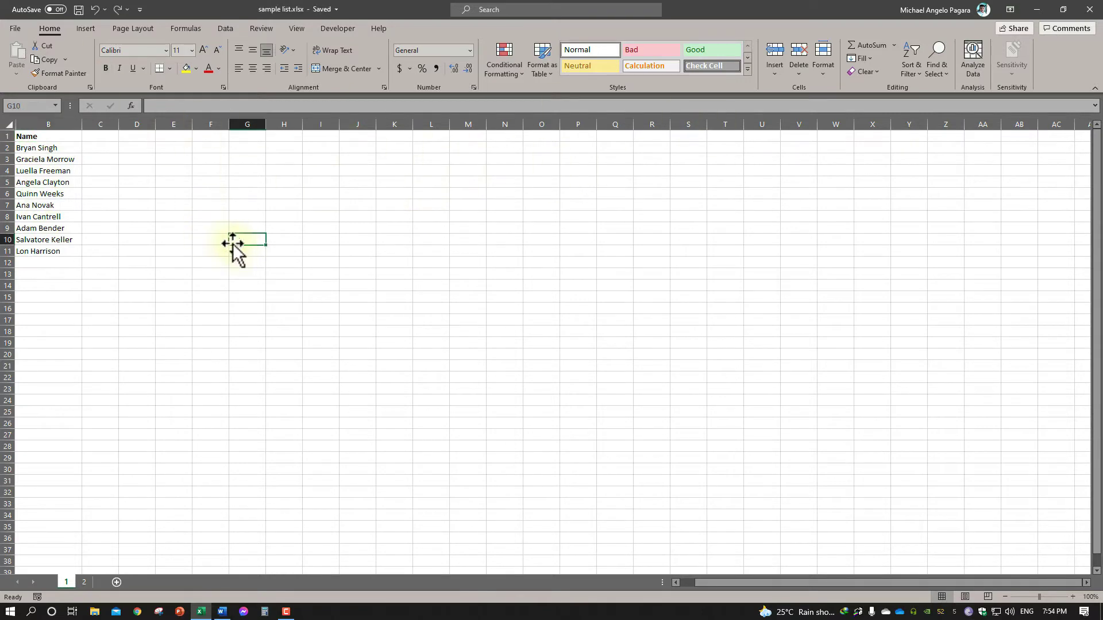
{"action": "left_click", "coordinate": [1089, 9]}
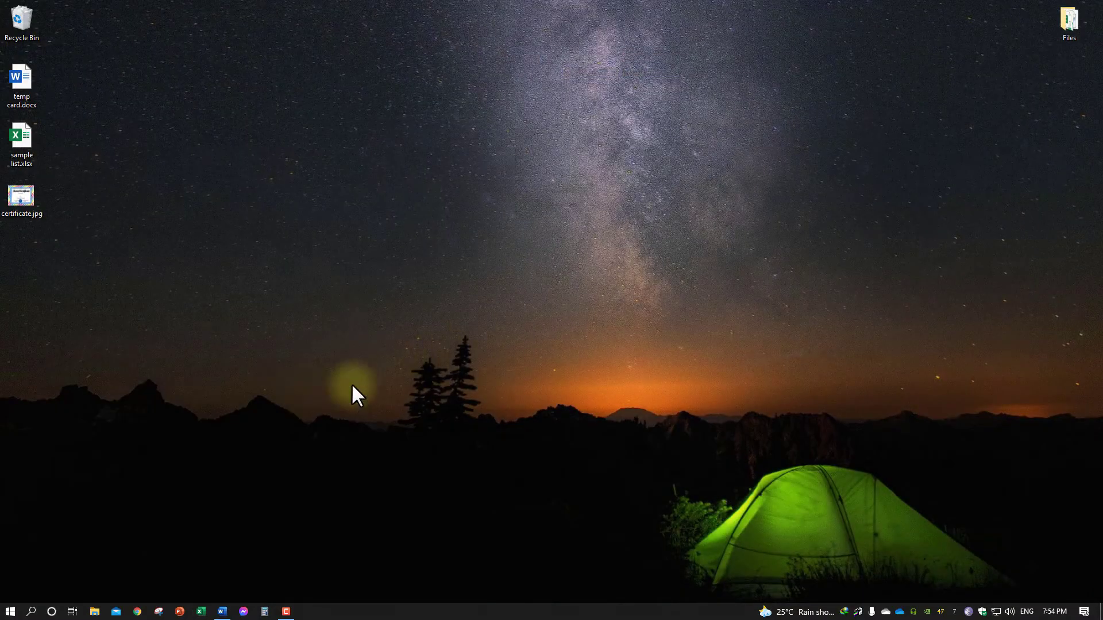
Restore the certificate in Word and choose Select Recipients > Use an Existing List.
{"action": "left_click", "coordinate": [222, 613]}
{"action": "left_click", "coordinate": [494, 337]}
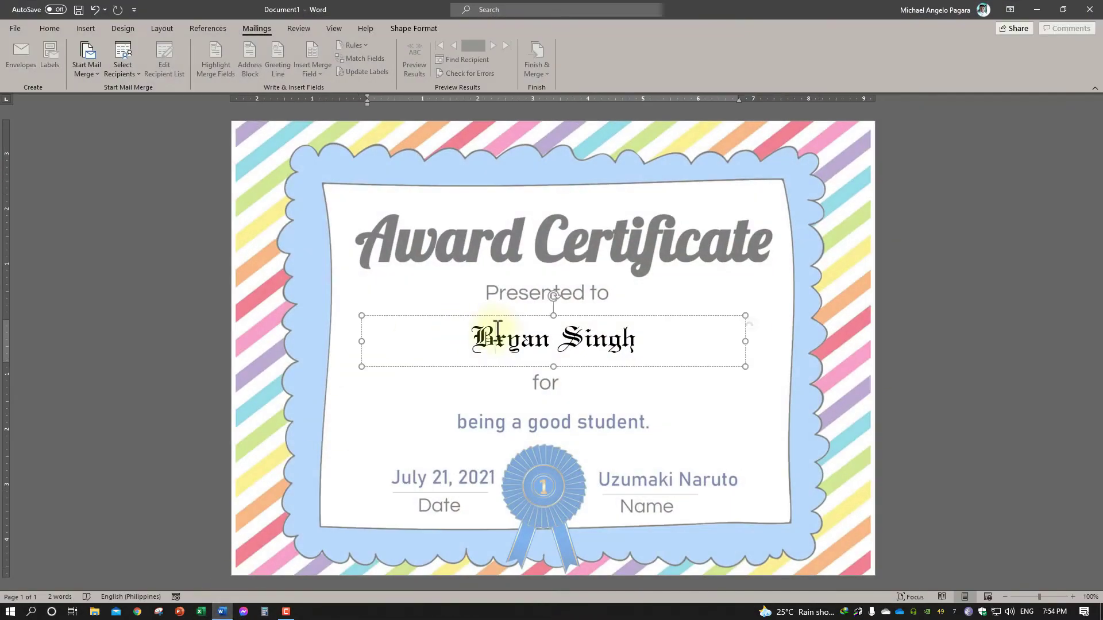
{"action": "left_click", "coordinate": [440, 304]}
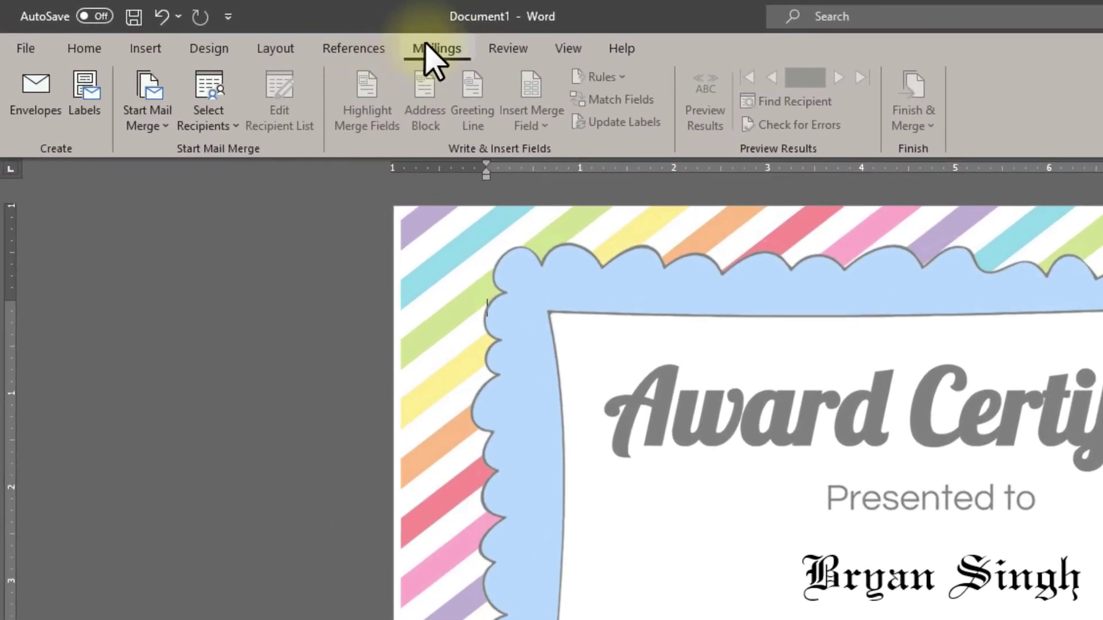
{"action": "left_click", "coordinate": [210, 123]}
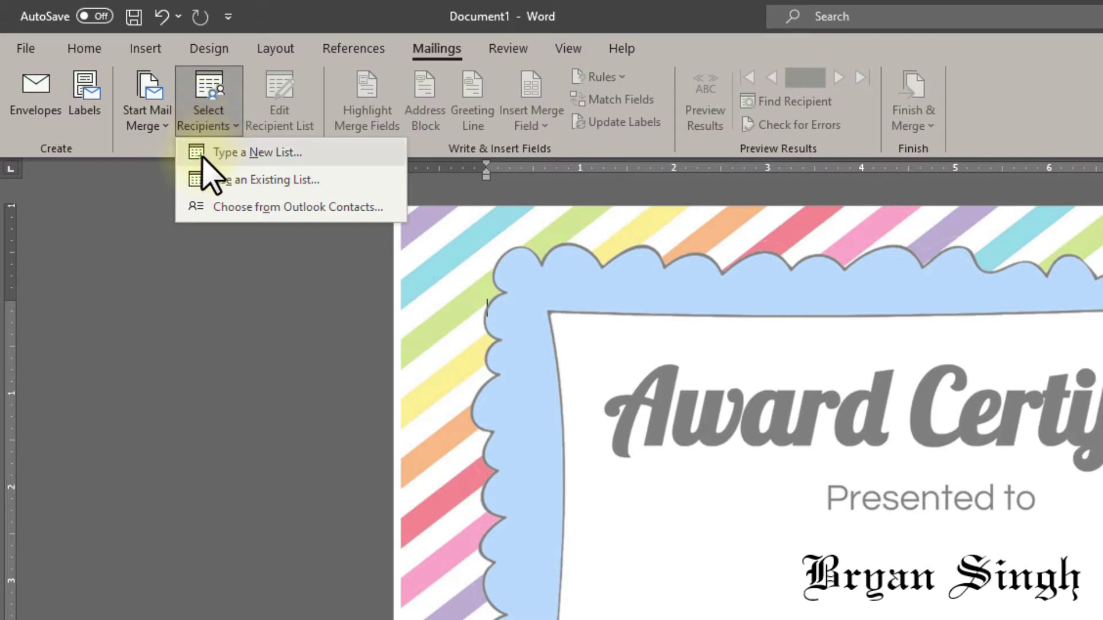
{"action": "left_click", "coordinate": [271, 178]}
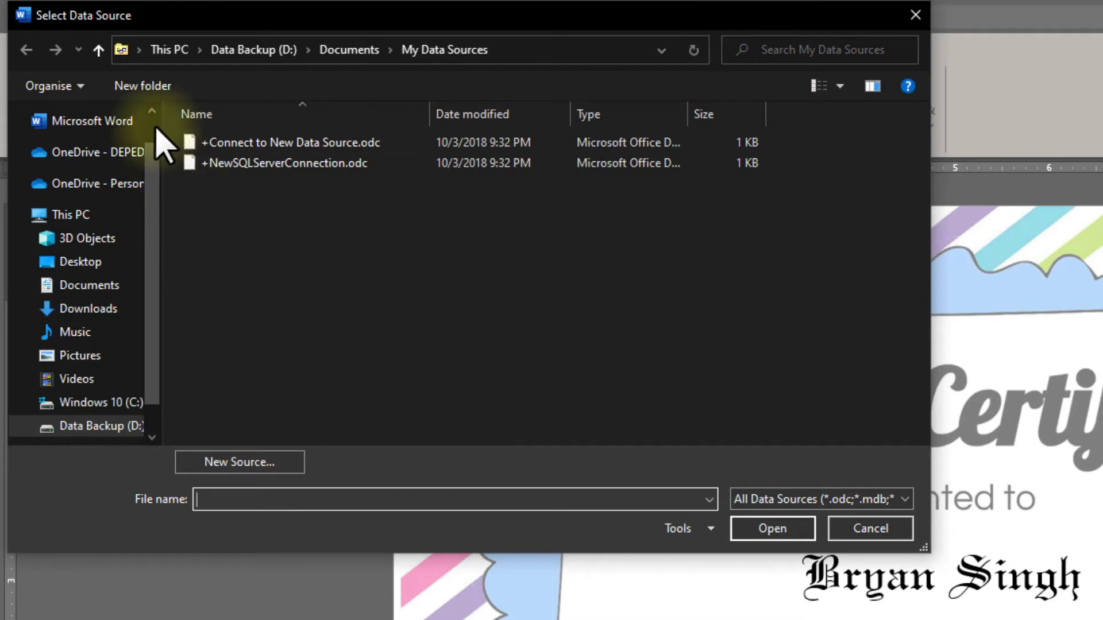
Open sample list.xlsx from the Desktop as the data source and confirm its 1$ sheet as the table.
{"action": "scroll", "coordinate": [143, 136], "scroll_direction": "up", "scroll_amount": 1}
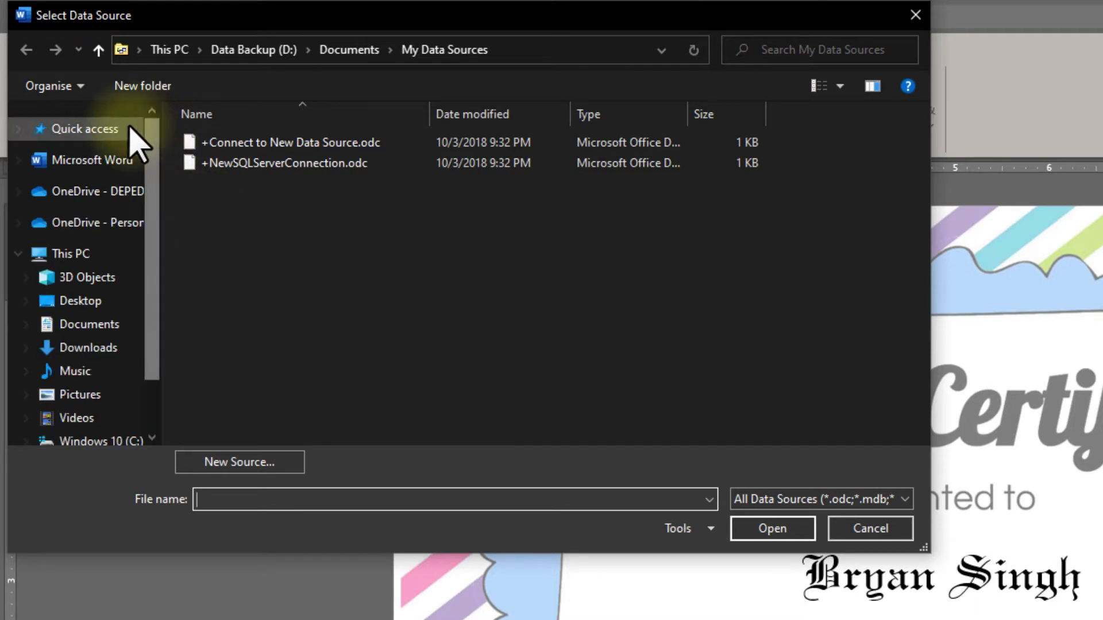
{"action": "left_click", "coordinate": [80, 301]}
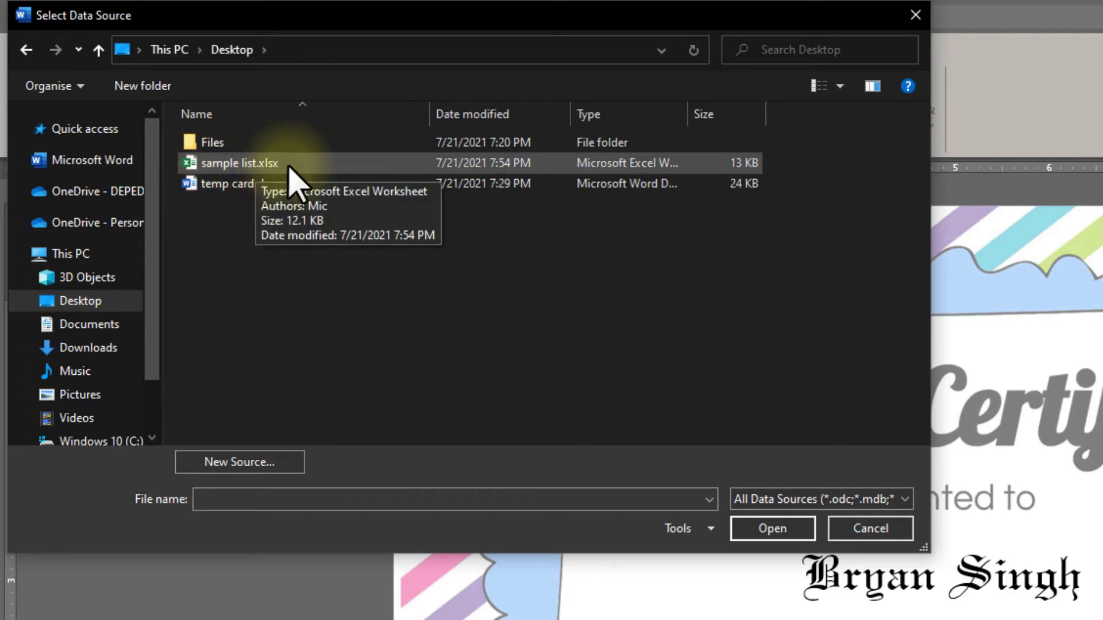
{"action": "left_click", "coordinate": [263, 168]}
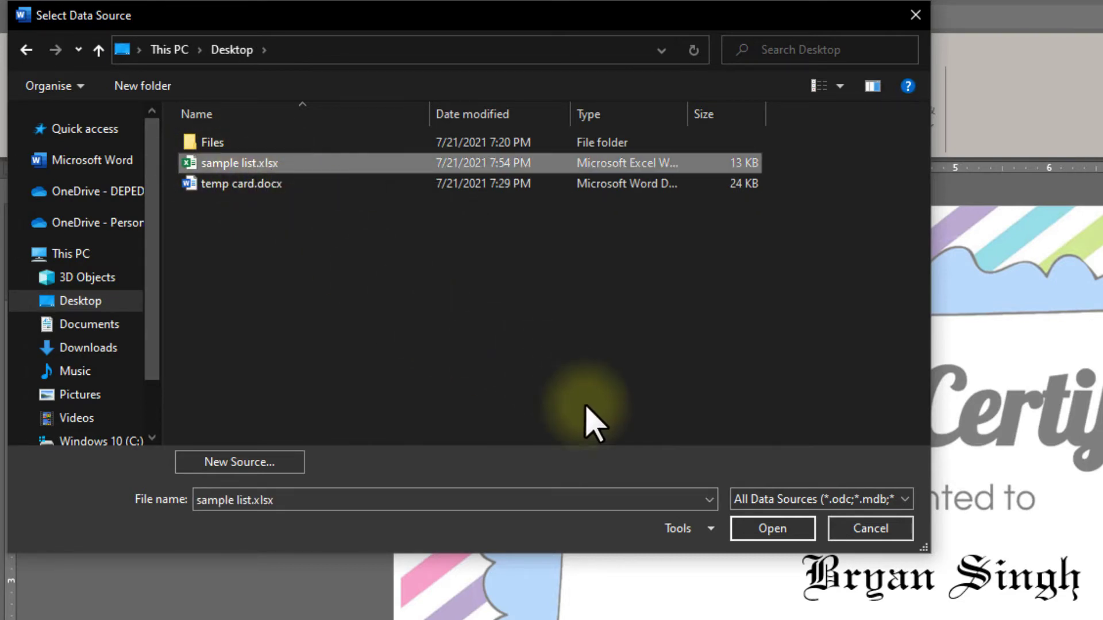
{"action": "left_click", "coordinate": [770, 529]}
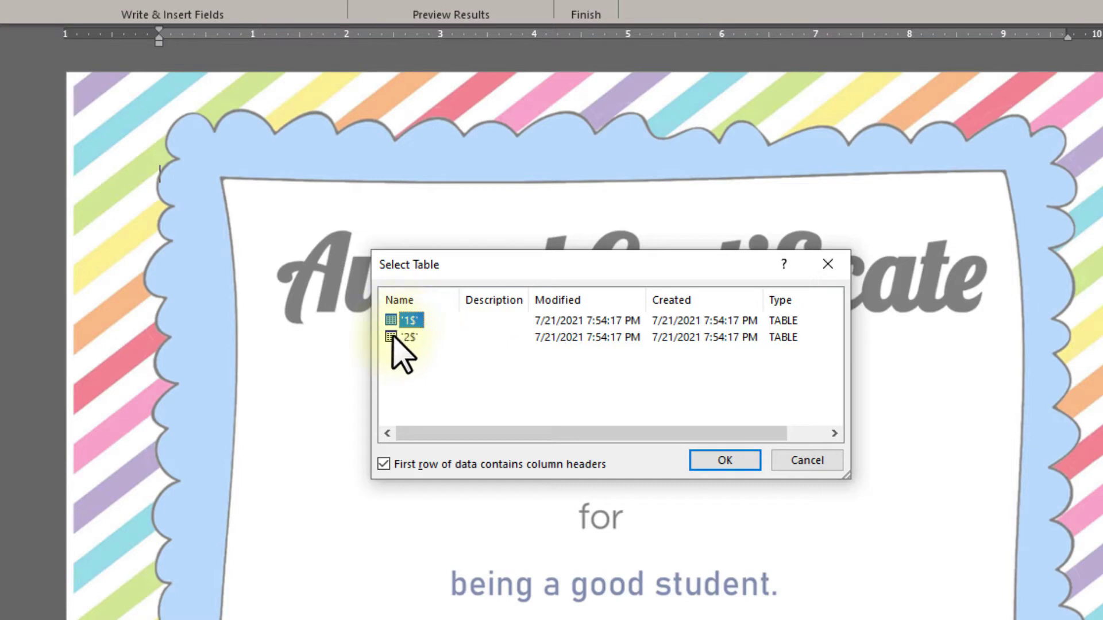
{"action": "left_click", "coordinate": [408, 320]}
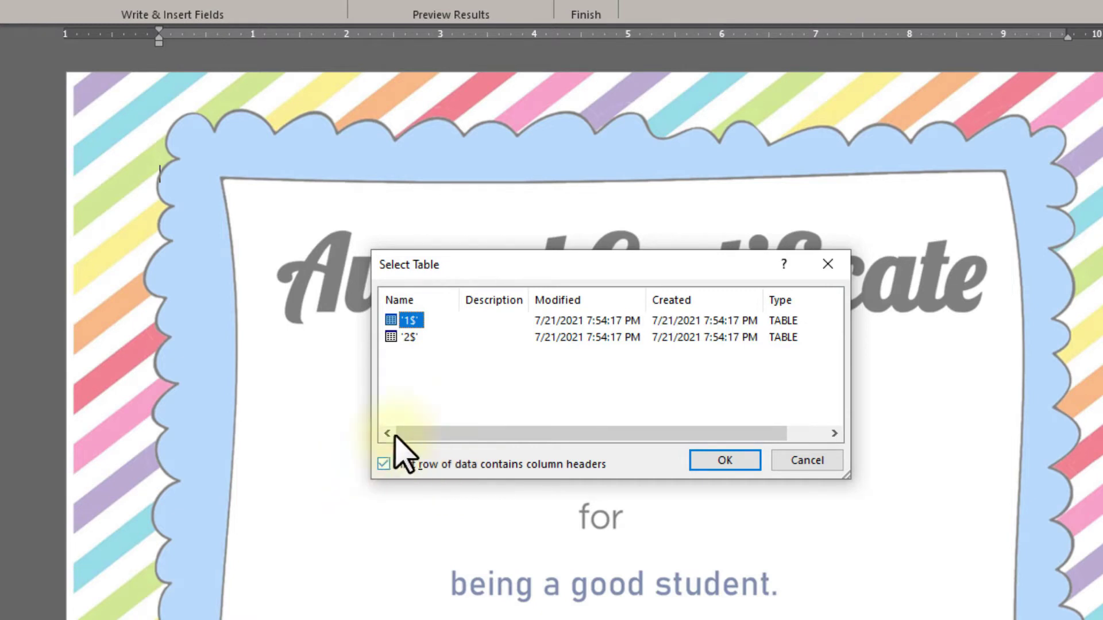
{"action": "left_click", "coordinate": [725, 461]}
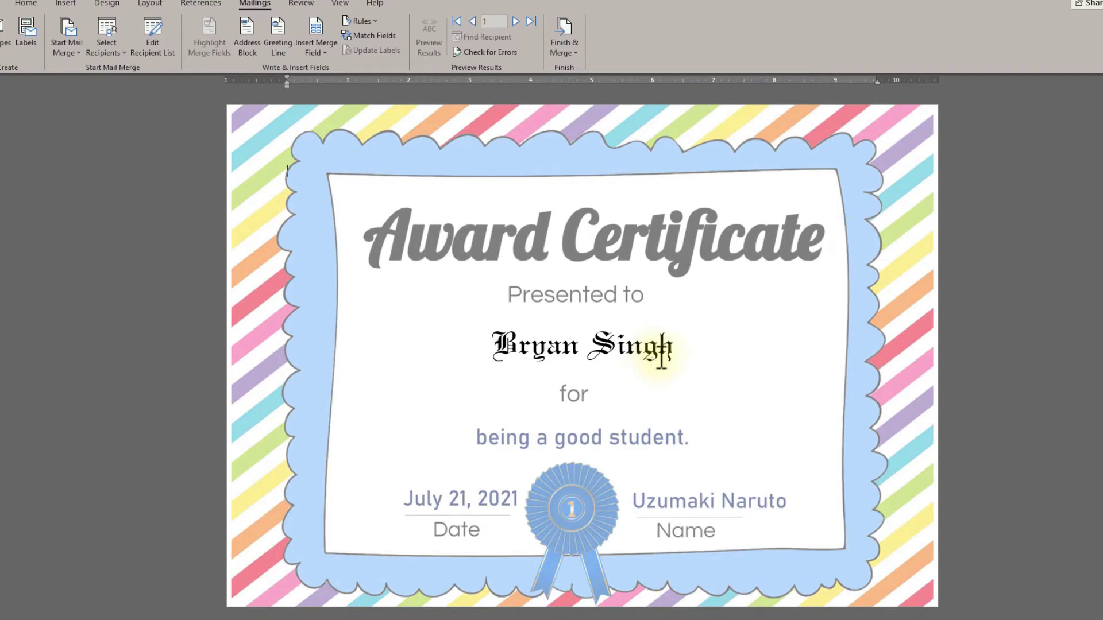
Select the placeholder student name in the name box and replace it with the «Name» merge field.
{"action": "left_click", "coordinate": [618, 348]}
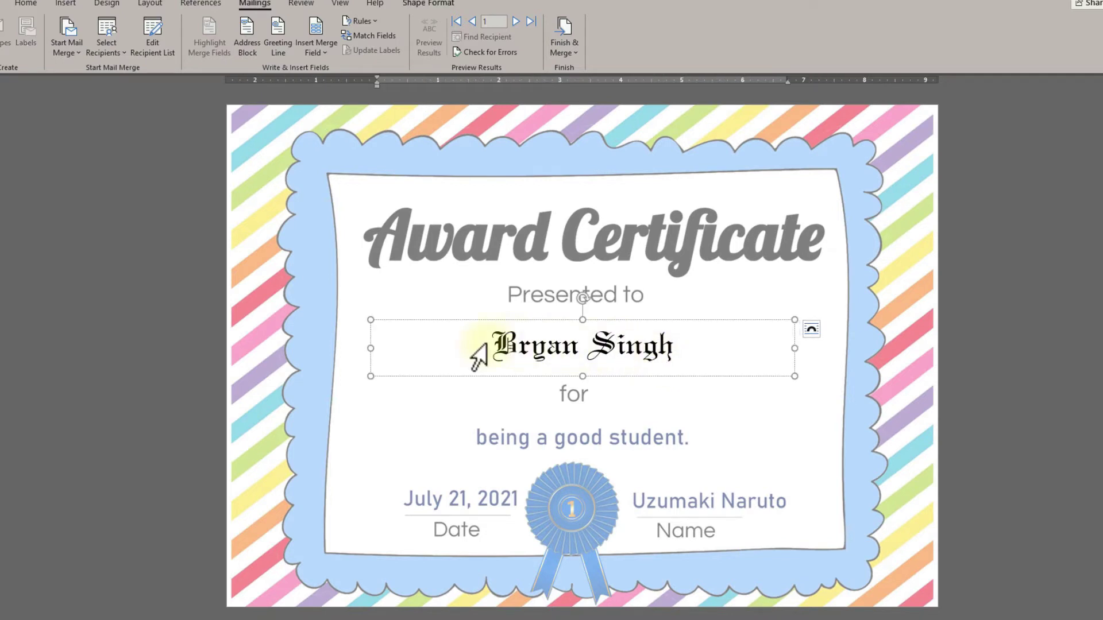
{"action": "left_click_drag", "start_coordinate": [472, 346], "coordinate": [686, 343]}
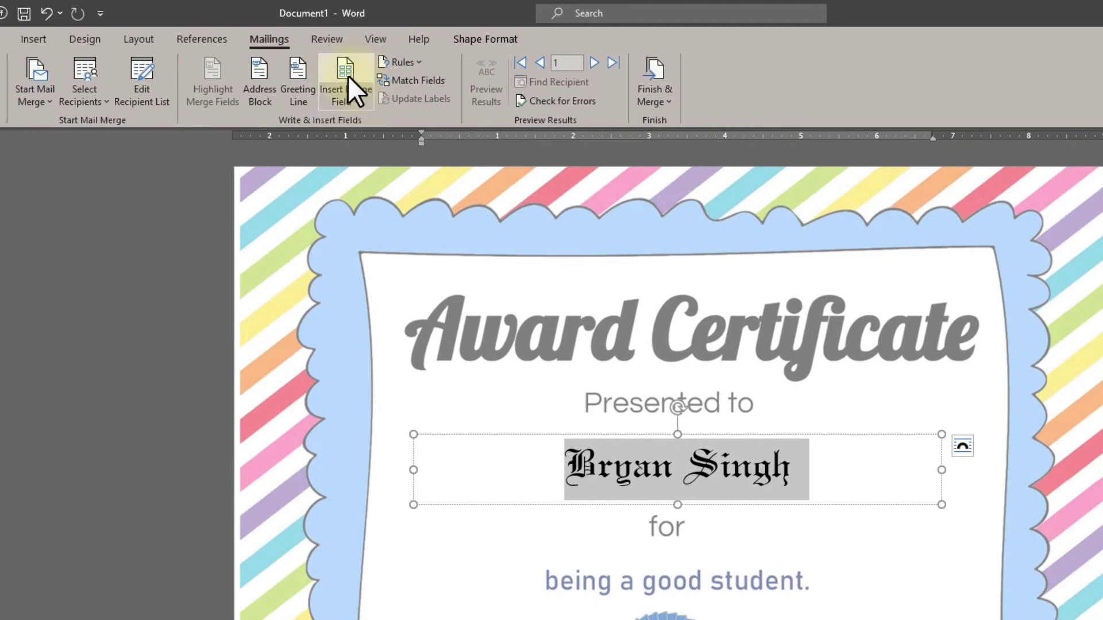
{"action": "left_click", "coordinate": [345, 96]}
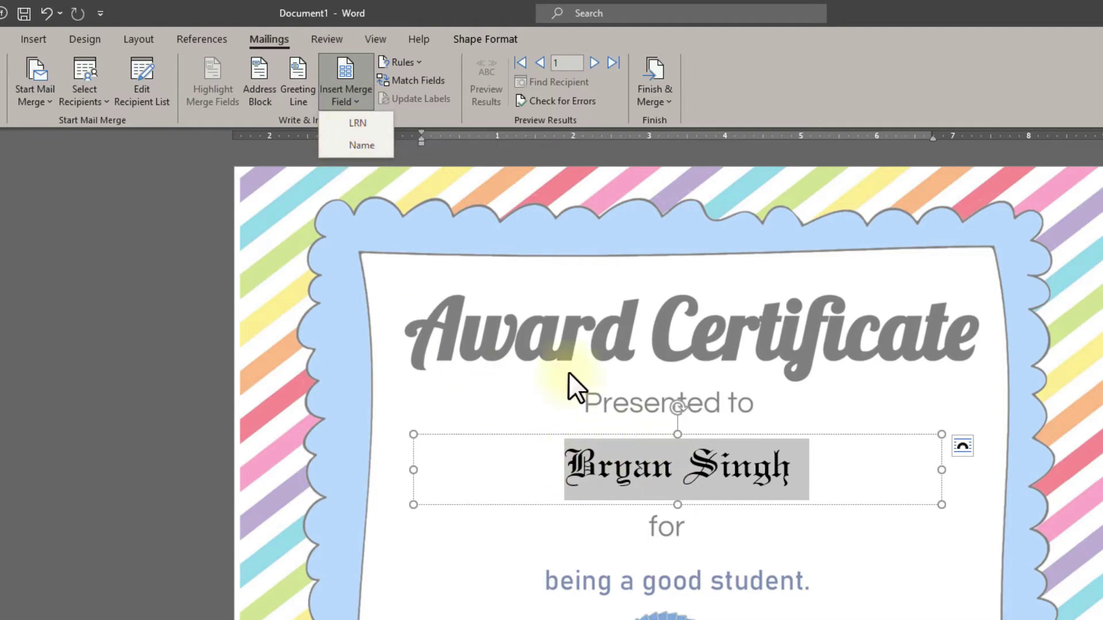
{"action": "left_click", "coordinate": [351, 145]}
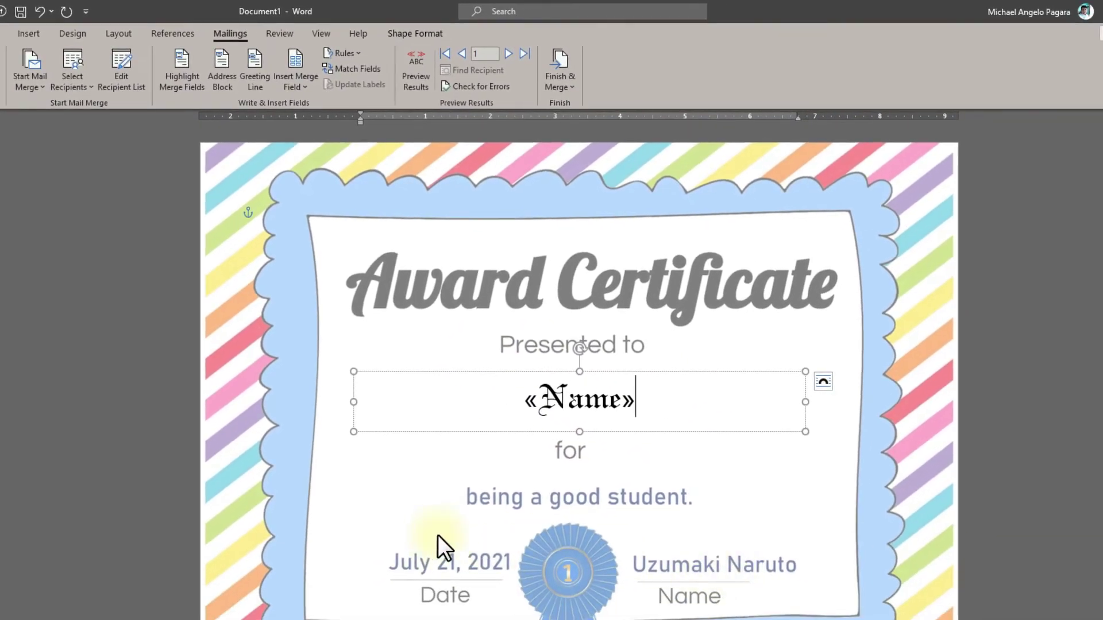
{"action": "left_click", "coordinate": [883, 445]}
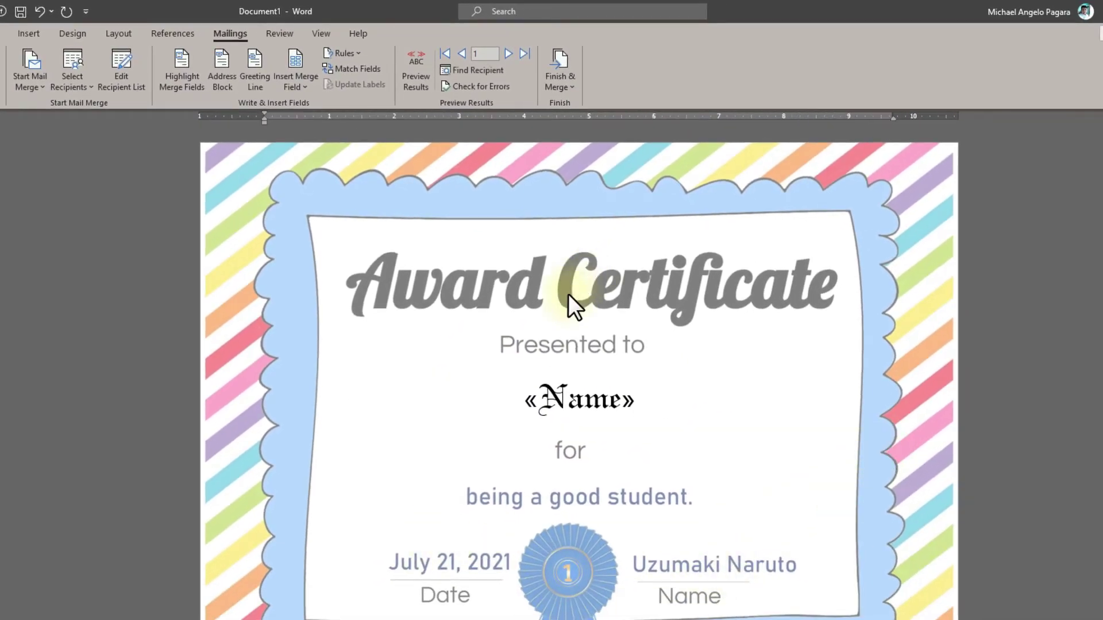
Finish the merge via Edit Individual Documents, merging All records into a new document.
{"action": "double_click", "coordinate": [232, 33]}
{"action": "double_click", "coordinate": [232, 34]}
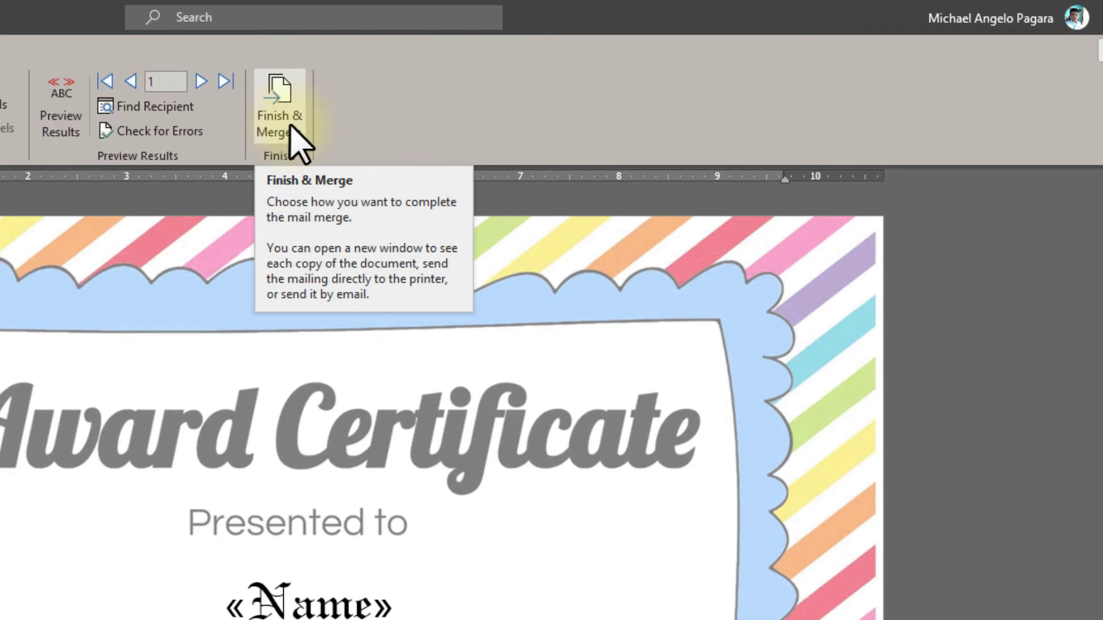
{"action": "left_click", "coordinate": [290, 132]}
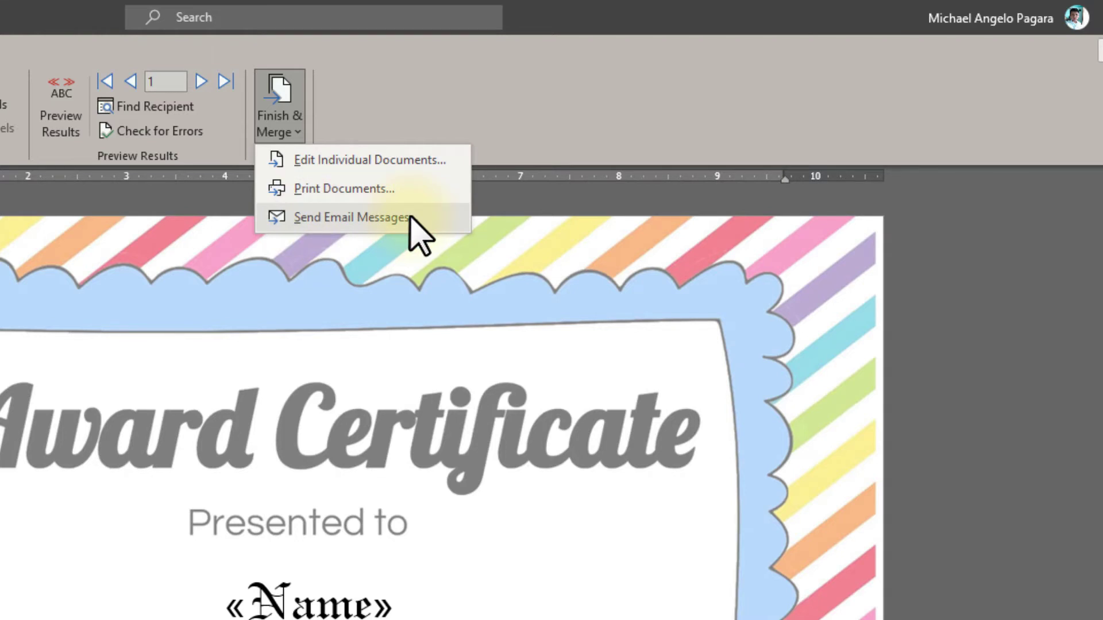
{"action": "left_click", "coordinate": [333, 160]}
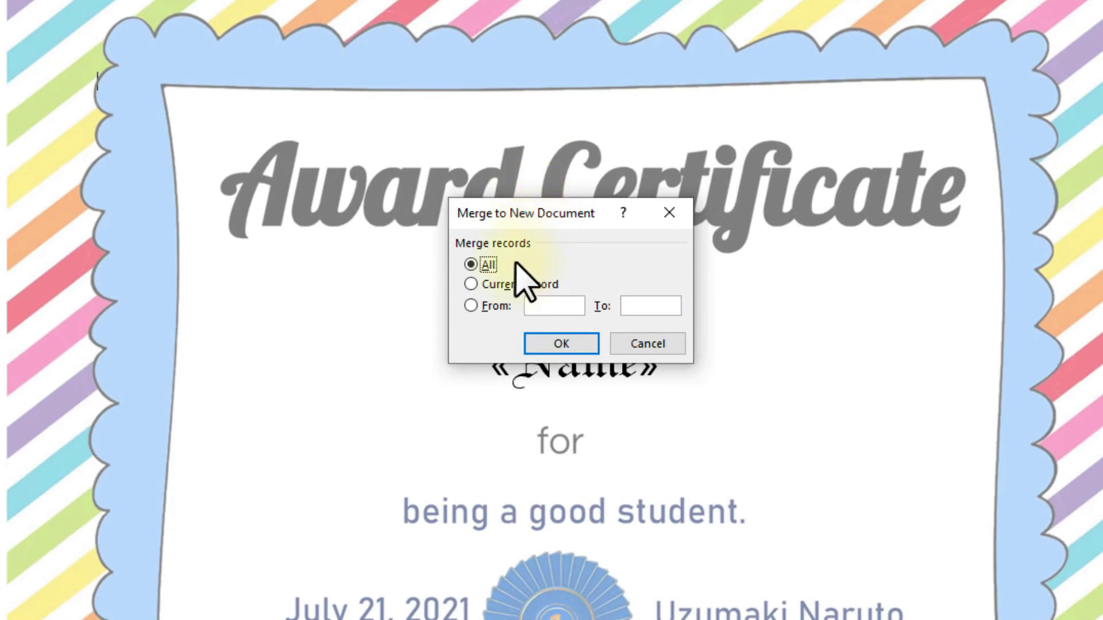
{"action": "left_click", "coordinate": [497, 307]}
{"action": "left_click", "coordinate": [534, 313]}
{"action": "type", "text": "1"}
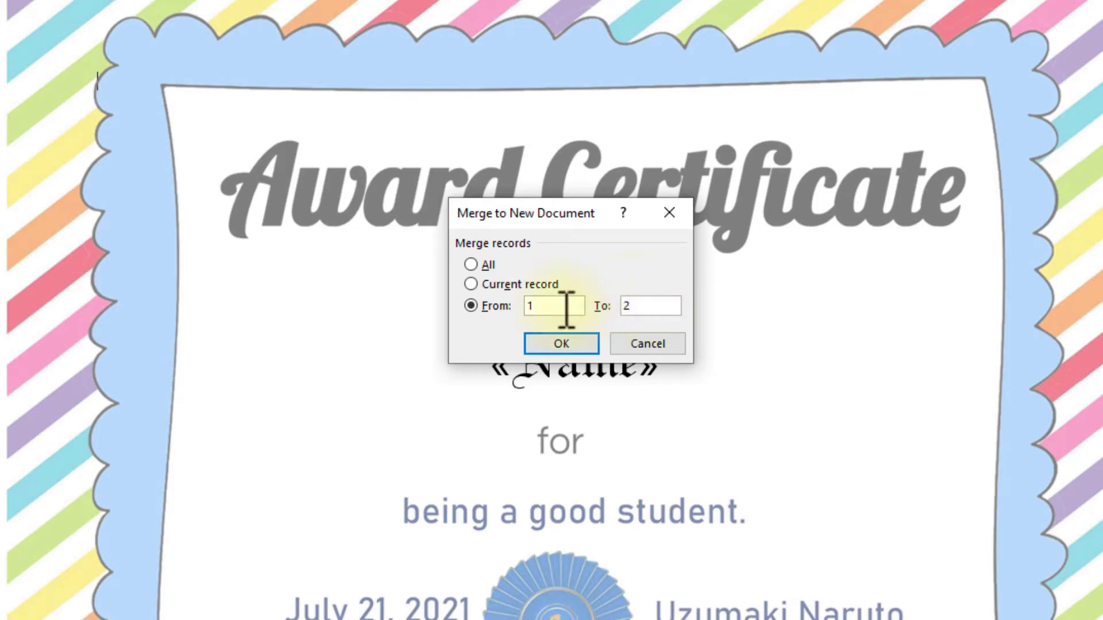
{"action": "left_click", "coordinate": [498, 287]}
{"action": "left_click", "coordinate": [641, 304]}
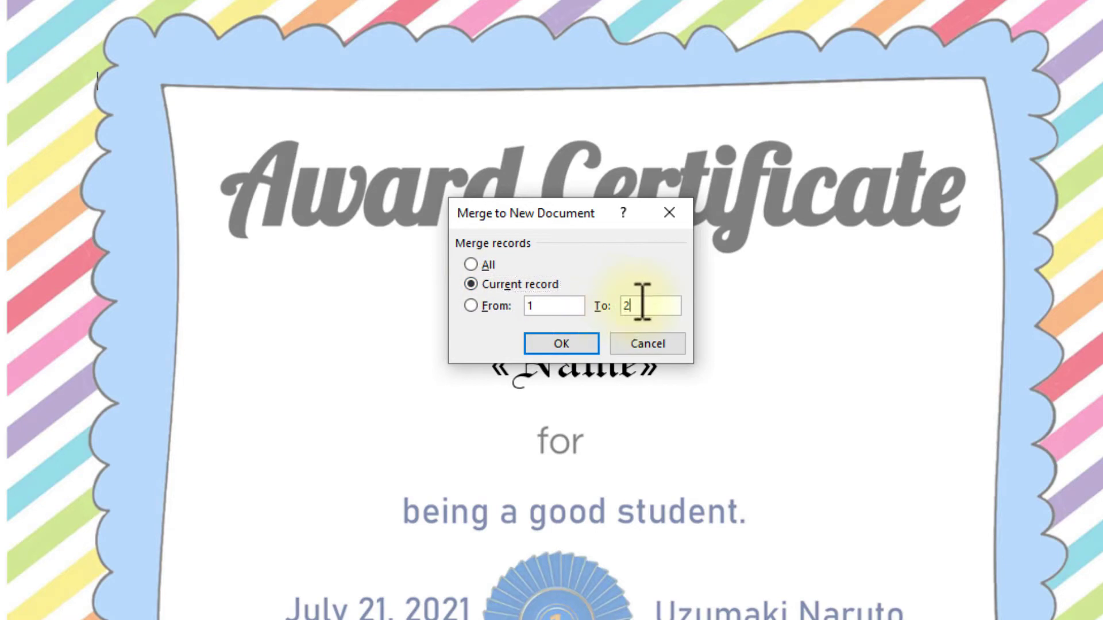
{"action": "left_click", "coordinate": [566, 306]}
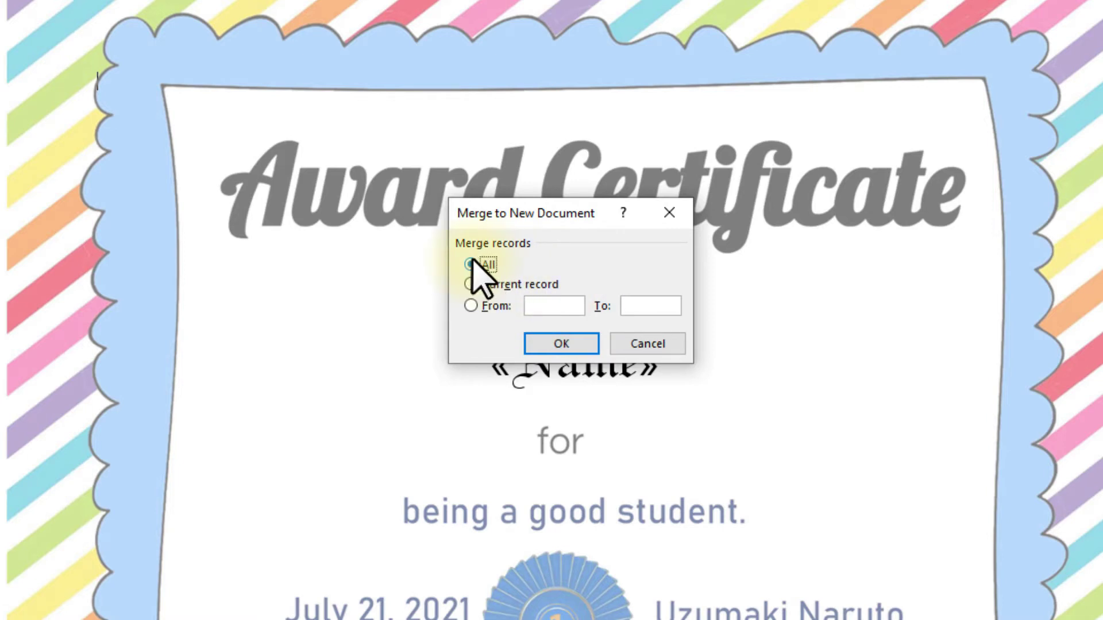
{"action": "left_click", "coordinate": [471, 265]}
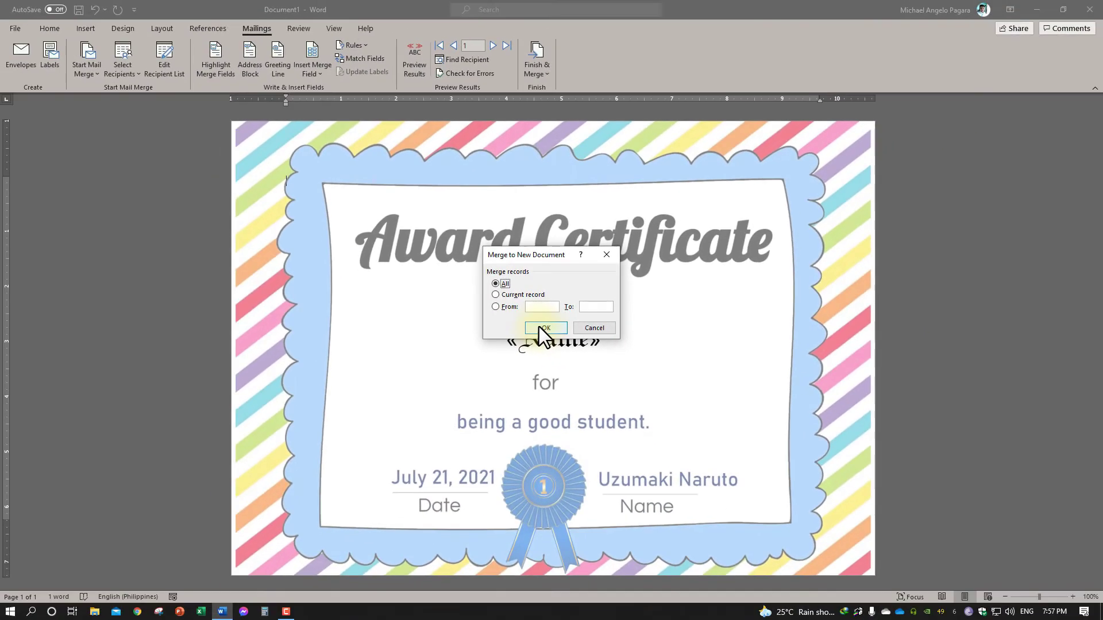
{"action": "left_click", "coordinate": [541, 338]}
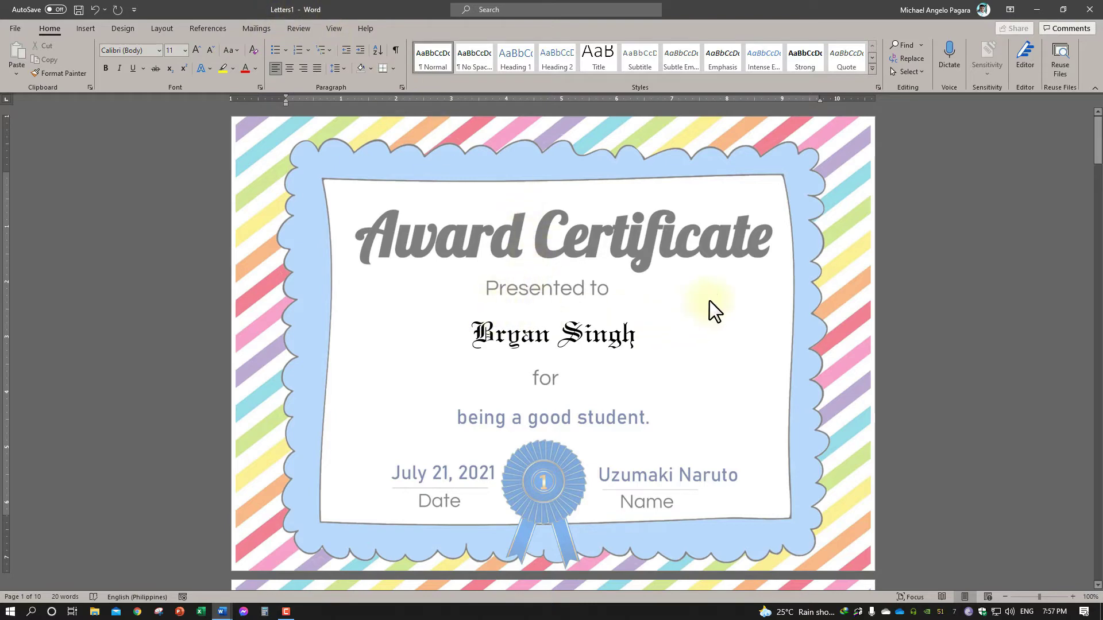
Scroll through all ten merged certificates in Letters1, then bring up the print preview with Ctrl+P.
{"action": "scroll", "coordinate": [485, 320], "scroll_direction": "down", "scroll_amount": 2}
{"action": "scroll", "coordinate": [592, 301], "scroll_direction": "down", "scroll_amount": 5}
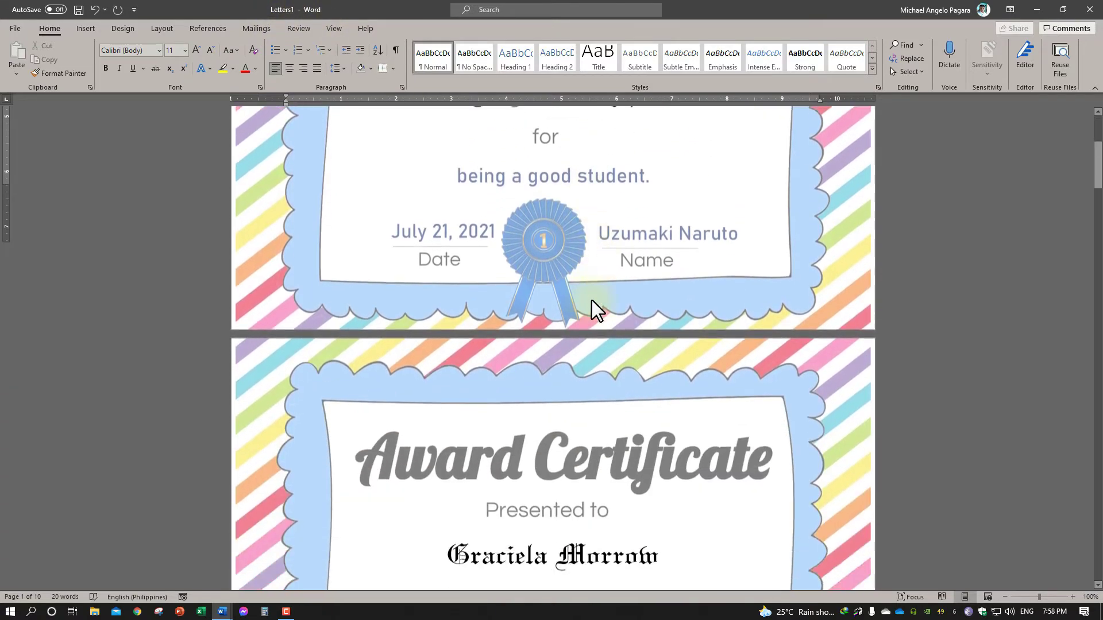
{"action": "scroll", "coordinate": [592, 301], "scroll_direction": "down", "scroll_amount": 6}
{"action": "scroll", "coordinate": [592, 304], "scroll_direction": "down", "scroll_amount": 4}
{"action": "scroll", "coordinate": [590, 307], "scroll_direction": "down", "scroll_amount": 3}
{"action": "scroll", "coordinate": [590, 307], "scroll_direction": "down", "scroll_amount": 4}
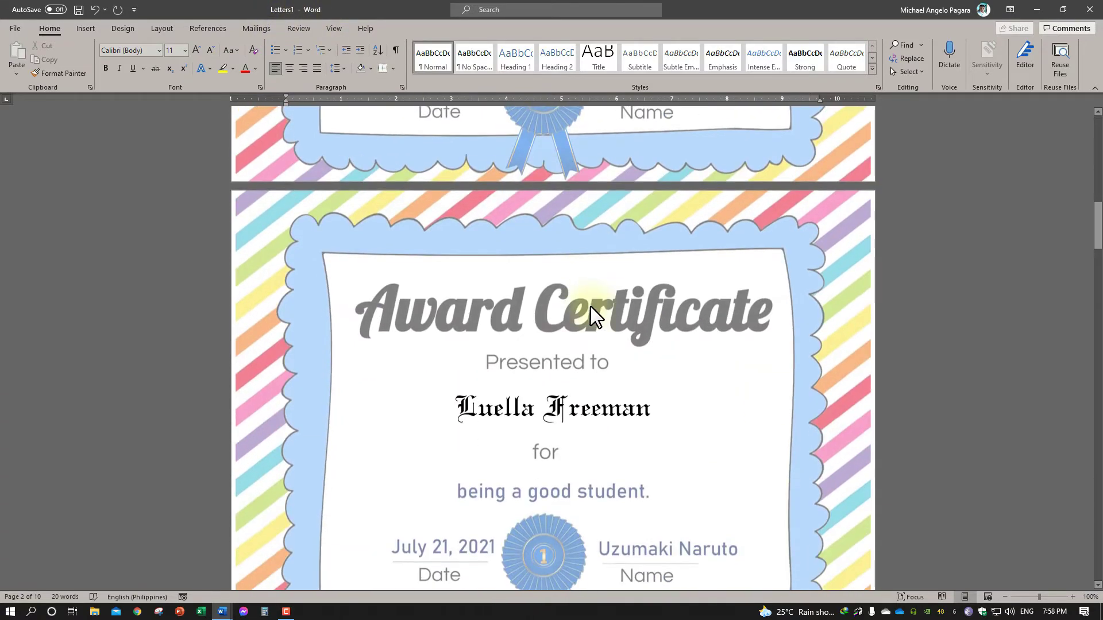
{"action": "scroll", "coordinate": [590, 306], "scroll_direction": "down", "scroll_amount": 3}
{"action": "scroll", "coordinate": [542, 283], "scroll_direction": "down", "scroll_amount": 4}
{"action": "scroll", "coordinate": [623, 369], "scroll_direction": "down", "scroll_amount": 2}
{"action": "scroll", "coordinate": [619, 370], "scroll_direction": "down", "scroll_amount": 3}
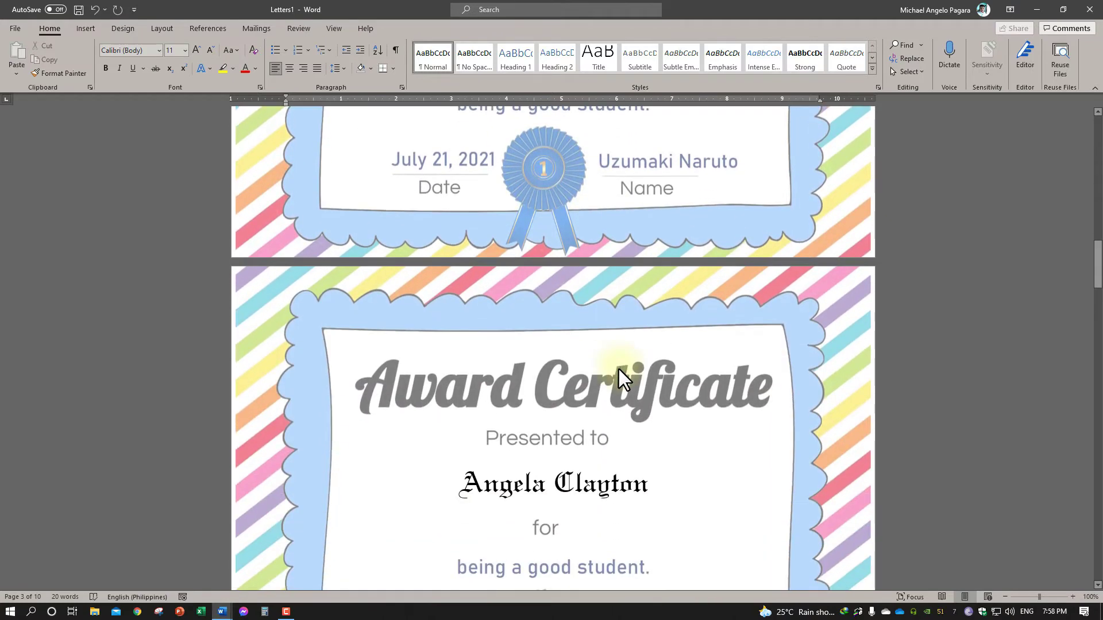
{"action": "scroll", "coordinate": [619, 370], "scroll_direction": "down", "scroll_amount": 2}
{"action": "scroll", "coordinate": [635, 357], "scroll_direction": "down", "scroll_amount": 2}
{"action": "scroll", "coordinate": [660, 406], "scroll_direction": "down", "scroll_amount": 3}
{"action": "scroll", "coordinate": [664, 394], "scroll_direction": "down", "scroll_amount": 4}
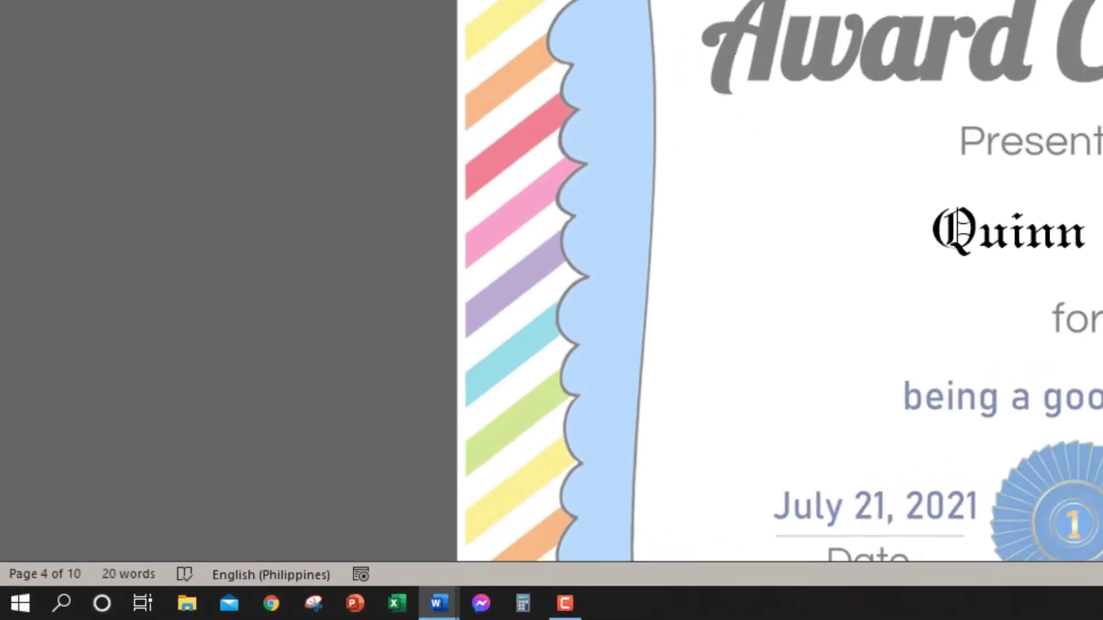
{"action": "scroll", "coordinate": [1097, 425], "scroll_direction": "down", "scroll_amount": 3}
{"action": "scroll", "coordinate": [1098, 425], "scroll_direction": "down", "scroll_amount": 5}
{"action": "scroll", "coordinate": [1097, 425], "scroll_direction": "down", "scroll_amount": 5}
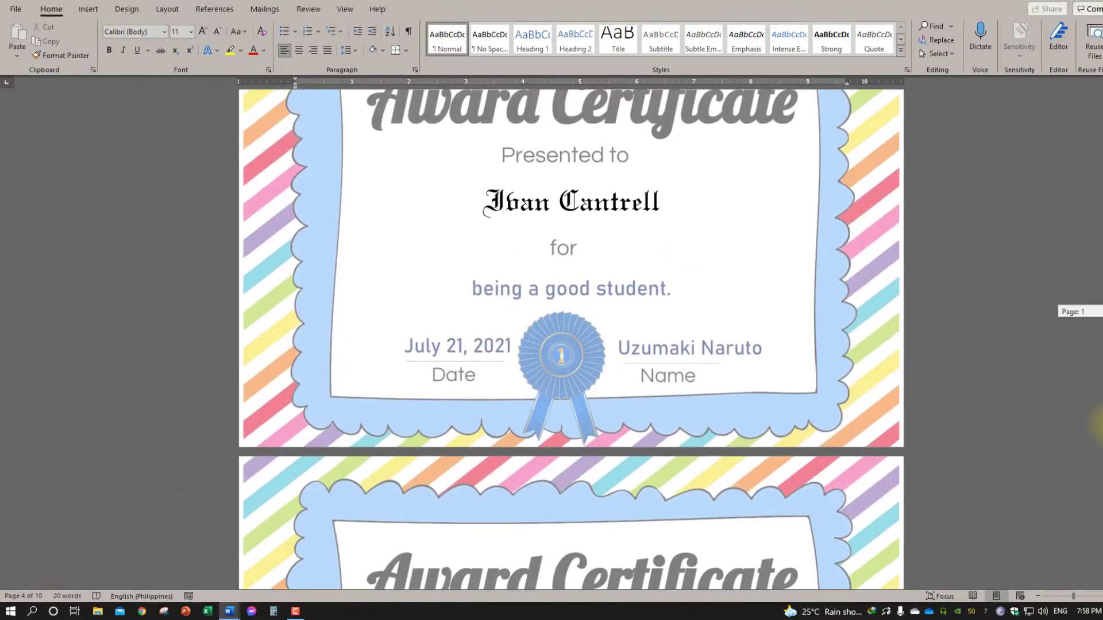
{"action": "left_click_drag", "start_coordinate": [1099, 425], "coordinate": [1099, 580]}
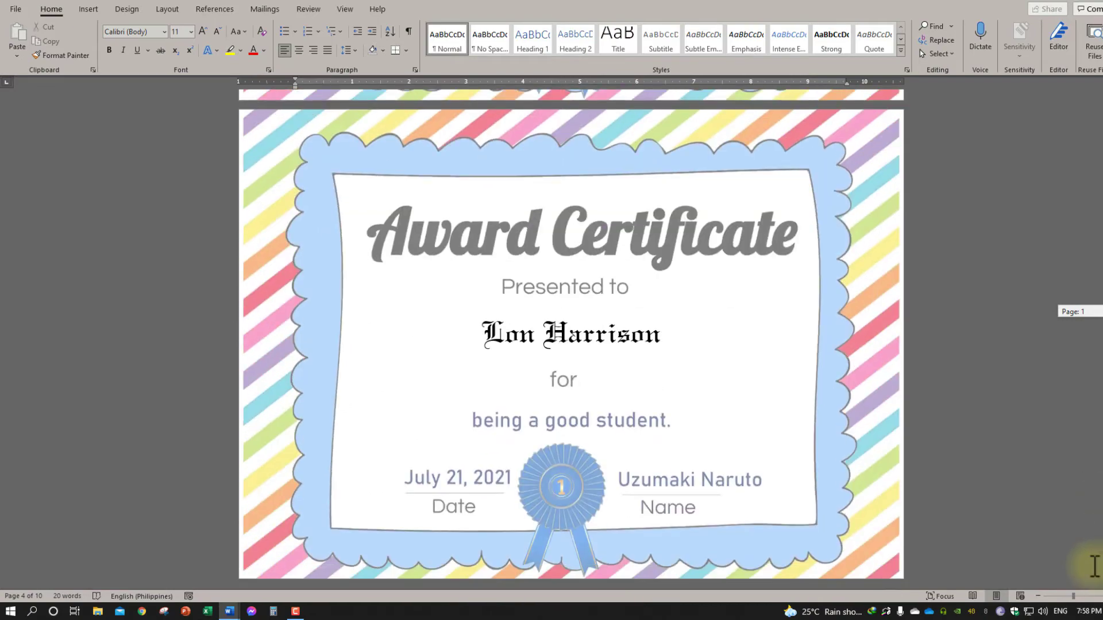
{"action": "left_click_drag", "start_coordinate": [1098, 313], "coordinate": [1097, 551]}
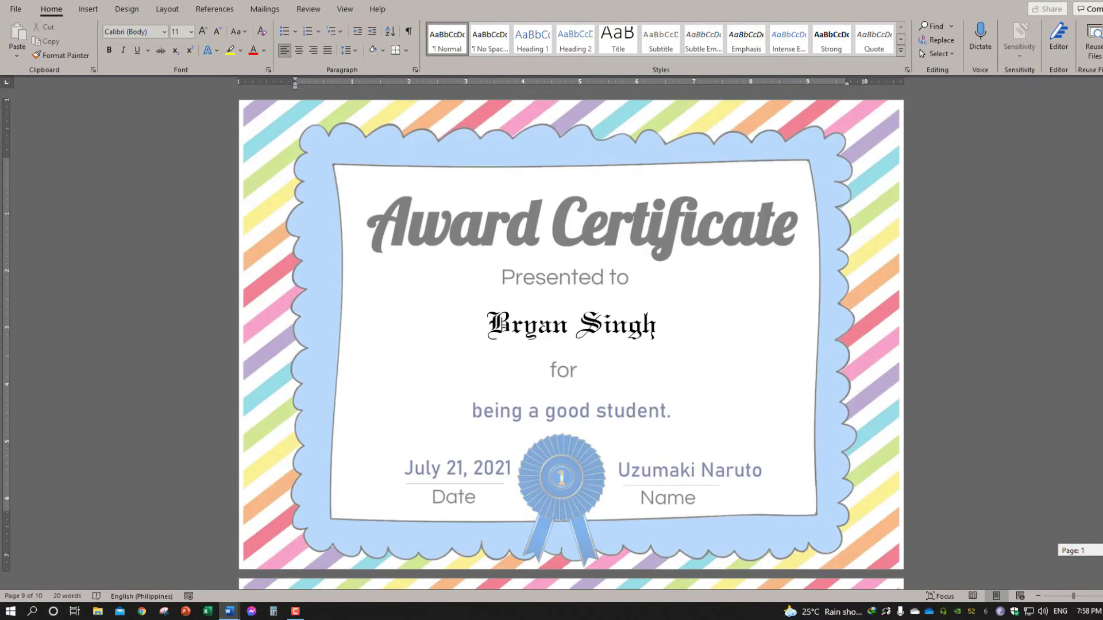
{"action": "key", "text": "ctrl+p"}
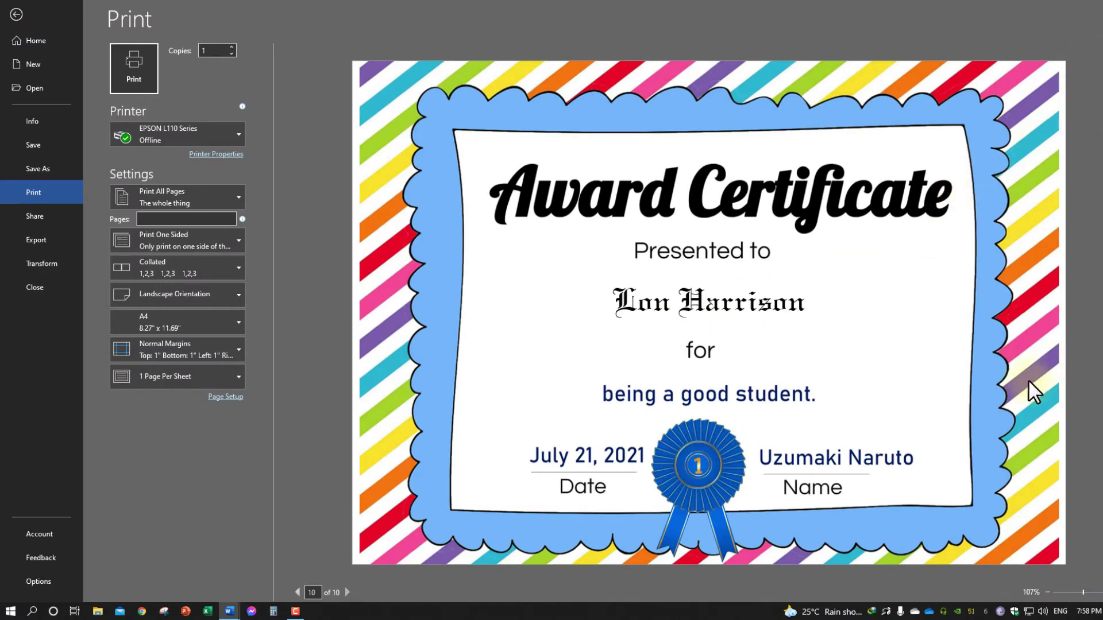
Glance at the printer list, then scroll to page 8 and select its certificate's student name text.
{"action": "left_click", "coordinate": [184, 140]}
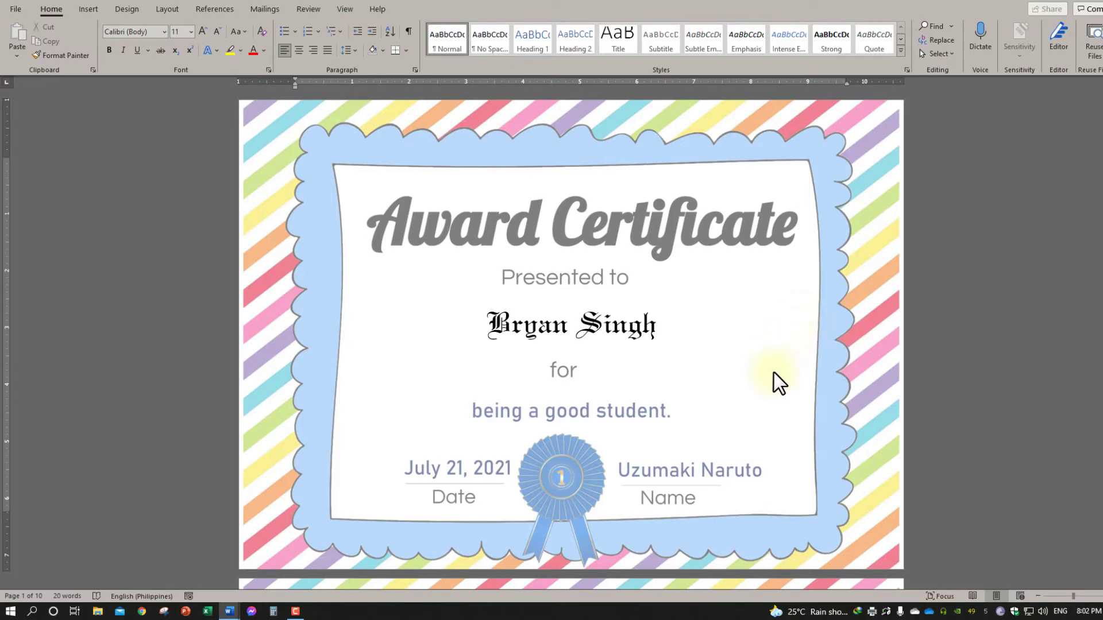
{"action": "left_click_drag", "start_coordinate": [1097, 152], "coordinate": [1097, 172]}
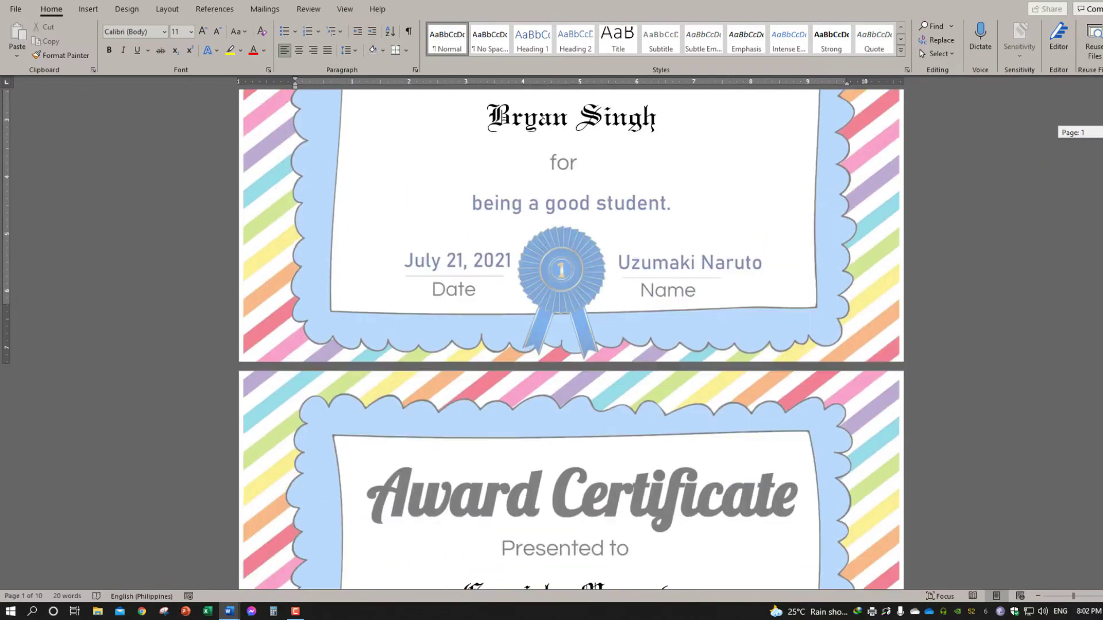
{"action": "left_click_drag", "start_coordinate": [1097, 132], "coordinate": [1098, 146]}
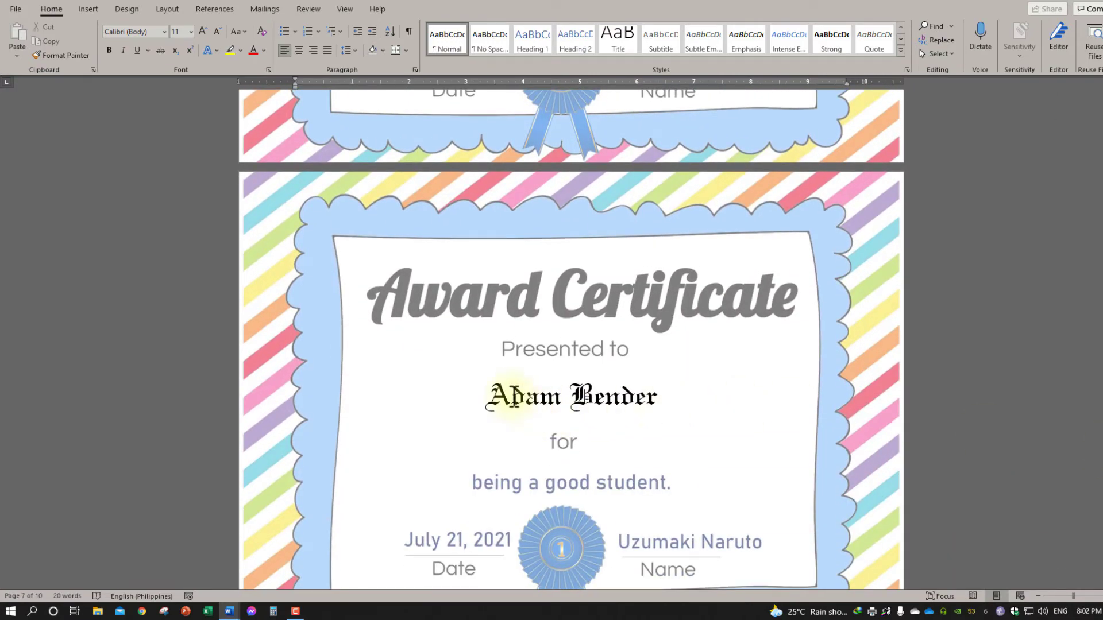
{"action": "left_click", "coordinate": [508, 397]}
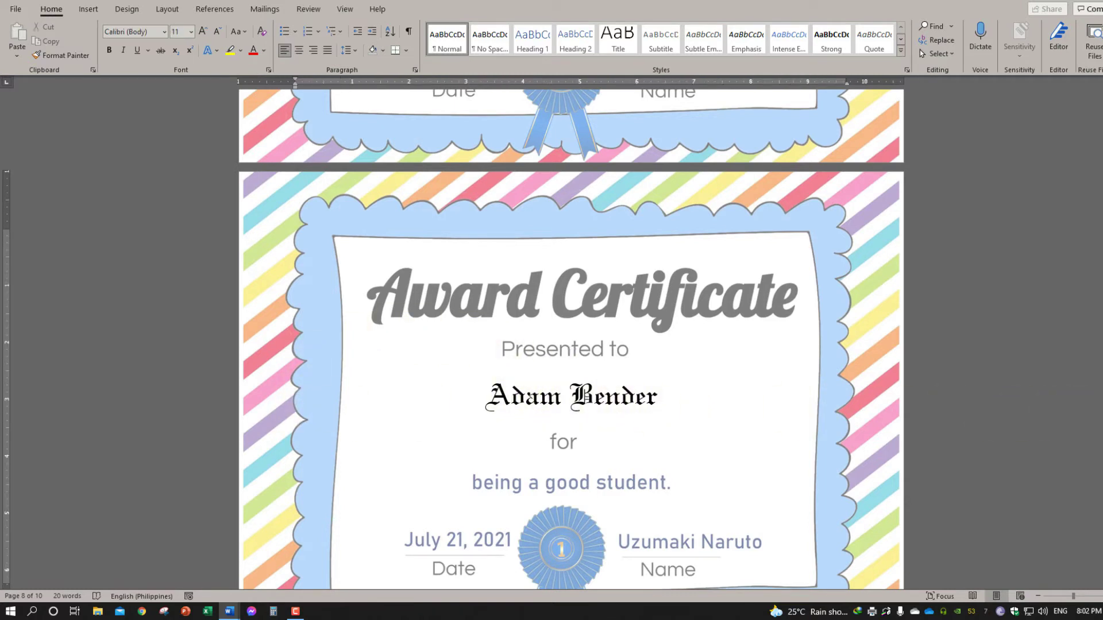
{"action": "scroll", "coordinate": [1076, 443], "scroll_direction": "up", "scroll_amount": 1}
{"action": "scroll", "coordinate": [1076, 443], "scroll_direction": "down", "scroll_amount": 2}
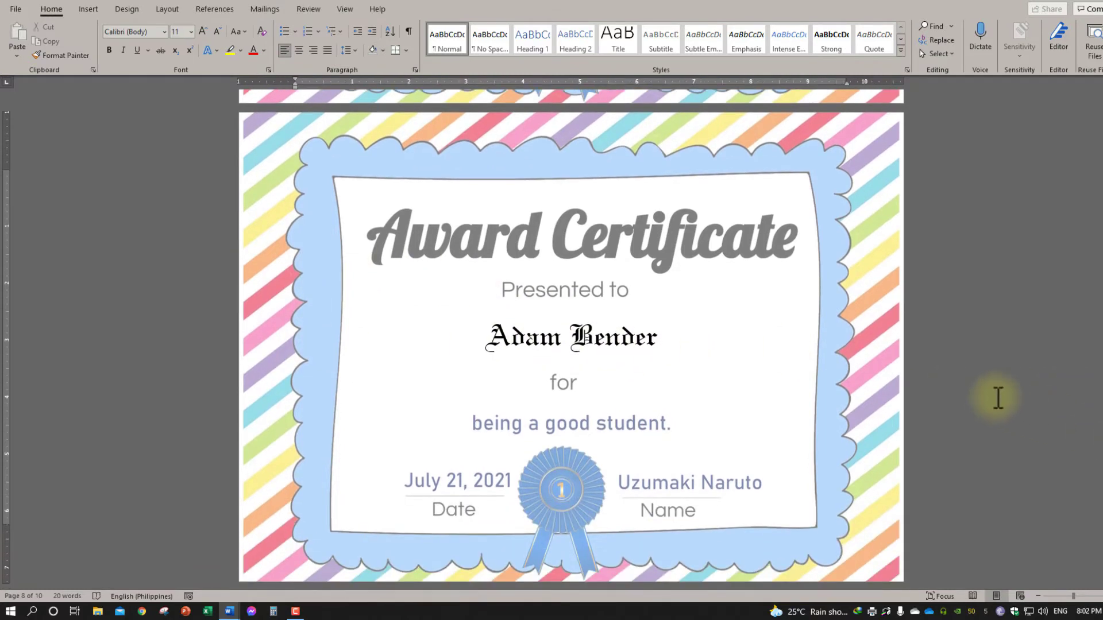
{"action": "left_click", "coordinate": [609, 337]}
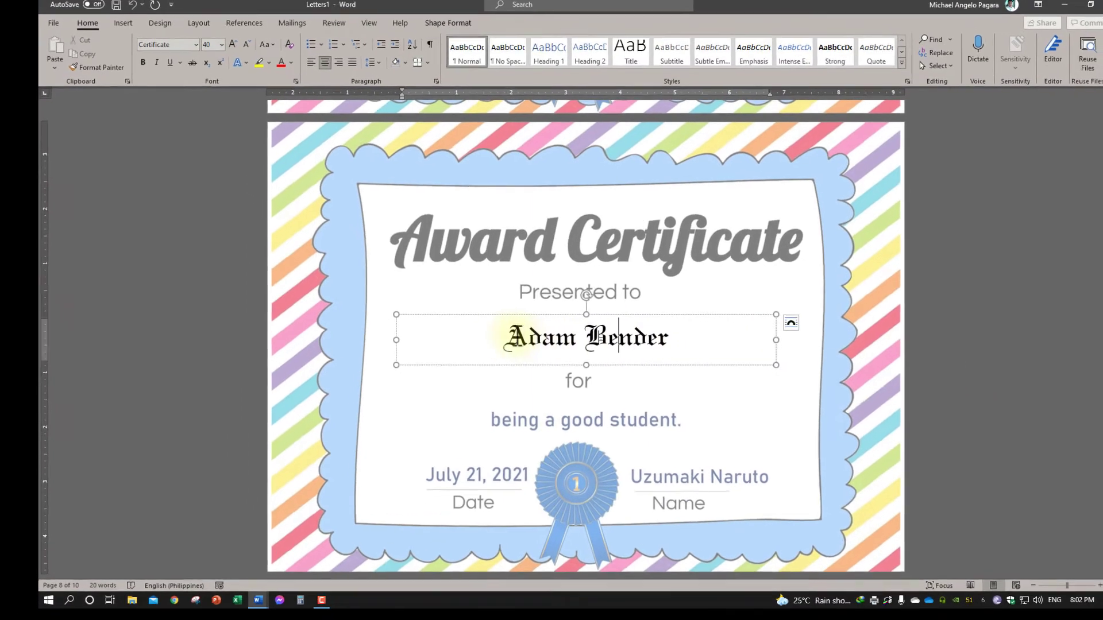
{"action": "triple_click", "coordinate": [513, 347]}
{"action": "left_click", "coordinate": [837, 342]}
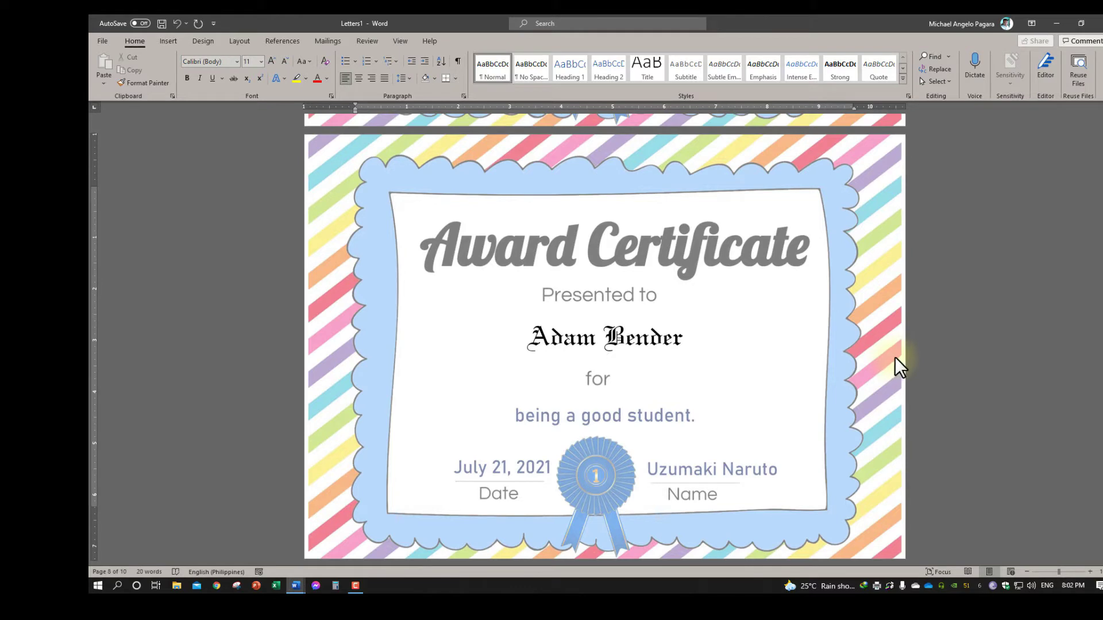
Print only section 8's certificate by entering s8 in the Pages box.
{"action": "key", "text": "ctrl+p"}
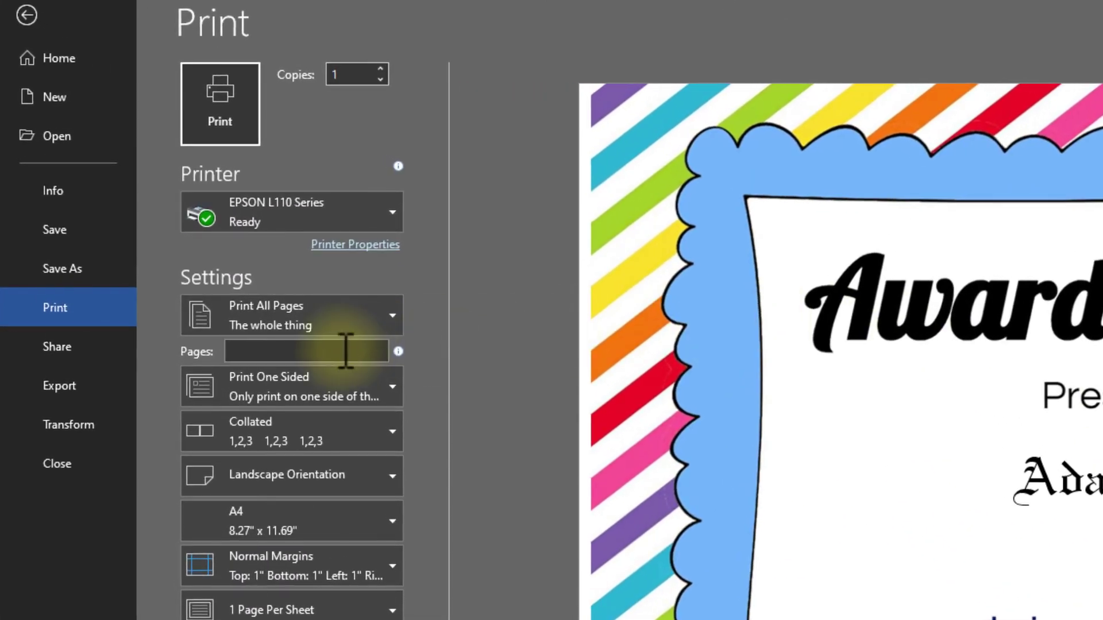
{"action": "left_click", "coordinate": [346, 351]}
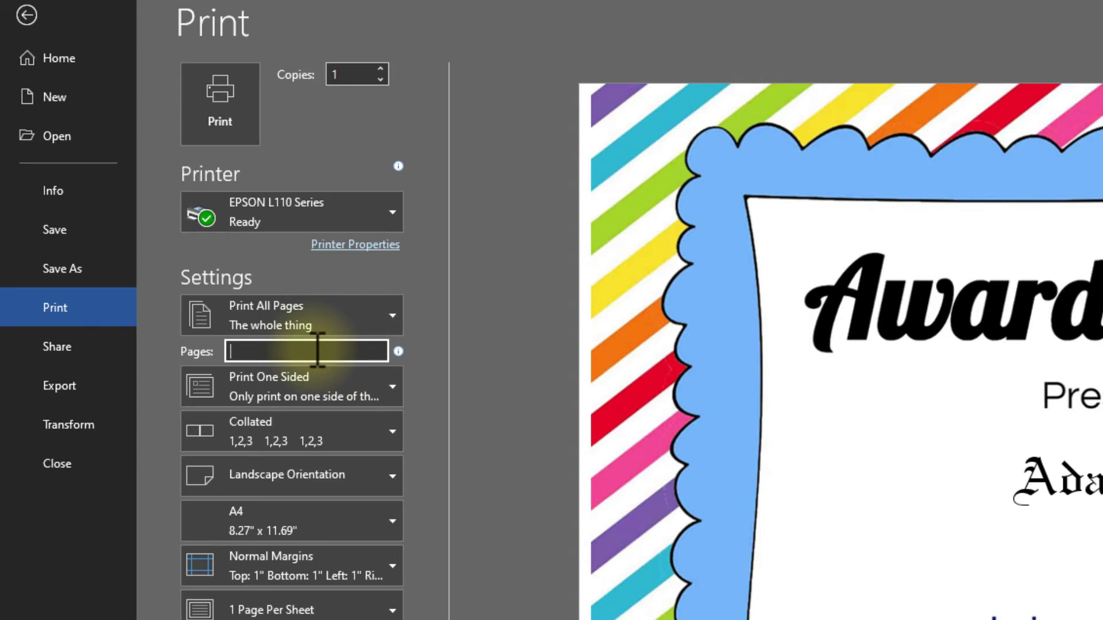
{"action": "type", "text": "8"}
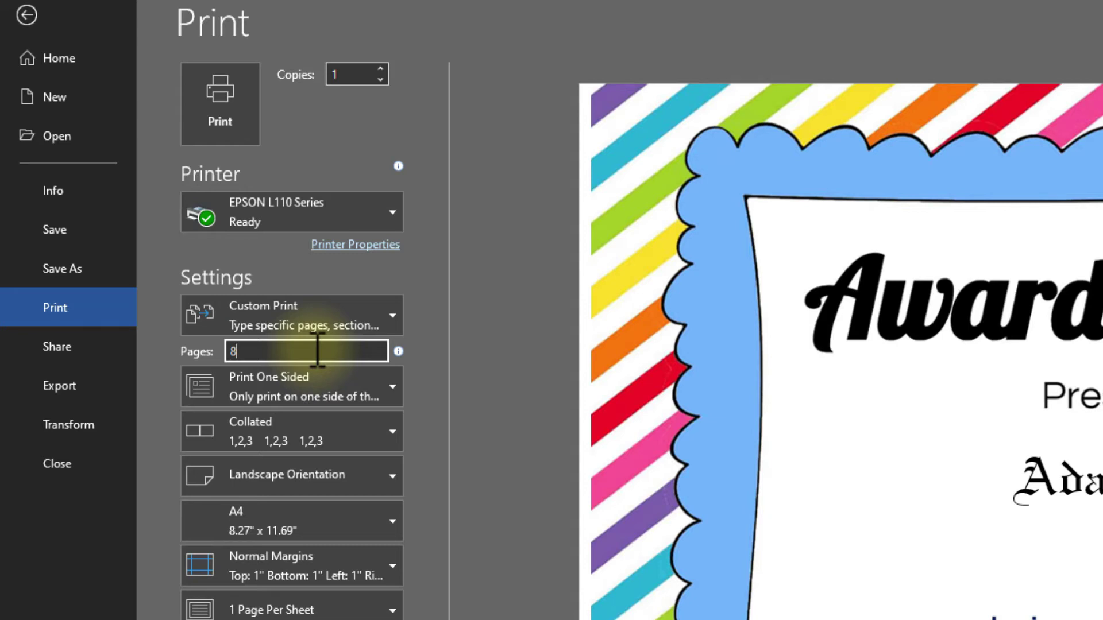
{"action": "key", "text": "BackSpace"}
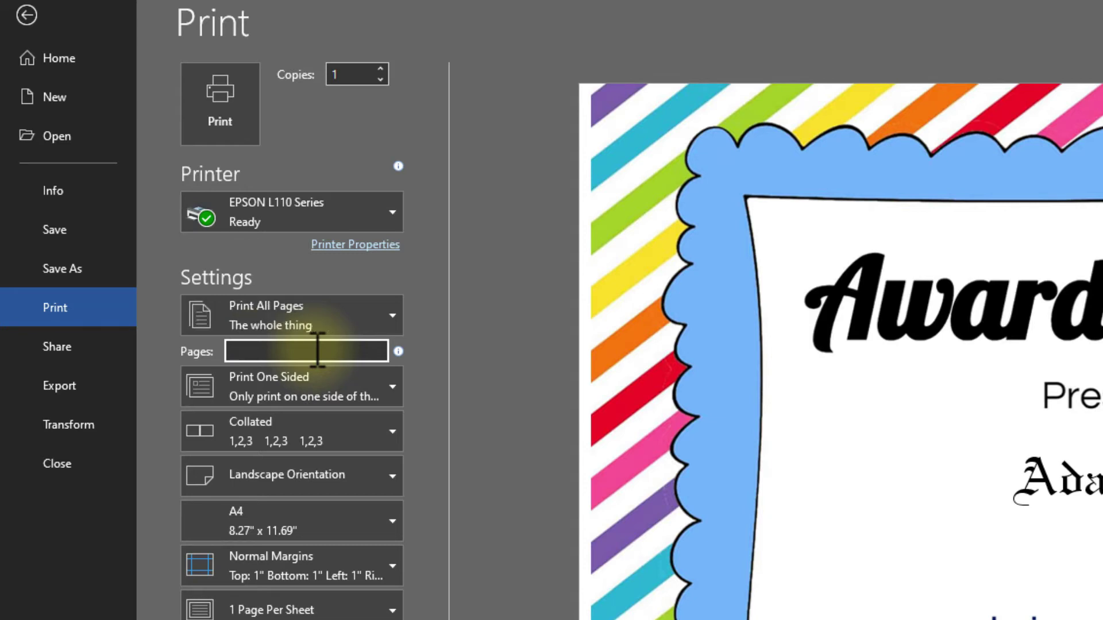
{"action": "type", "text": "s8"}
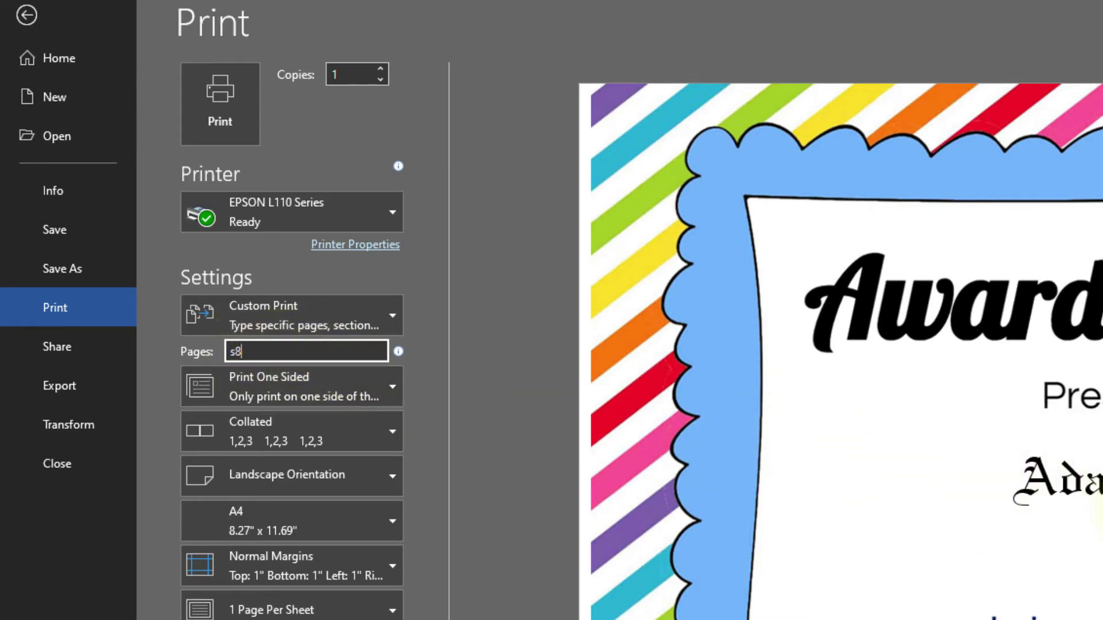
{"action": "left_click", "coordinate": [253, 132]}
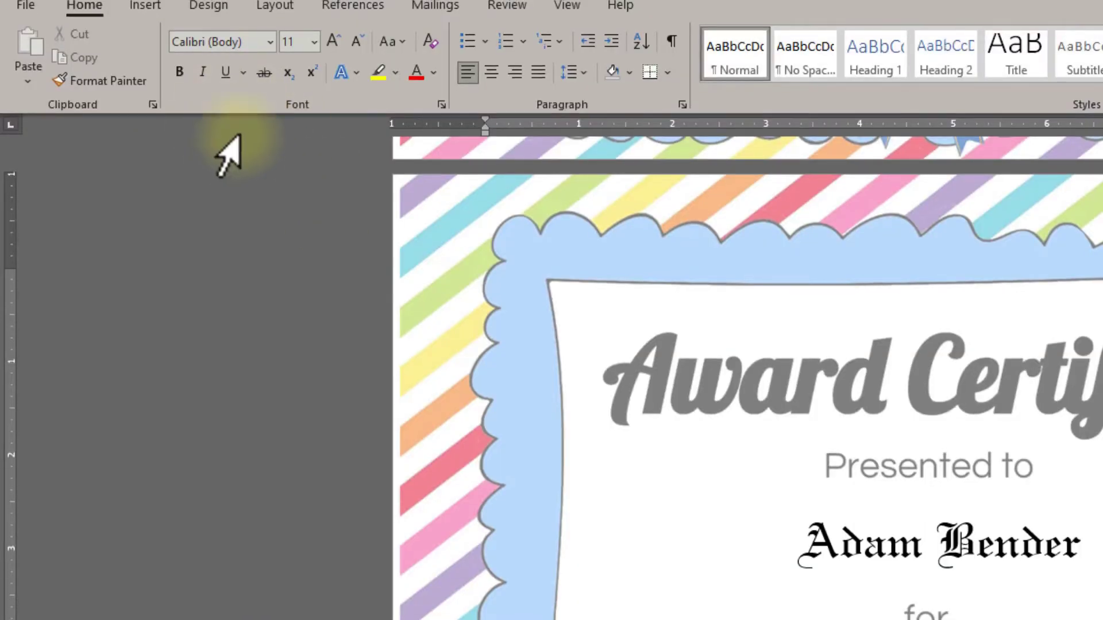
Return to the document, reopen Print, and edit the s8 page range in the Pages box.
{"action": "left_click", "coordinate": [26, 7]}
{"action": "left_click", "coordinate": [26, 13]}
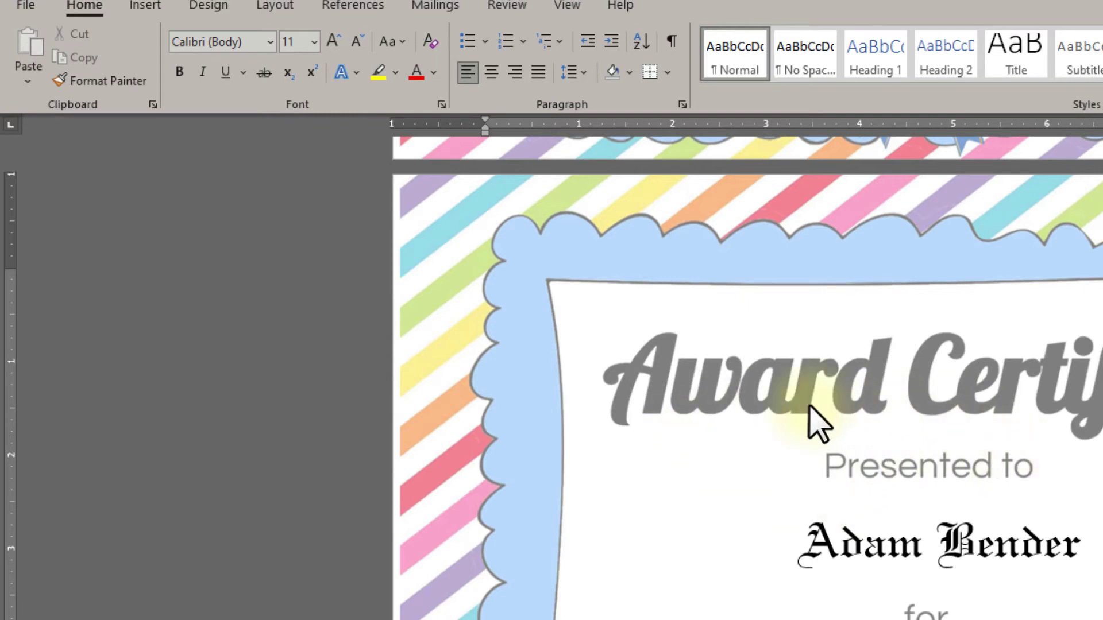
{"action": "left_click", "coordinate": [26, 6]}
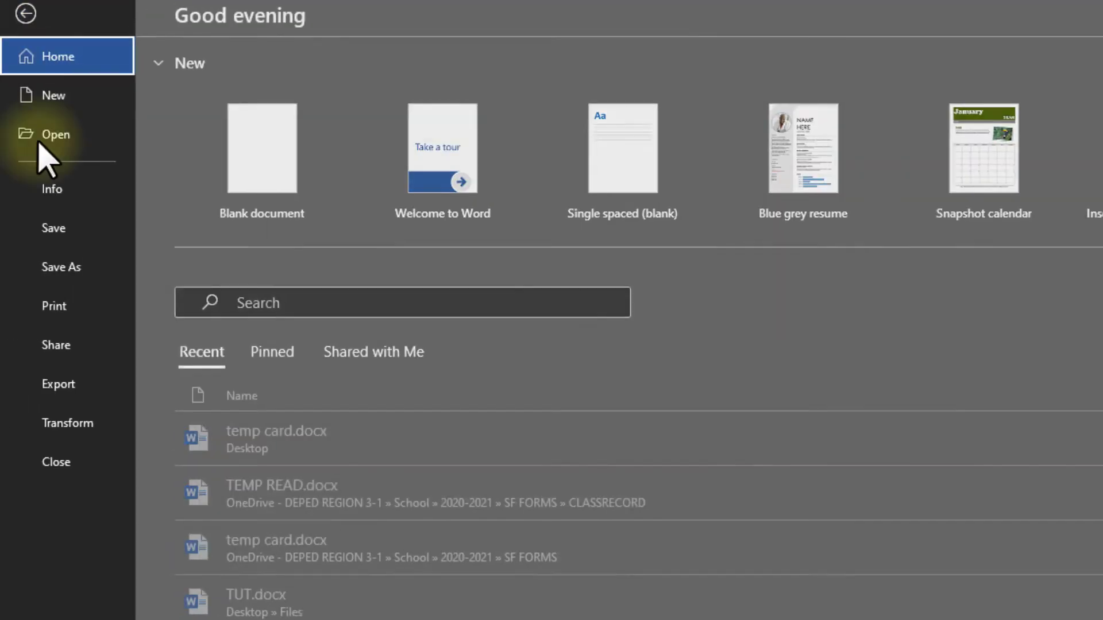
{"action": "left_click", "coordinate": [59, 308]}
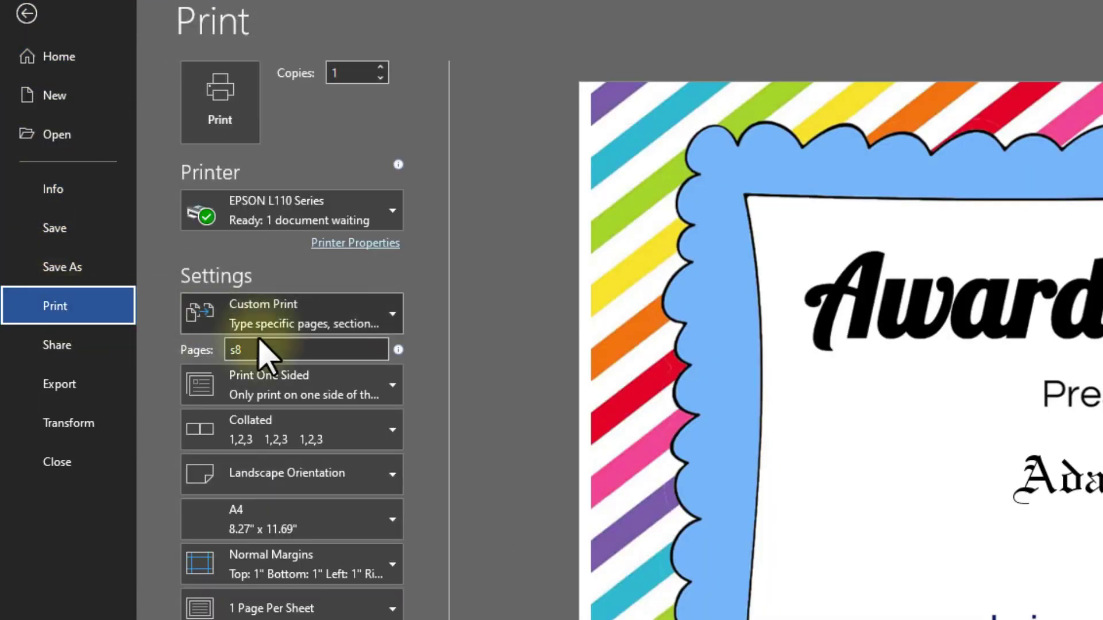
{"action": "double_click", "coordinate": [265, 349]}
{"action": "key", "text": "BackSpace"}
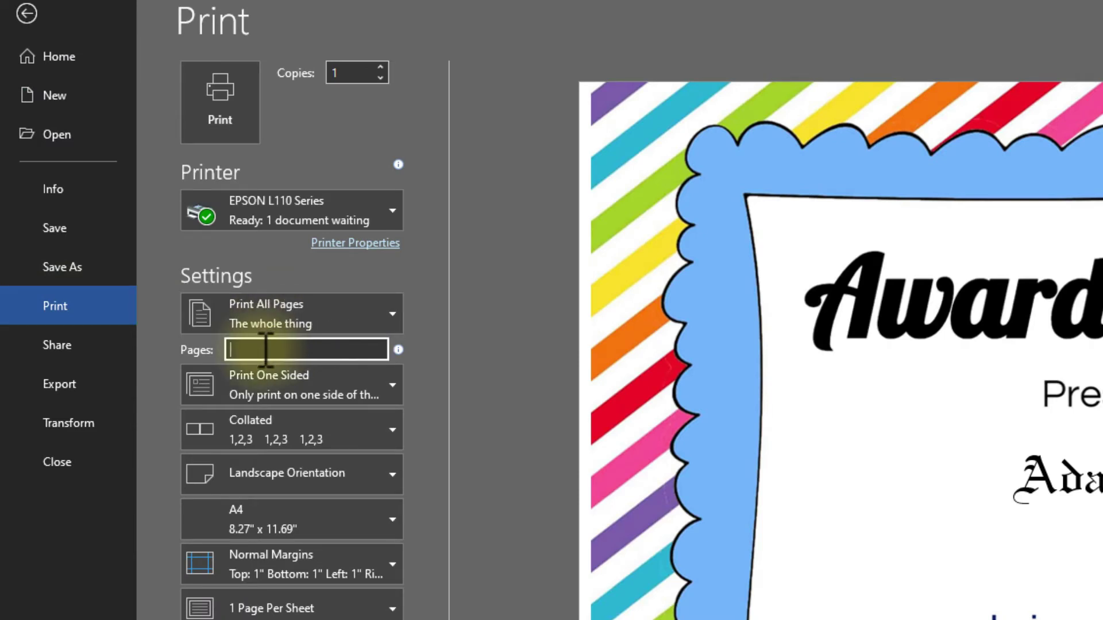
{"action": "type", "text": "s8"}
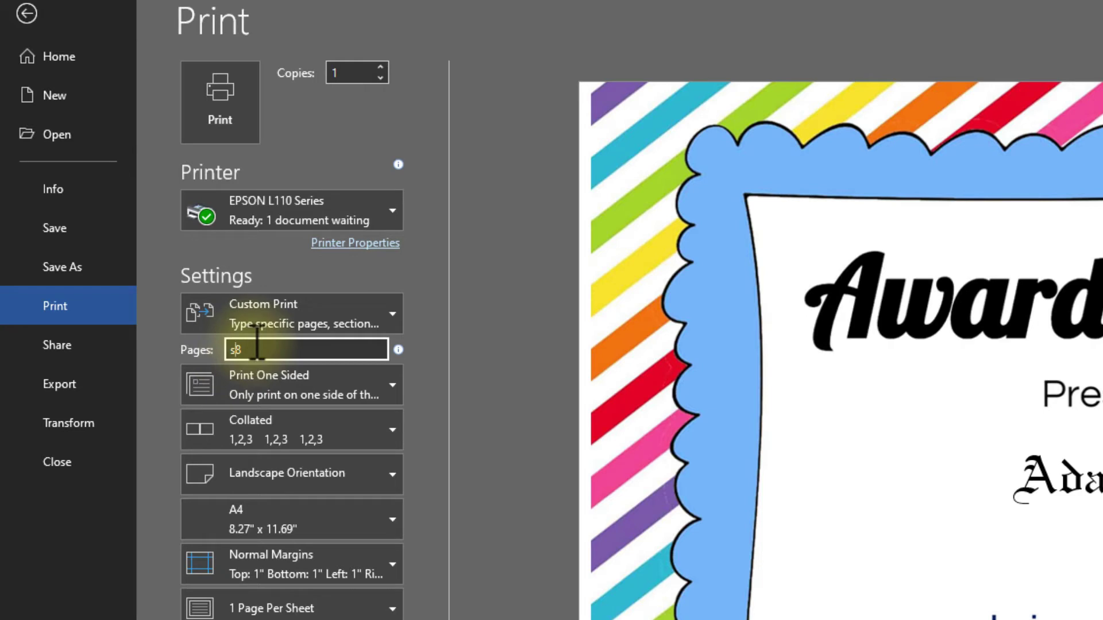
{"action": "left_click_drag", "start_coordinate": [235, 350], "coordinate": [195, 356]}
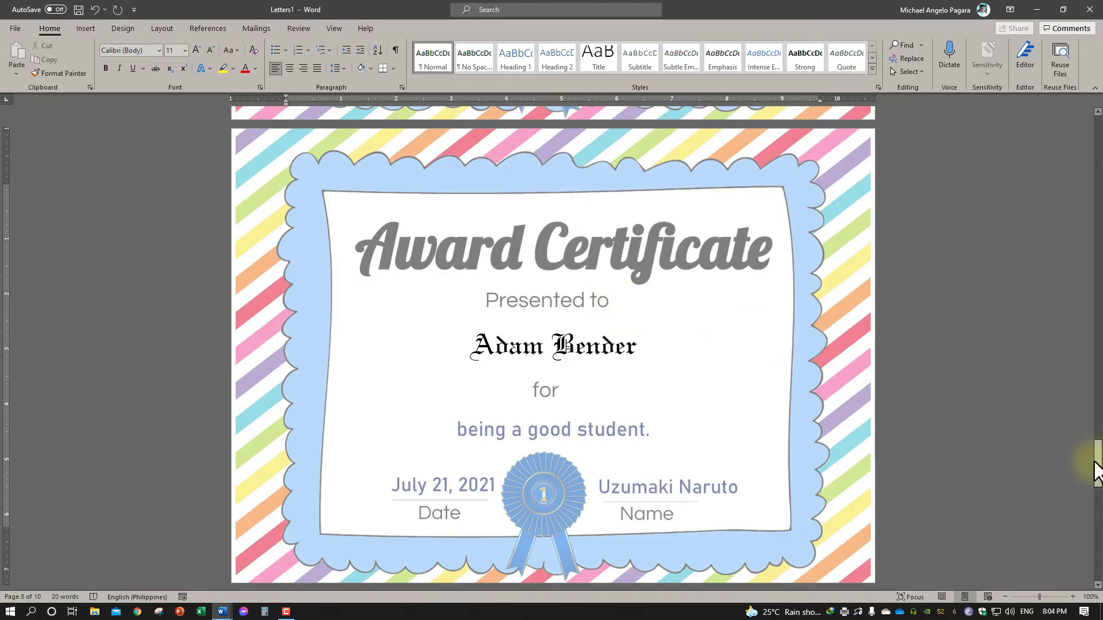
Scroll back to the first certificate, select its name box on the Mailings tab, and close the document.
{"action": "left_click_drag", "start_coordinate": [1098, 470], "coordinate": [1098, 322]}
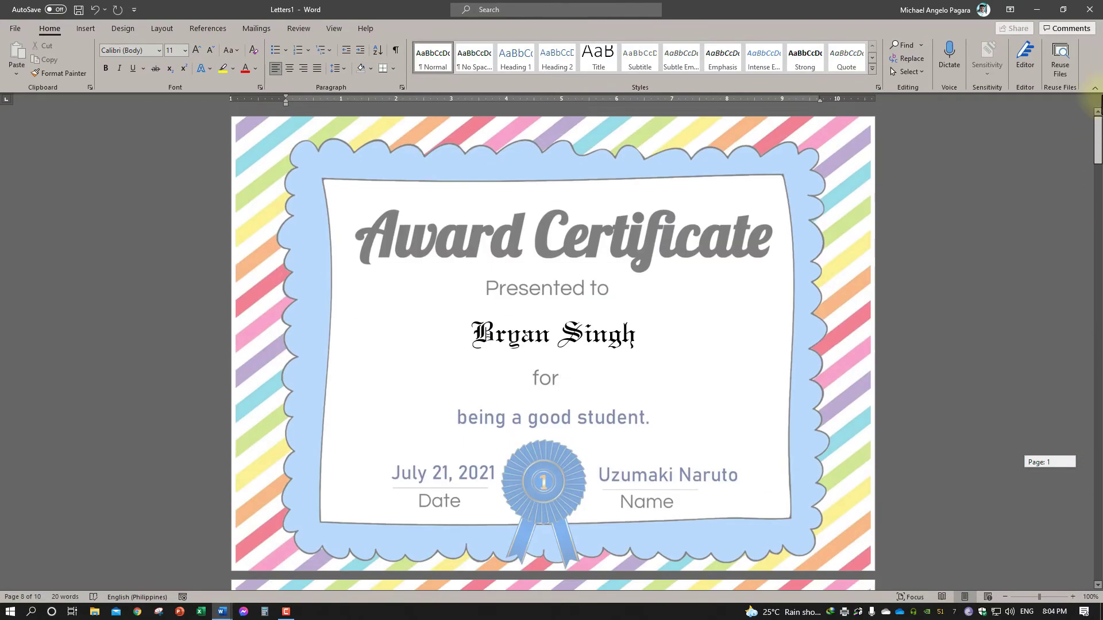
{"action": "left_click", "coordinate": [249, 29]}
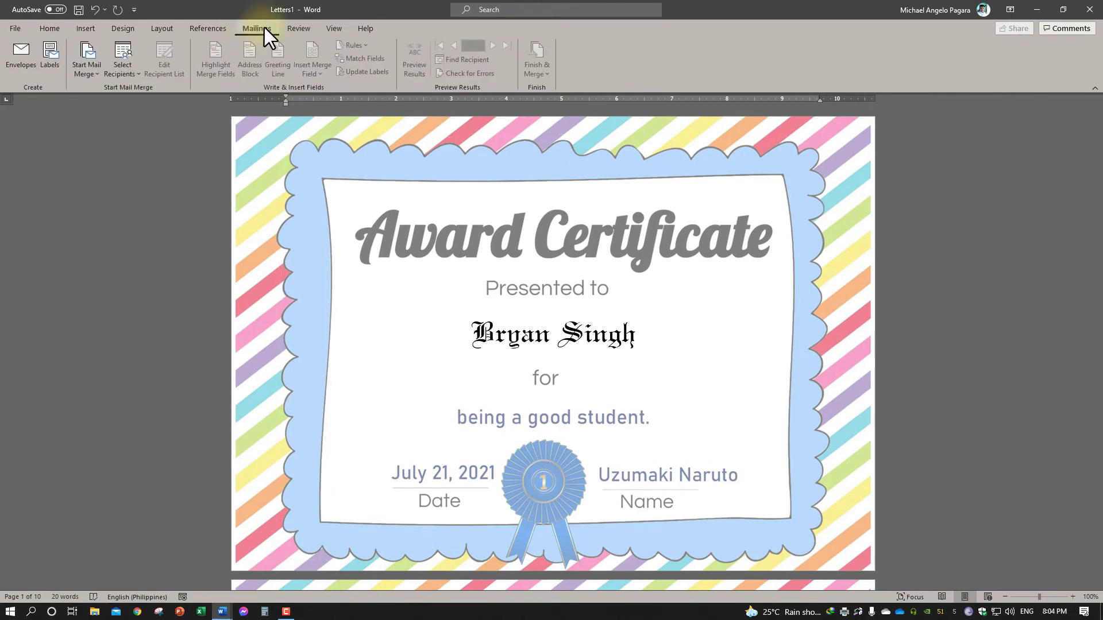
{"action": "left_click", "coordinate": [484, 334]}
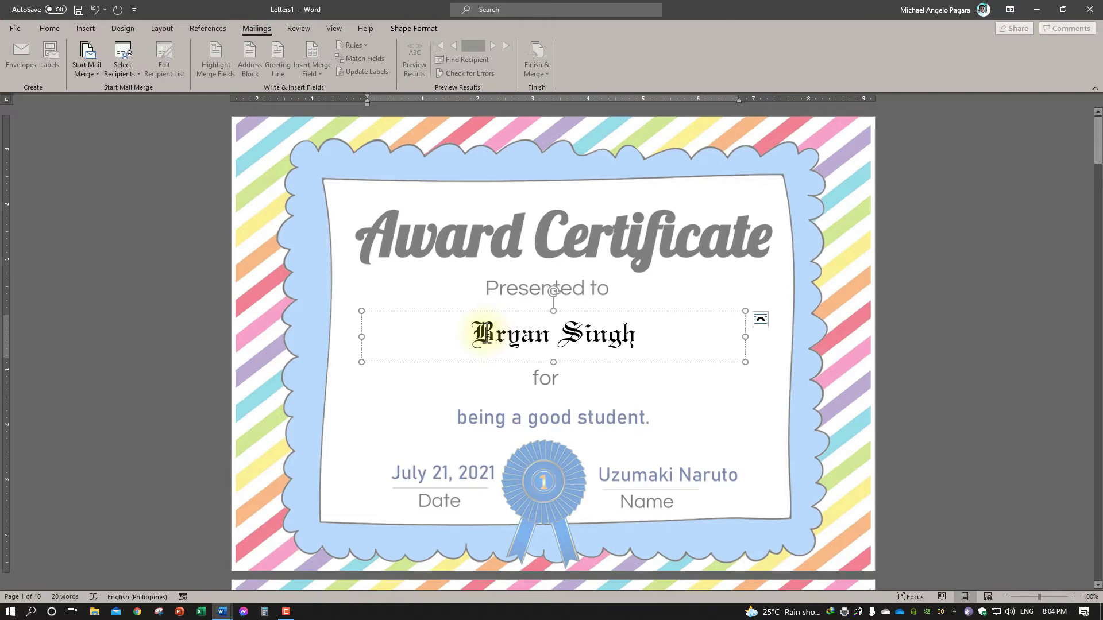
{"action": "mouse_move", "coordinate": [1098, 149]}
{"action": "left_mouse_down"}
{"action": "mouse_move", "coordinate": [1095, 235]}
{"action": "mouse_move", "coordinate": [1095, 118]}
{"action": "left_mouse_up"}
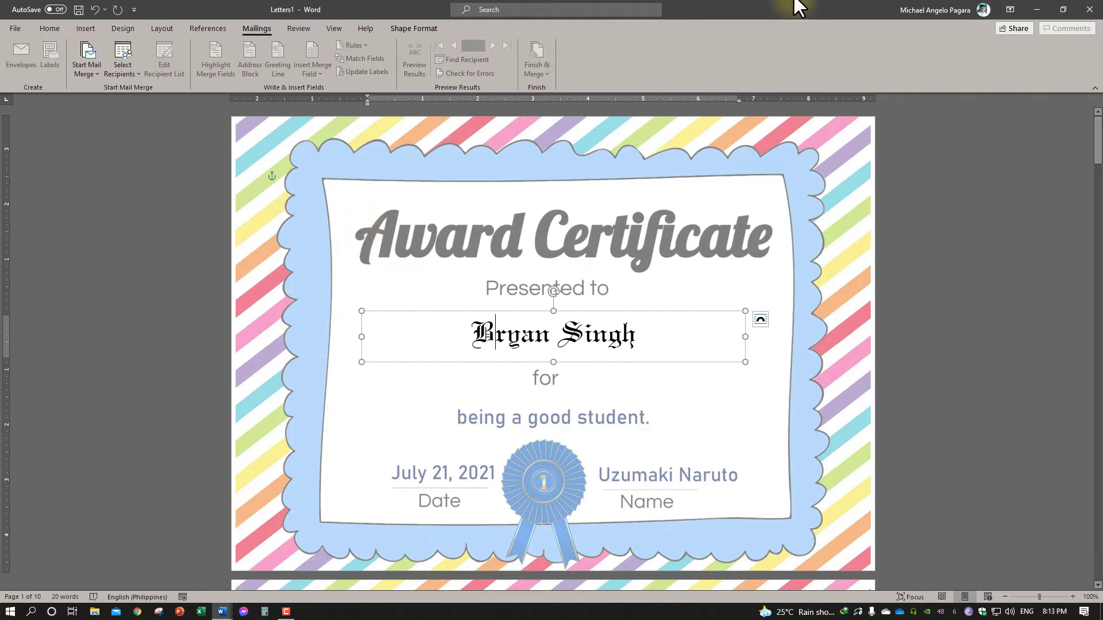
{"action": "left_click", "coordinate": [1089, 10]}
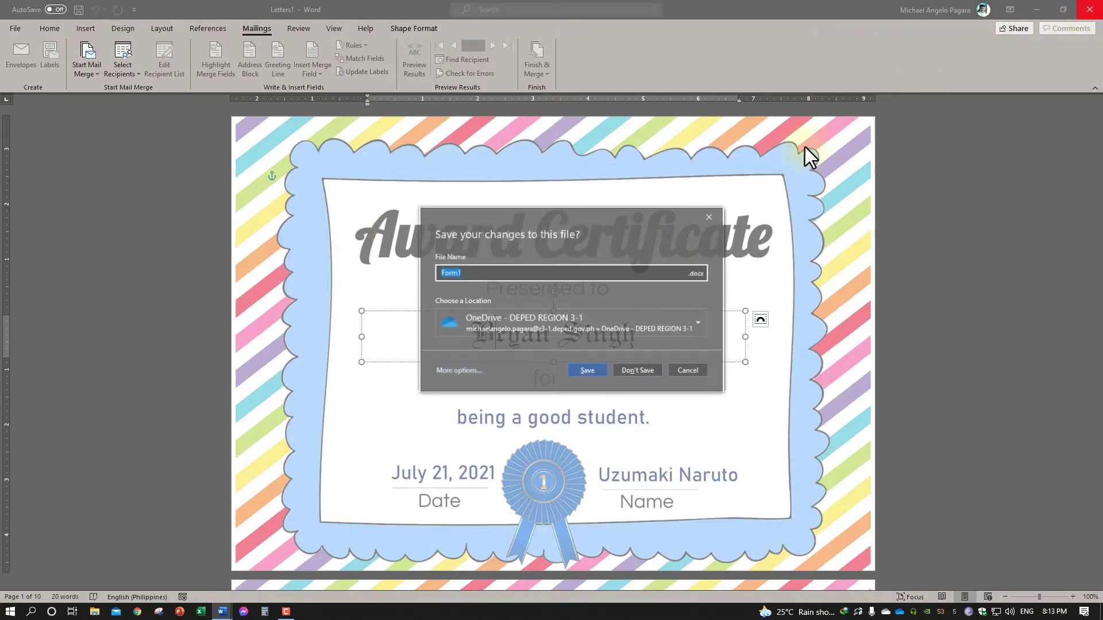
Close the merged certificates and the certificate template without saving either.
{"action": "left_click", "coordinate": [635, 368]}
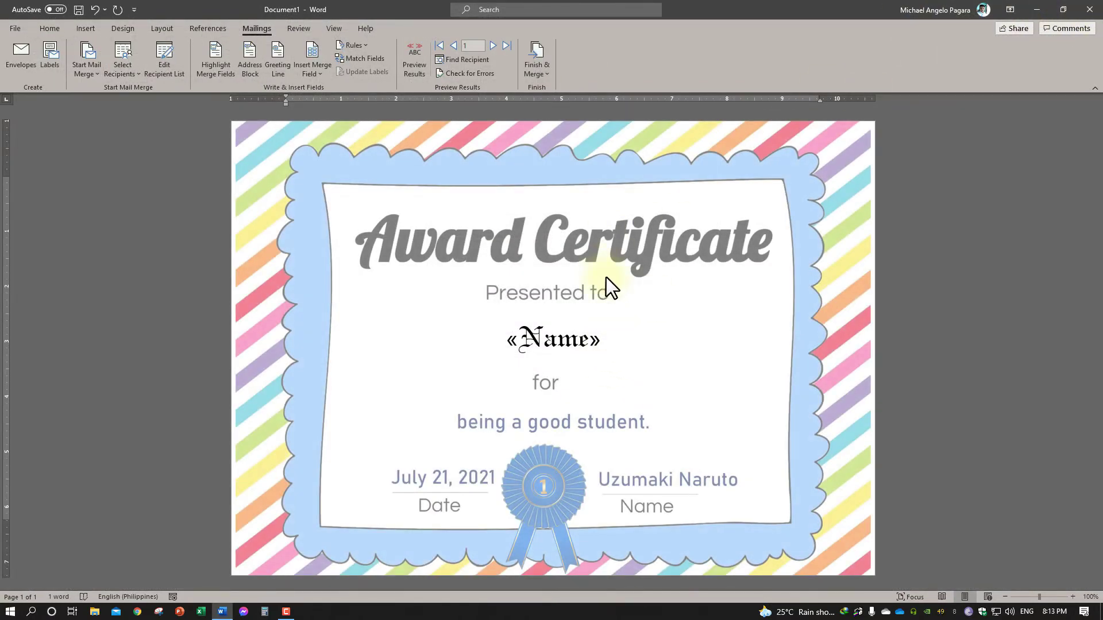
{"action": "left_click", "coordinate": [1089, 9]}
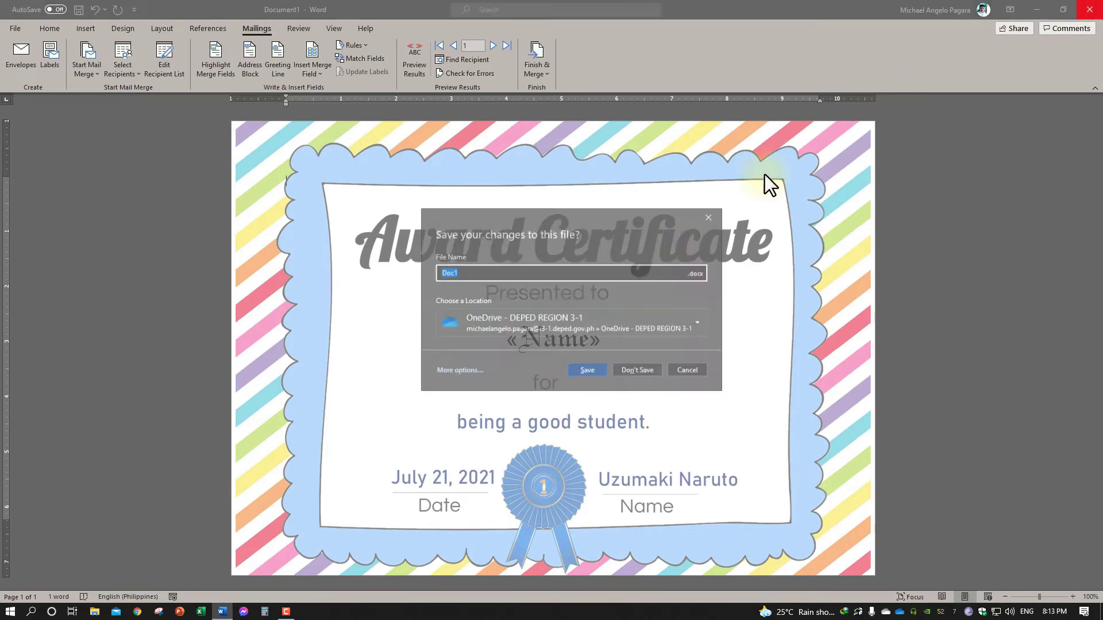
{"action": "left_click", "coordinate": [635, 367]}
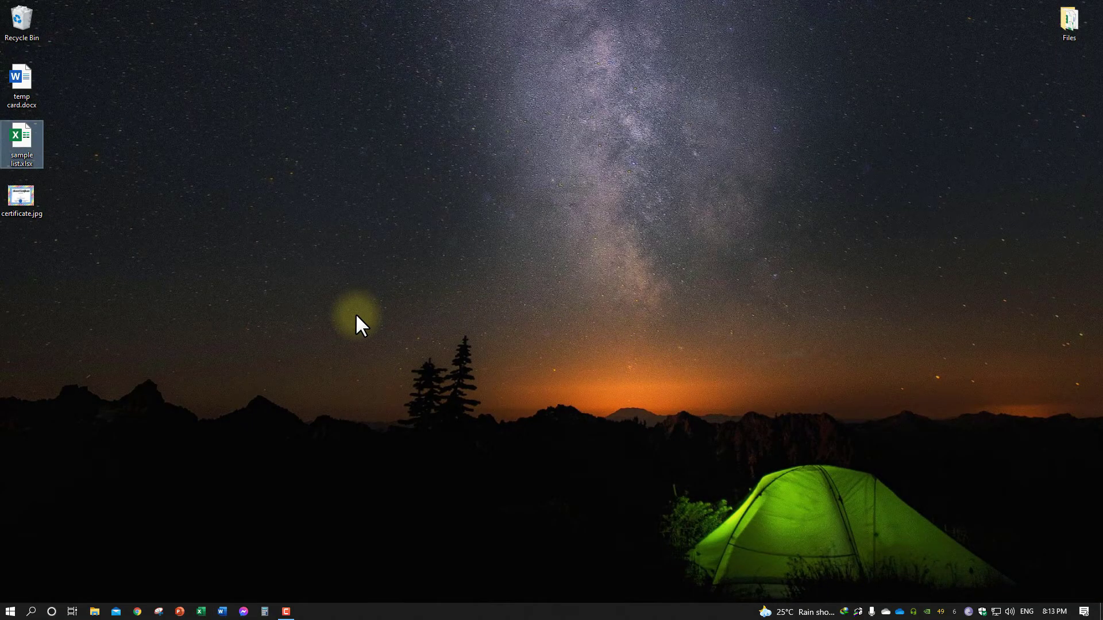
Open the temp card.docx report card from the desktop.
{"action": "left_click", "coordinate": [125, 192]}
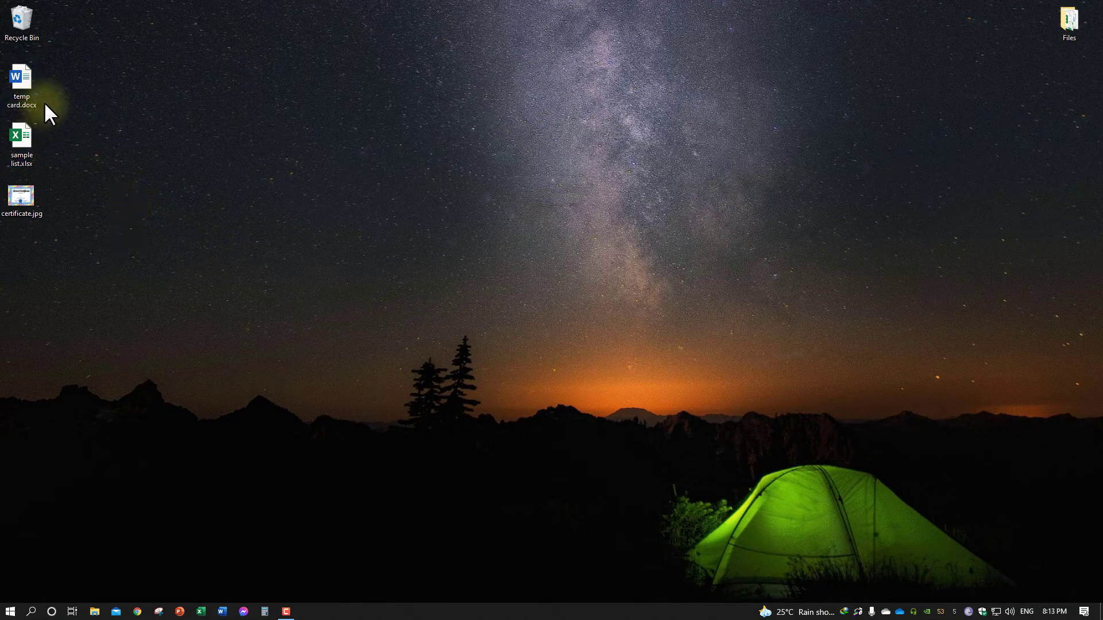
{"action": "left_click", "coordinate": [29, 88]}
{"action": "double_click", "coordinate": [29, 89]}
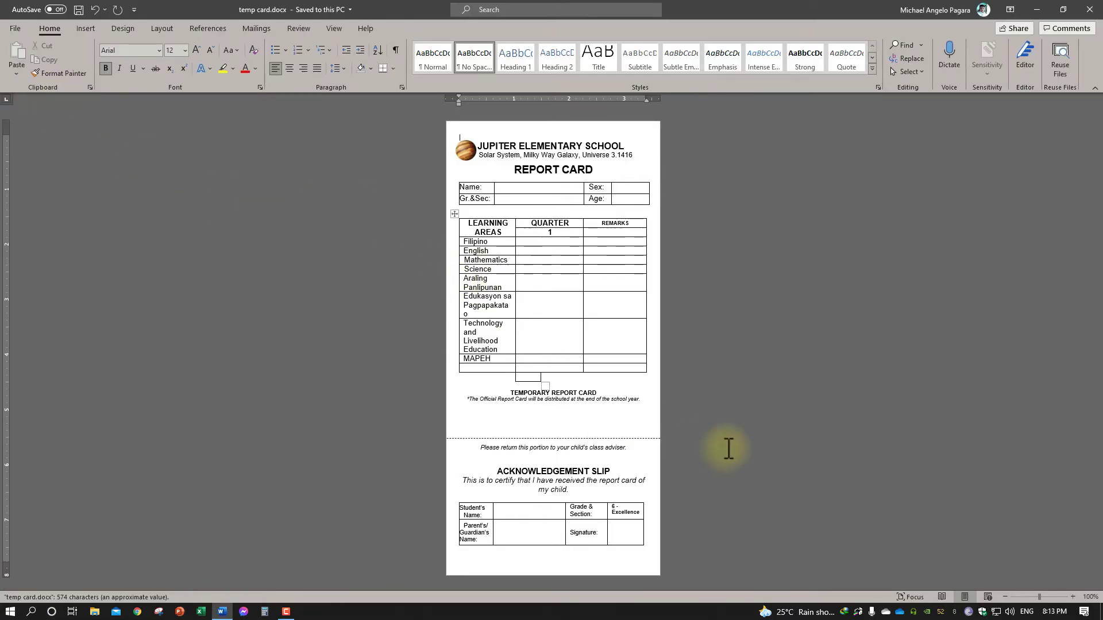
{"action": "left_click", "coordinate": [1071, 597]}
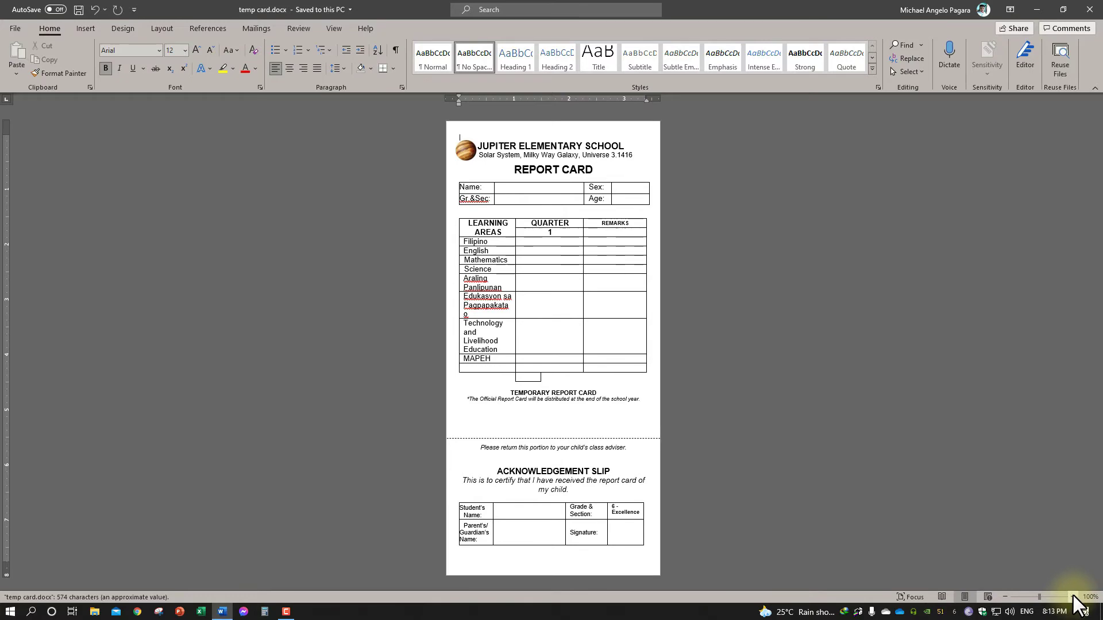
{"action": "left_click", "coordinate": [1072, 597]}
{"action": "left_click", "coordinate": [1072, 596]}
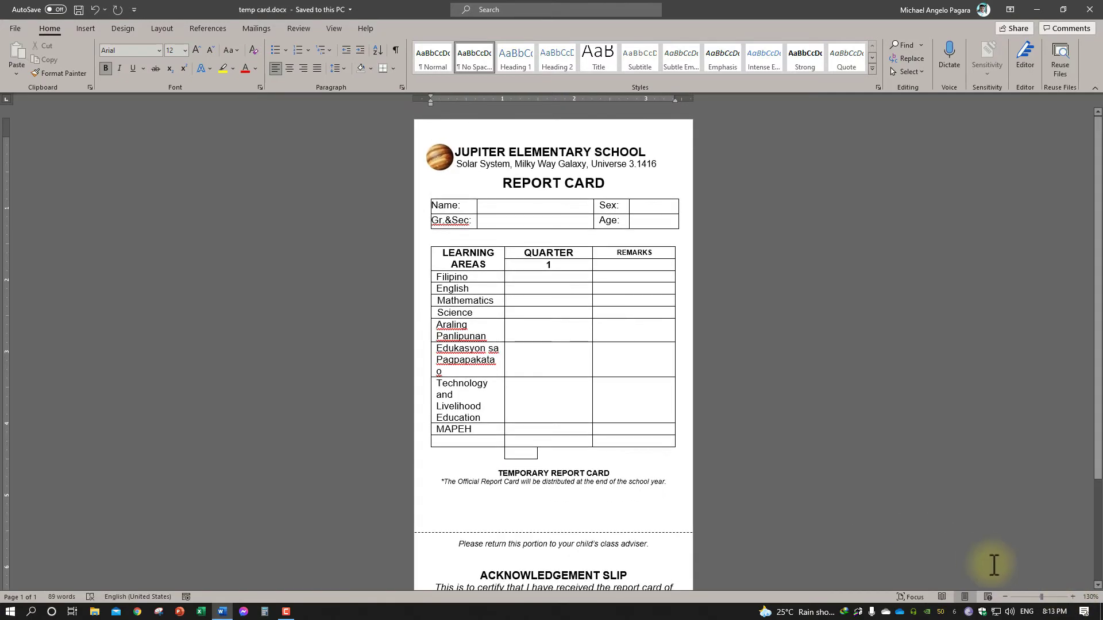
{"action": "left_click", "coordinate": [1071, 597]}
{"action": "left_click", "coordinate": [1071, 597]}
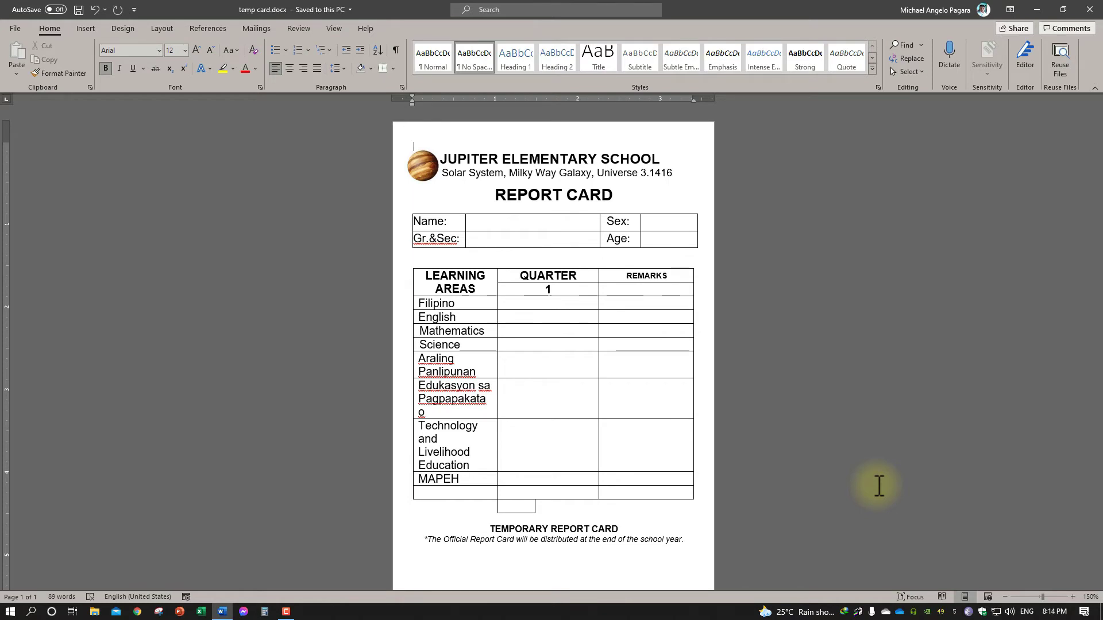
{"action": "mouse_move", "coordinate": [636, 379]}
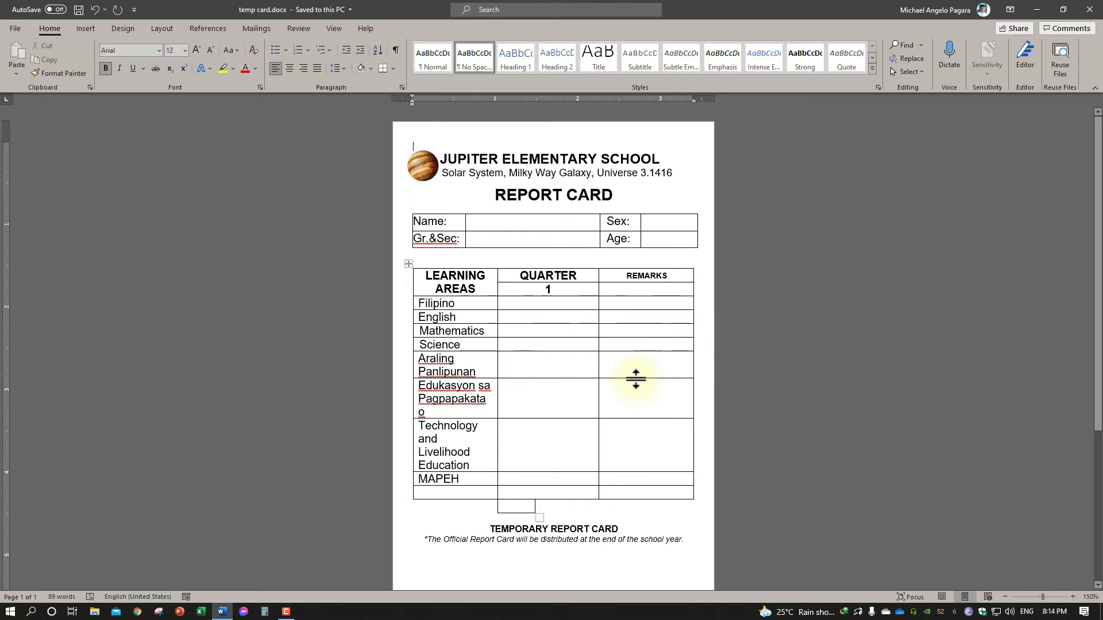
{"action": "scroll", "coordinate": [801, 421], "scroll_direction": "down", "scroll_amount": 2}
{"action": "scroll", "coordinate": [802, 422], "scroll_direction": "down", "scroll_amount": 4}
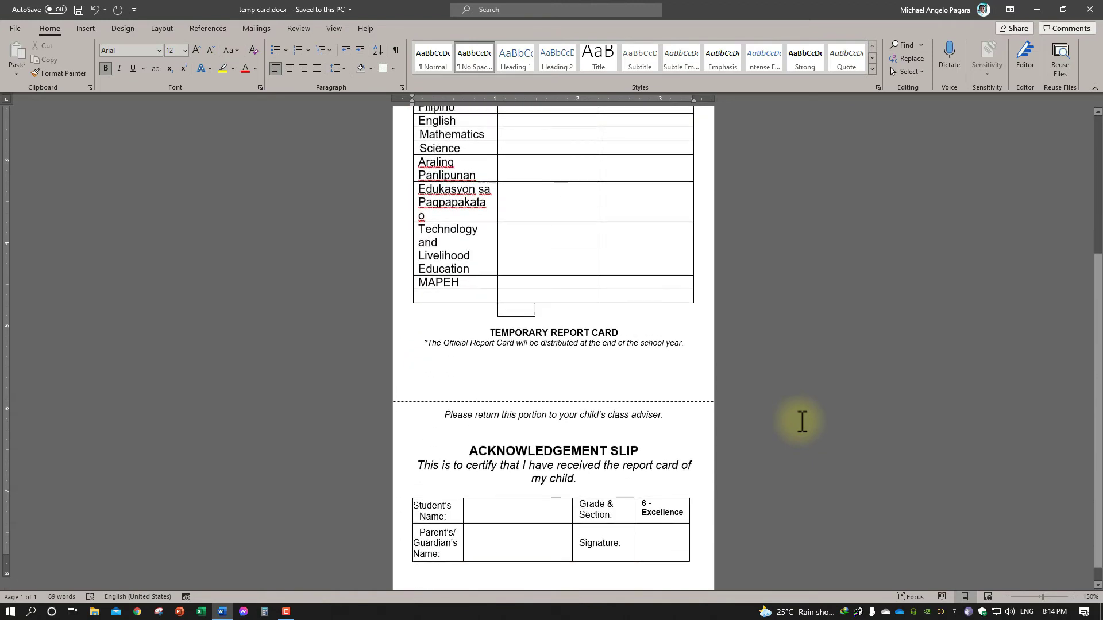
{"action": "scroll", "coordinate": [802, 422], "scroll_direction": "up", "scroll_amount": 5}
{"action": "scroll", "coordinate": [801, 421], "scroll_direction": "up", "scroll_amount": 1}
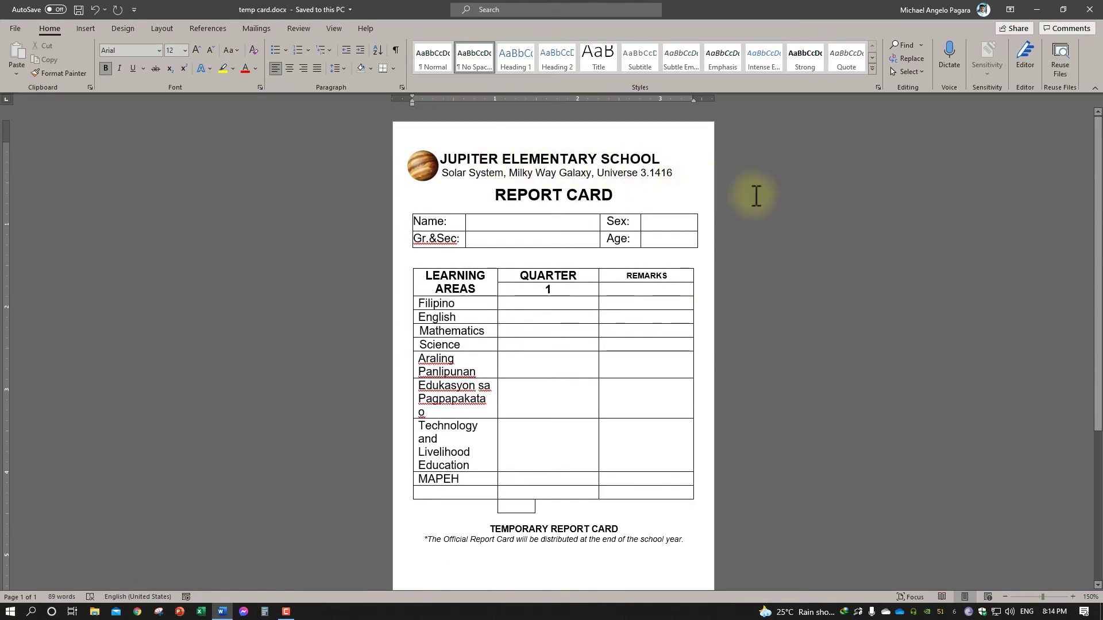
{"action": "left_click", "coordinate": [816, 332]}
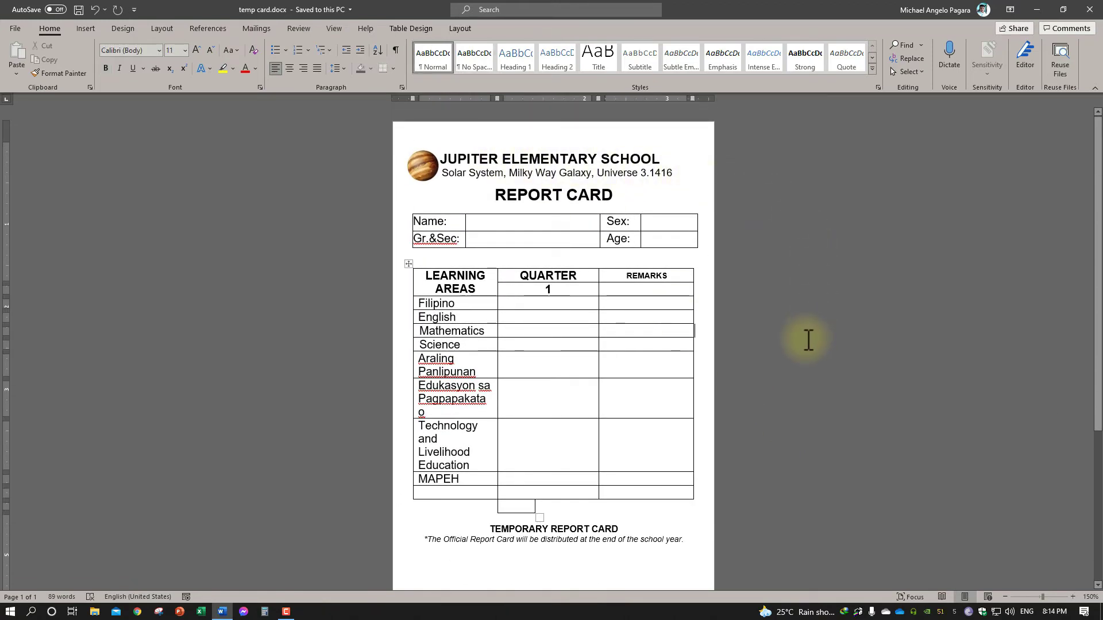
{"action": "scroll", "coordinate": [807, 398], "scroll_direction": "down", "scroll_amount": 5}
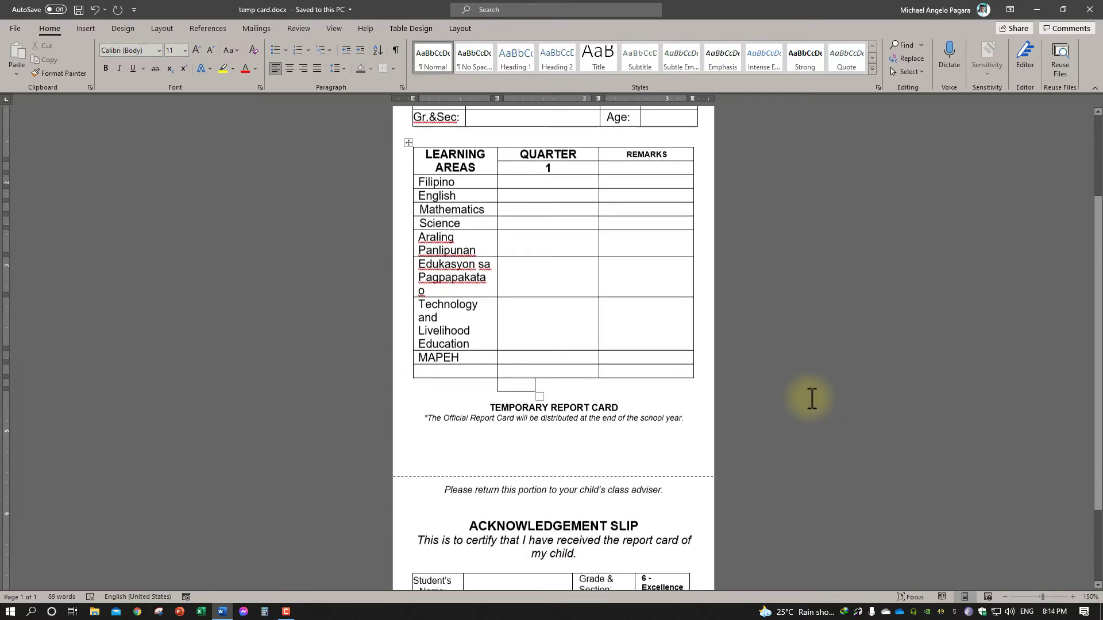
{"action": "scroll", "coordinate": [807, 399], "scroll_direction": "down", "scroll_amount": 3}
{"action": "scroll", "coordinate": [812, 398], "scroll_direction": "up", "scroll_amount": 5}
{"action": "scroll", "coordinate": [812, 398], "scroll_direction": "up", "scroll_amount": 1}
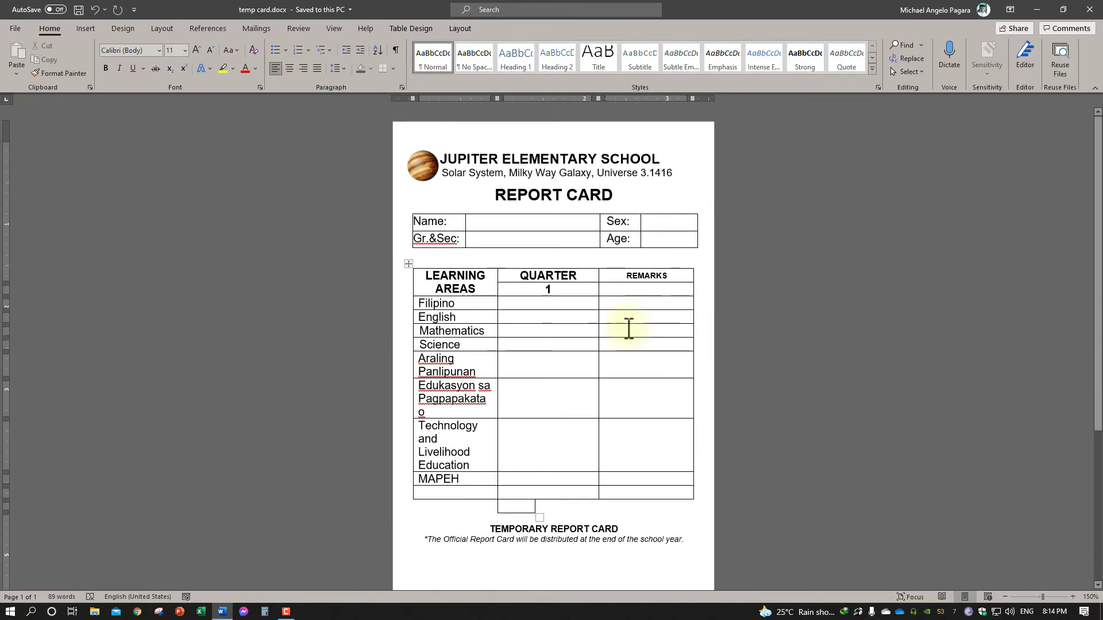
{"action": "scroll", "coordinate": [608, 352], "scroll_direction": "down", "scroll_amount": 1}
{"action": "scroll", "coordinate": [607, 352], "scroll_direction": "down", "scroll_amount": 3}
{"action": "scroll", "coordinate": [609, 356], "scroll_direction": "up", "scroll_amount": 3}
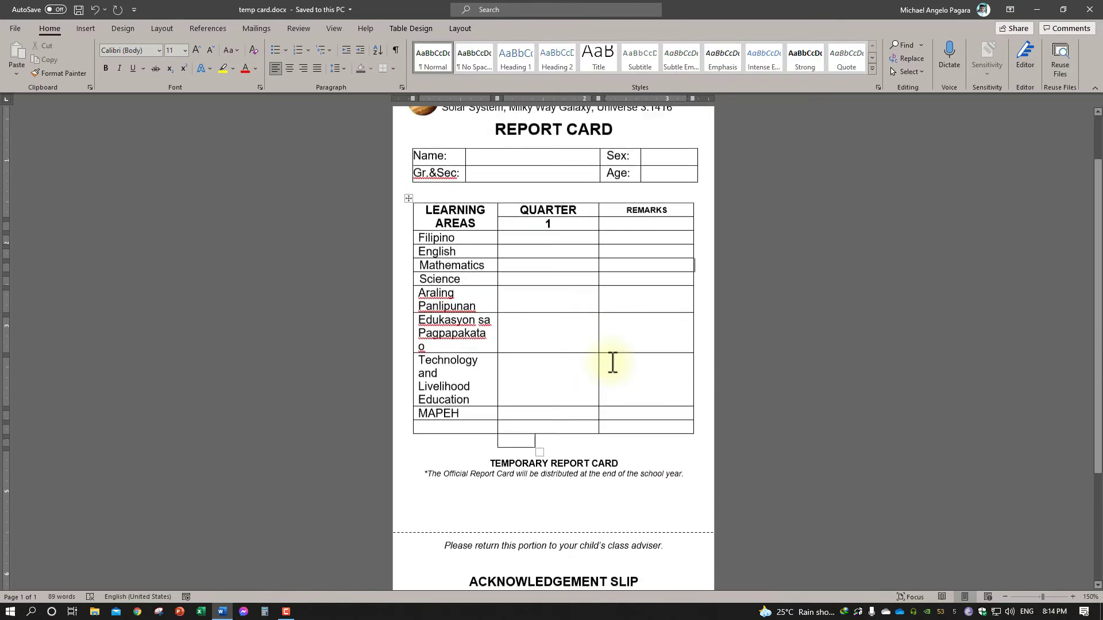
{"action": "scroll", "coordinate": [611, 362], "scroll_direction": "up", "scroll_amount": 1}
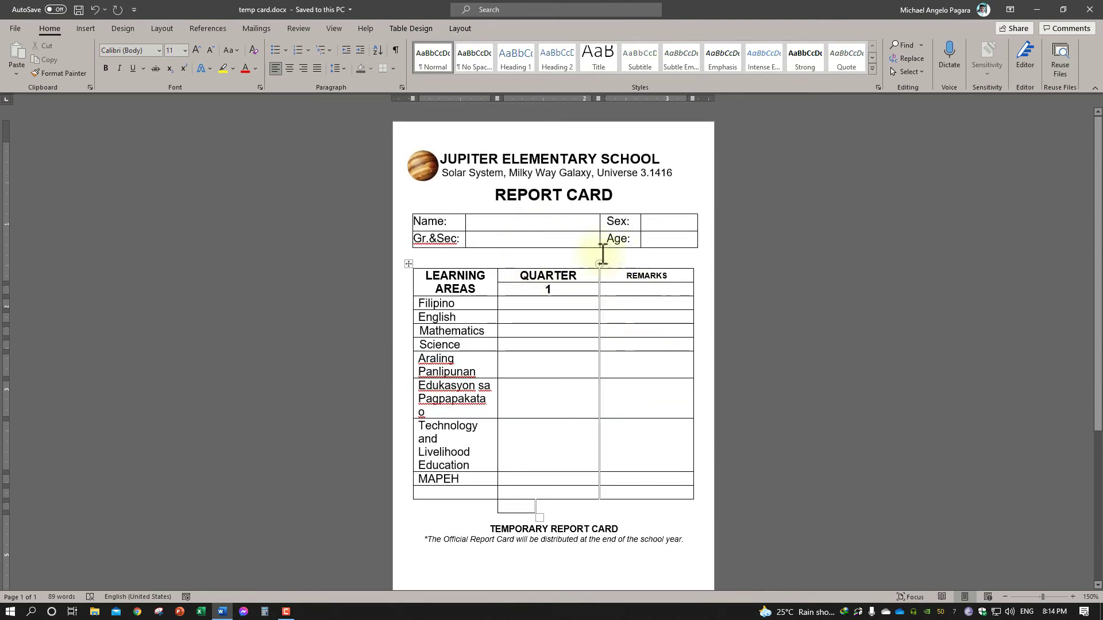
{"action": "left_click", "coordinate": [527, 221]}
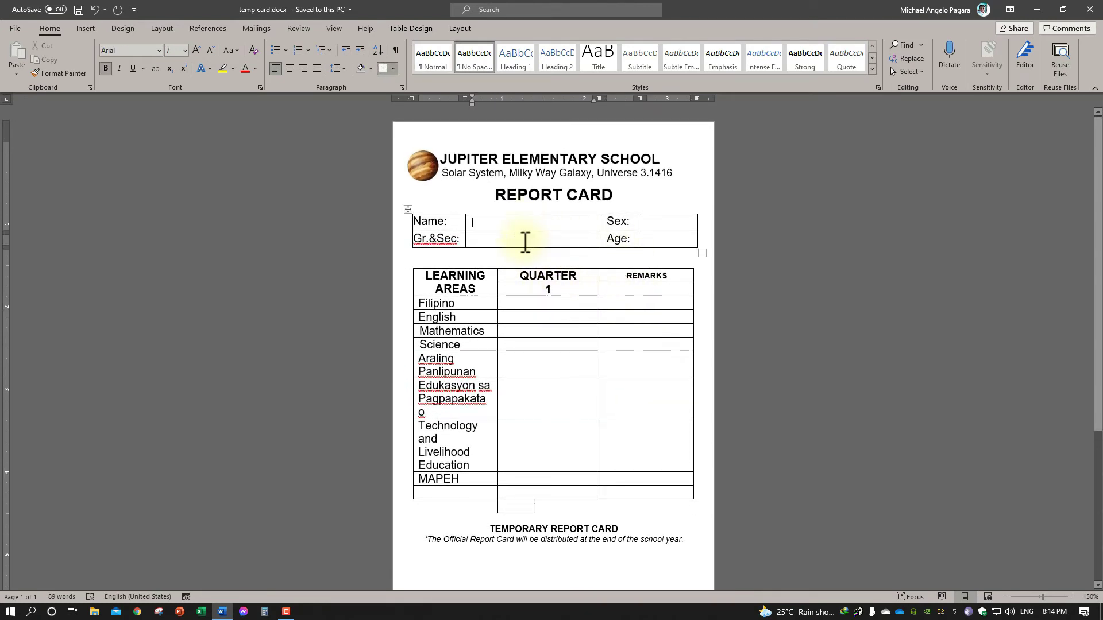
{"action": "left_click", "coordinate": [530, 303]}
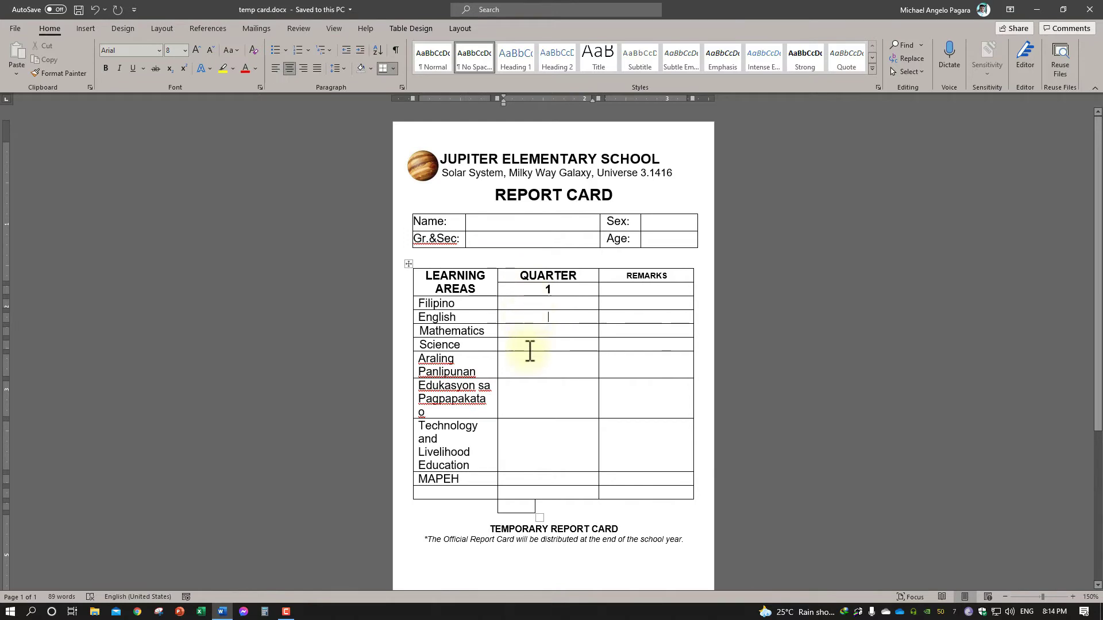
{"action": "scroll", "coordinate": [534, 442], "scroll_direction": "down", "scroll_amount": 3}
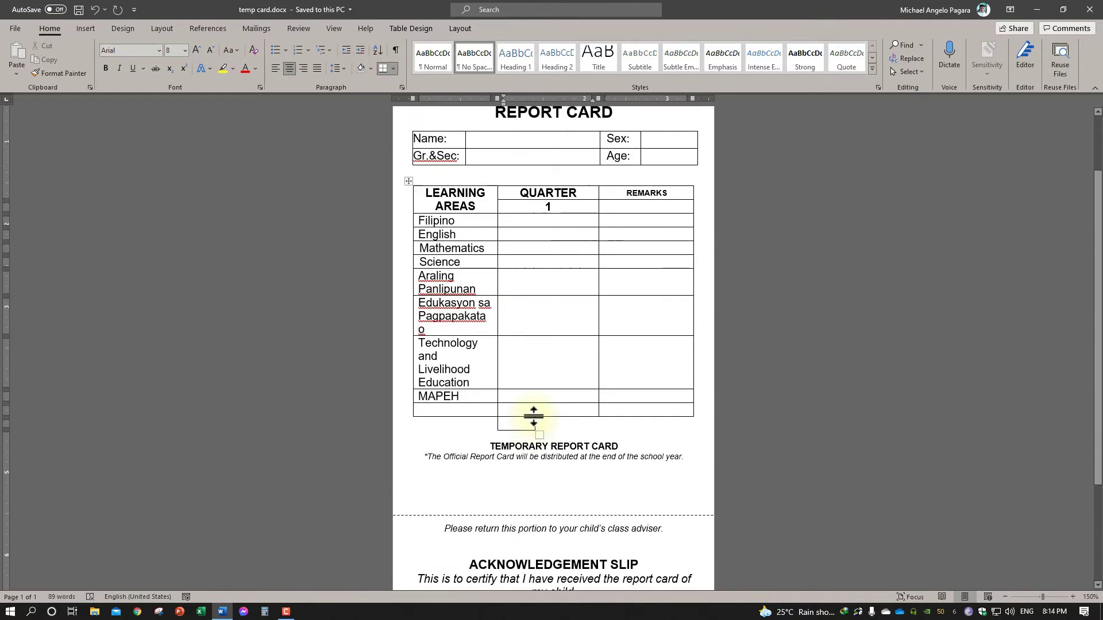
{"action": "scroll", "coordinate": [546, 388], "scroll_direction": "up", "scroll_amount": 3}
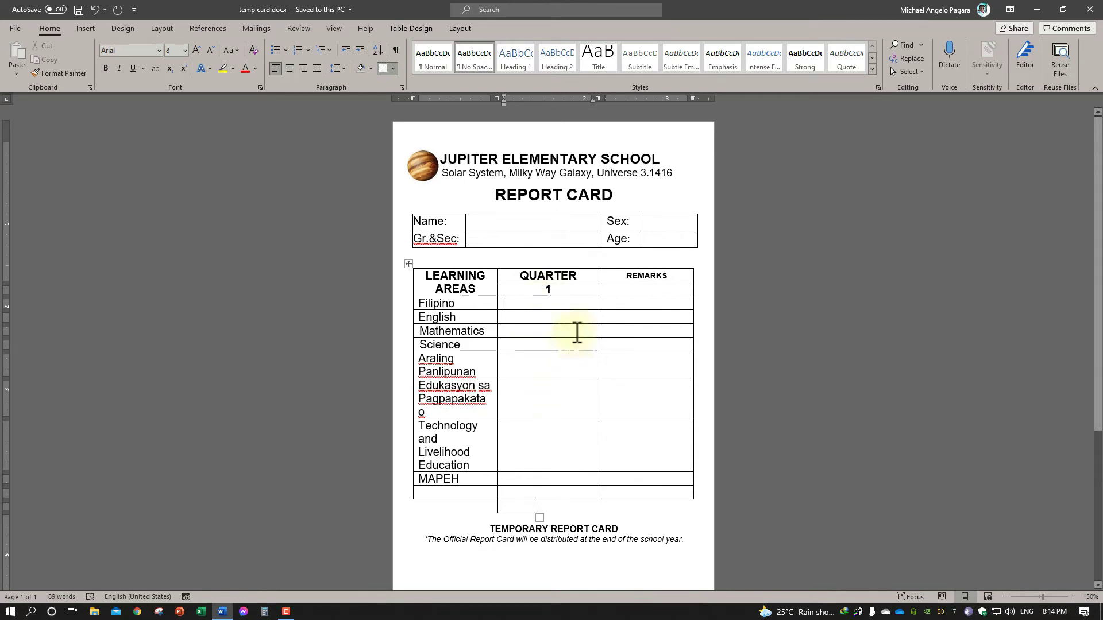
{"action": "scroll", "coordinate": [552, 308], "scroll_direction": "down", "scroll_amount": 4}
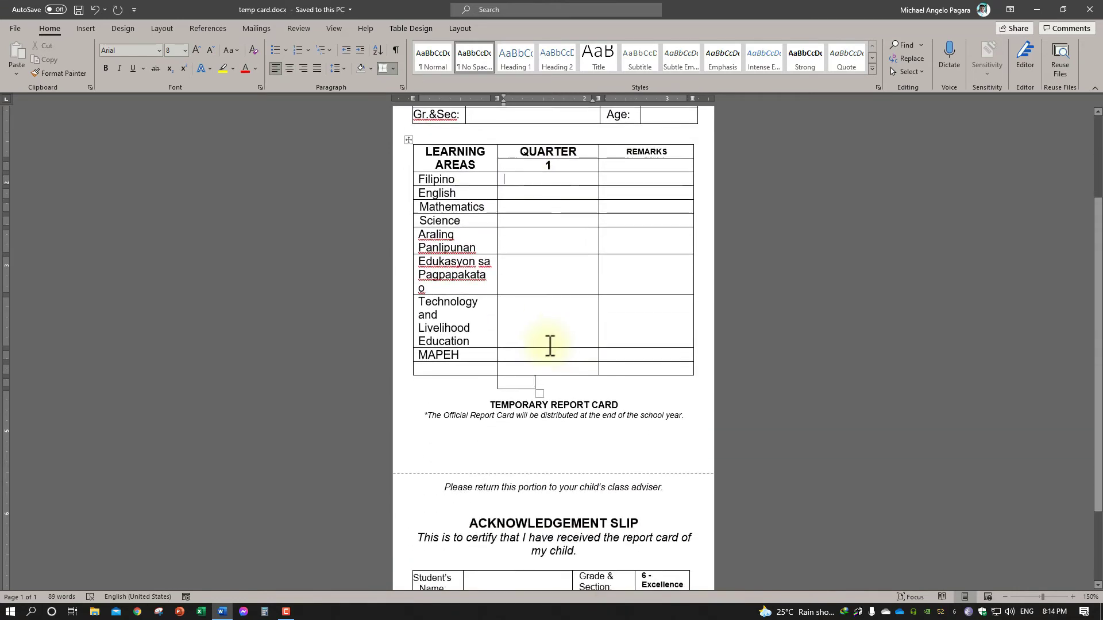
{"action": "scroll", "coordinate": [551, 345], "scroll_direction": "up", "scroll_amount": 4}
{"action": "scroll", "coordinate": [537, 387], "scroll_direction": "down", "scroll_amount": 2}
{"action": "scroll", "coordinate": [536, 423], "scroll_direction": "down", "scroll_amount": 6}
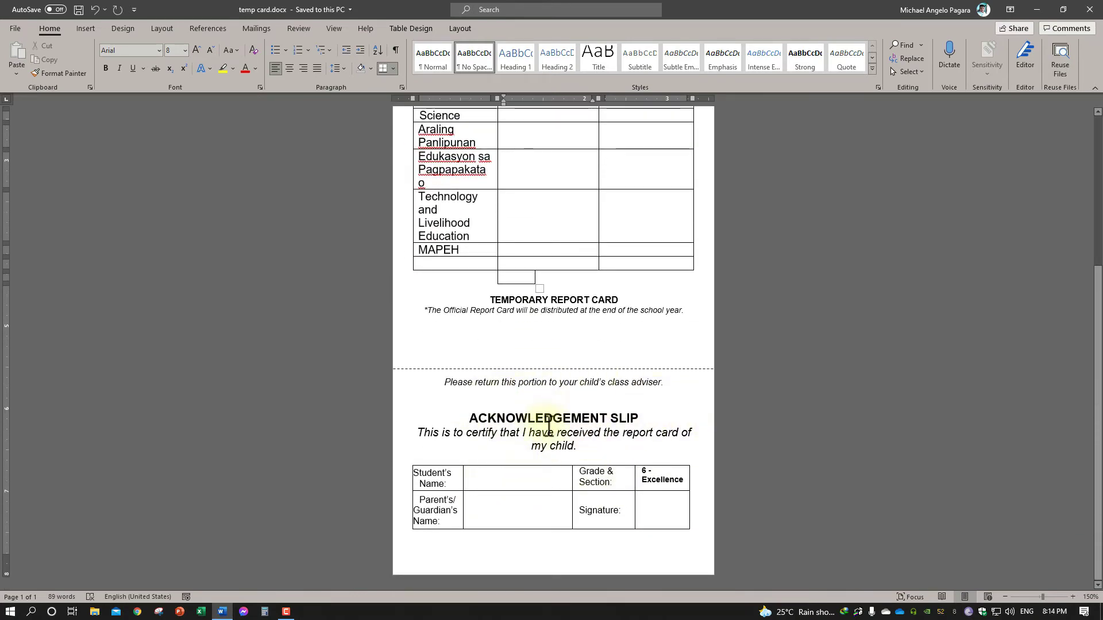
{"action": "scroll", "coordinate": [554, 426], "scroll_direction": "up", "scroll_amount": 5}
{"action": "scroll", "coordinate": [554, 425], "scroll_direction": "up", "scroll_amount": 2}
{"action": "scroll", "coordinate": [552, 426], "scroll_direction": "down", "scroll_amount": 3}
{"action": "scroll", "coordinate": [579, 382], "scroll_direction": "up", "scroll_amount": 4}
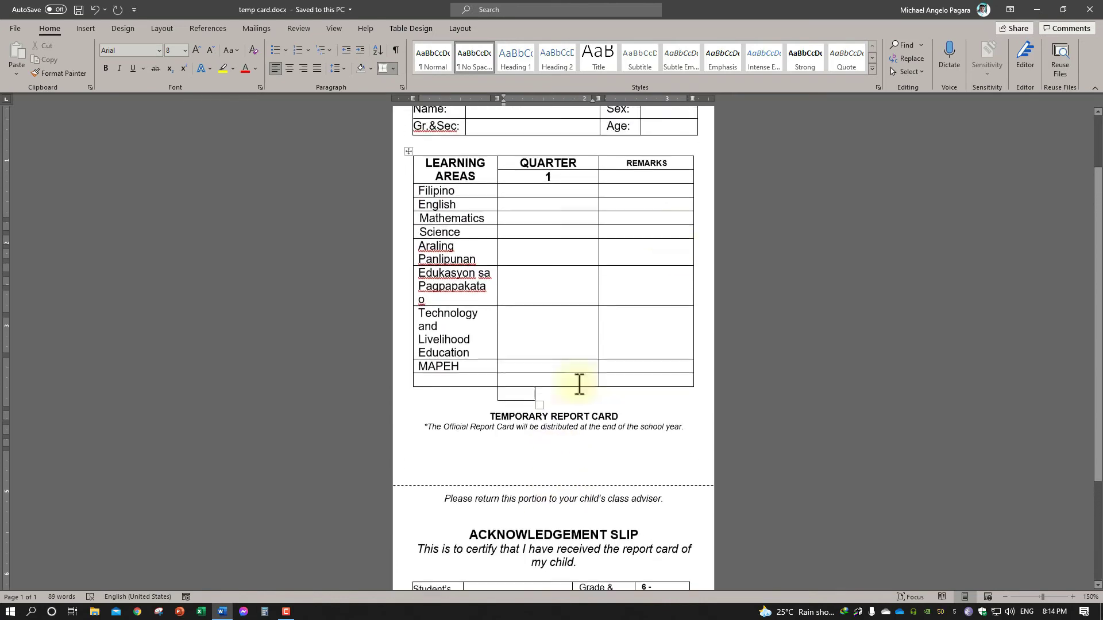
{"action": "scroll", "coordinate": [554, 356], "scroll_direction": "up", "scroll_amount": 1}
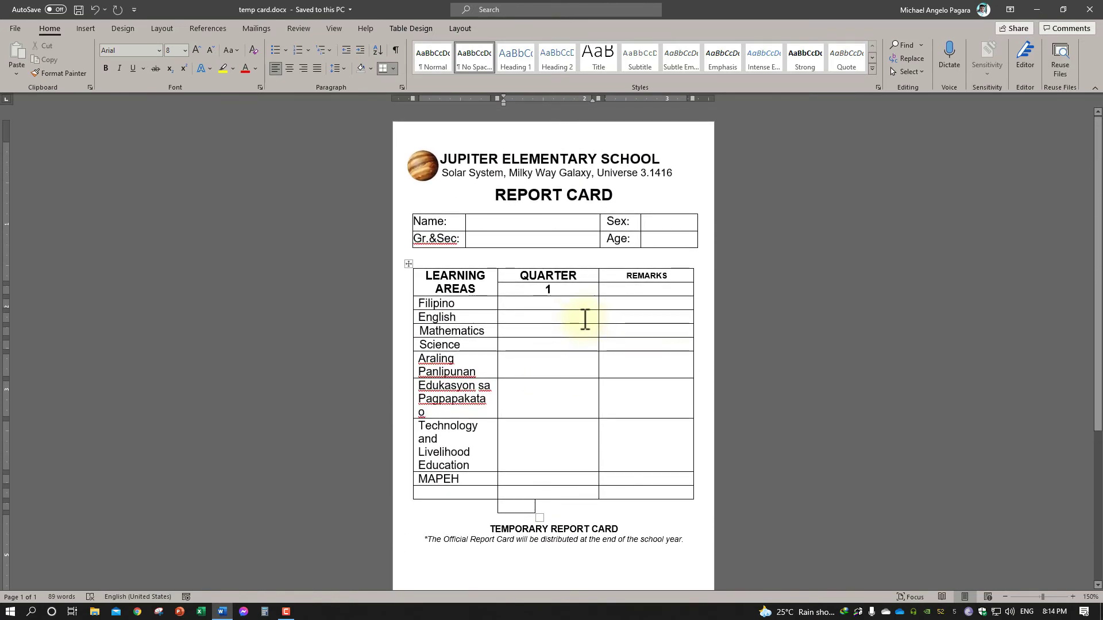
Open sample list.xlsx and unhide the hidden columns on sheet 2.
{"action": "left_click", "coordinate": [1036, 9]}
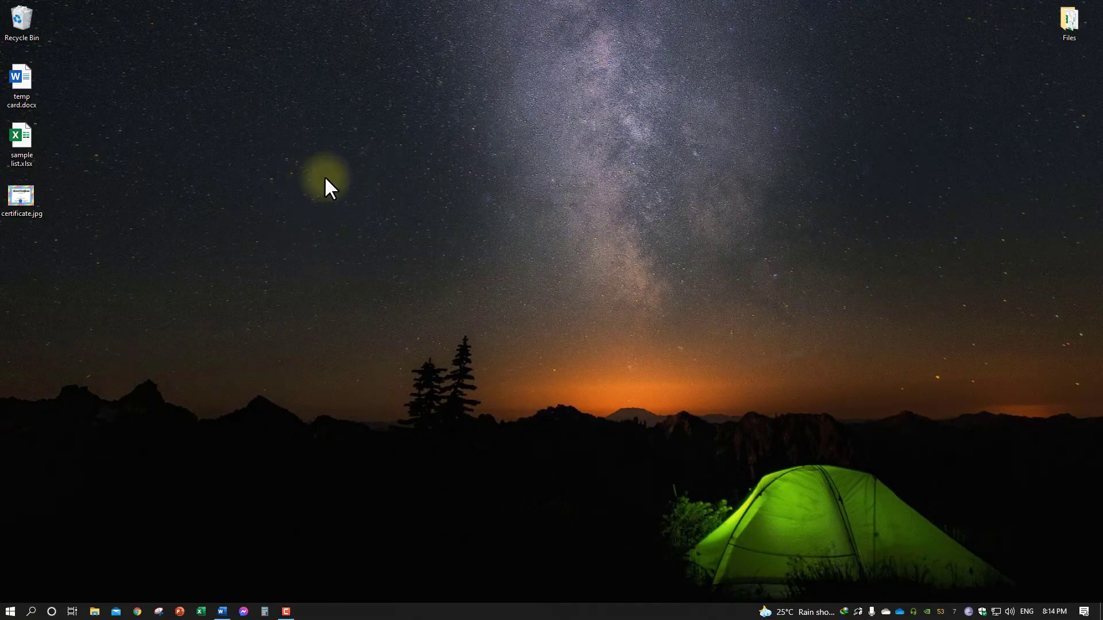
{"action": "double_click", "coordinate": [28, 143]}
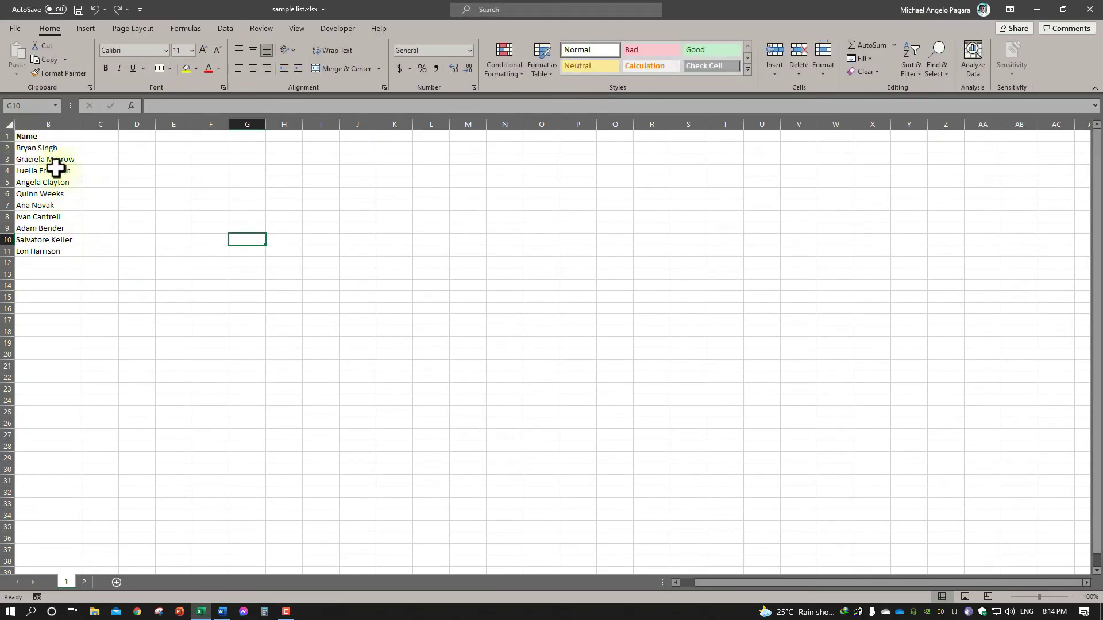
{"action": "left_click_drag", "start_coordinate": [30, 148], "coordinate": [32, 248]}
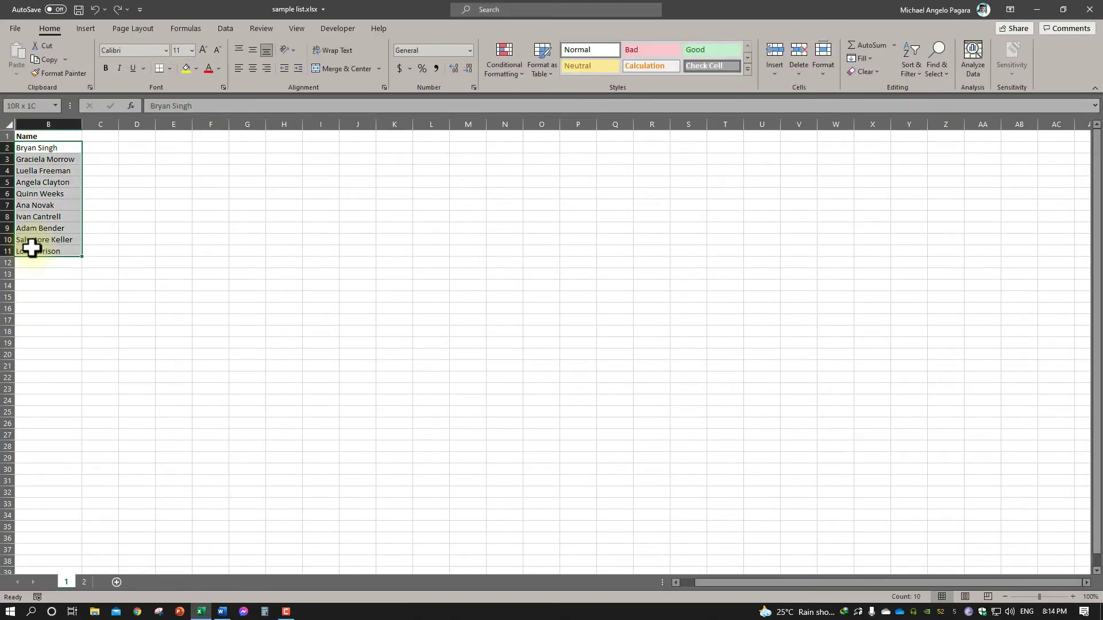
{"action": "left_click", "coordinate": [100, 252]}
{"action": "left_click", "coordinate": [85, 582]}
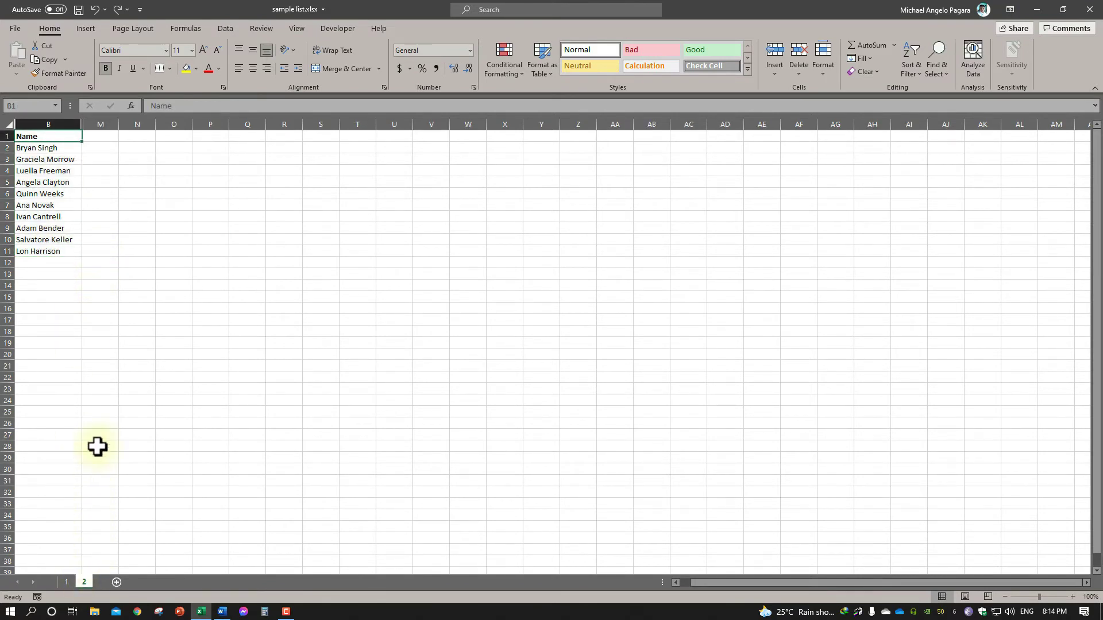
{"action": "left_click_drag", "start_coordinate": [100, 124], "coordinate": [40, 122]}
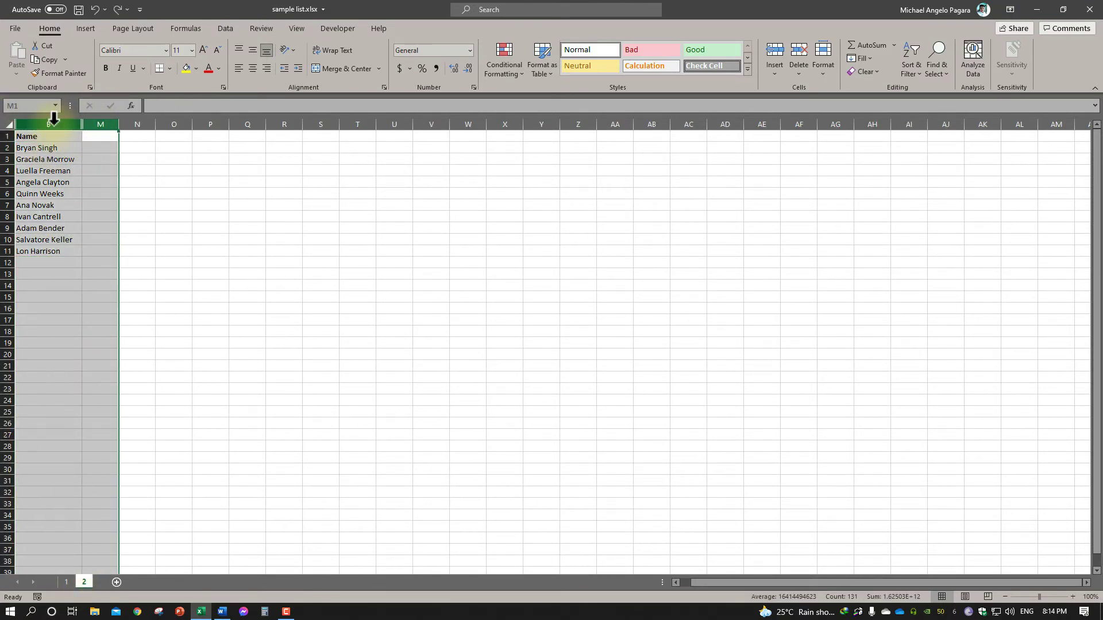
{"action": "right_click", "coordinate": [41, 123]}
{"action": "left_click", "coordinate": [80, 284]}
{"action": "left_click", "coordinate": [84, 274]}
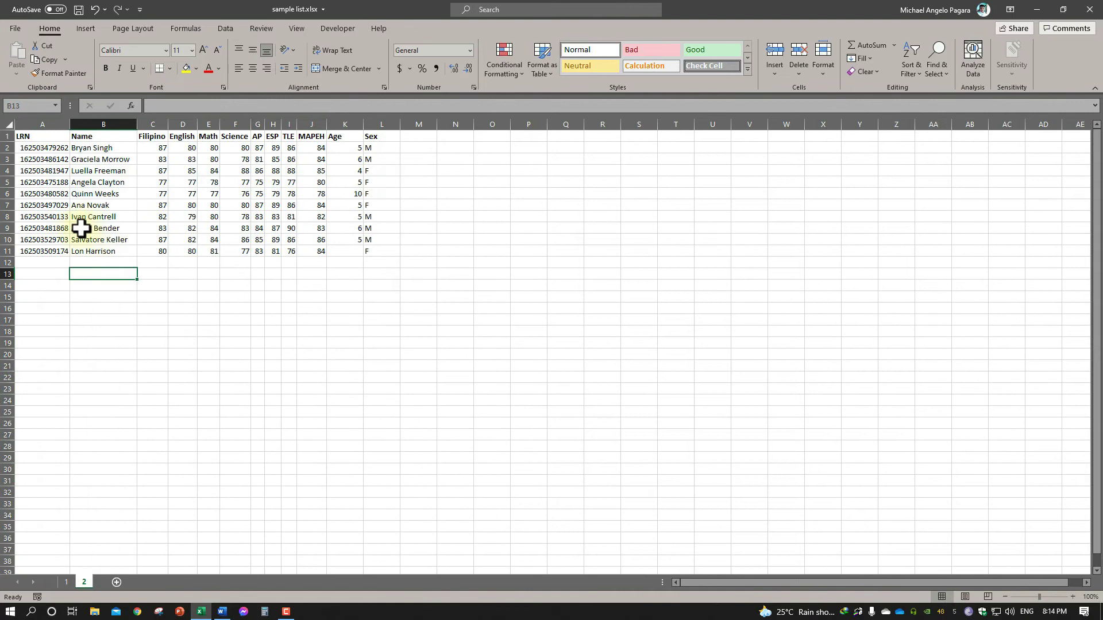
Check the revealed LRN, Name, subject grade (C to J) and Sex columns.
{"action": "left_click", "coordinate": [29, 136]}
{"action": "left_click", "coordinate": [42, 251]}
{"action": "left_click_drag", "start_coordinate": [30, 136], "coordinate": [35, 251]}
{"action": "left_click_drag", "start_coordinate": [87, 138], "coordinate": [93, 247]}
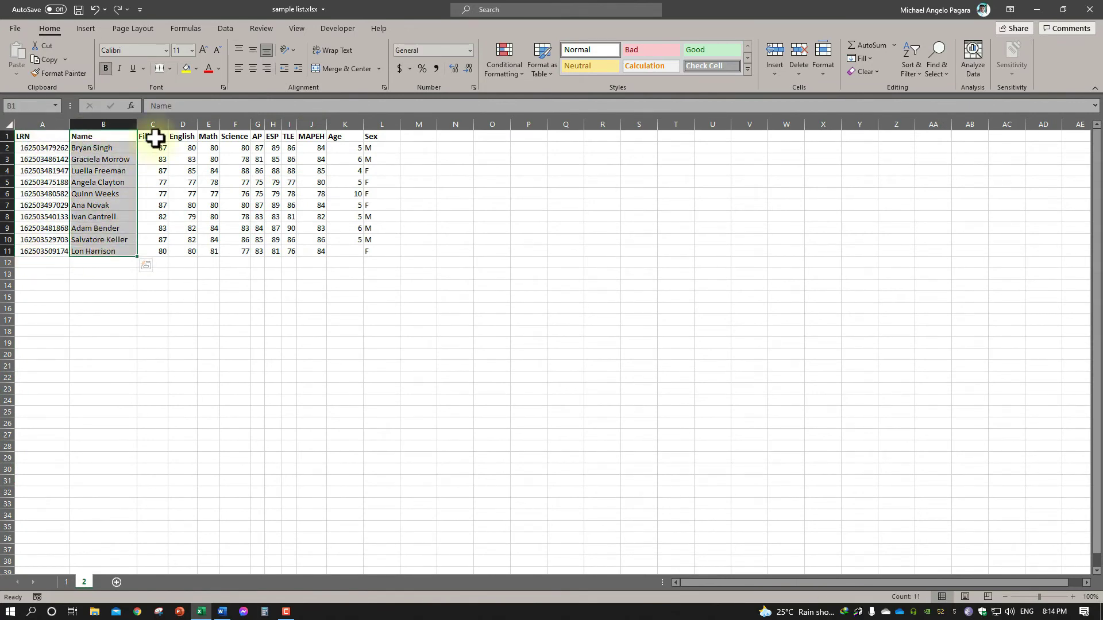
{"action": "mouse_move", "coordinate": [153, 138]}
{"action": "left_mouse_down"}
{"action": "mouse_move", "coordinate": [201, 211]}
{"action": "mouse_move", "coordinate": [257, 249]}
{"action": "mouse_move", "coordinate": [300, 255]}
{"action": "left_mouse_up"}
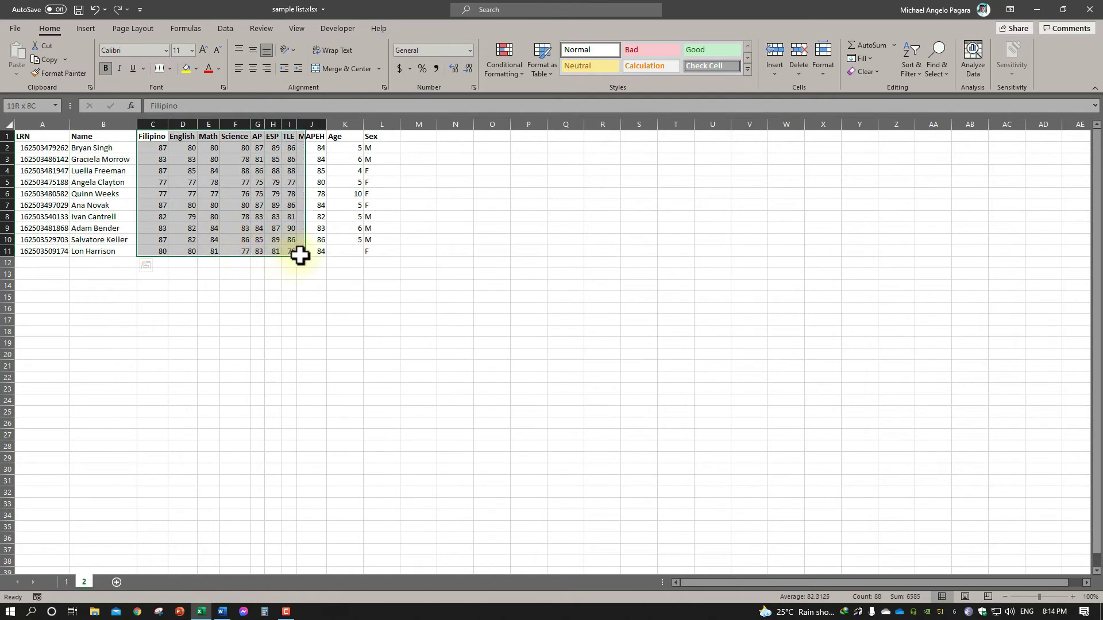
{"action": "left_click", "coordinate": [337, 239]}
{"action": "left_click", "coordinate": [368, 135]}
{"action": "left_click", "coordinate": [286, 242]}
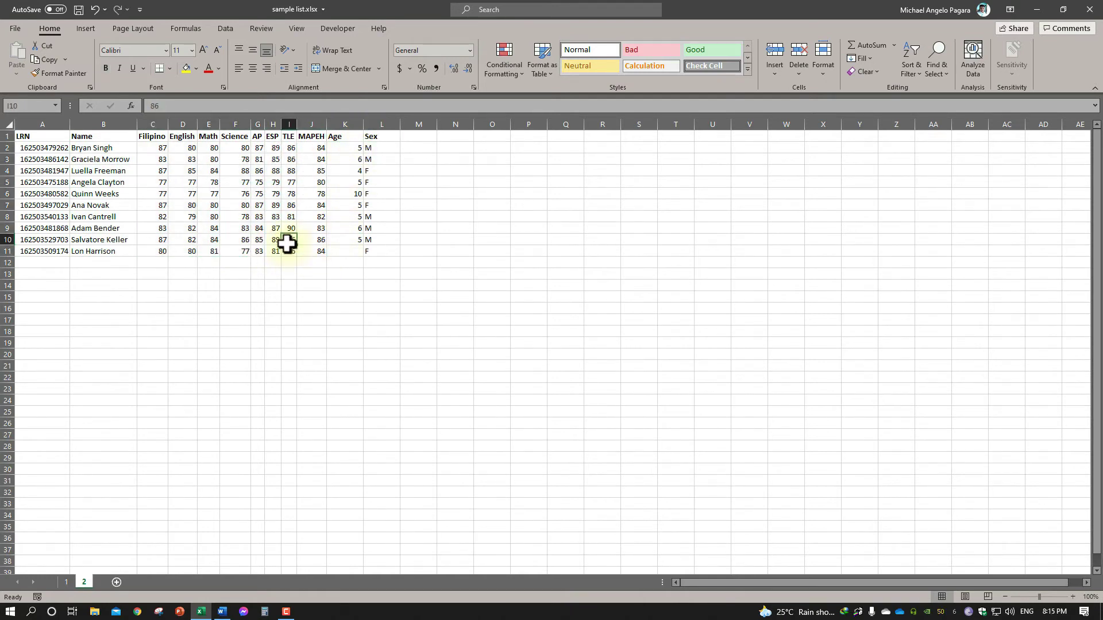
Save sample list.xlsx, recheck the student entries, and close Excel.
{"action": "left_click", "coordinate": [79, 10]}
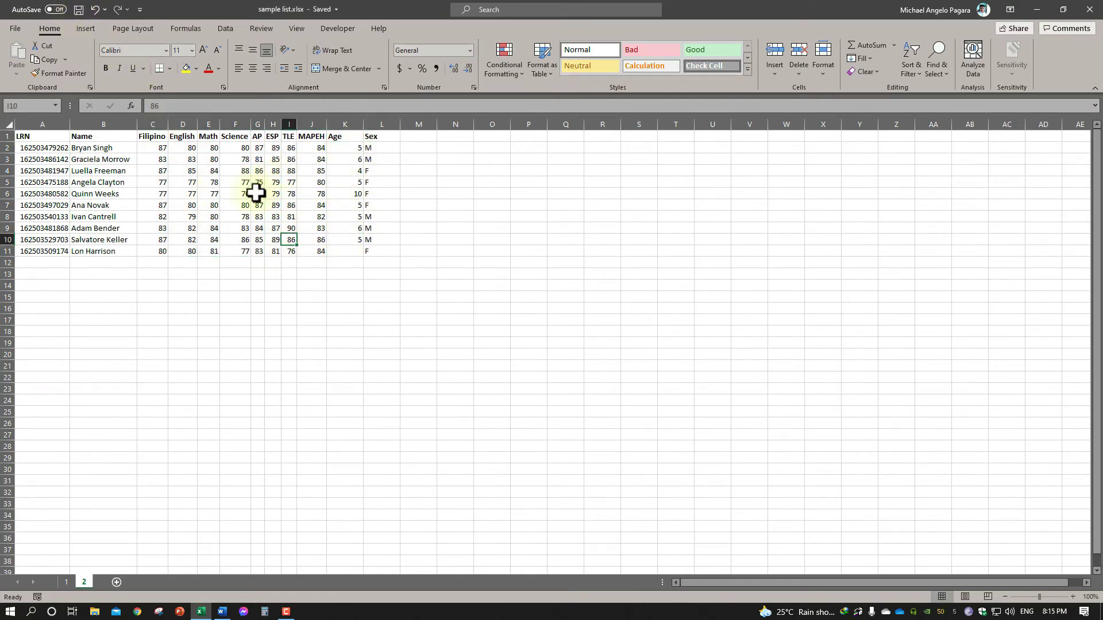
{"action": "left_click", "coordinate": [61, 147]}
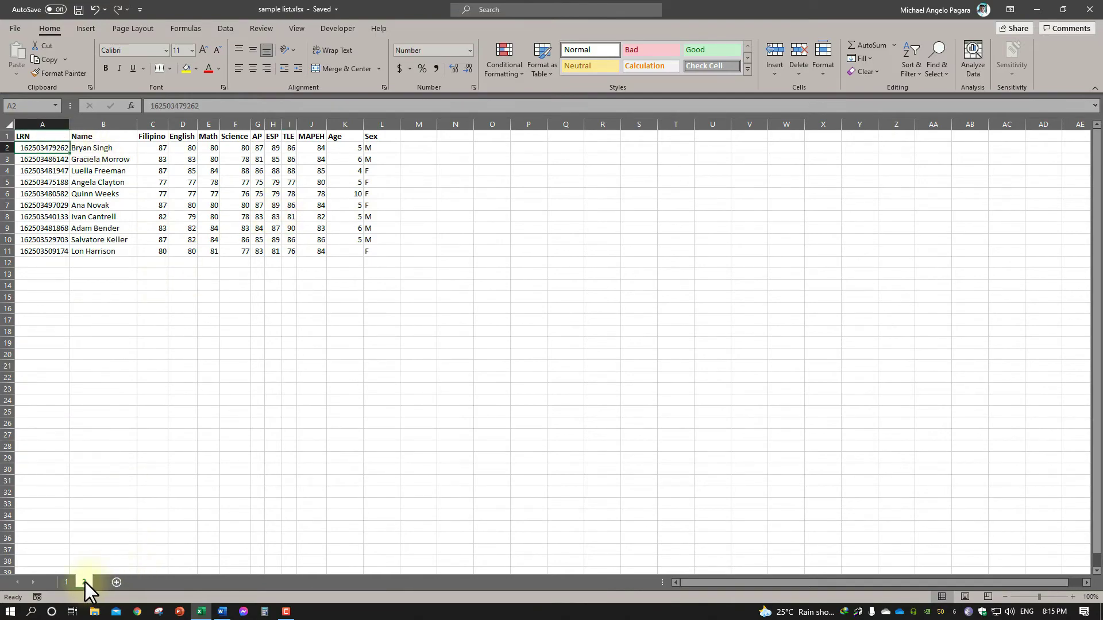
{"action": "left_click", "coordinate": [153, 228]}
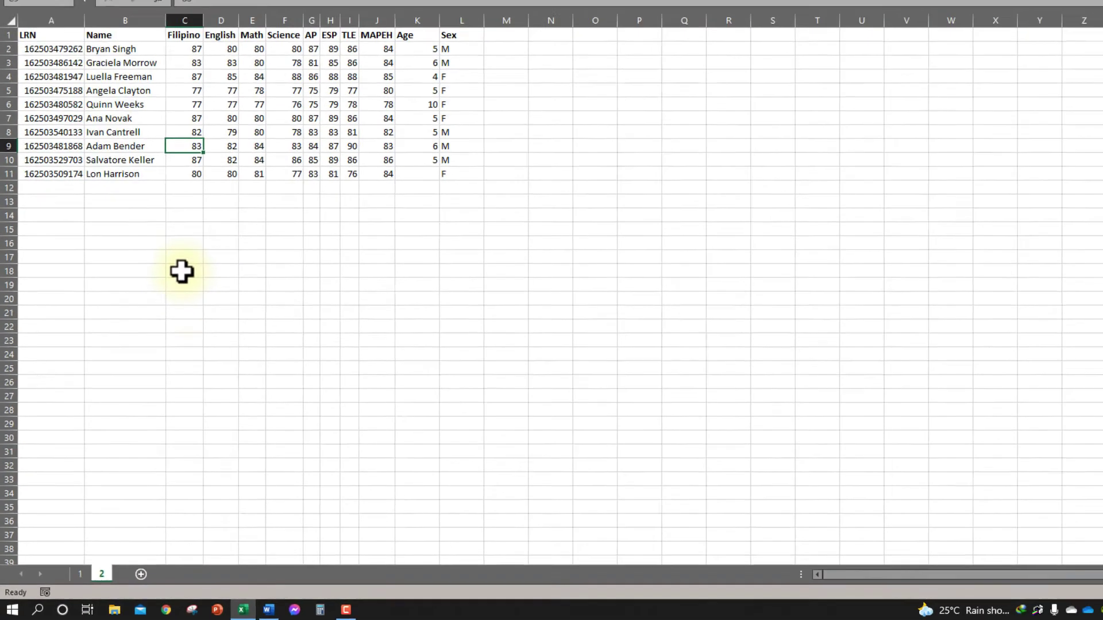
{"action": "left_click", "coordinate": [160, 308]}
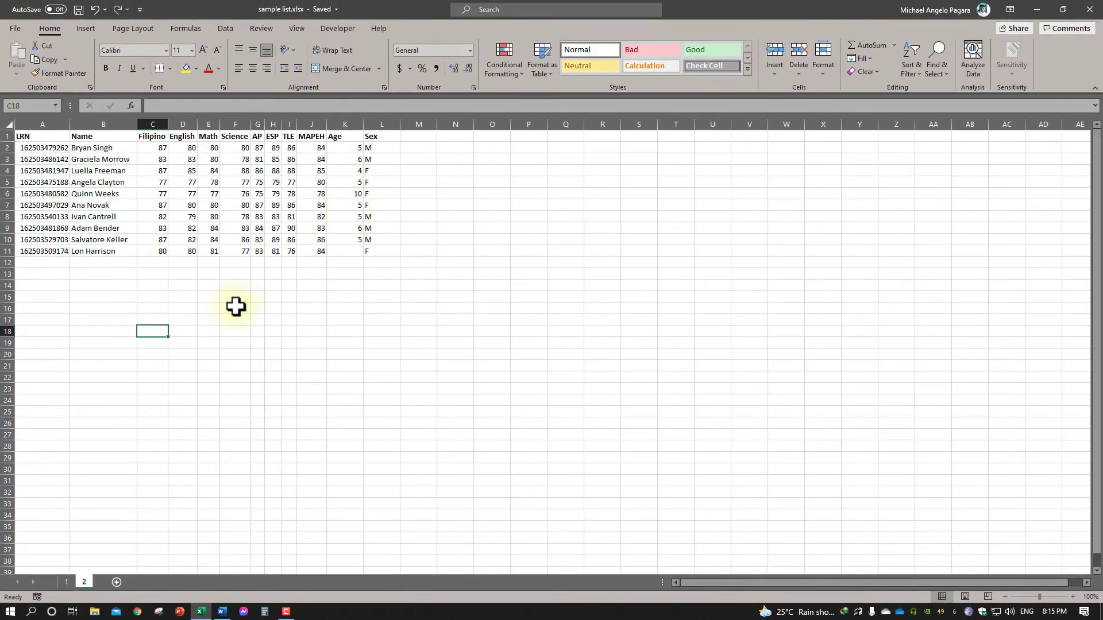
{"action": "left_click", "coordinate": [124, 253]}
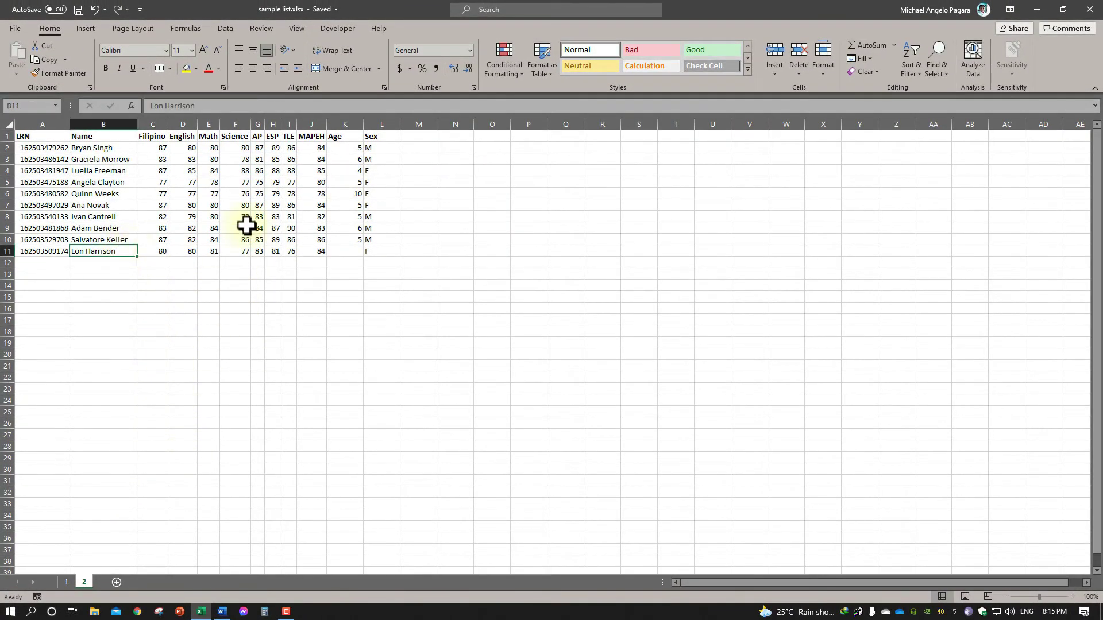
{"action": "left_click", "coordinate": [1088, 11]}
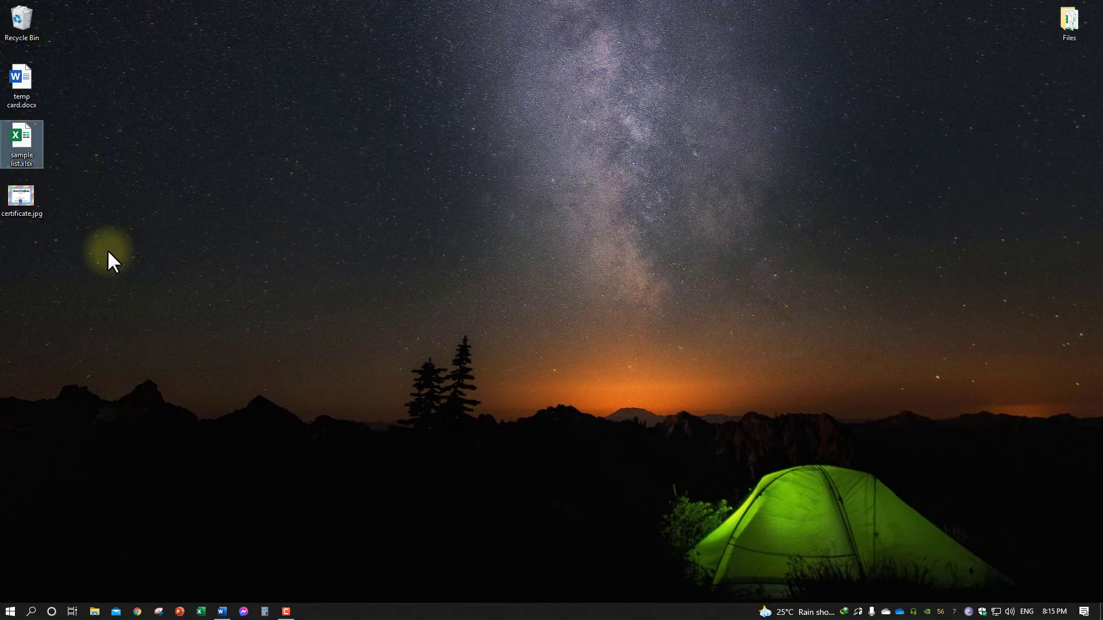
Reopen temp card.docx from the desktop in Word.
{"action": "double_click", "coordinate": [29, 80]}
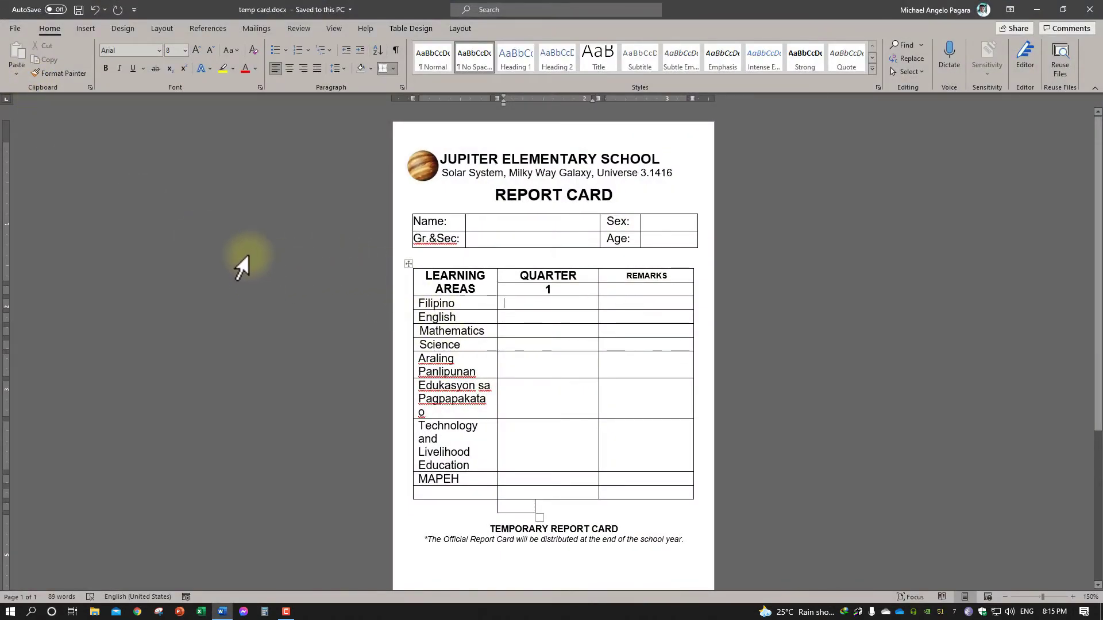
Choose the existing list sample list.xlsx on the Desktop as the mail merge recipients.
{"action": "left_click", "coordinate": [252, 30]}
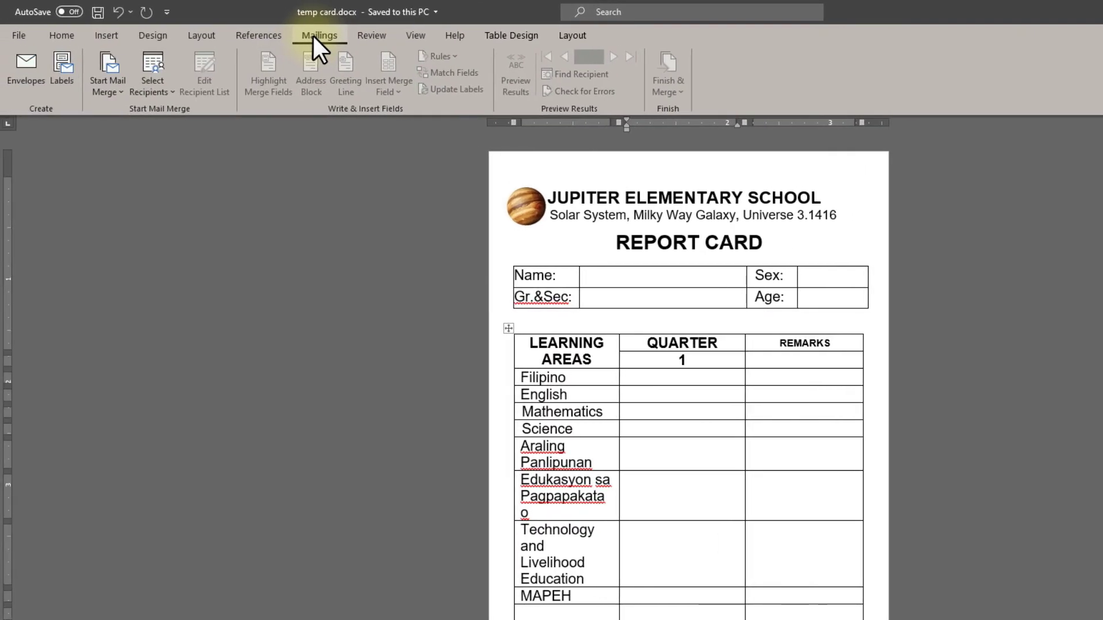
{"action": "left_click", "coordinate": [148, 88]}
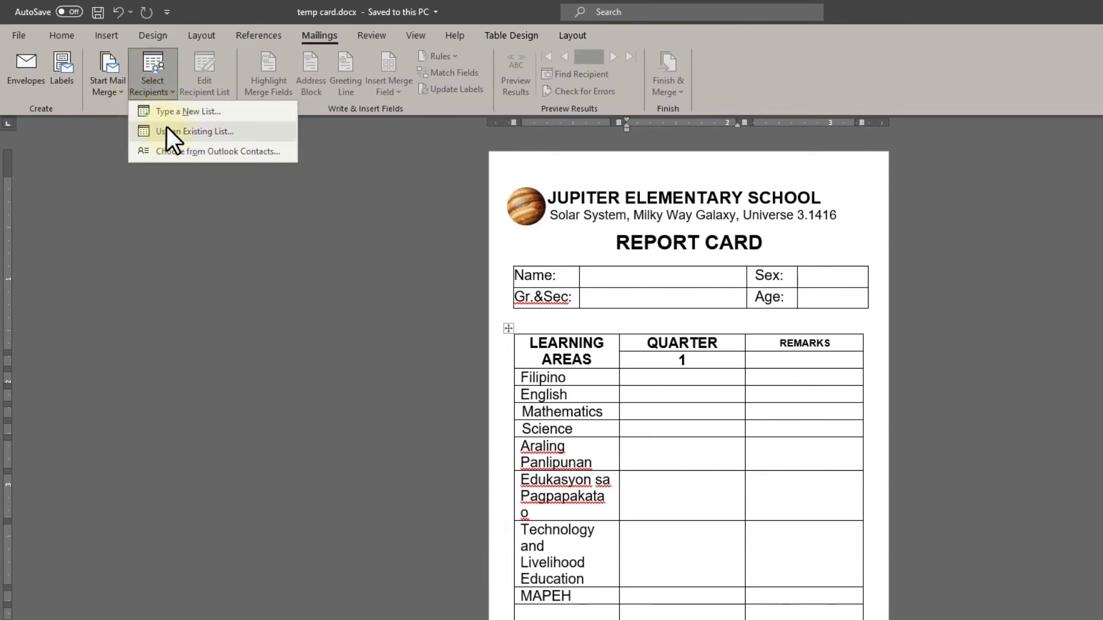
{"action": "left_click", "coordinate": [254, 132]}
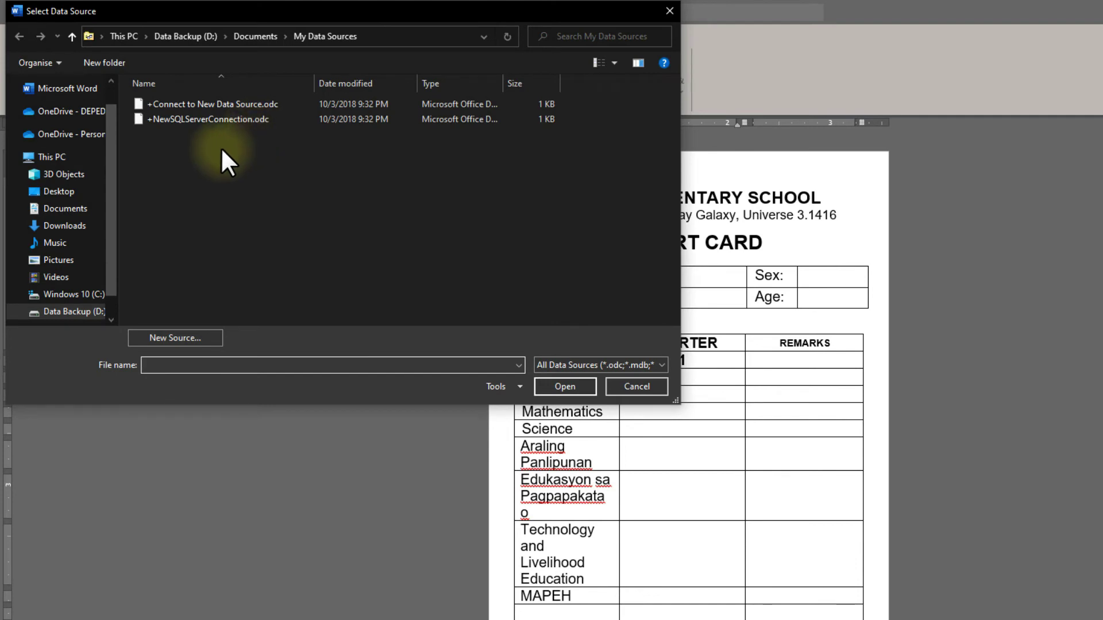
{"action": "left_click", "coordinate": [63, 194]}
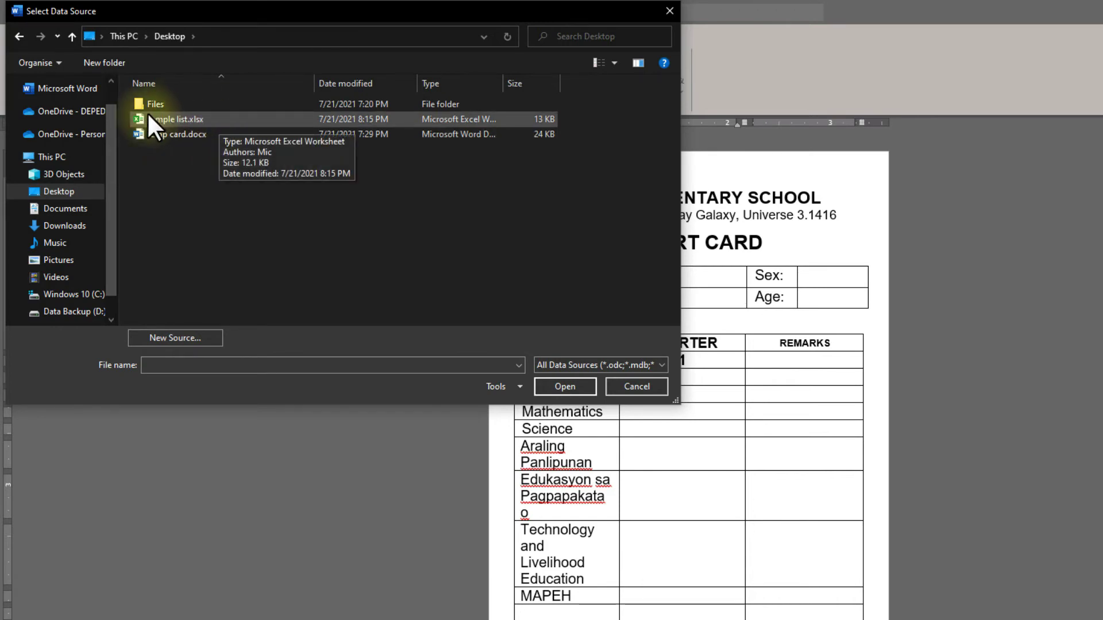
{"action": "left_click", "coordinate": [194, 115]}
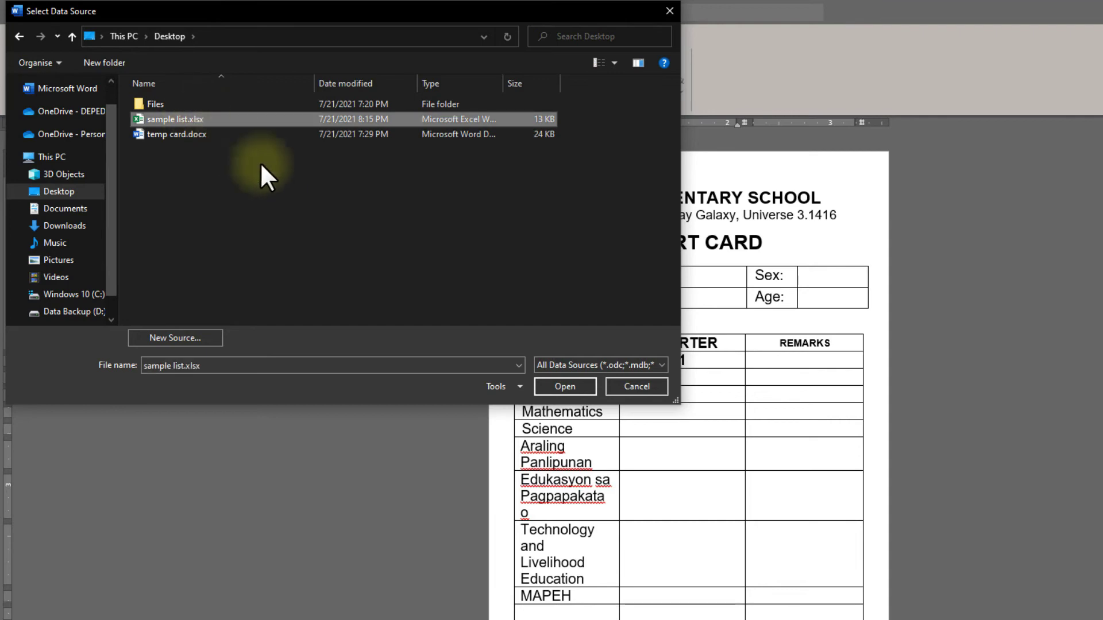
{"action": "left_click", "coordinate": [548, 386]}
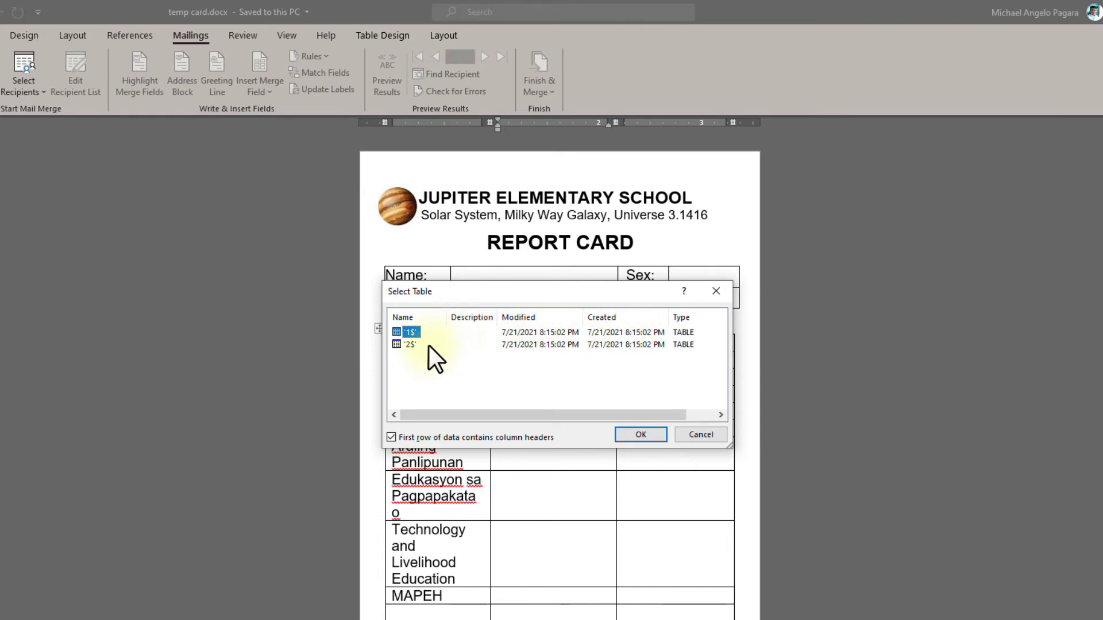
Use the '2$' sheet, with first-row column headers, as the recipient list.
{"action": "left_click", "coordinate": [590, 347]}
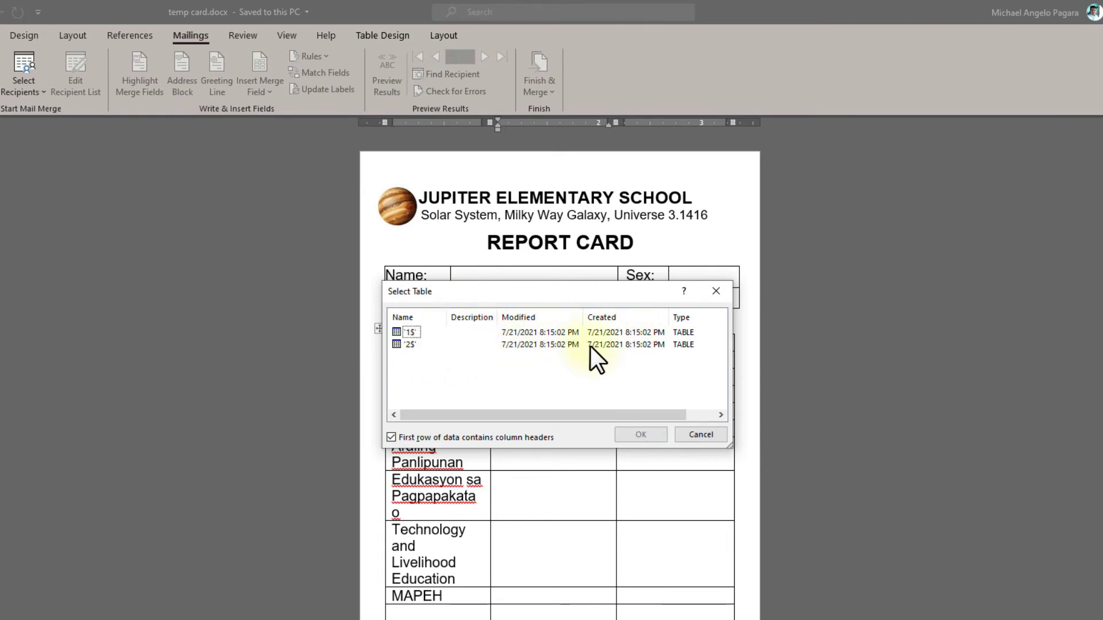
{"action": "left_click", "coordinate": [402, 347]}
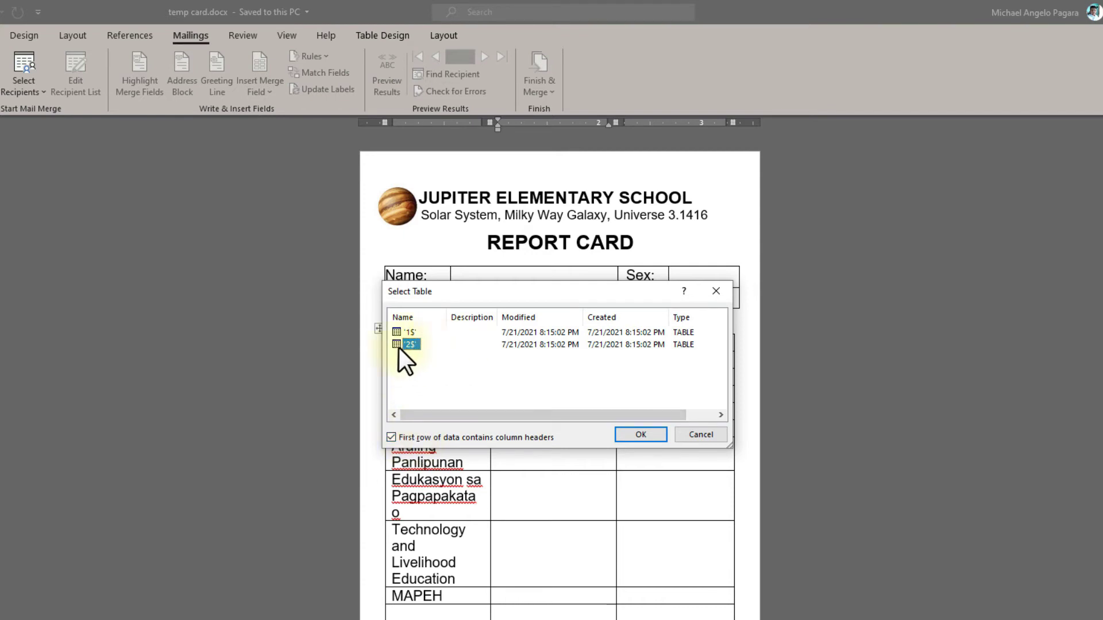
{"action": "left_click", "coordinate": [642, 435]}
{"action": "scroll", "coordinate": [611, 456], "scroll_direction": "down", "scroll_amount": 5}
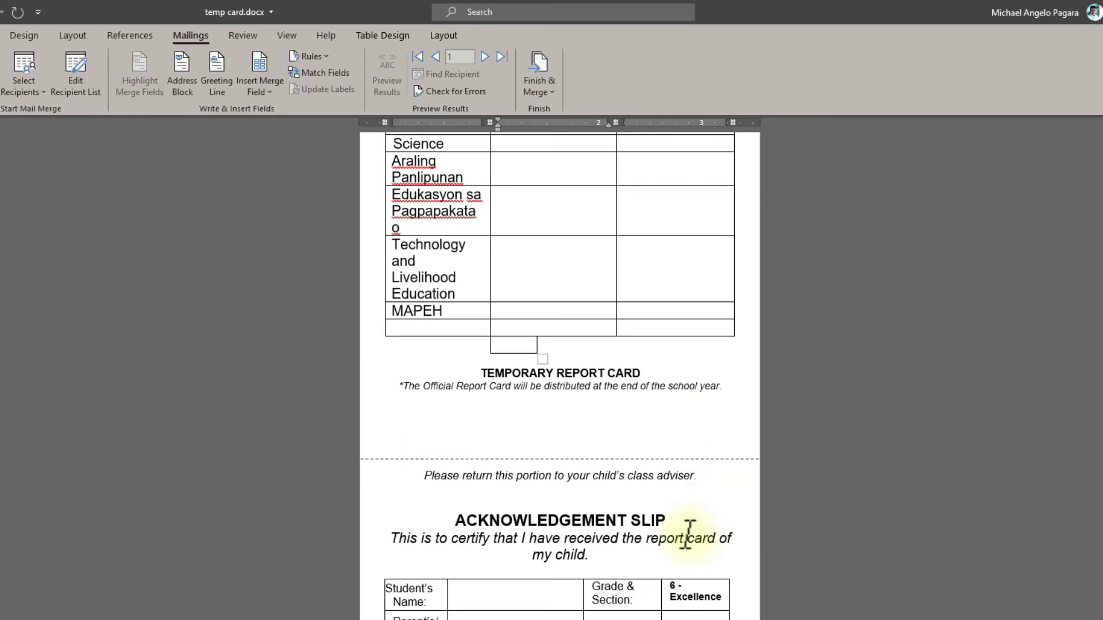
Remove bold from the test text in the report card's Name cell.
{"action": "scroll", "coordinate": [689, 533], "scroll_direction": "up", "scroll_amount": 5}
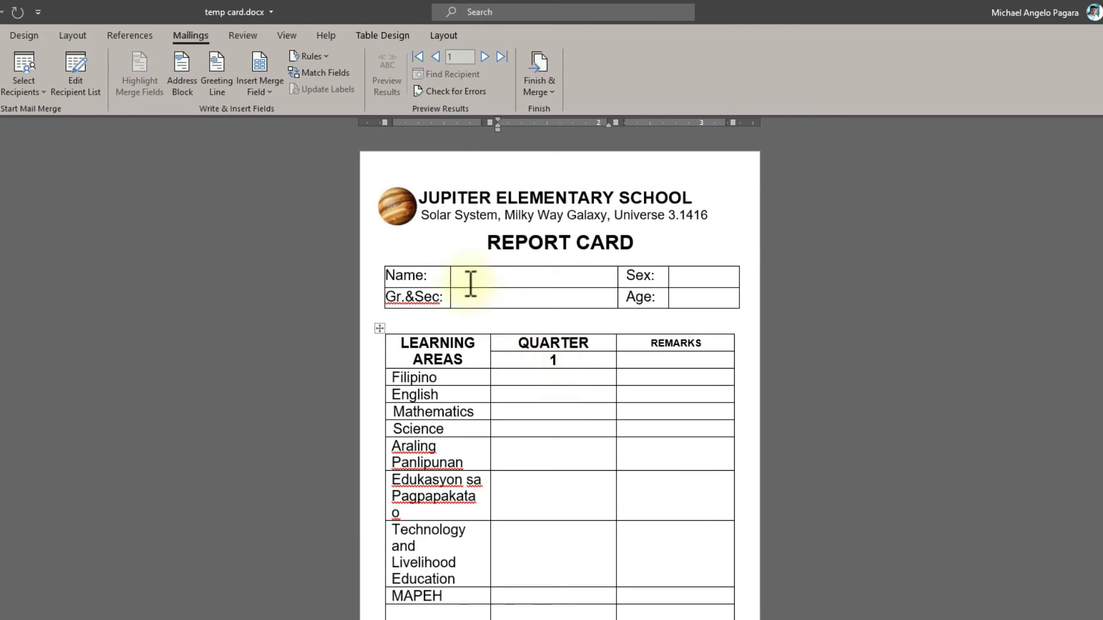
{"action": "left_click", "coordinate": [471, 281]}
{"action": "type", "text": "kklkm"}
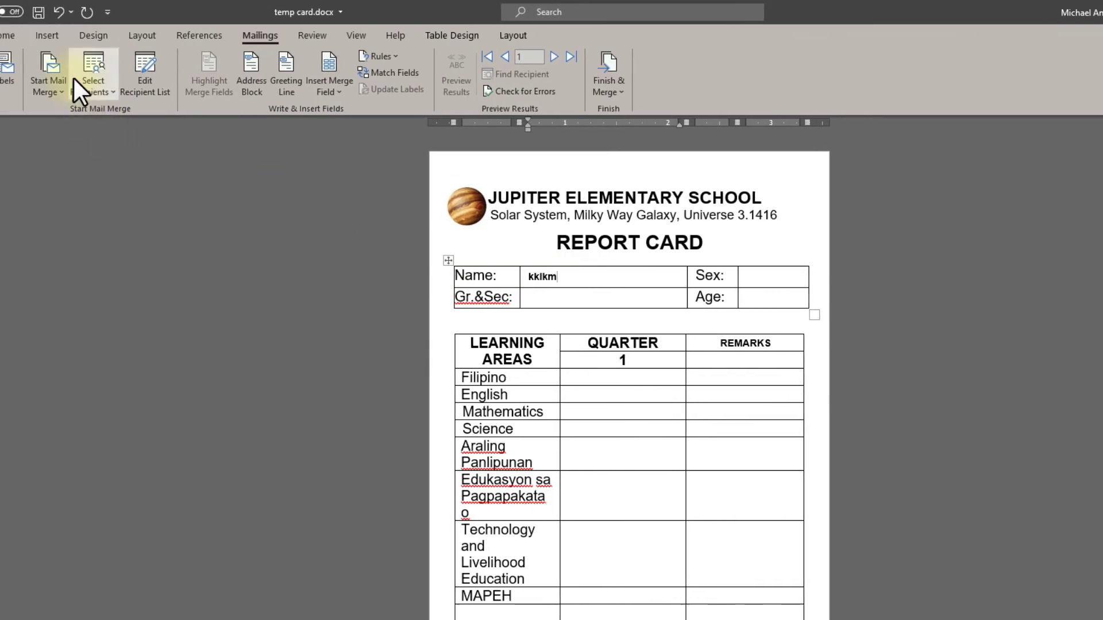
{"action": "left_click", "coordinate": [71, 35]}
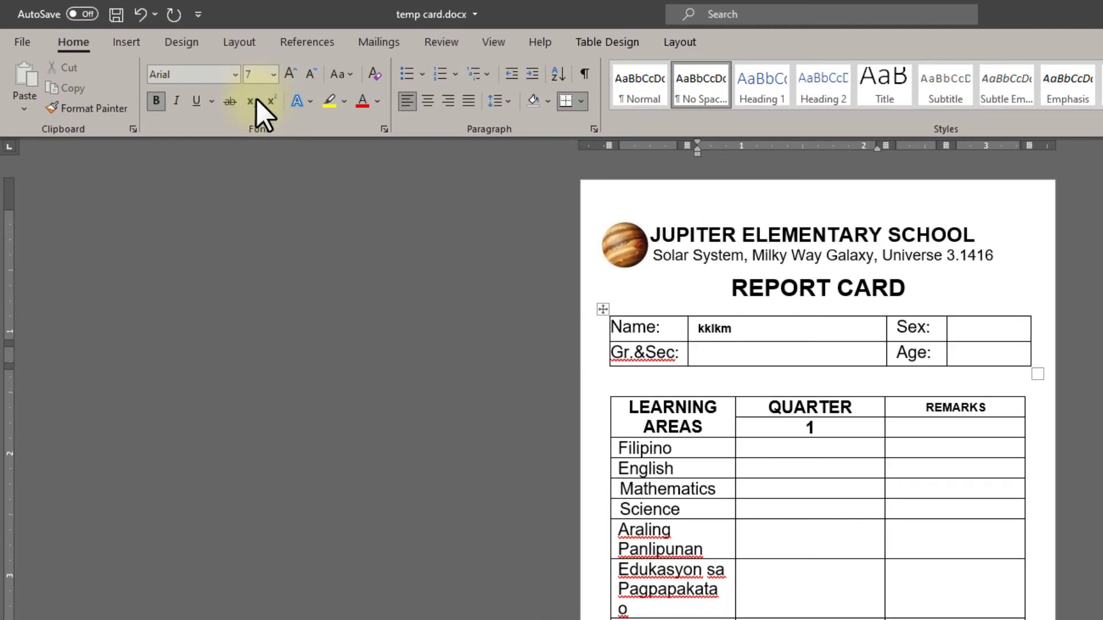
{"action": "left_click_drag", "start_coordinate": [771, 328], "coordinate": [703, 329]}
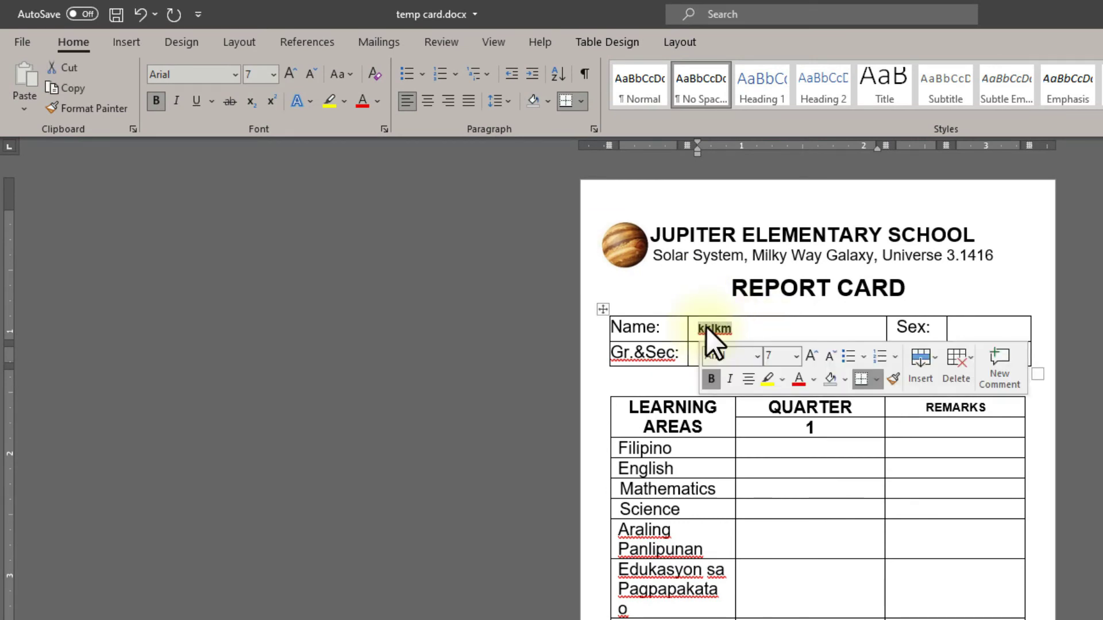
{"action": "left_click", "coordinate": [743, 328]}
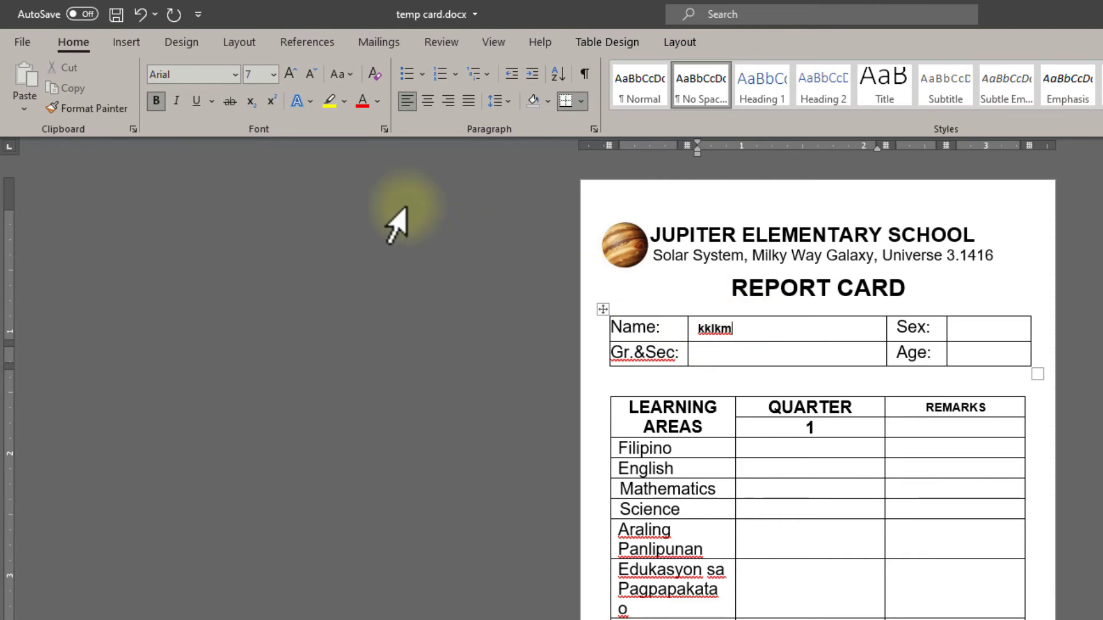
{"action": "left_click_drag", "start_coordinate": [746, 327], "coordinate": [701, 329]}
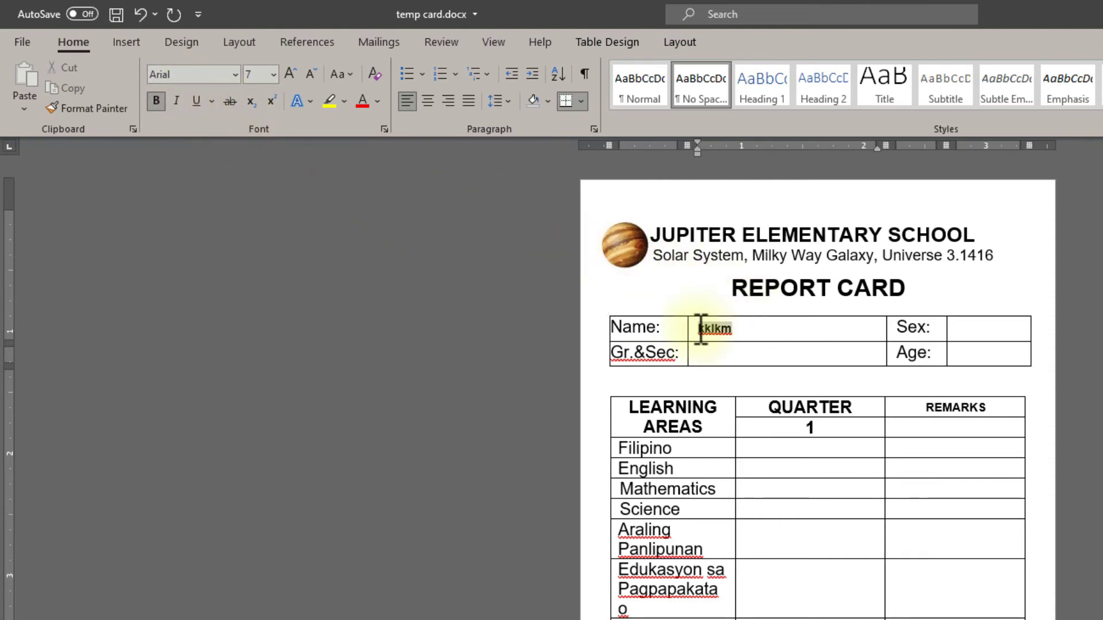
{"action": "left_click", "coordinate": [155, 102]}
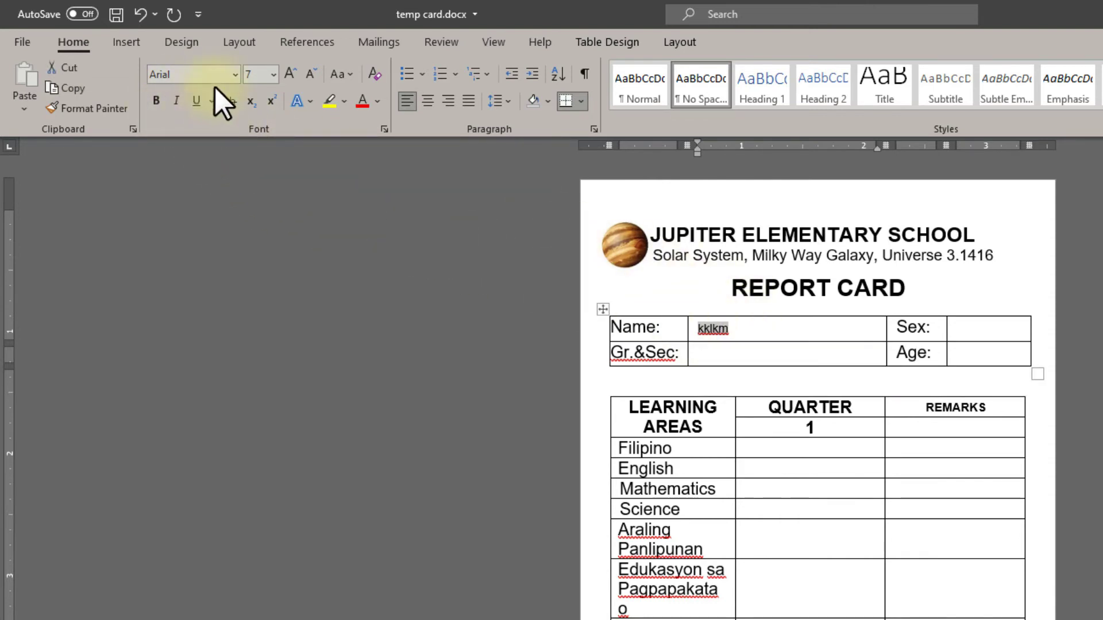
{"action": "left_click", "coordinate": [732, 327]}
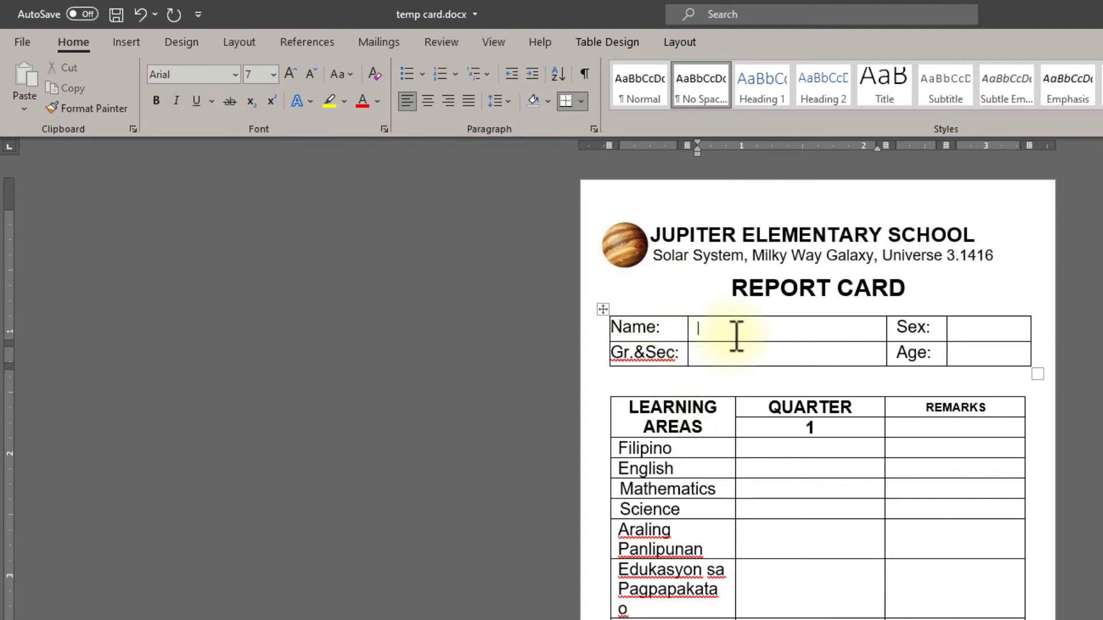
Turn off bold in the Gr.&Sec cell and check the Sex and Age cells.
{"action": "left_click", "coordinate": [755, 351]}
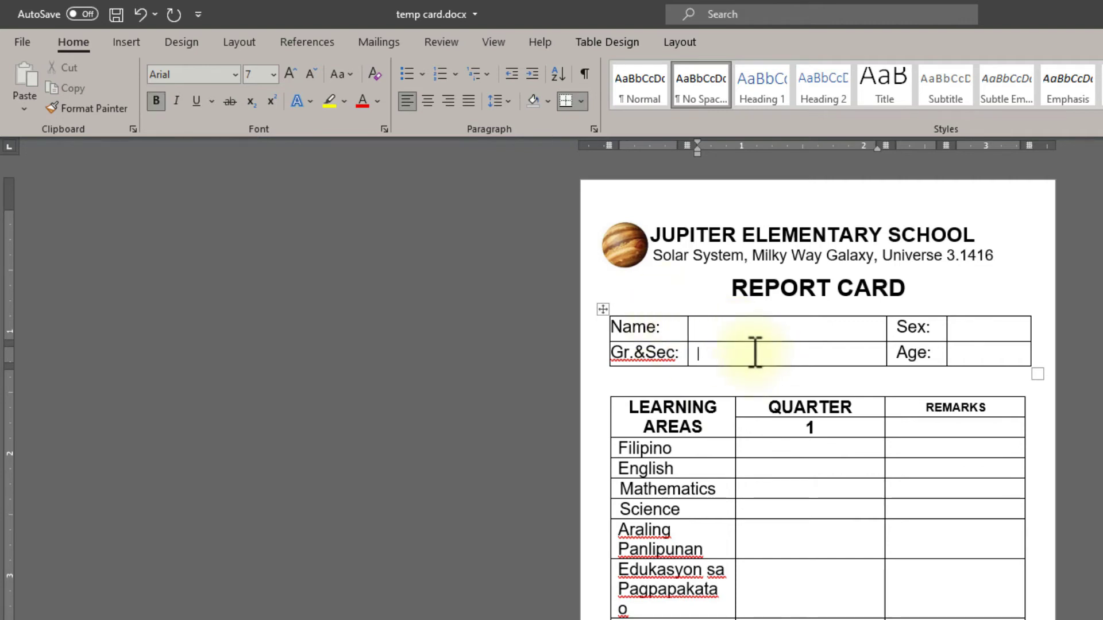
{"action": "left_click", "coordinate": [156, 101]}
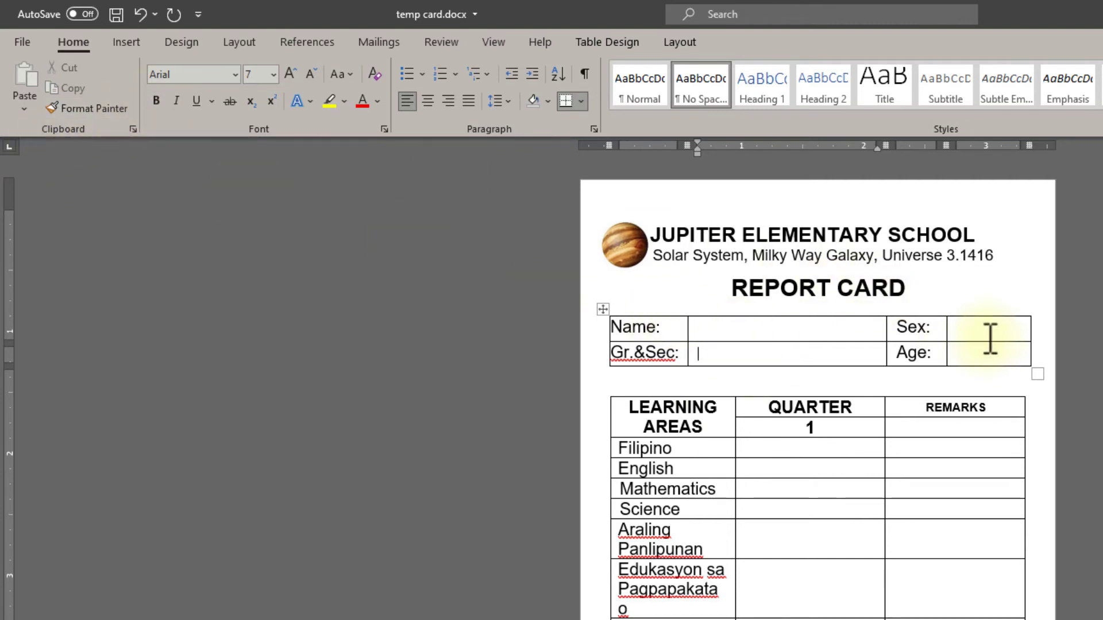
{"action": "left_click_drag", "start_coordinate": [990, 339], "coordinate": [987, 352]}
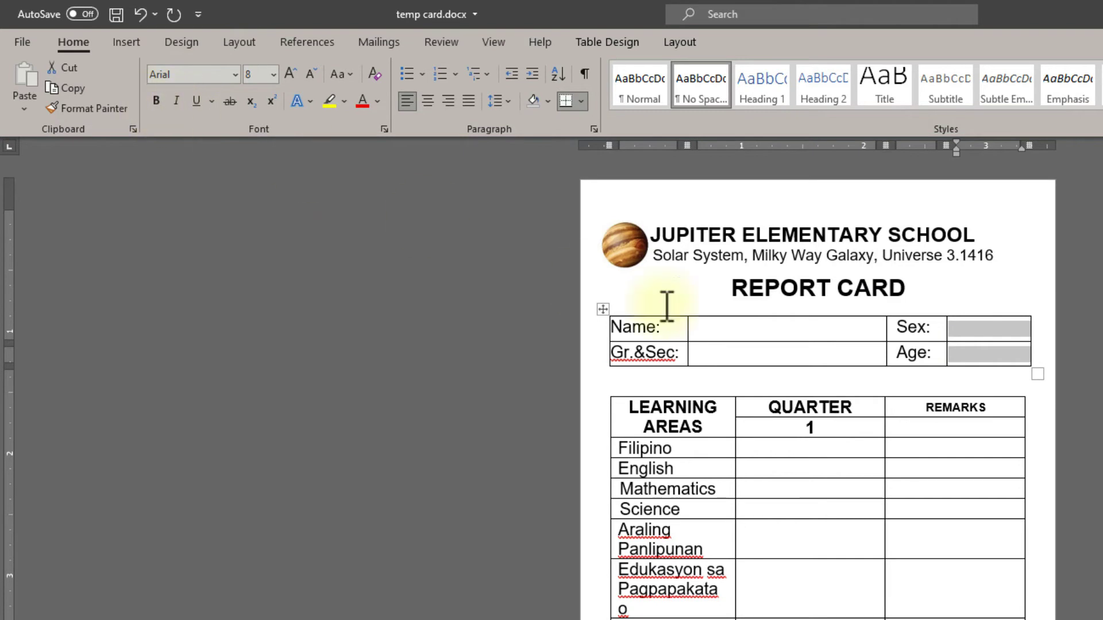
{"action": "left_click", "coordinate": [718, 330]}
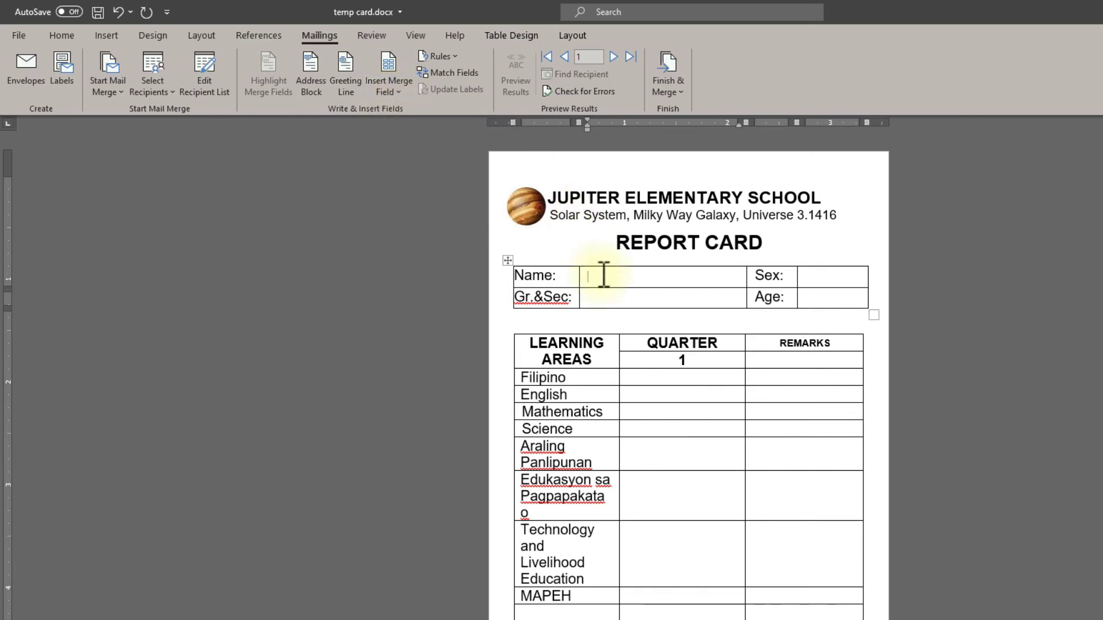
Insert the «Name» merge field and enter '4 - Matapat' in the Gr.&Sec cell.
{"action": "left_click", "coordinate": [395, 92]}
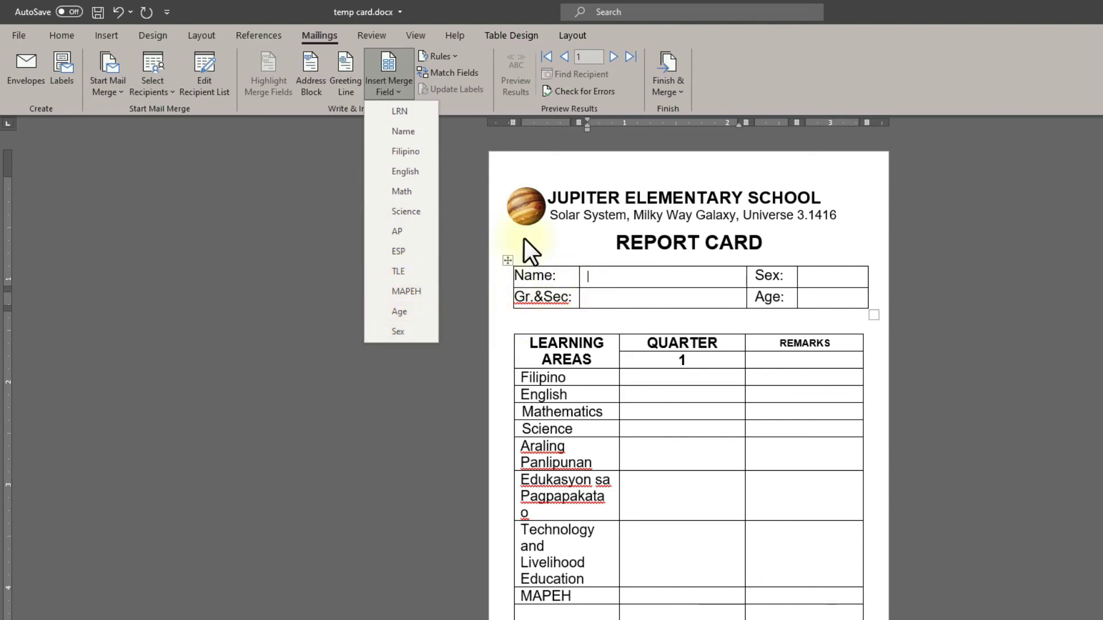
{"action": "left_click", "coordinate": [410, 132]}
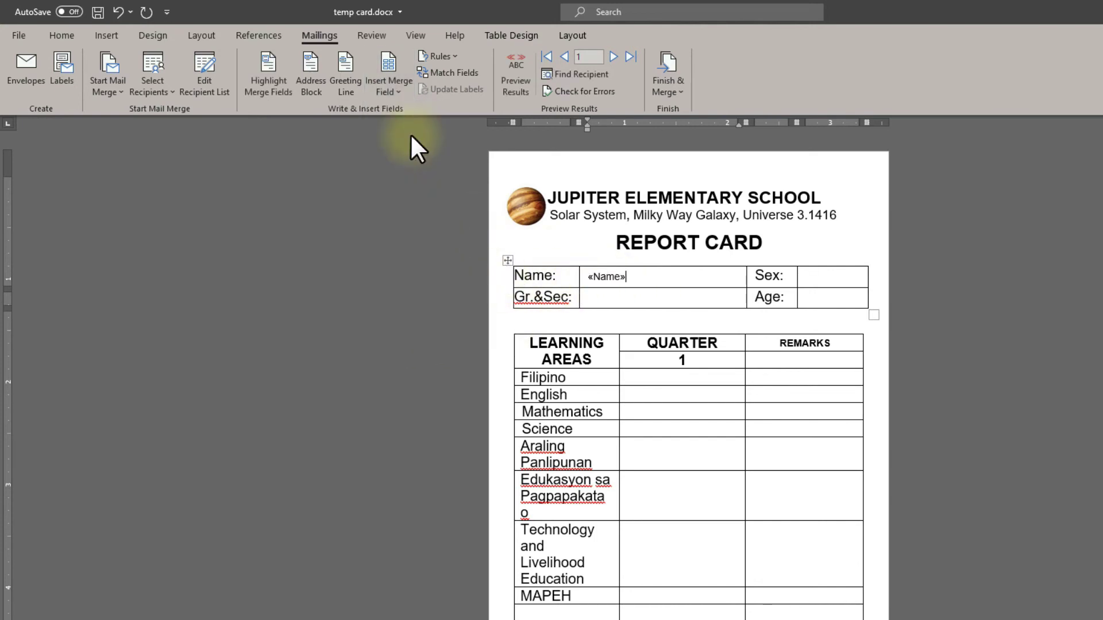
{"action": "left_click", "coordinate": [608, 302]}
{"action": "type", "text": "Matapat"}
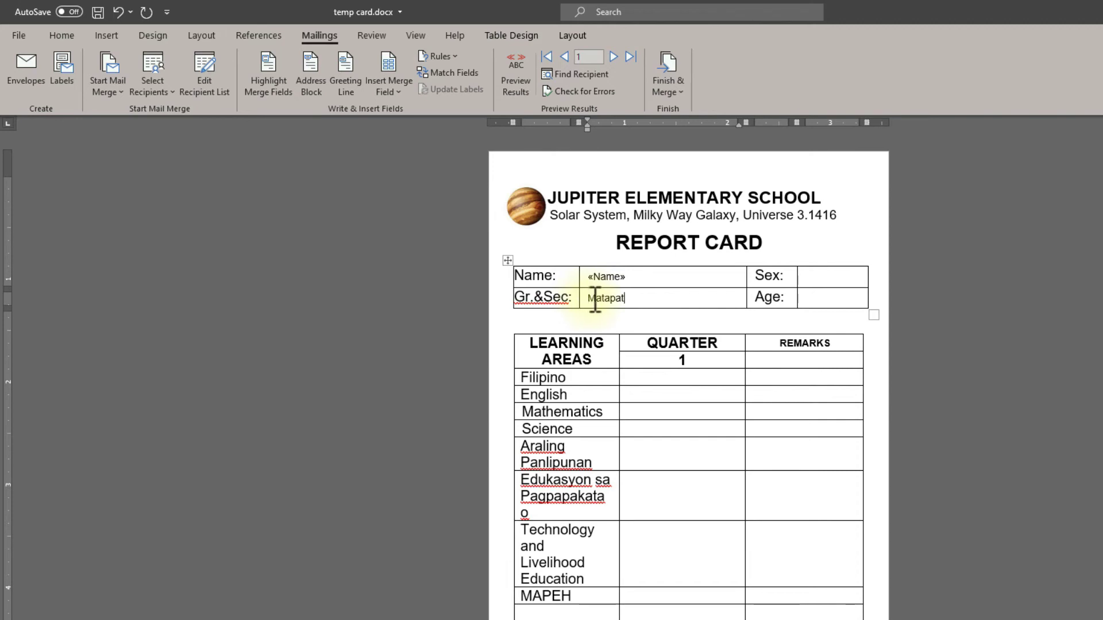
{"action": "type", "text": "4 -"}
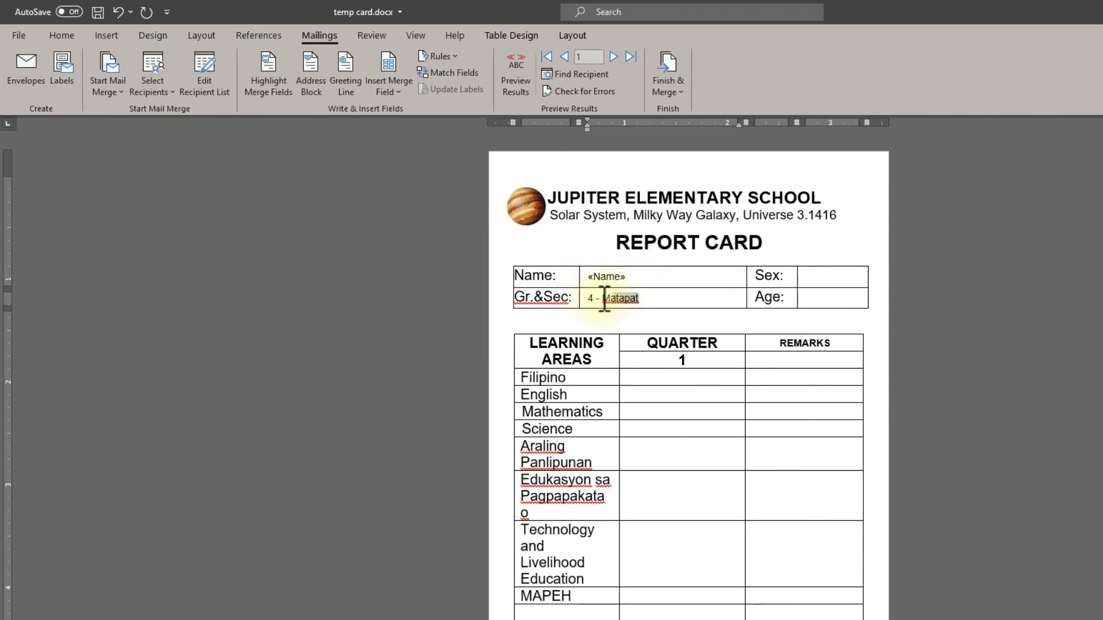
{"action": "left_click", "coordinate": [601, 298]}
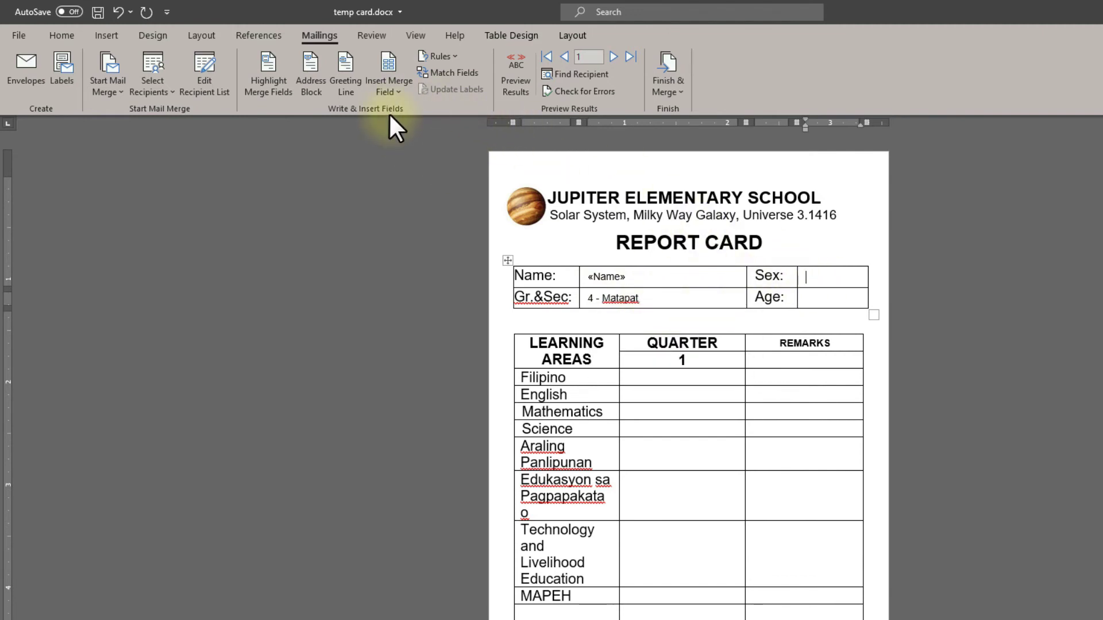
Insert the «Sex» and «Age» merge fields into their header cells.
{"action": "left_click", "coordinate": [390, 94]}
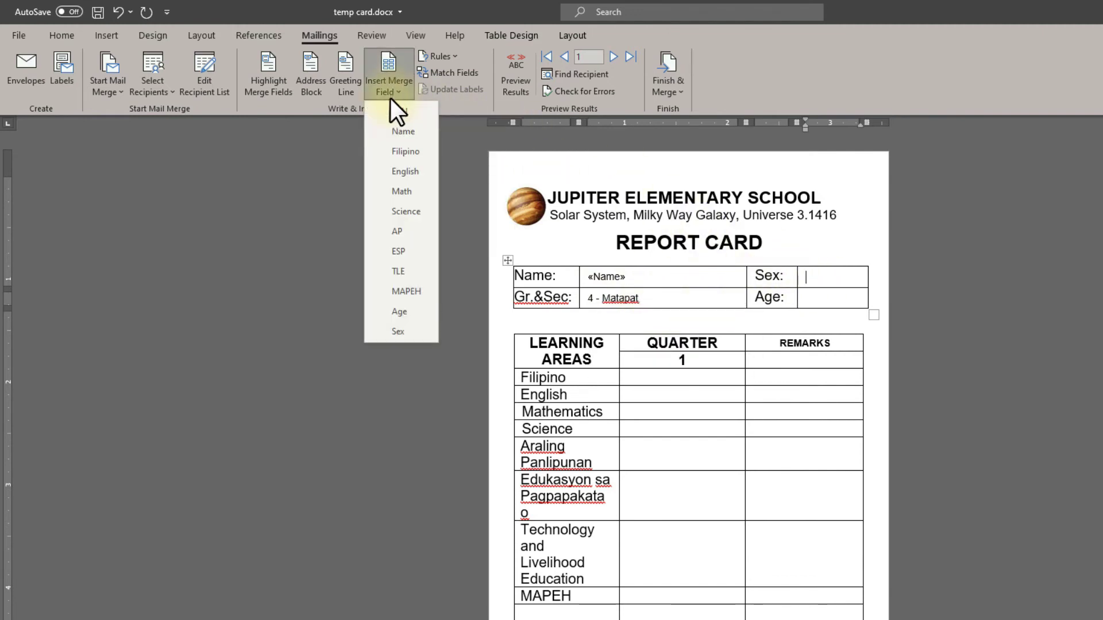
{"action": "left_click", "coordinate": [404, 331]}
{"action": "left_click", "coordinate": [816, 297]}
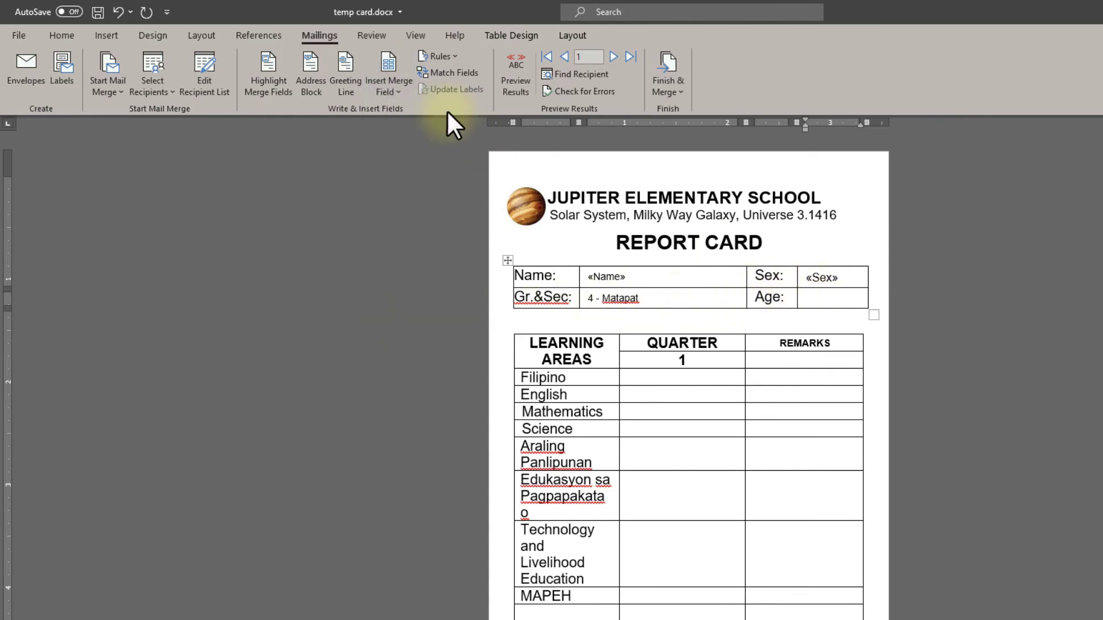
{"action": "left_click", "coordinate": [400, 95]}
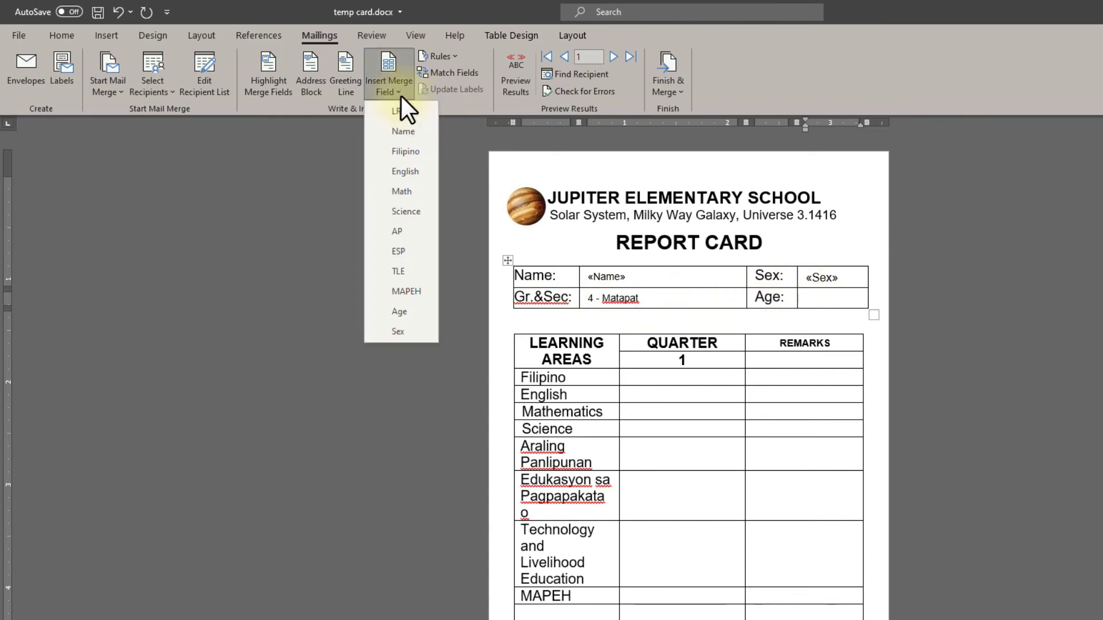
{"action": "left_click", "coordinate": [400, 311]}
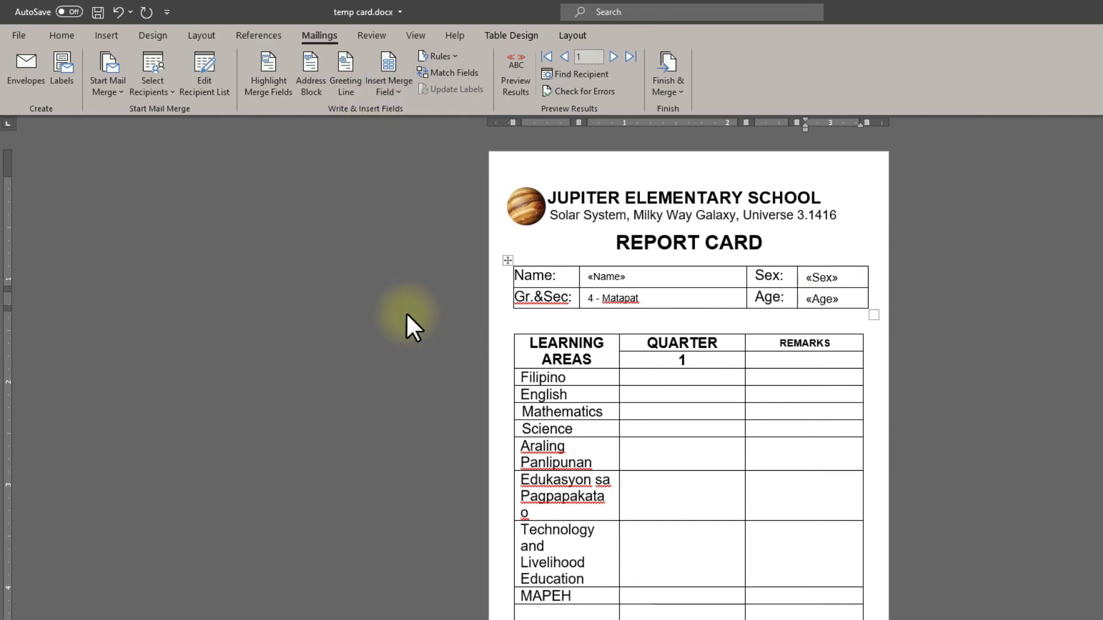
Insert «Filipino», «English», «Math» and «Science» merge fields into their Quarter 1 cells.
{"action": "left_click", "coordinate": [670, 376]}
{"action": "type", "text": "1"}
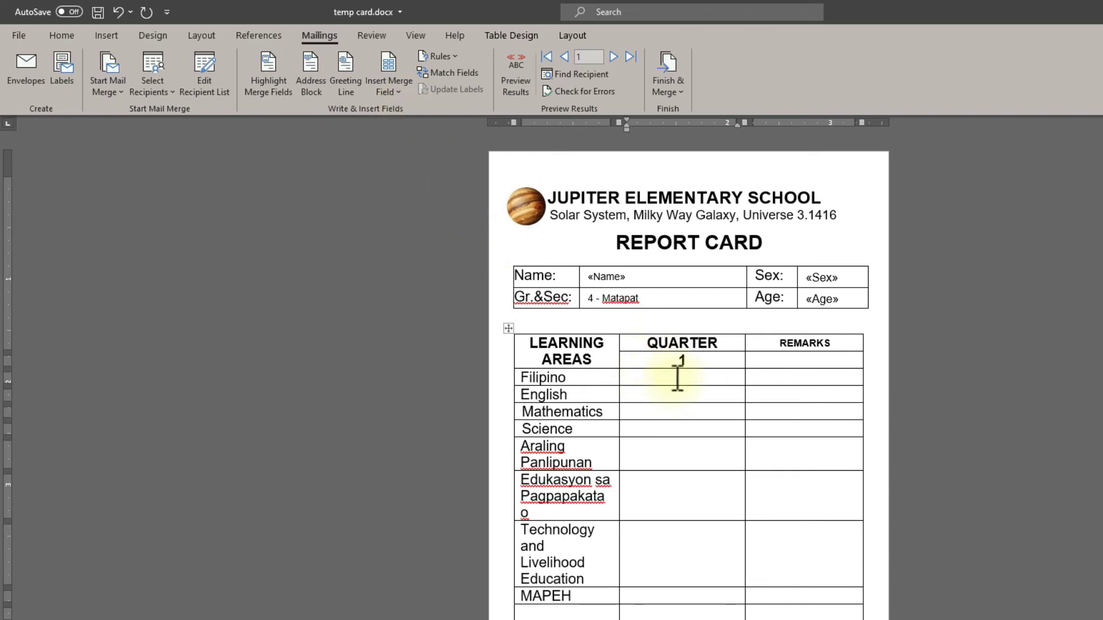
{"action": "left_click", "coordinate": [395, 98]}
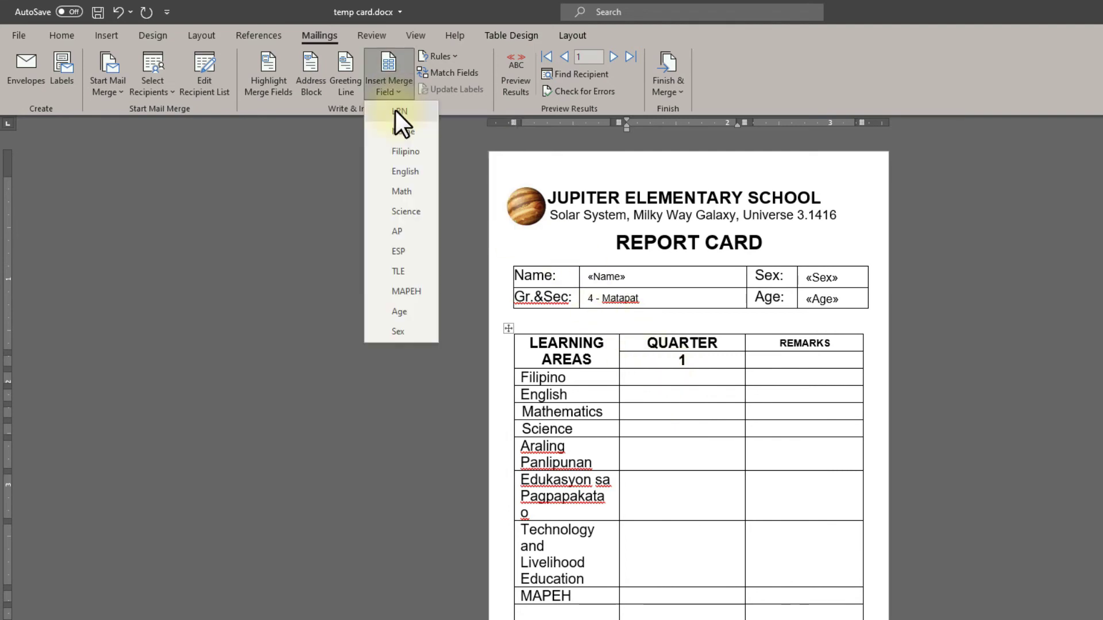
{"action": "left_click", "coordinate": [401, 152]}
{"action": "left_click", "coordinate": [643, 395]}
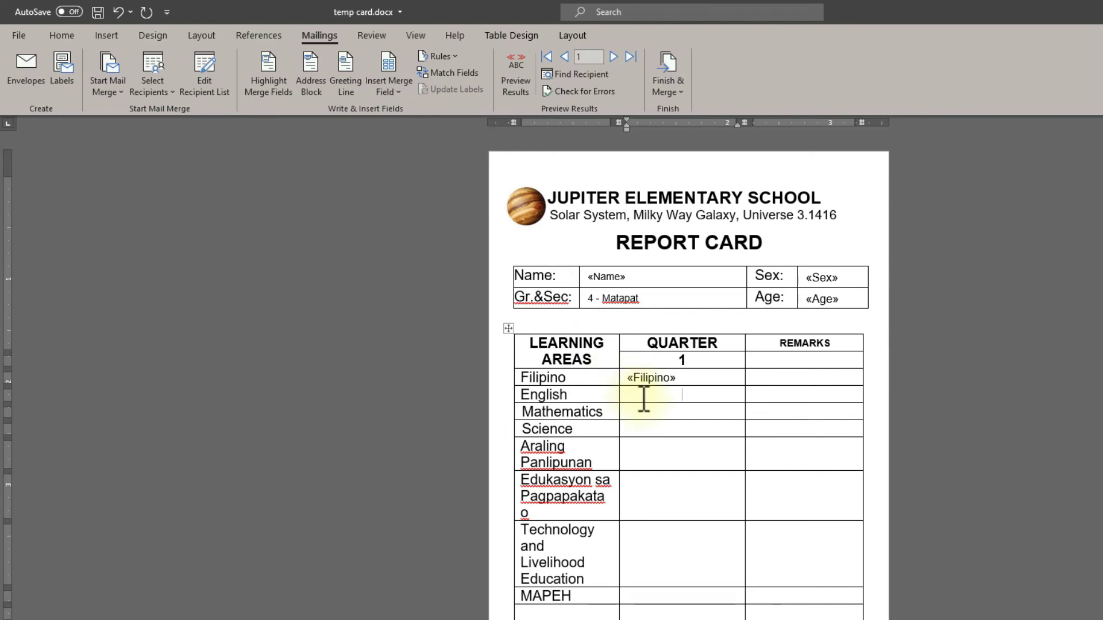
{"action": "left_click", "coordinate": [388, 87]}
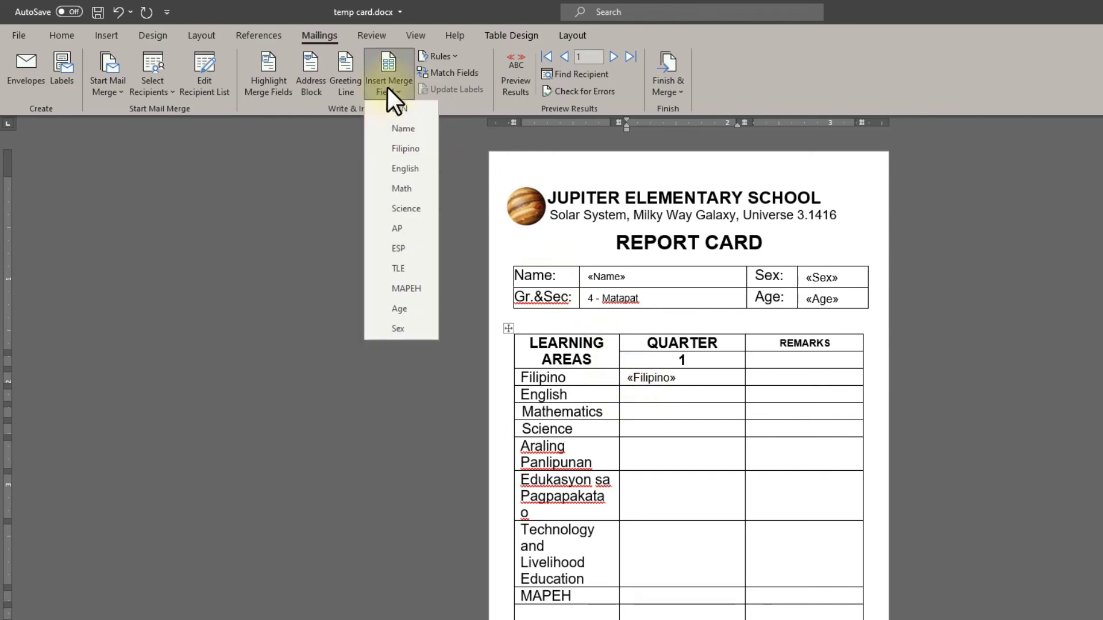
{"action": "left_click", "coordinate": [404, 171]}
{"action": "left_click", "coordinate": [640, 411]}
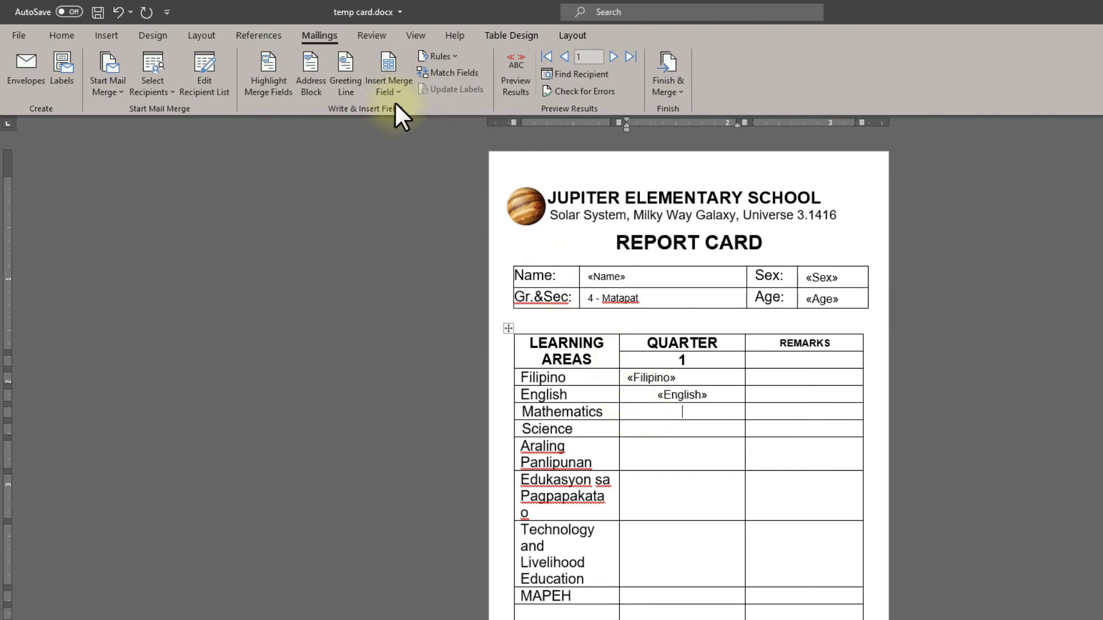
{"action": "left_click", "coordinate": [389, 86]}
{"action": "left_click", "coordinate": [398, 192]}
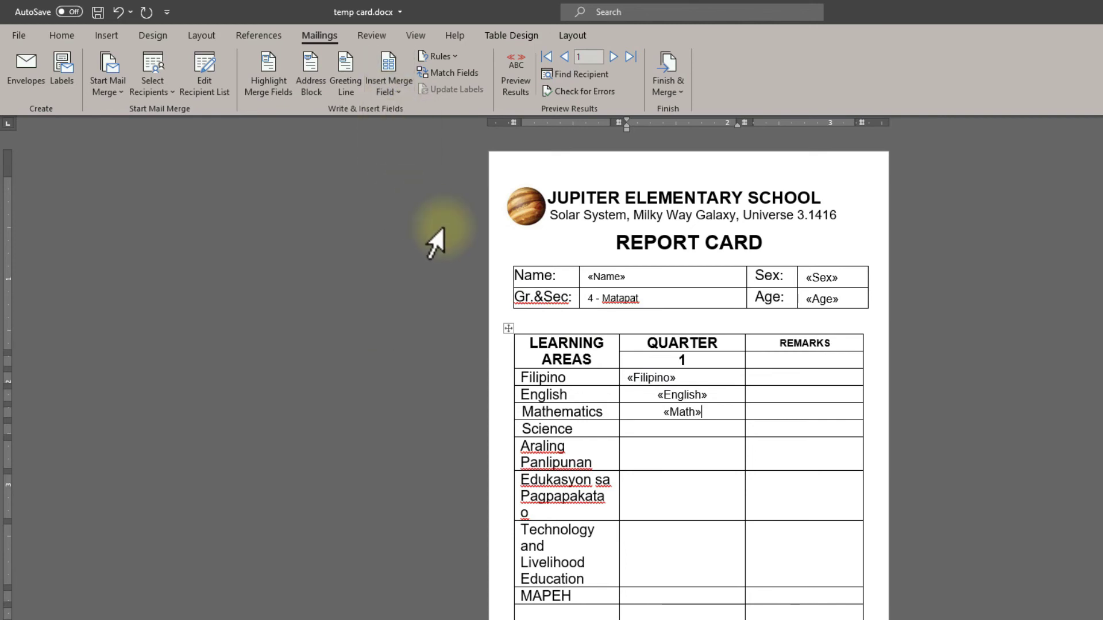
{"action": "left_click", "coordinate": [635, 429]}
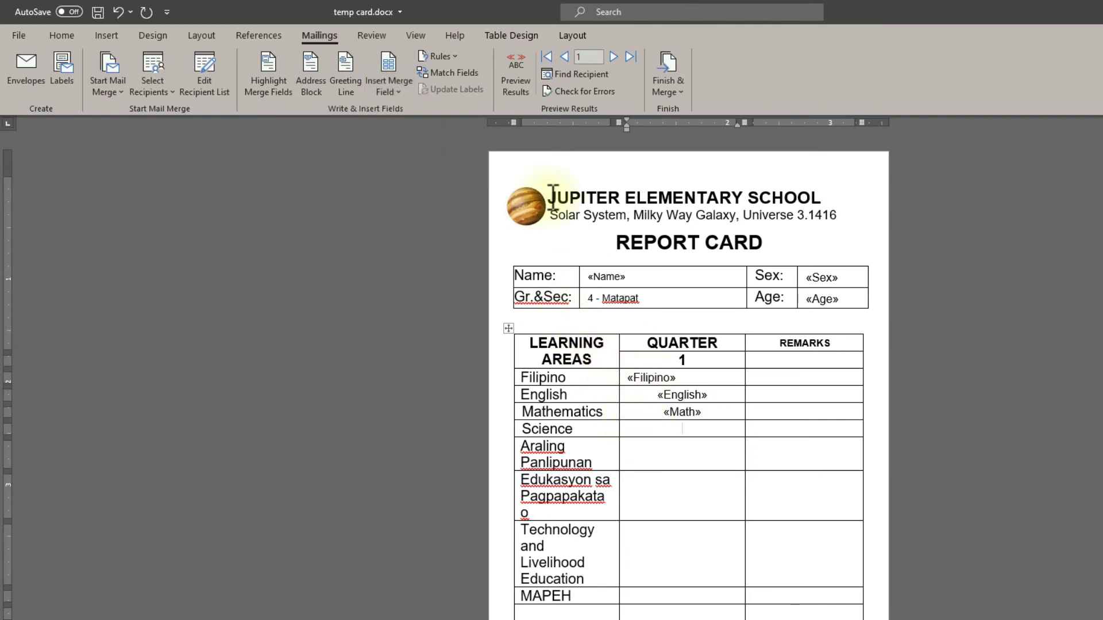
{"action": "left_click", "coordinate": [391, 92]}
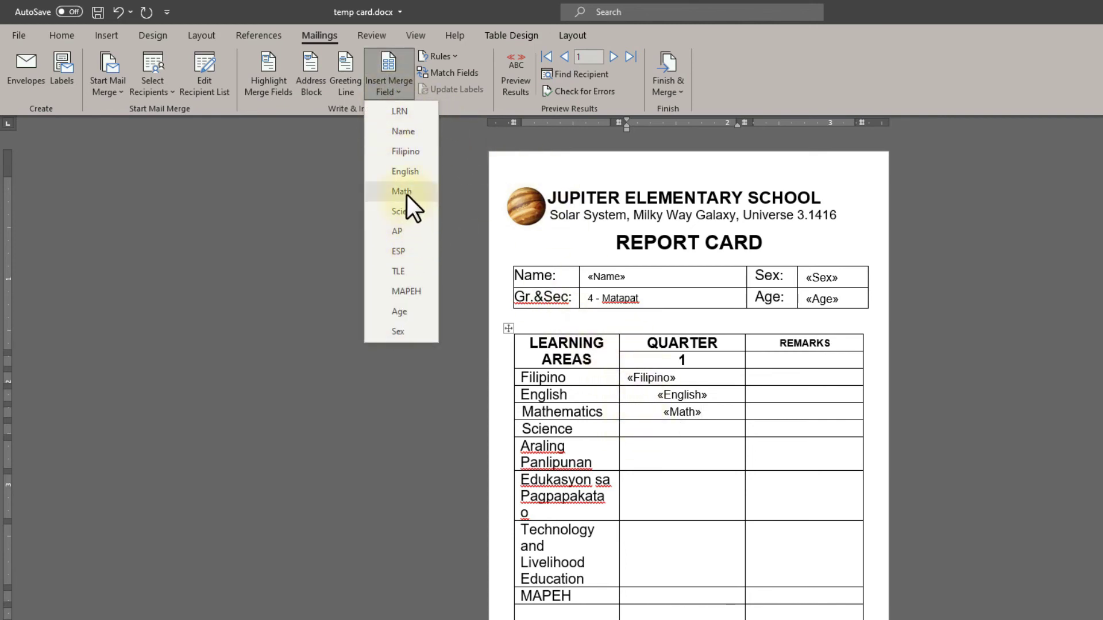
{"action": "left_click", "coordinate": [406, 211]}
Insert «AP», «ESP», «TLE» and «MAPEH» merge fields, then select the grade column.
{"action": "left_click", "coordinate": [633, 446]}
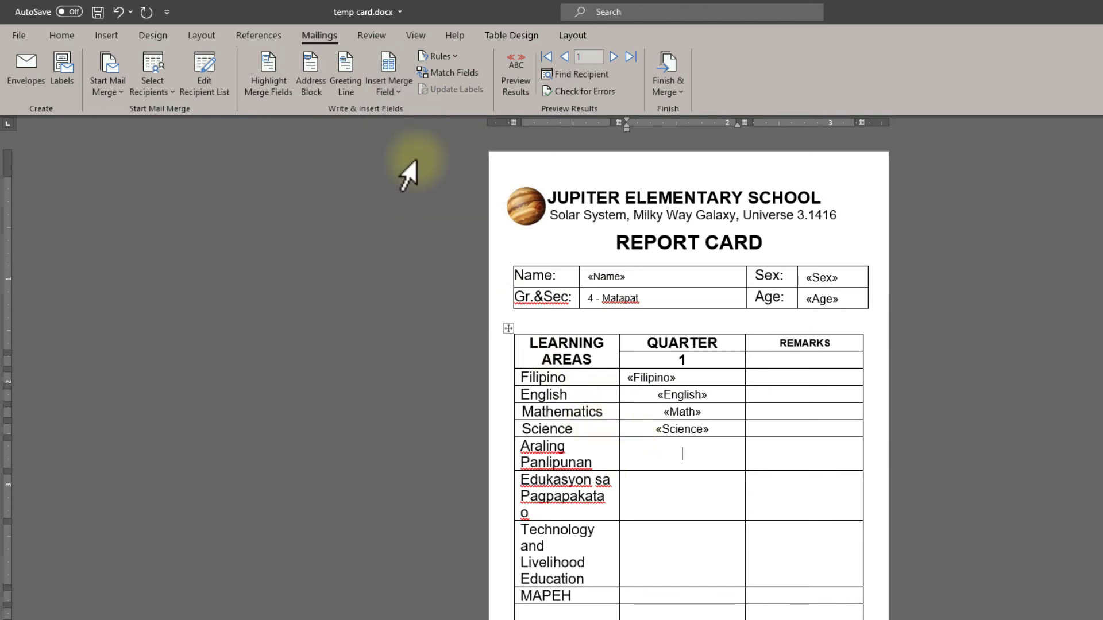
{"action": "left_click", "coordinate": [387, 94]}
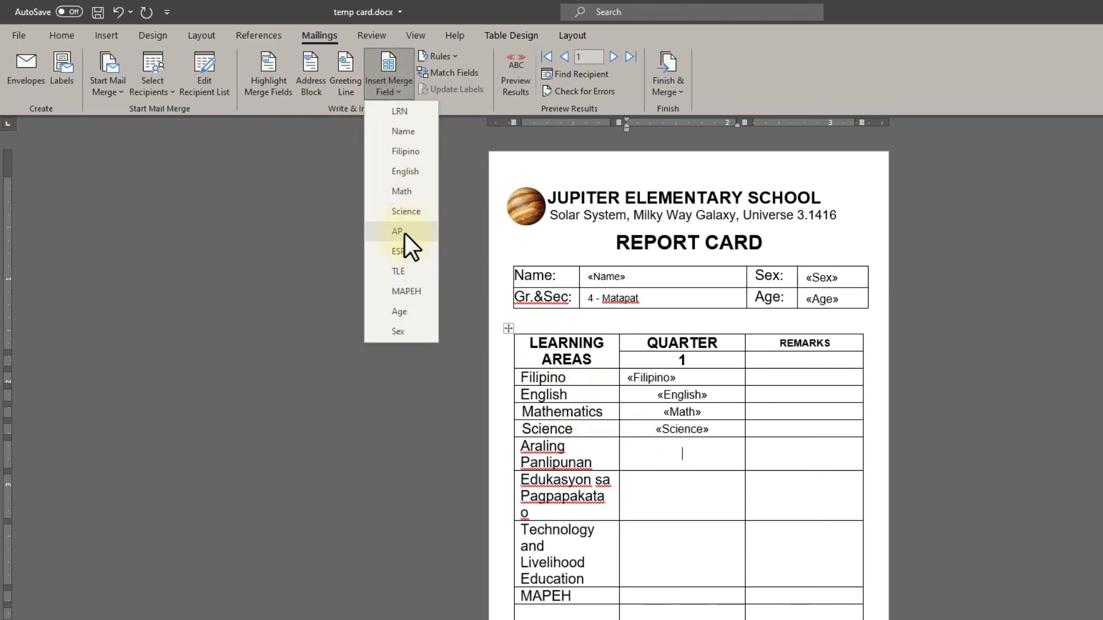
{"action": "left_click", "coordinate": [404, 234]}
{"action": "left_click", "coordinate": [687, 494]}
{"action": "left_click", "coordinate": [391, 92]}
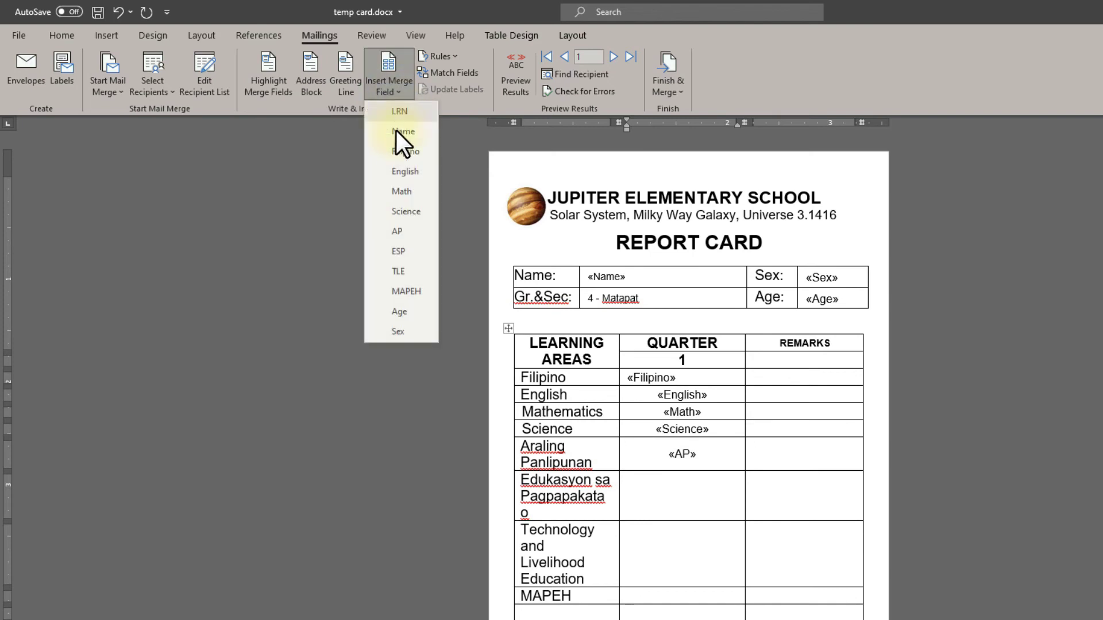
{"action": "left_click", "coordinate": [405, 248]}
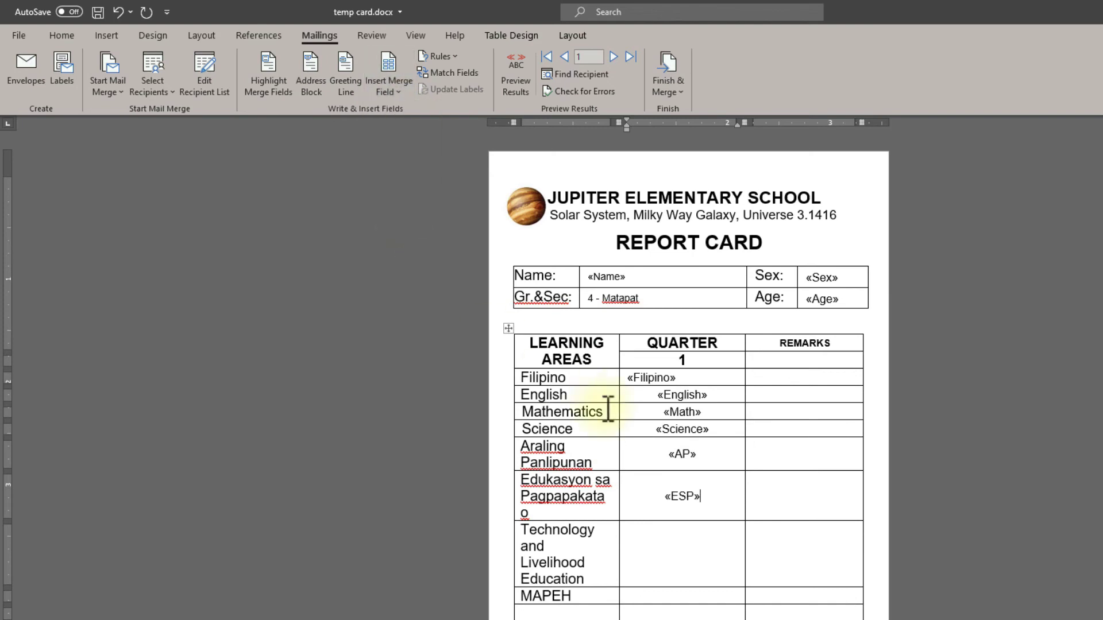
{"action": "left_click", "coordinate": [664, 567]}
{"action": "left_click", "coordinate": [389, 95]}
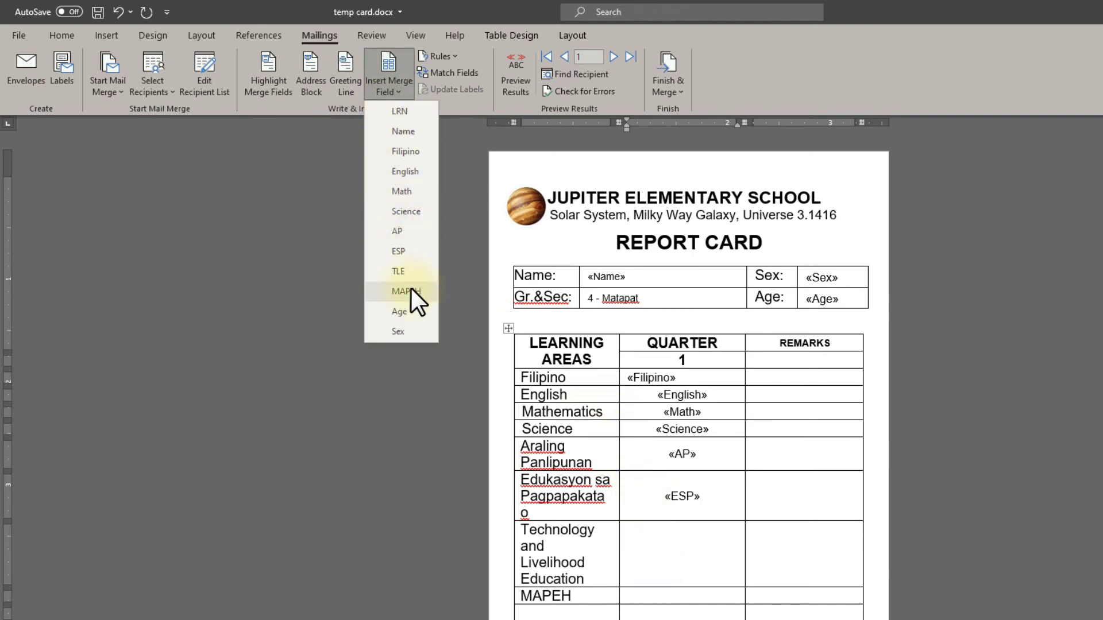
{"action": "left_click", "coordinate": [402, 270]}
{"action": "left_click", "coordinate": [674, 597]}
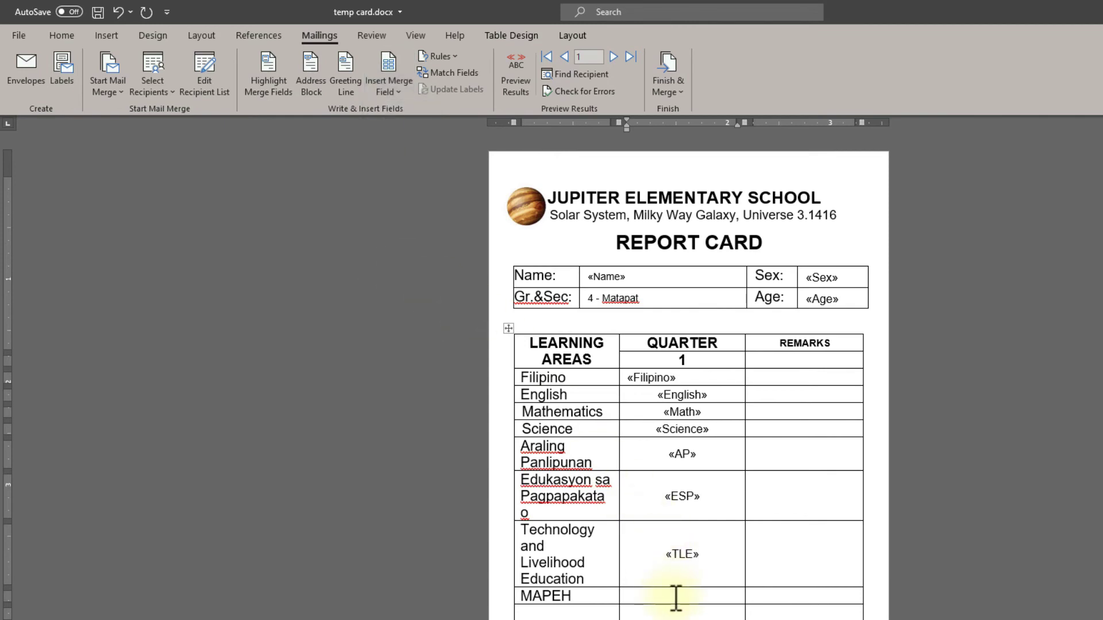
{"action": "left_click", "coordinate": [387, 93]}
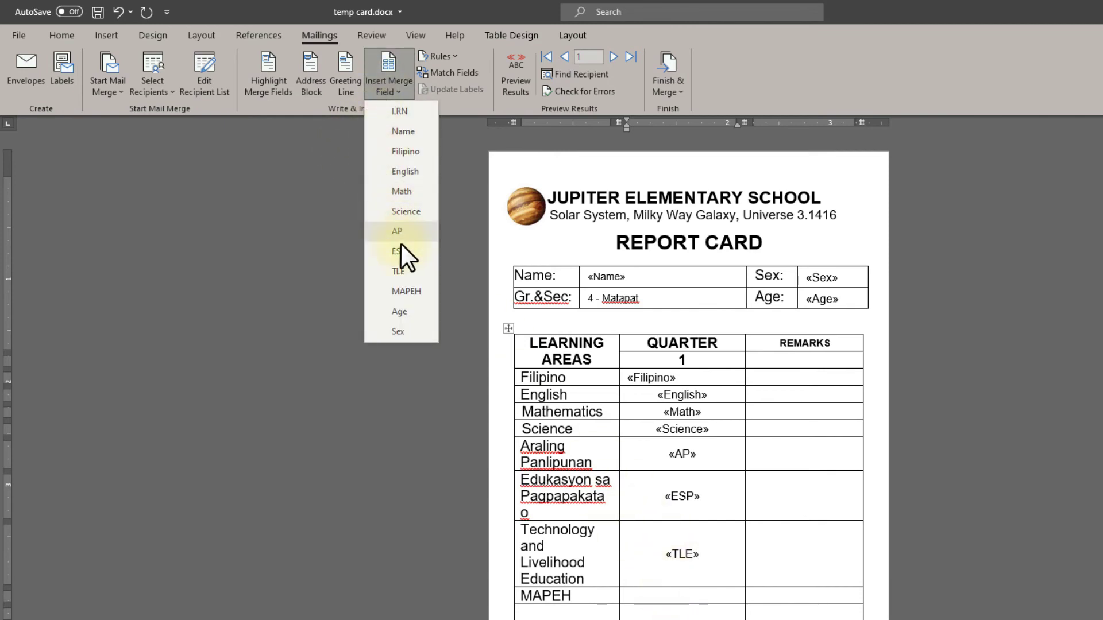
{"action": "left_click", "coordinate": [406, 287]}
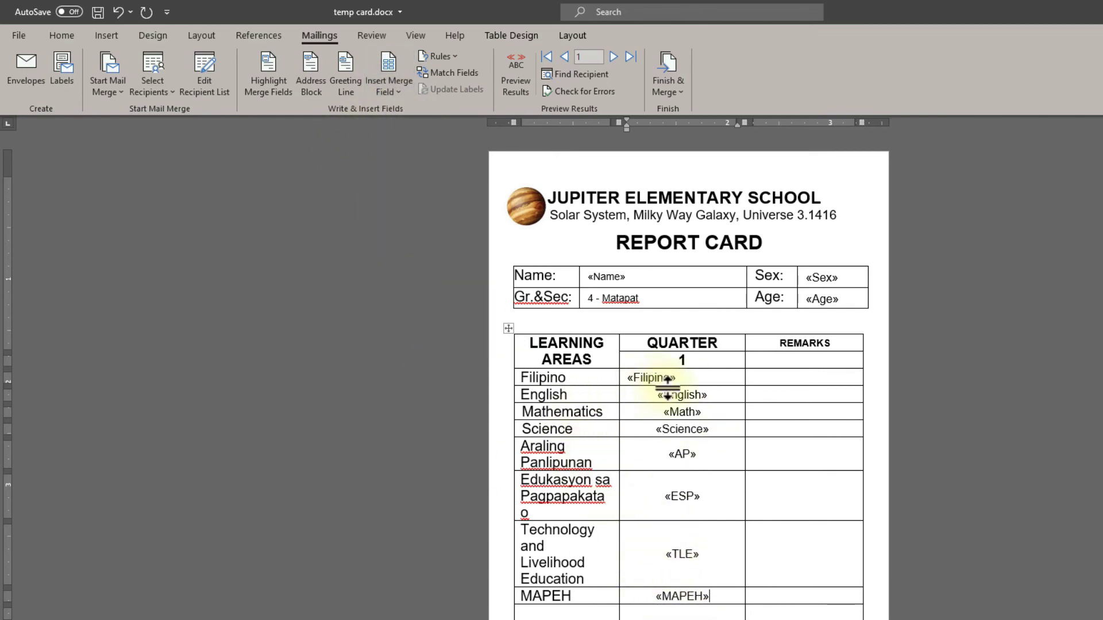
{"action": "left_click_drag", "start_coordinate": [689, 377], "coordinate": [696, 594]}
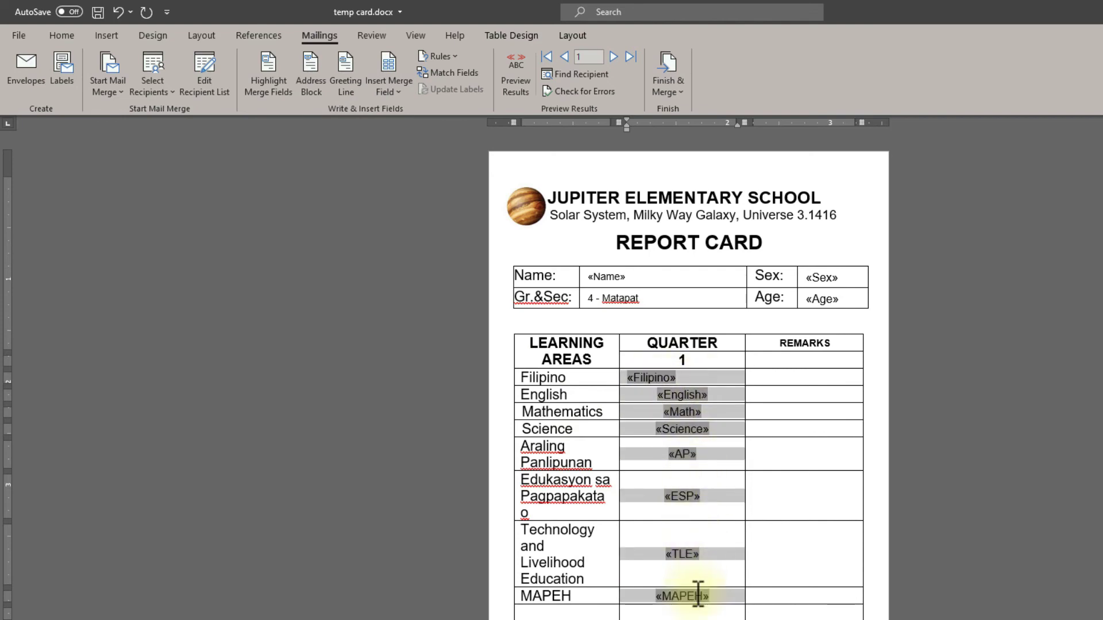
Centre the grade merge fields in the Quarter 1 column.
{"action": "left_click", "coordinate": [60, 35]}
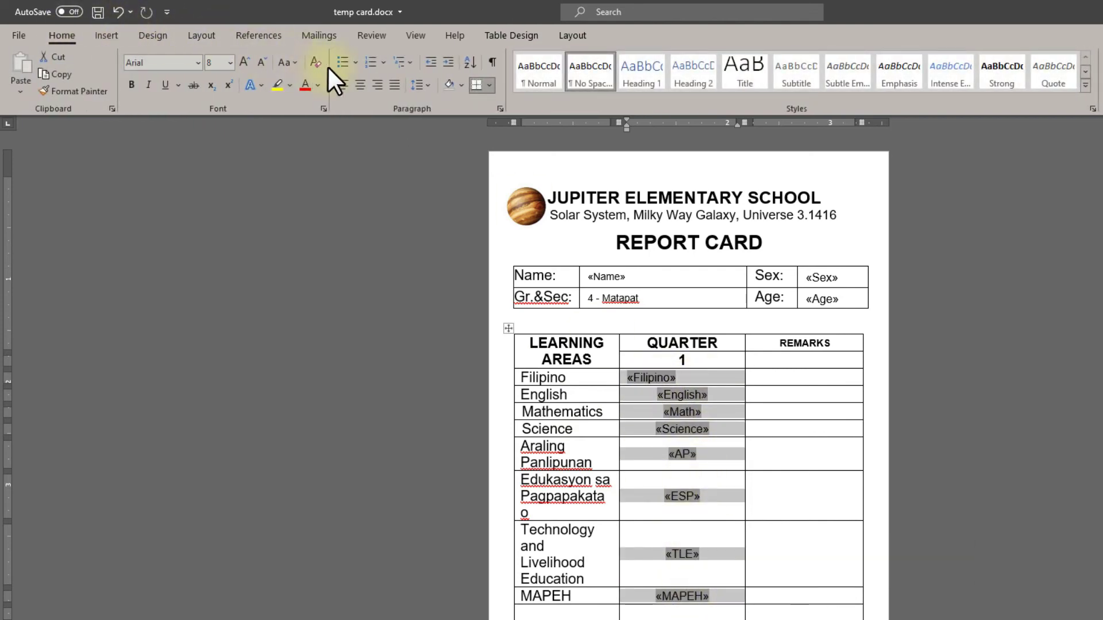
{"action": "left_click", "coordinate": [360, 85]}
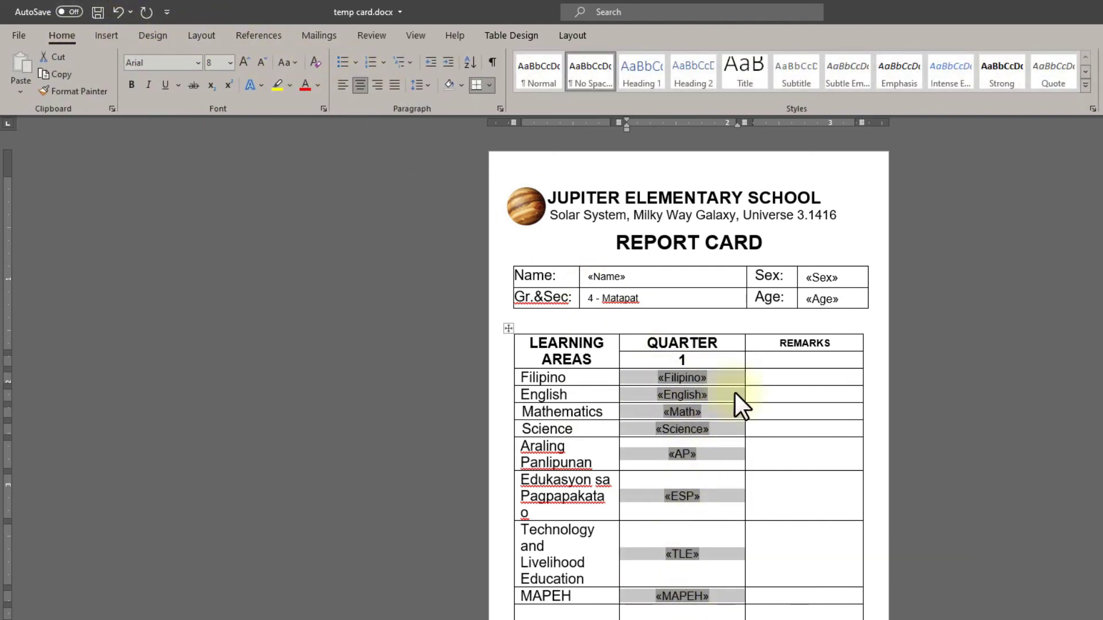
{"action": "left_click", "coordinate": [729, 356]}
Delete '6 - Excellence' from the acknowledgement slip's Grade & Section cell.
{"action": "scroll", "coordinate": [729, 368], "scroll_direction": "down", "scroll_amount": 5}
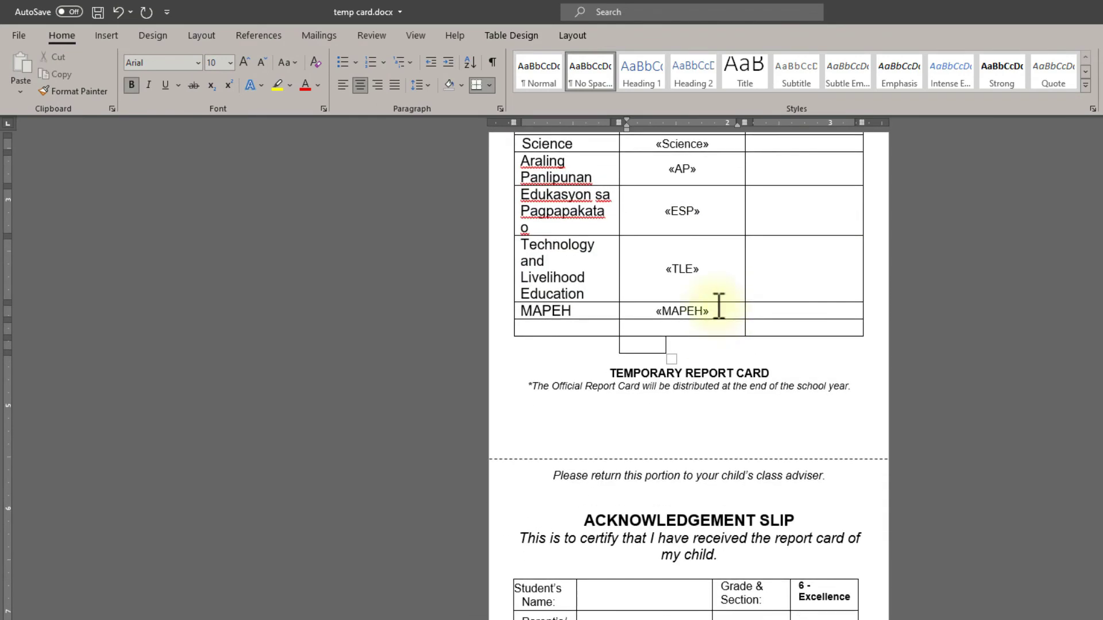
{"action": "left_click", "coordinate": [527, 485]}
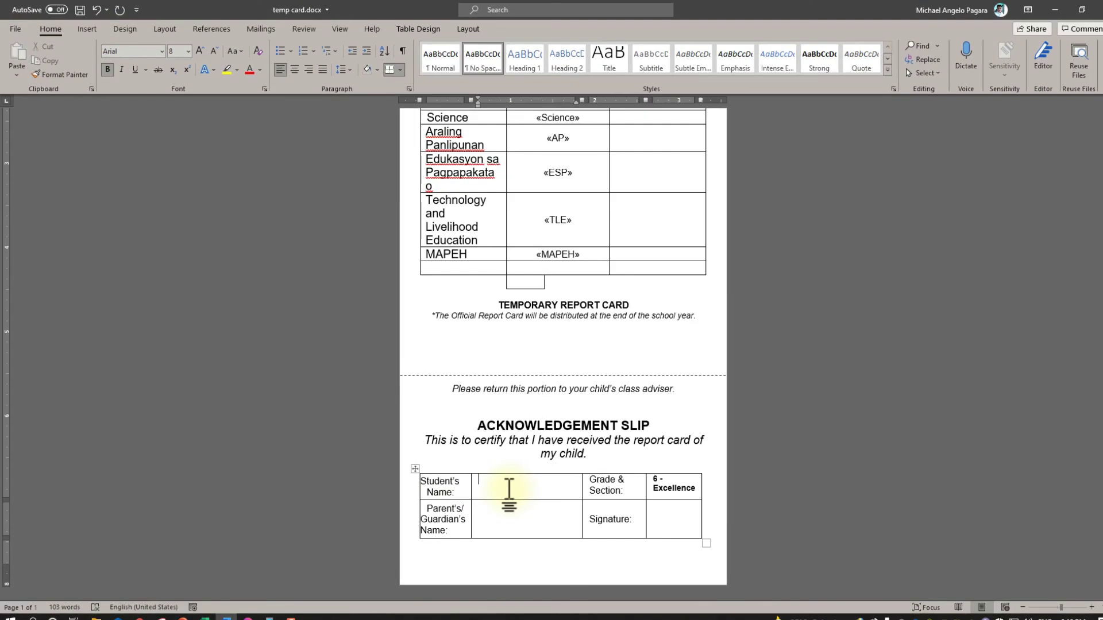
{"action": "triple_click", "coordinate": [661, 487]}
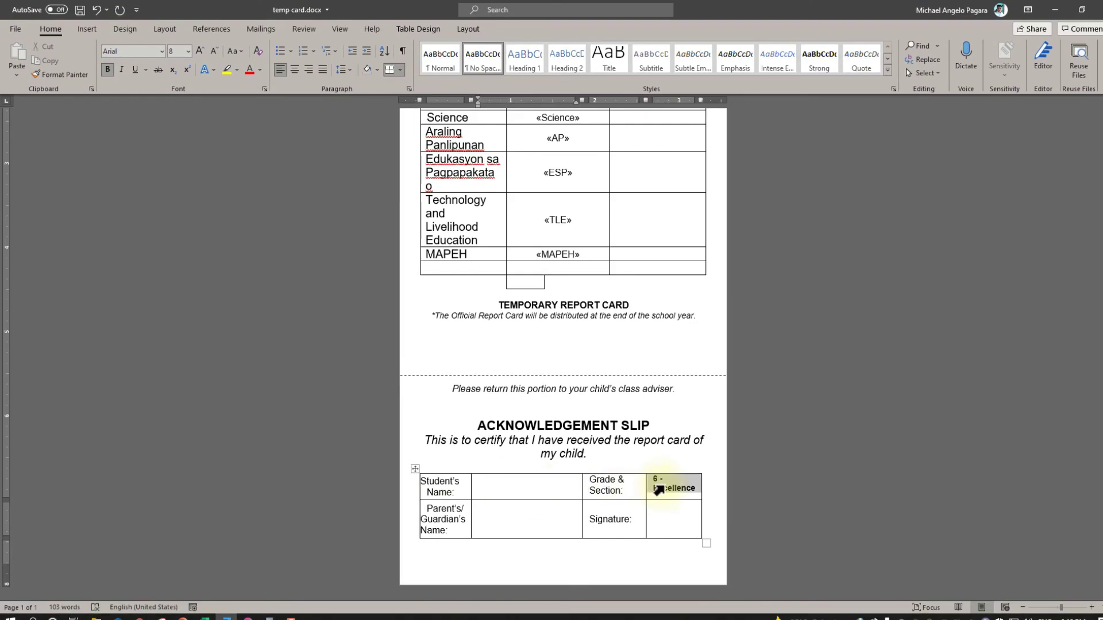
{"action": "key", "text": "Delete"}
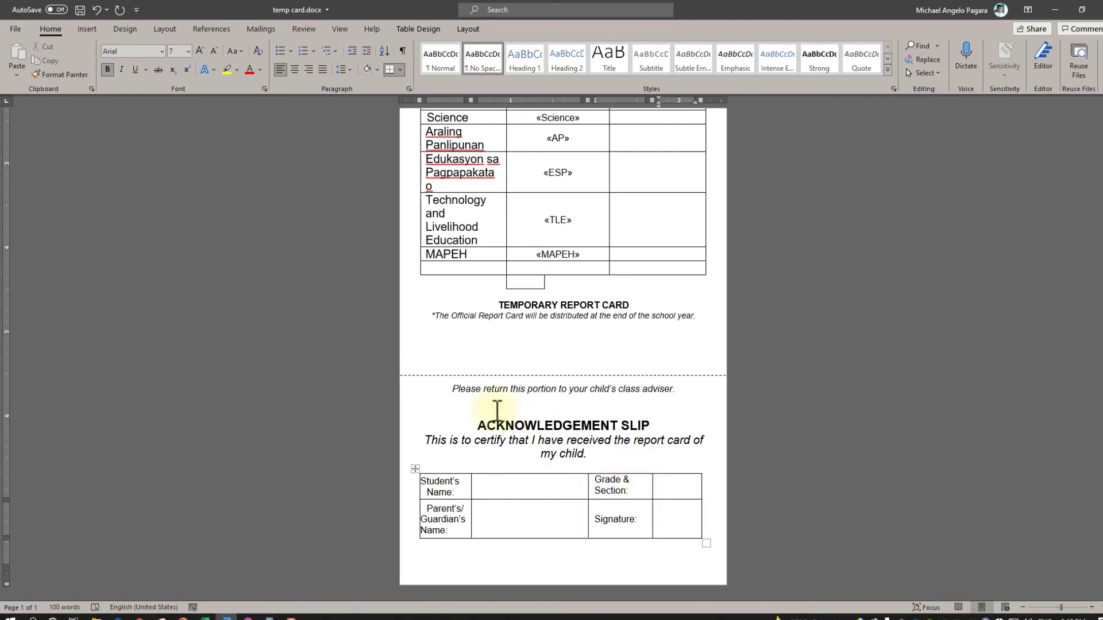
{"action": "left_click", "coordinate": [490, 481]}
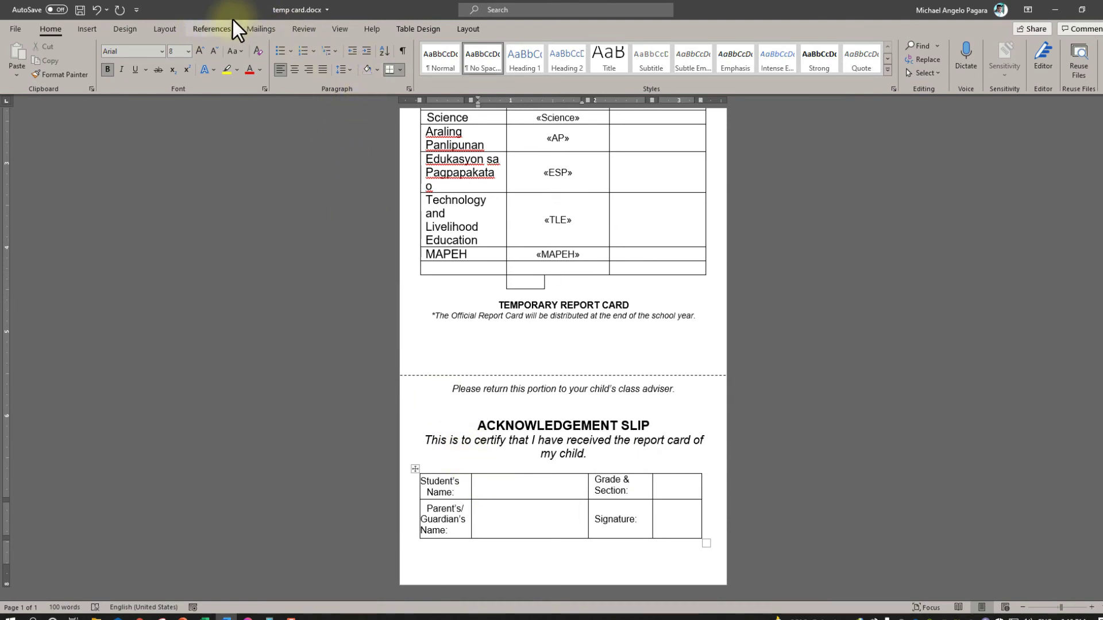
Insert the «Name» merge field into the slip's Student's Name cell.
{"action": "left_click", "coordinate": [254, 25]}
{"action": "left_click", "coordinate": [317, 72]}
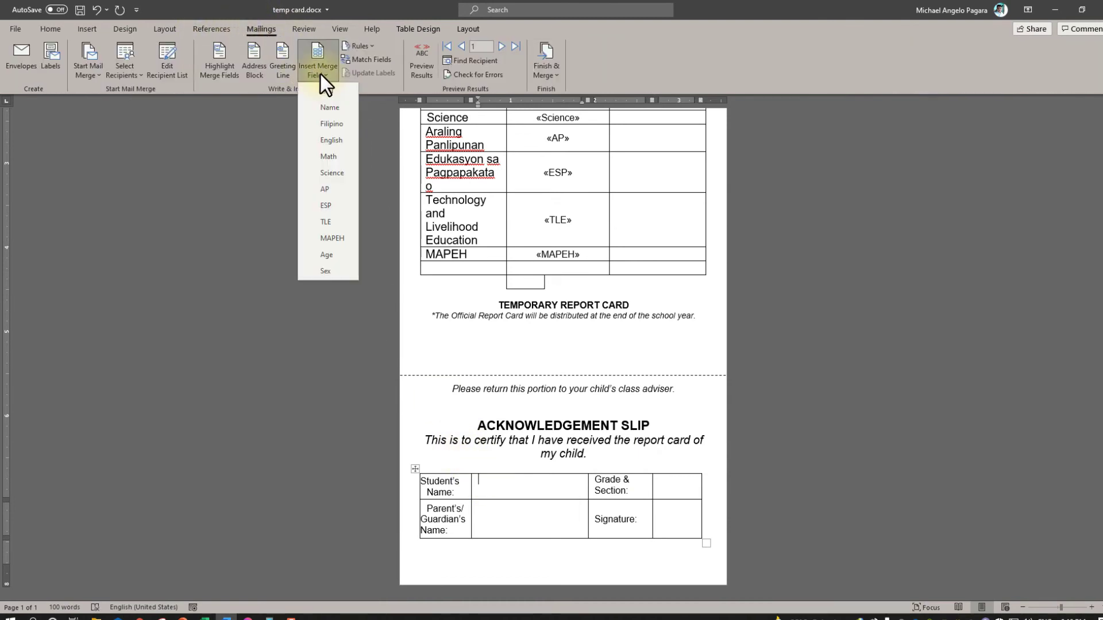
{"action": "left_click", "coordinate": [326, 109]}
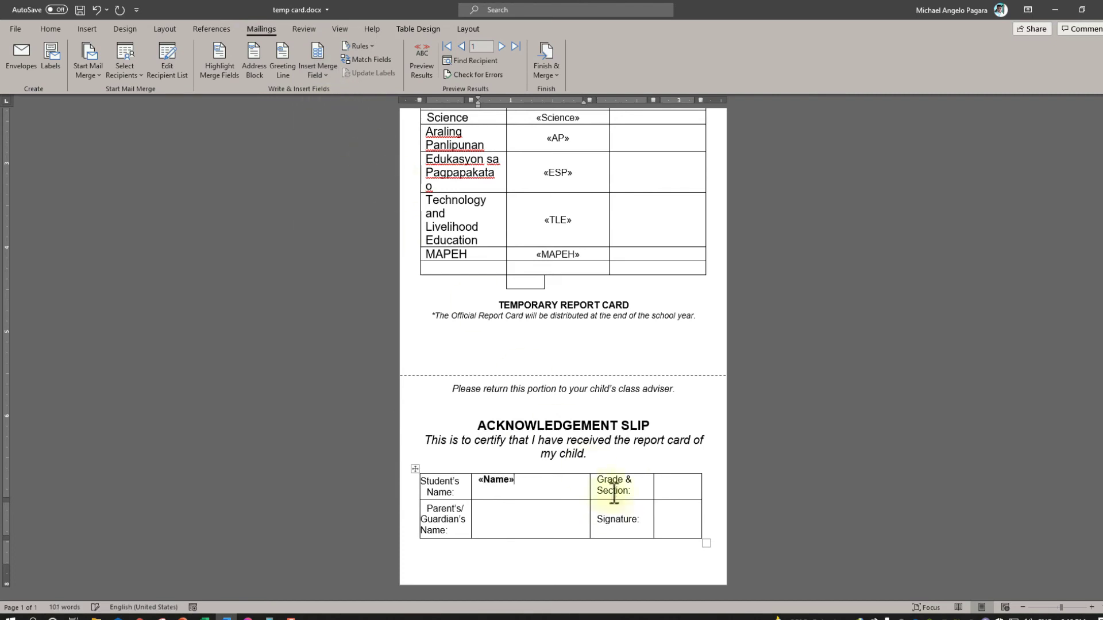
Copy '4 - Matapat' from the header into the slip's Grade & Section cell.
{"action": "scroll", "coordinate": [667, 489], "scroll_direction": "up", "scroll_amount": 3}
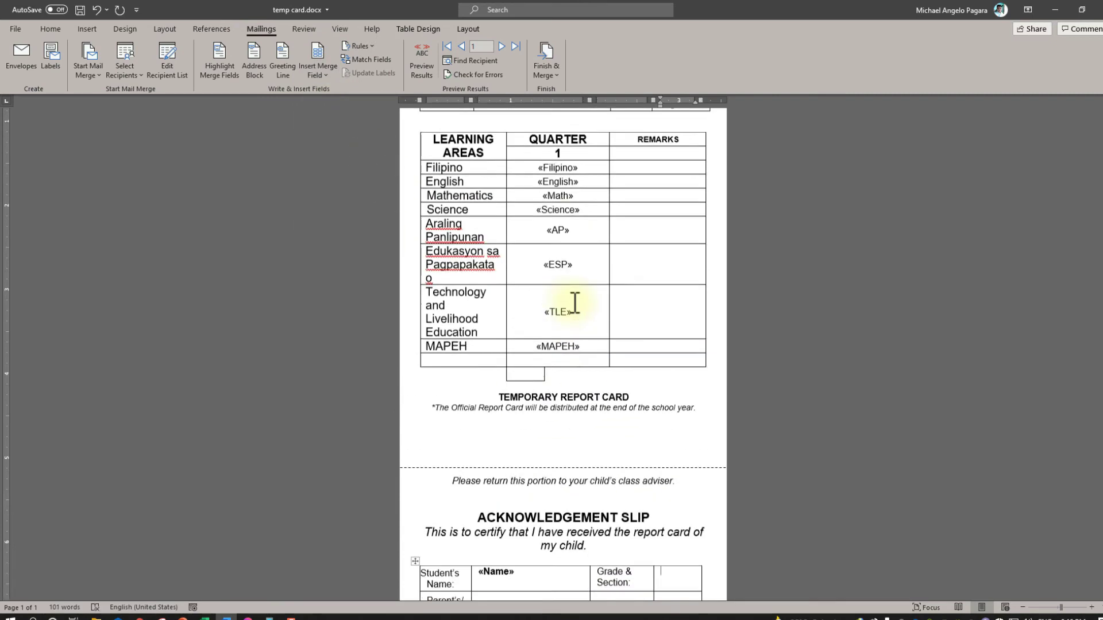
{"action": "scroll", "coordinate": [571, 302], "scroll_direction": "up", "scroll_amount": 4}
{"action": "left_click_drag", "start_coordinate": [523, 222], "coordinate": [488, 223]}
{"action": "right_click", "coordinate": [488, 222]}
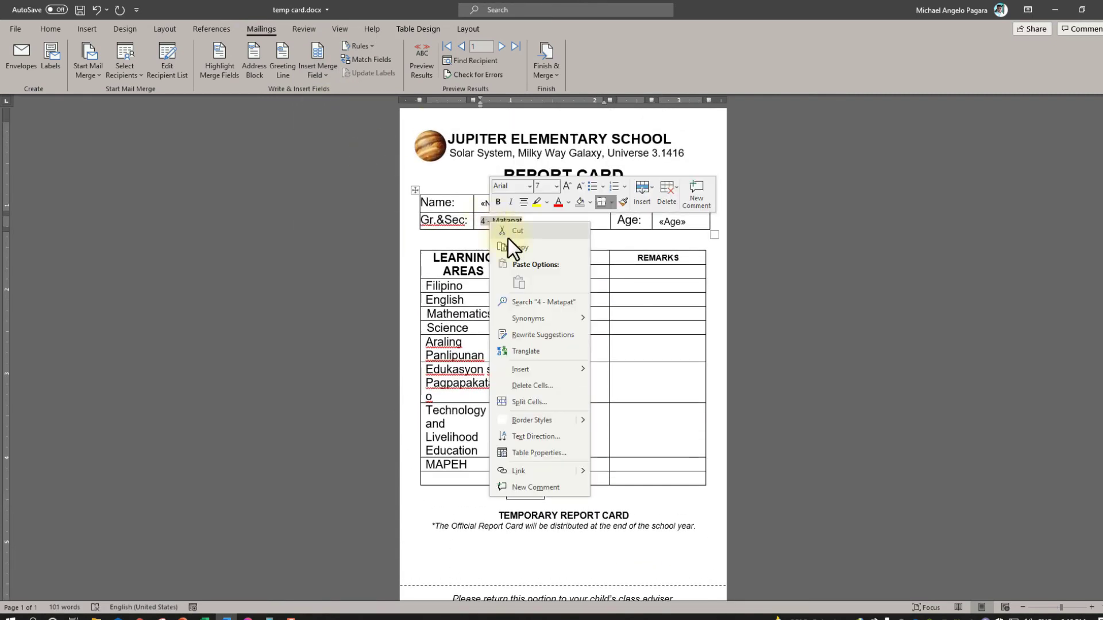
{"action": "left_click", "coordinate": [508, 239]}
{"action": "scroll", "coordinate": [563, 436], "scroll_direction": "down", "scroll_amount": 8}
{"action": "right_click", "coordinate": [670, 486]}
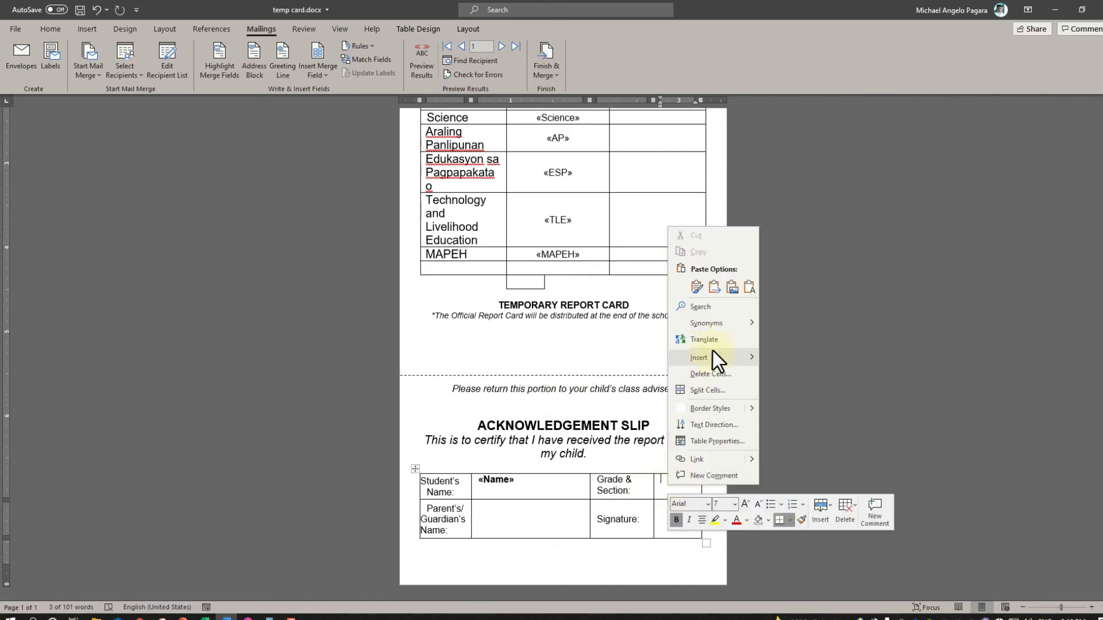
{"action": "left_click", "coordinate": [747, 288]}
Review the completed report card header and acknowledgement slip.
{"action": "scroll", "coordinate": [672, 359], "scroll_direction": "up", "scroll_amount": 3}
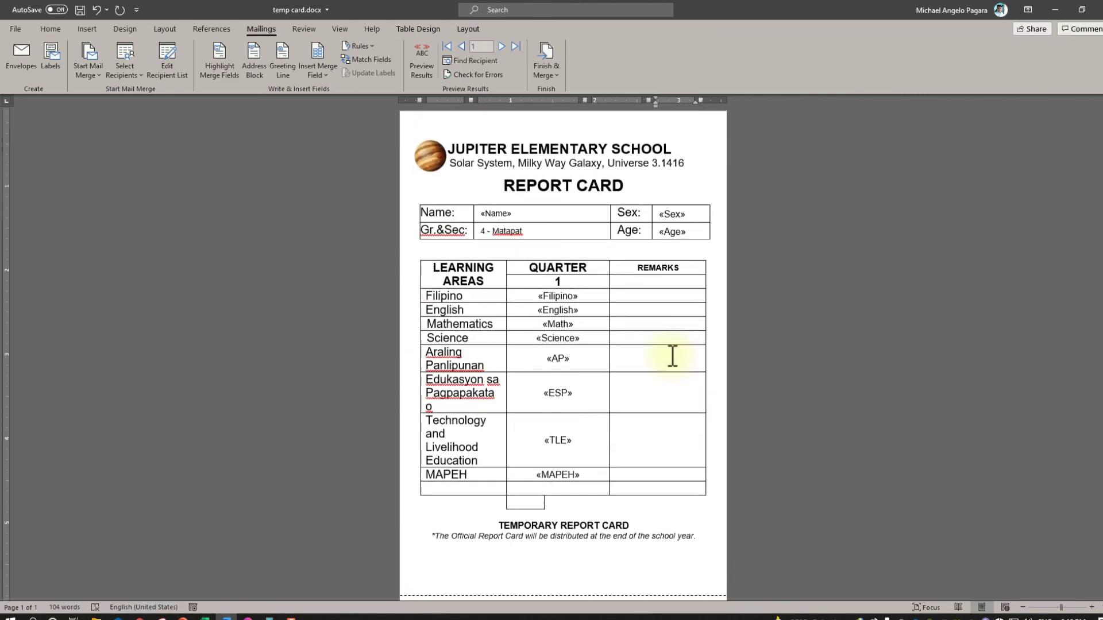
{"action": "scroll", "coordinate": [672, 380], "scroll_direction": "down", "scroll_amount": 3}
{"action": "scroll", "coordinate": [650, 448], "scroll_direction": "up", "scroll_amount": 2}
{"action": "scroll", "coordinate": [649, 431], "scroll_direction": "up", "scroll_amount": 3}
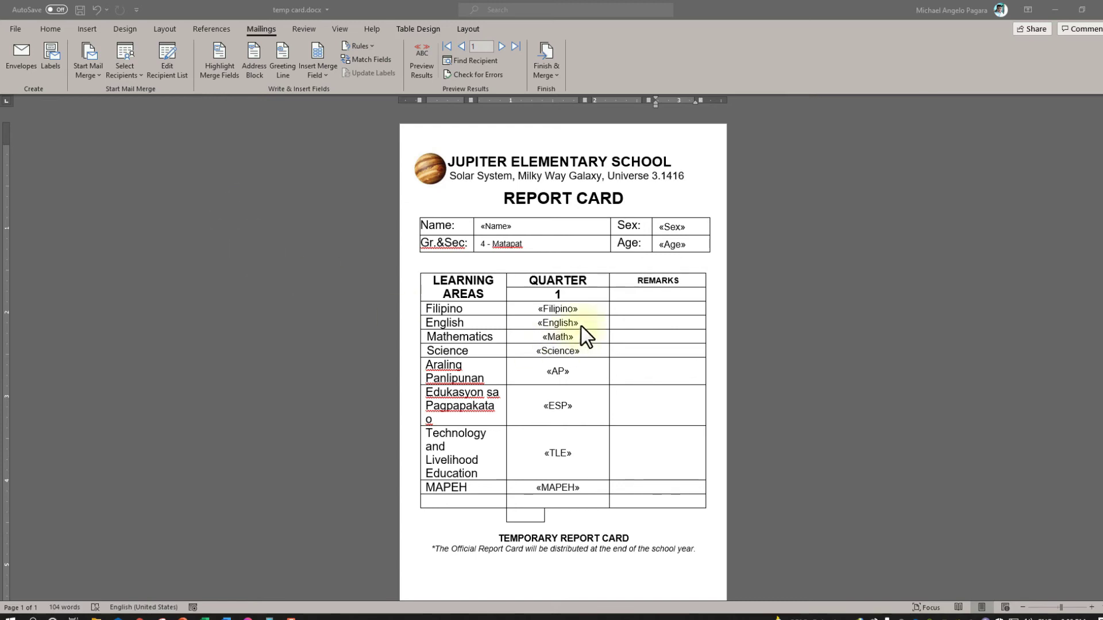
{"action": "left_click", "coordinate": [531, 229]}
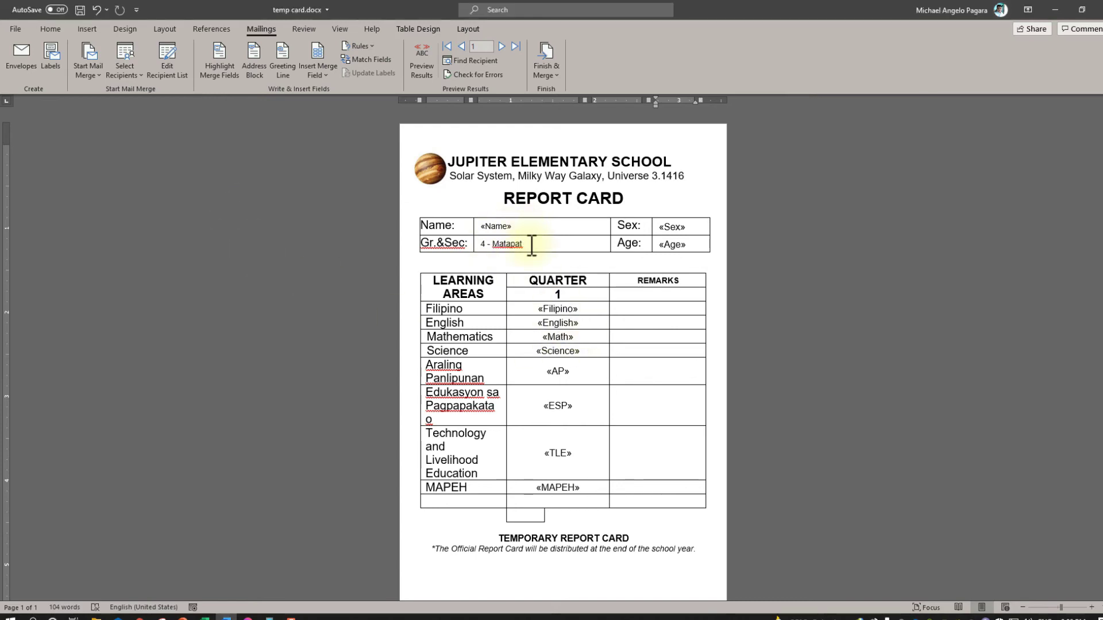
{"action": "left_click", "coordinate": [612, 231]}
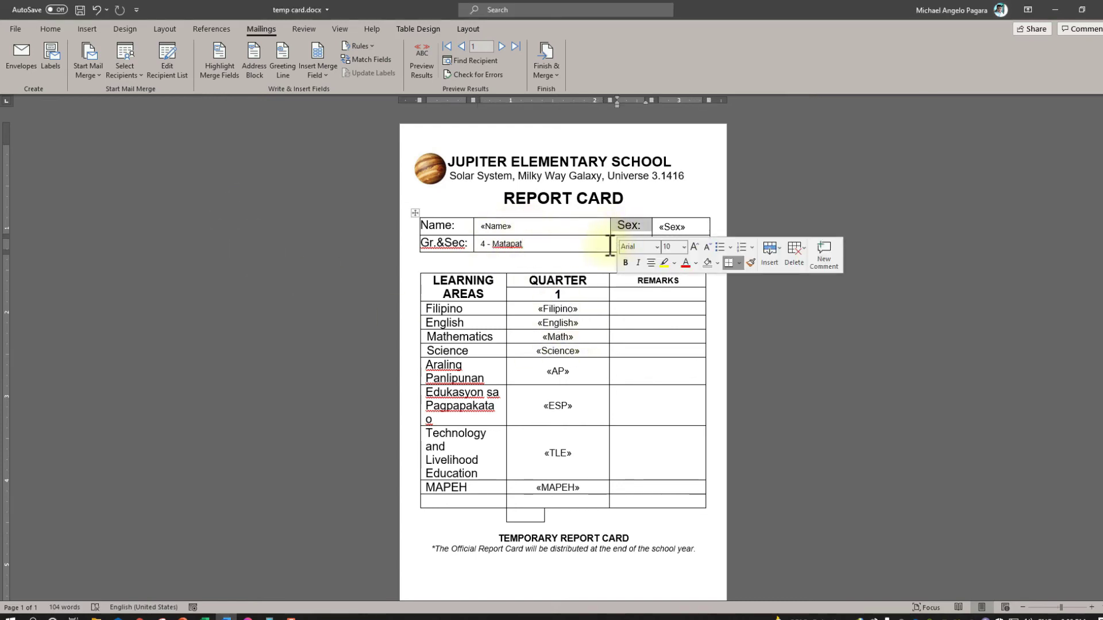
{"action": "left_click", "coordinate": [561, 305]}
{"action": "left_click", "coordinate": [548, 313]}
{"action": "scroll", "coordinate": [546, 381], "scroll_direction": "down", "scroll_amount": 2}
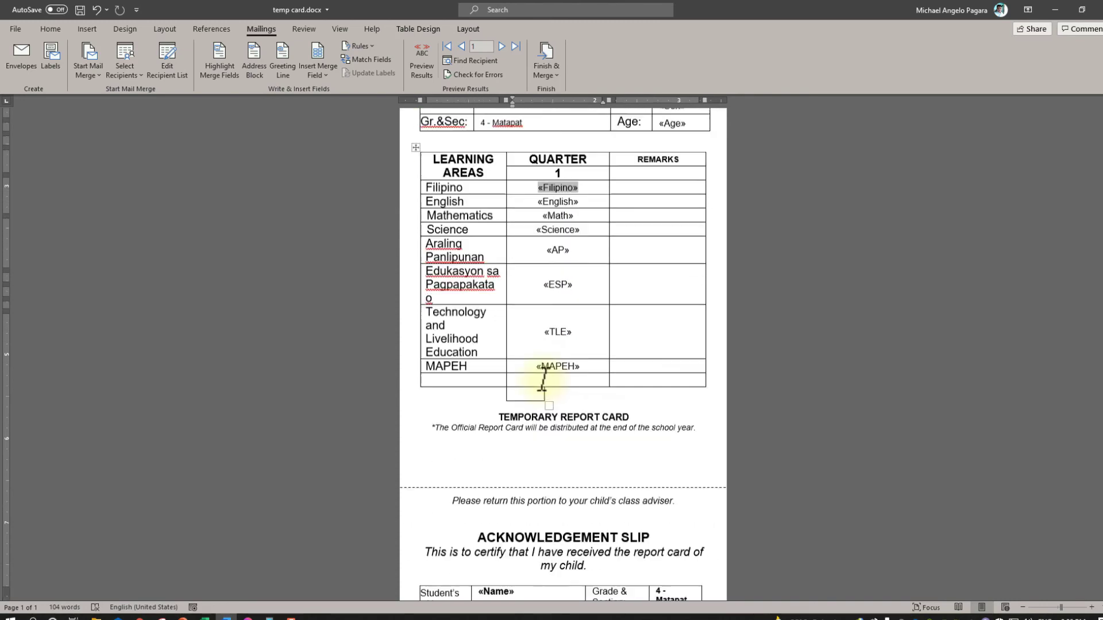
{"action": "scroll", "coordinate": [534, 437], "scroll_direction": "down", "scroll_amount": 2}
{"action": "left_click", "coordinate": [524, 490]}
{"action": "scroll", "coordinate": [652, 481], "scroll_direction": "up", "scroll_amount": 4}
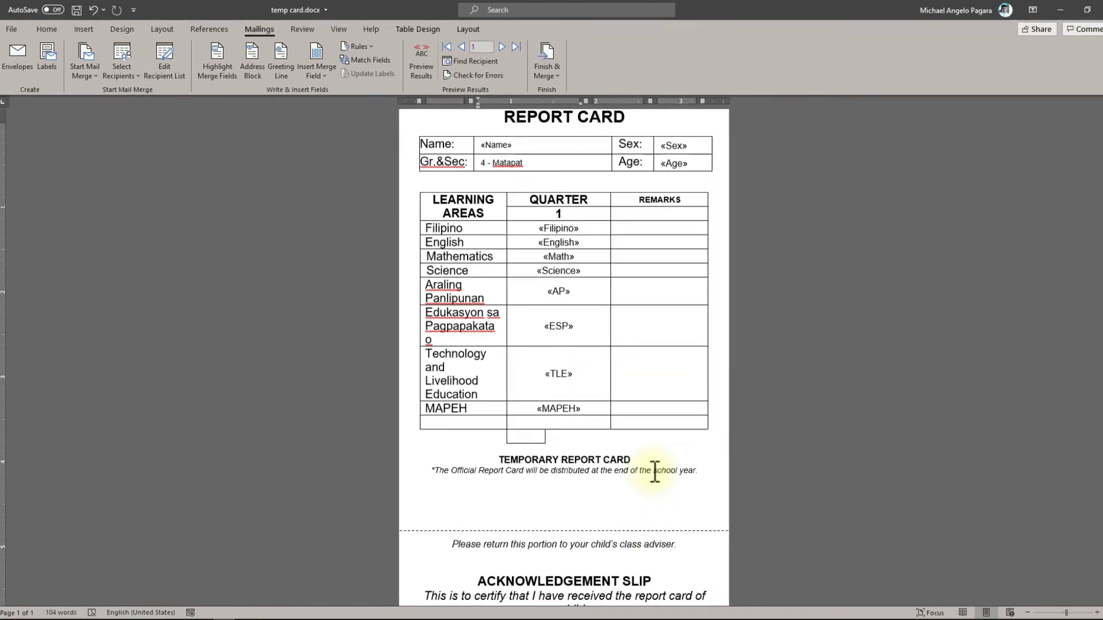
{"action": "scroll", "coordinate": [652, 481], "scroll_direction": "up", "scroll_amount": 2}
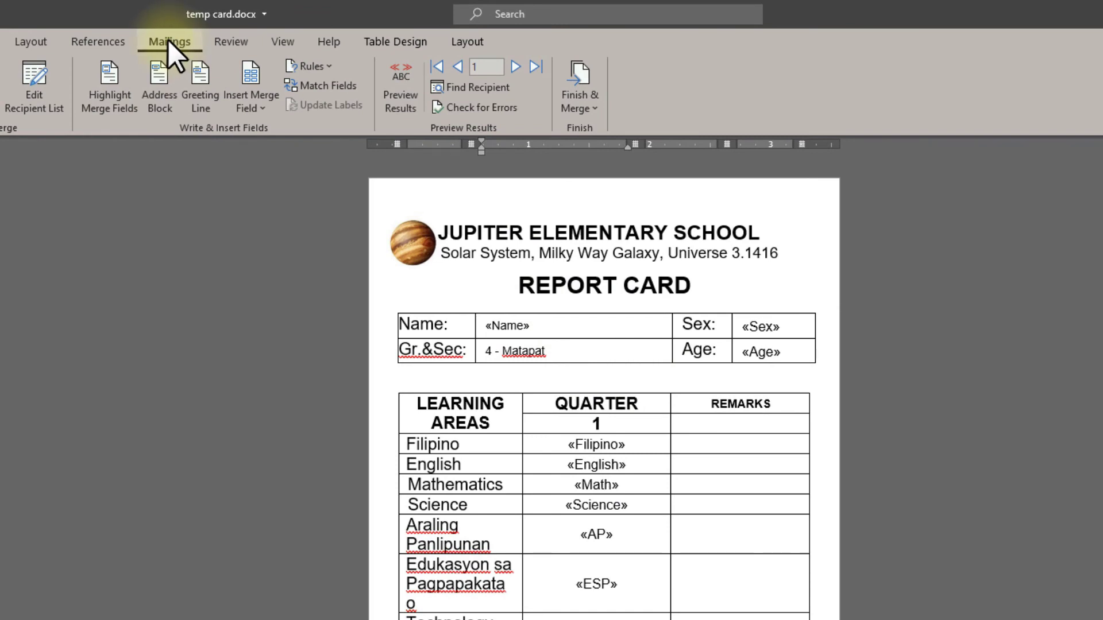
Merge all student records into a new Letters2 document of individual report cards.
{"action": "left_click", "coordinate": [576, 121]}
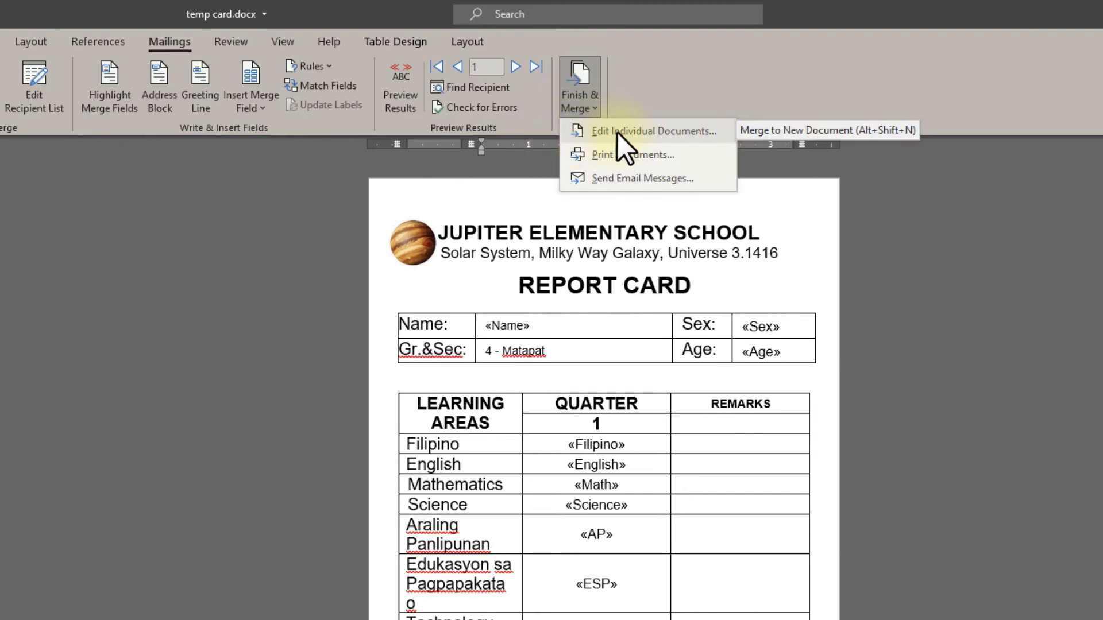
{"action": "left_click", "coordinate": [652, 130]}
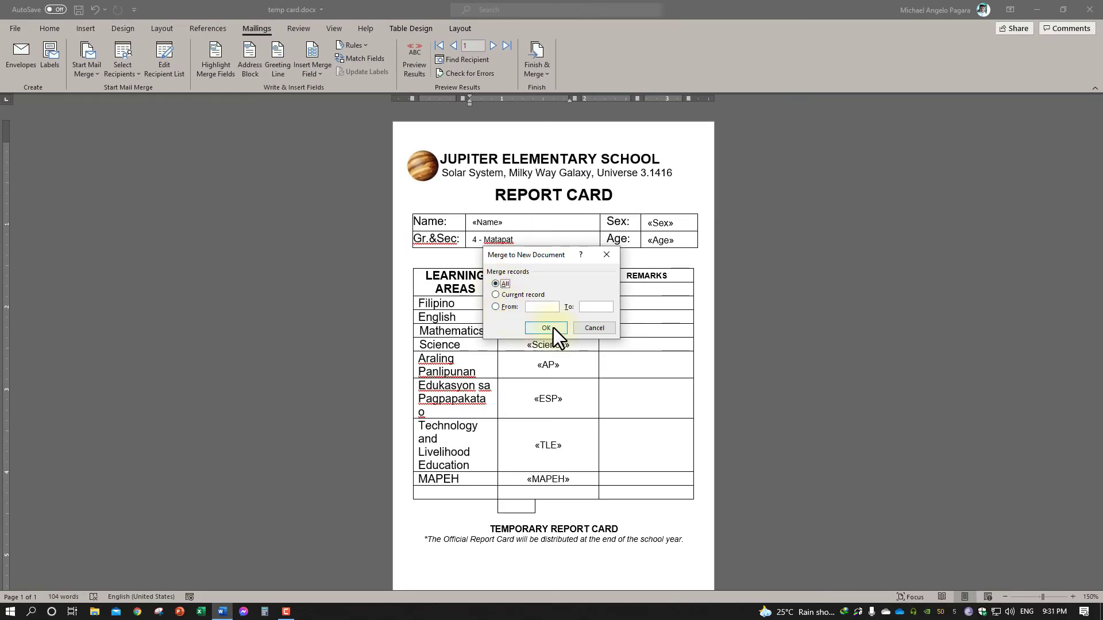
{"action": "left_click", "coordinate": [553, 329]}
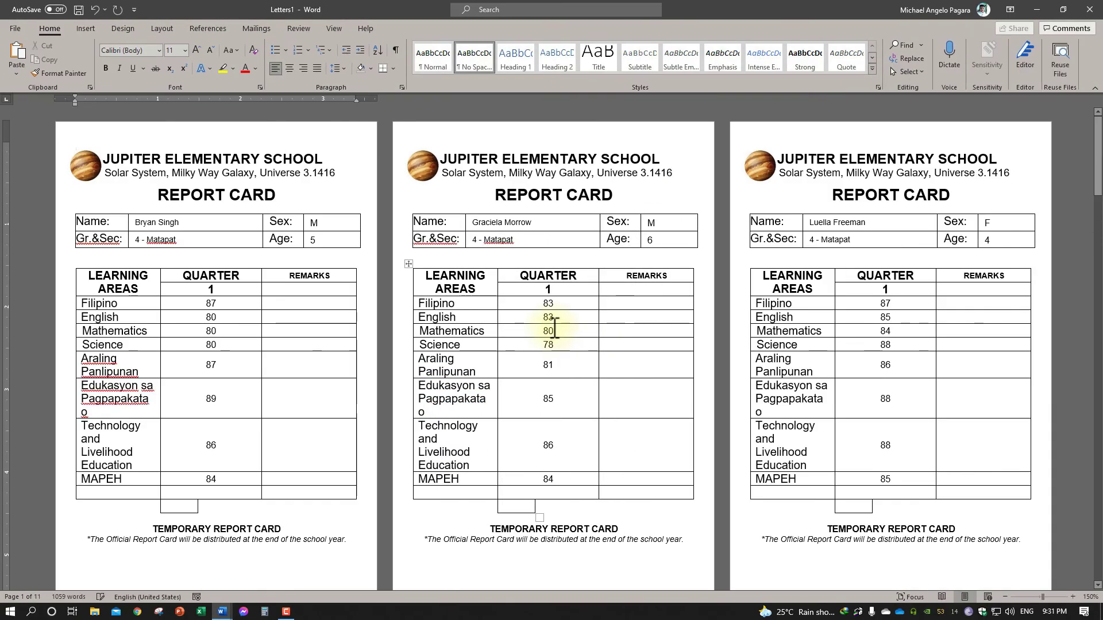
{"action": "left_click", "coordinate": [513, 241]}
{"action": "left_click", "coordinate": [868, 258]}
{"action": "mouse_move", "coordinate": [1097, 146]}
{"action": "left_mouse_down"}
{"action": "mouse_move", "coordinate": [1084, 183]}
{"action": "mouse_move", "coordinate": [1094, 586]}
{"action": "left_mouse_up"}
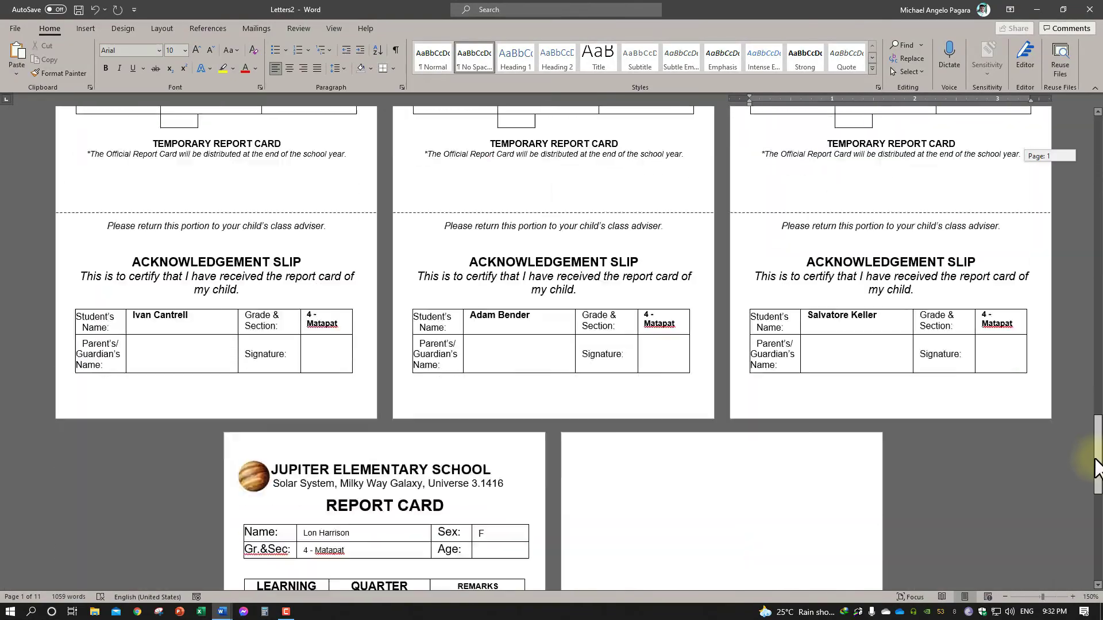
{"action": "scroll", "coordinate": [751, 492], "scroll_direction": "up", "scroll_amount": 3}
{"action": "scroll", "coordinate": [591, 453], "scroll_direction": "up", "scroll_amount": 3}
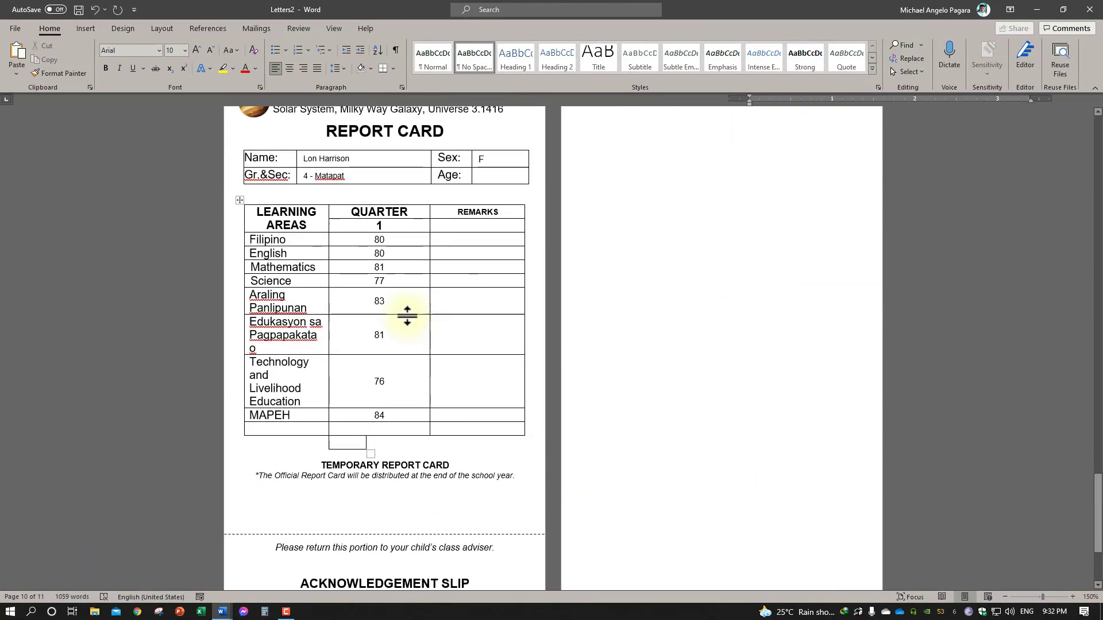
{"action": "left_click_drag", "start_coordinate": [1097, 173], "coordinate": [1046, 565]}
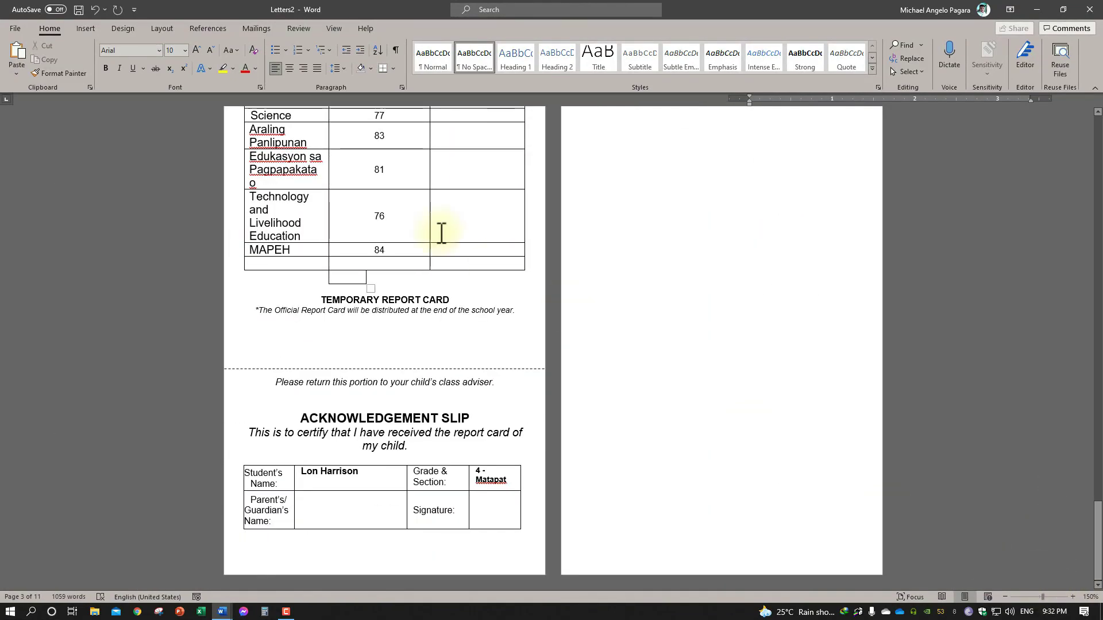
{"action": "left_click", "coordinate": [383, 196]}
{"action": "scroll", "coordinate": [384, 196], "scroll_direction": "up", "scroll_amount": 3}
{"action": "left_click", "coordinate": [588, 310]}
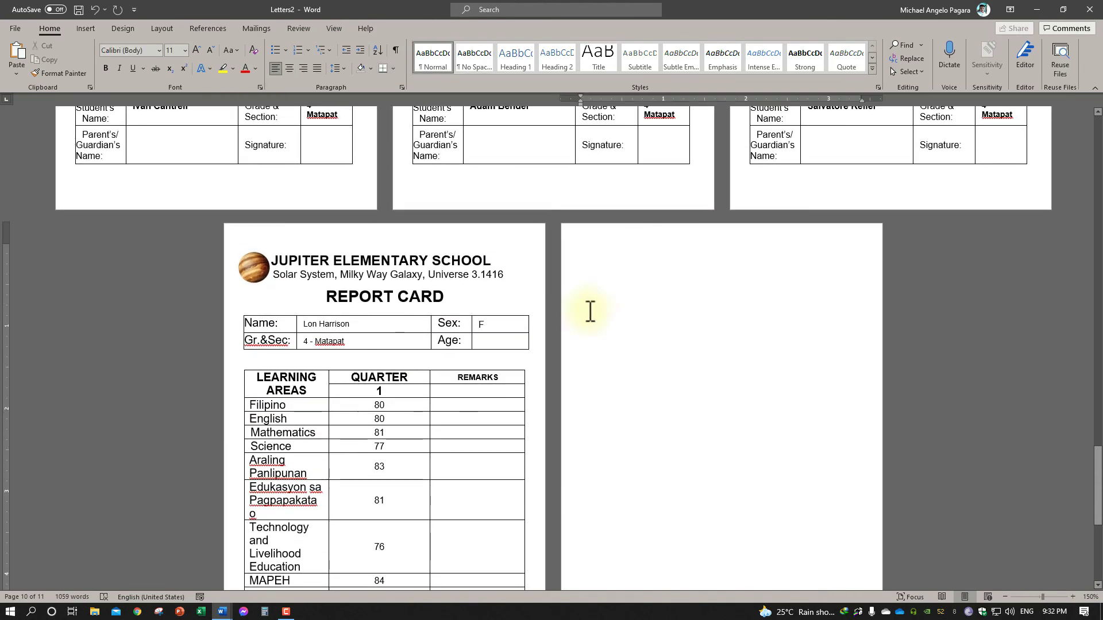
{"action": "scroll", "coordinate": [555, 336], "scroll_direction": "down", "scroll_amount": 3}
{"action": "left_click", "coordinate": [423, 353]}
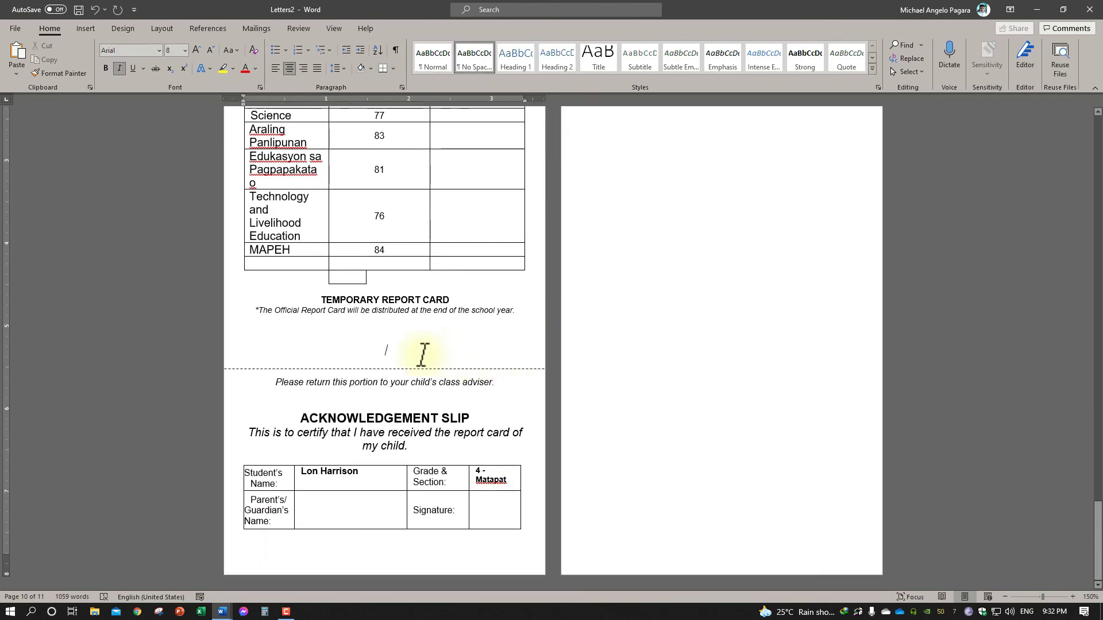
{"action": "key", "text": "Delete"}
{"action": "key", "text": "Delete"}
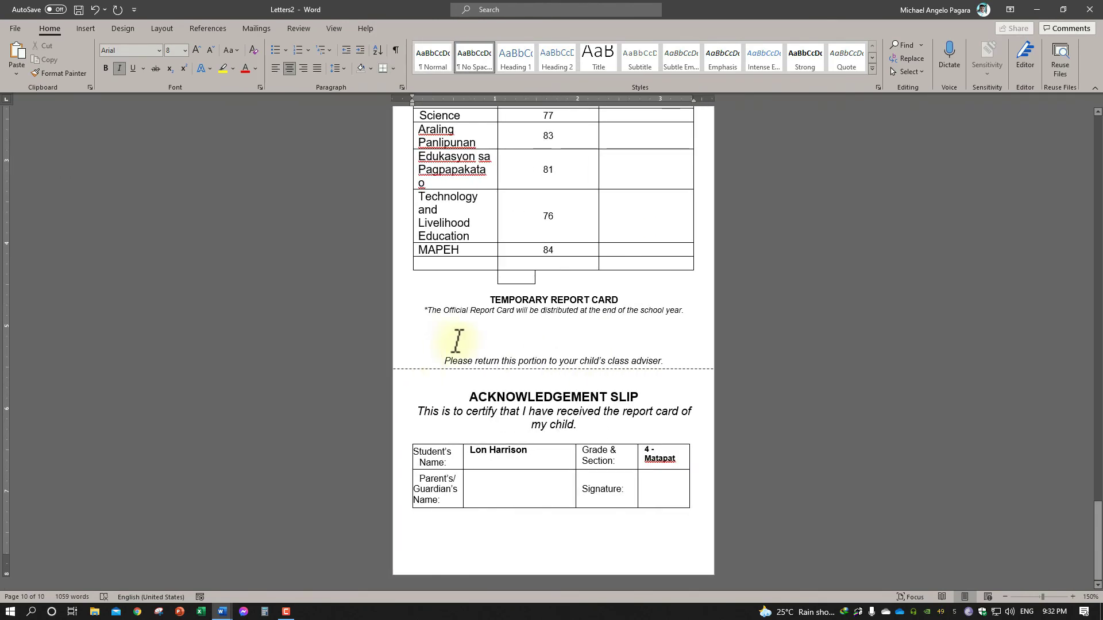
{"action": "scroll", "coordinate": [477, 347], "scroll_direction": "up", "scroll_amount": 2}
{"action": "scroll", "coordinate": [492, 402], "scroll_direction": "up", "scroll_amount": 1}
{"action": "scroll", "coordinate": [517, 471], "scroll_direction": "down", "scroll_amount": 3}
{"action": "scroll", "coordinate": [603, 477], "scroll_direction": "up", "scroll_amount": 7}
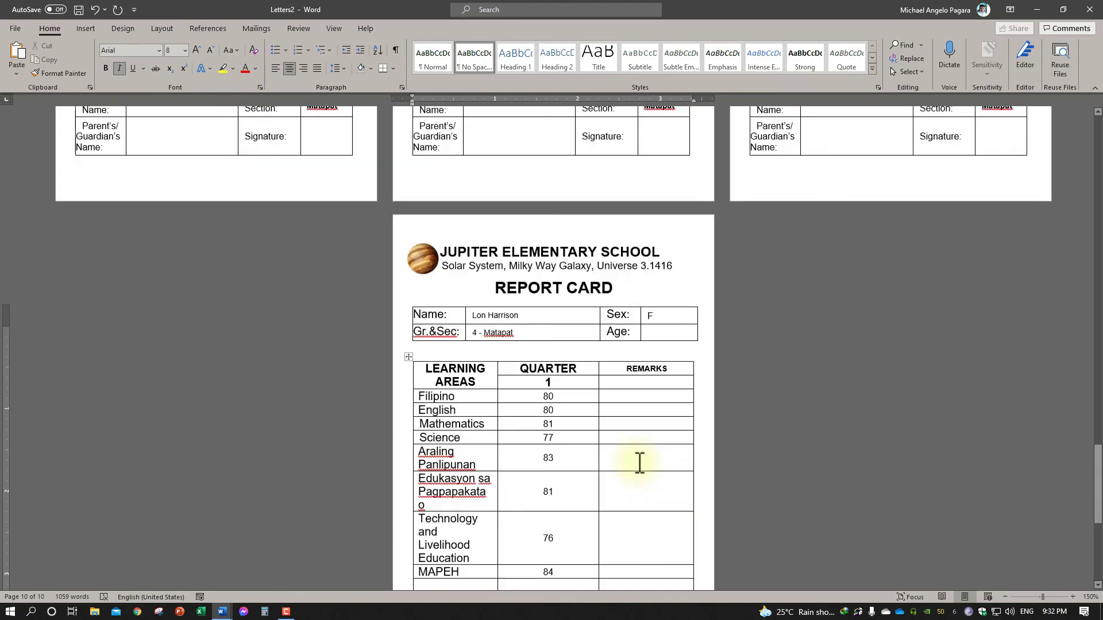
{"action": "scroll", "coordinate": [639, 459], "scroll_direction": "up", "scroll_amount": 5}
{"action": "scroll", "coordinate": [639, 459], "scroll_direction": "up", "scroll_amount": 3}
{"action": "scroll", "coordinate": [639, 460], "scroll_direction": "up", "scroll_amount": 3}
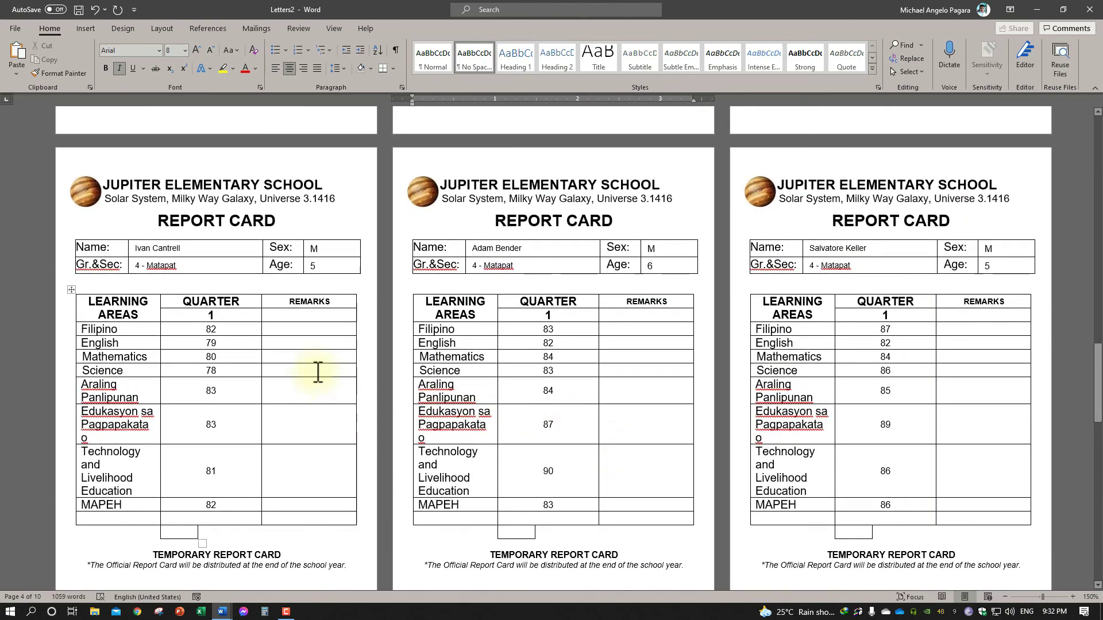
{"action": "left_click", "coordinate": [228, 329]}
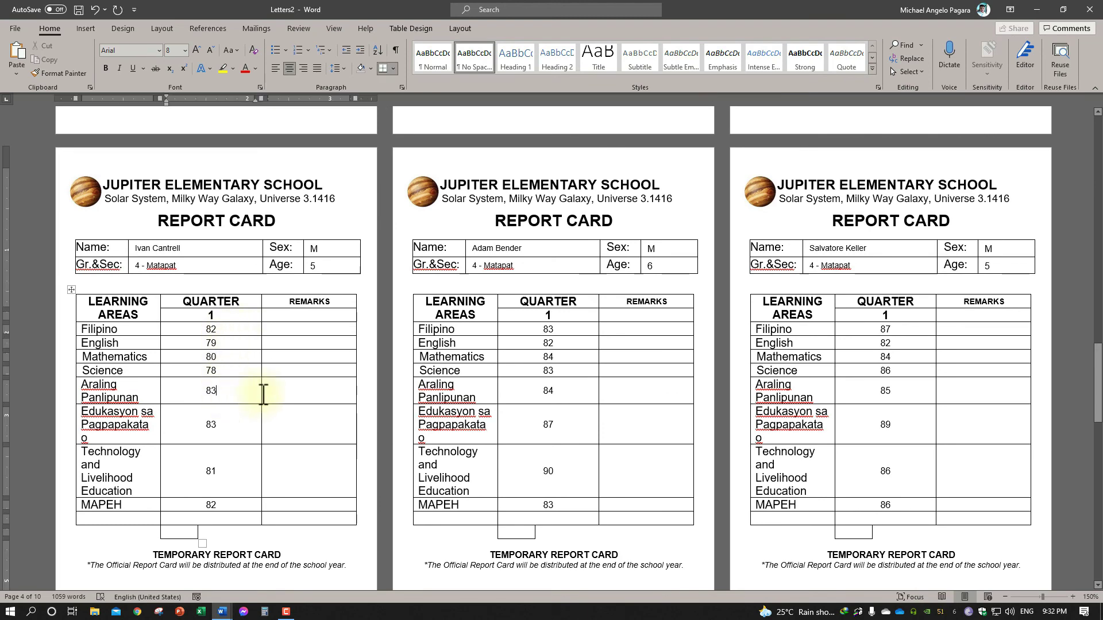
{"action": "scroll", "coordinate": [431, 402], "scroll_direction": "up", "scroll_amount": 2}
{"action": "scroll", "coordinate": [431, 402], "scroll_direction": "up", "scroll_amount": 5}
{"action": "scroll", "coordinate": [429, 400], "scroll_direction": "up", "scroll_amount": 5}
{"action": "scroll", "coordinate": [431, 400], "scroll_direction": "up", "scroll_amount": 3}
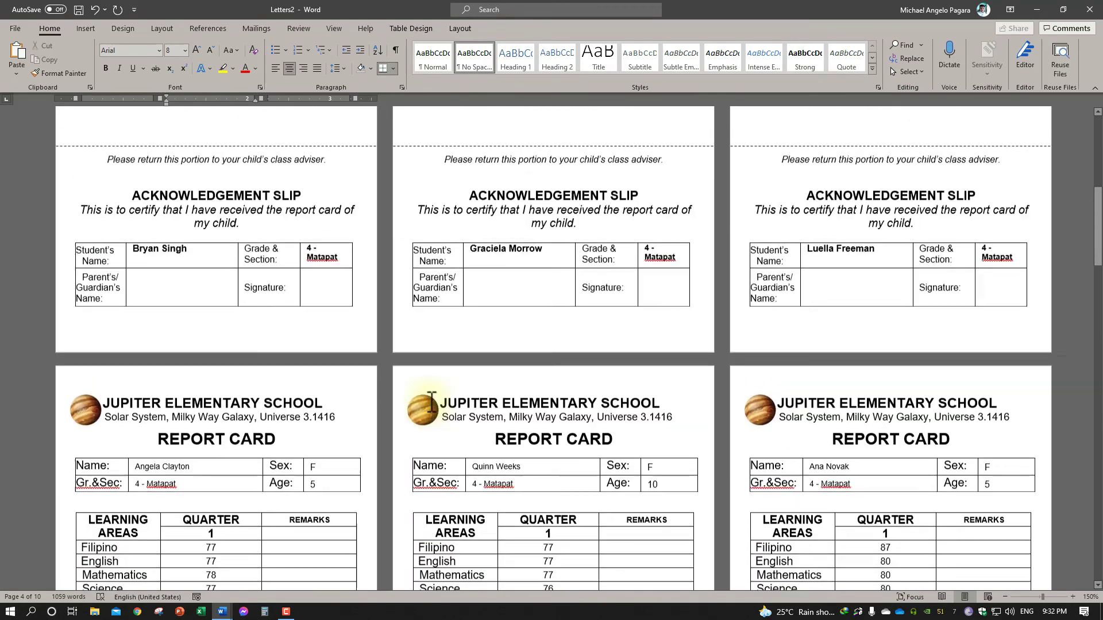
{"action": "left_click_drag", "start_coordinate": [1095, 222], "coordinate": [1094, 155]}
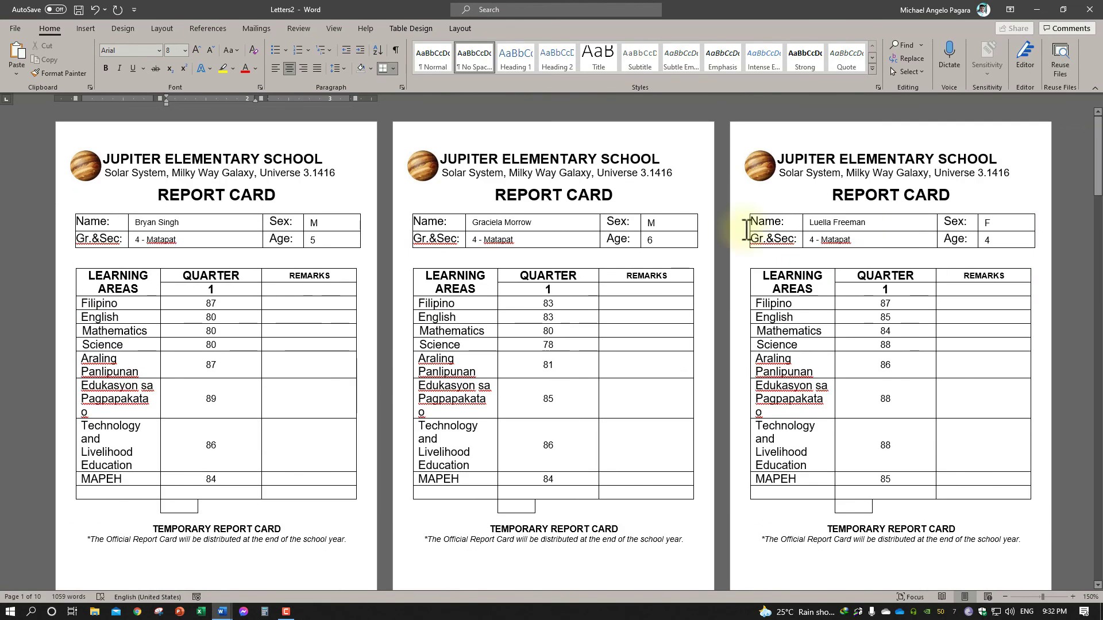
{"action": "left_click", "coordinate": [217, 303]}
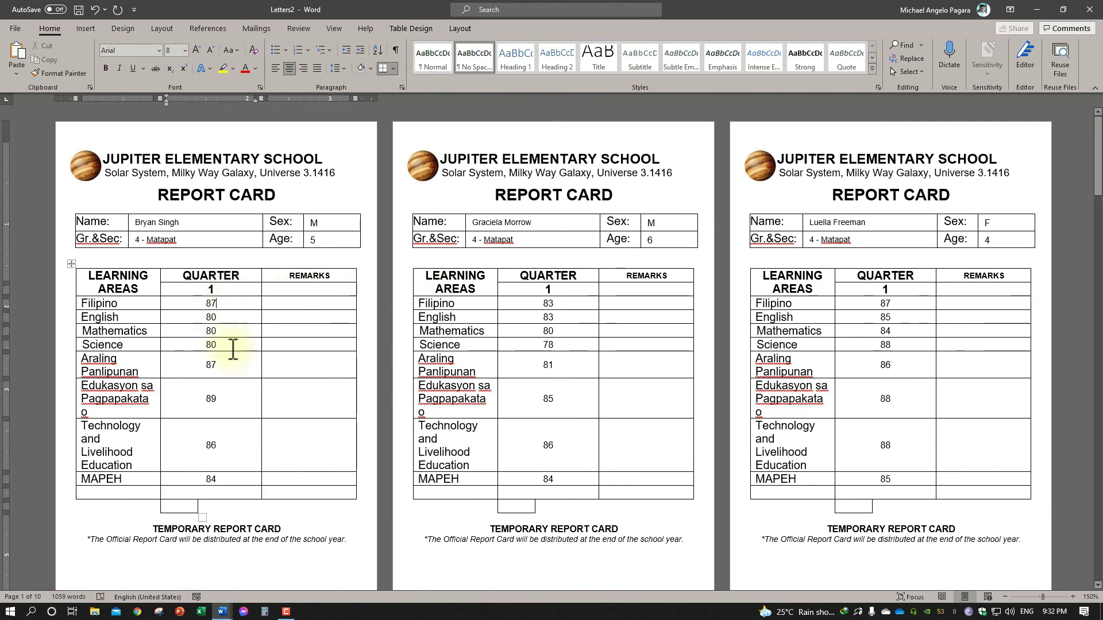
{"action": "left_click", "coordinate": [244, 408]}
{"action": "scroll", "coordinate": [236, 425], "scroll_direction": "down", "scroll_amount": 3}
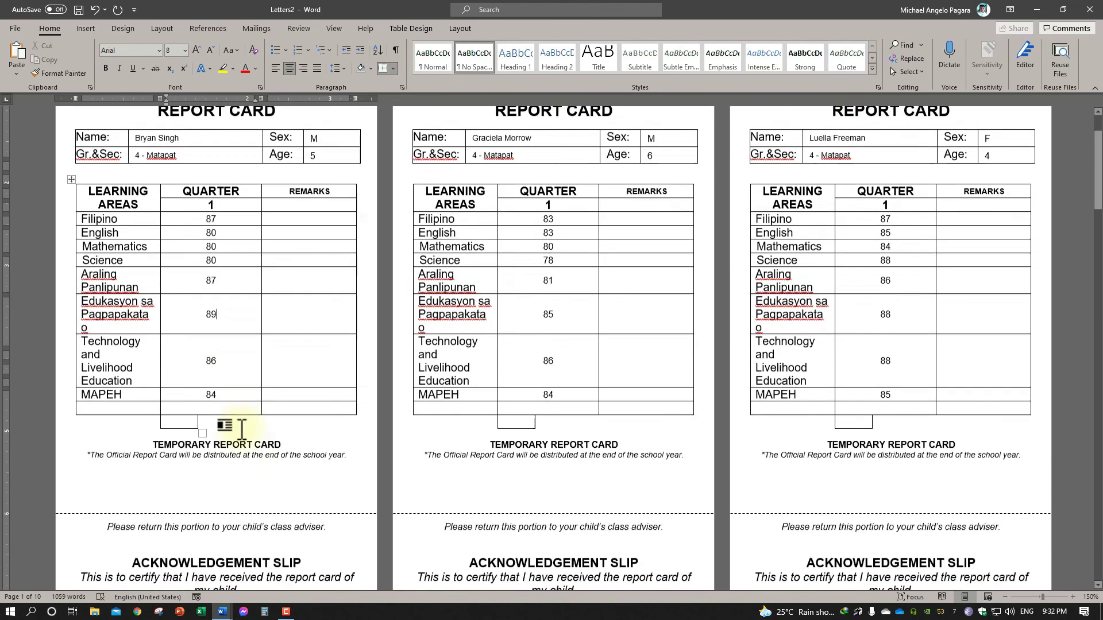
{"action": "scroll", "coordinate": [236, 425], "scroll_direction": "down", "scroll_amount": 2}
{"action": "scroll", "coordinate": [465, 415], "scroll_direction": "up", "scroll_amount": 2}
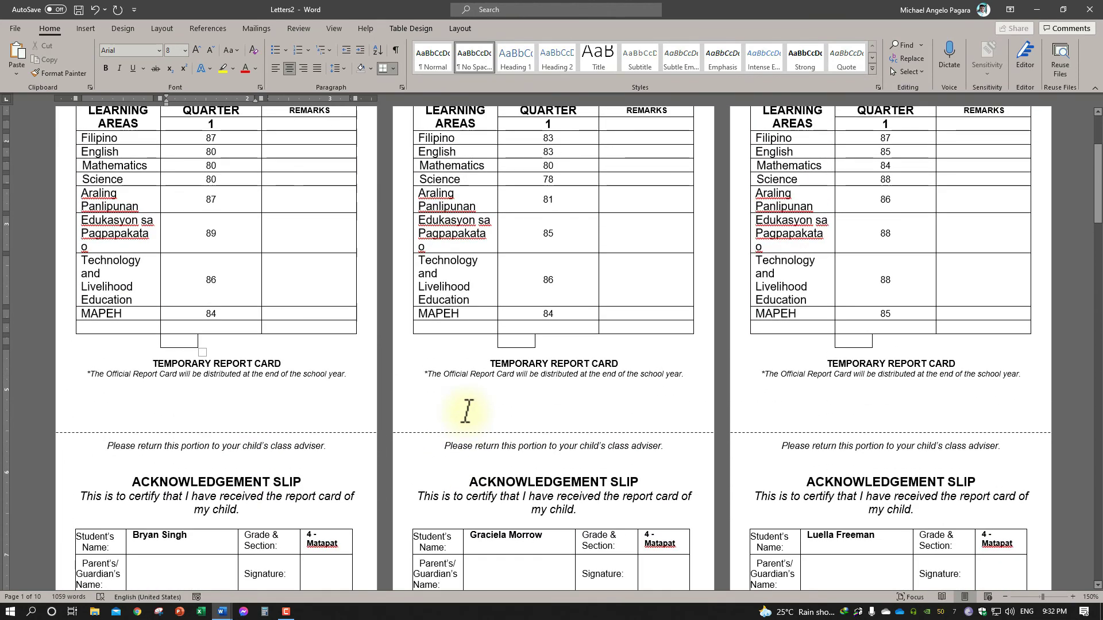
{"action": "scroll", "coordinate": [466, 411], "scroll_direction": "up", "scroll_amount": 3}
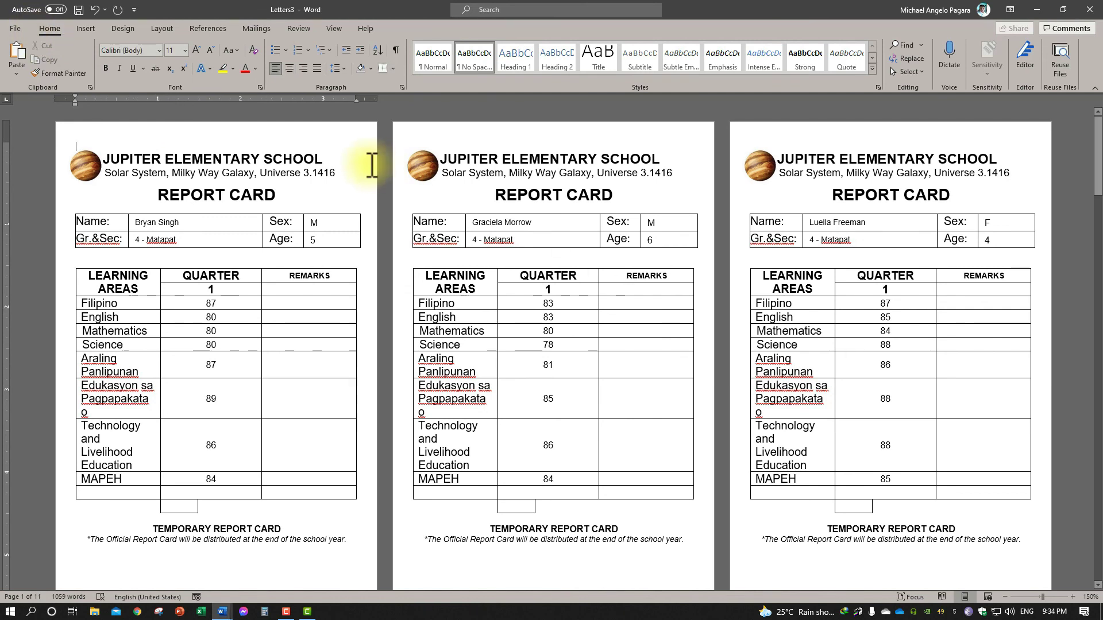
{"action": "left_click", "coordinate": [302, 285]}
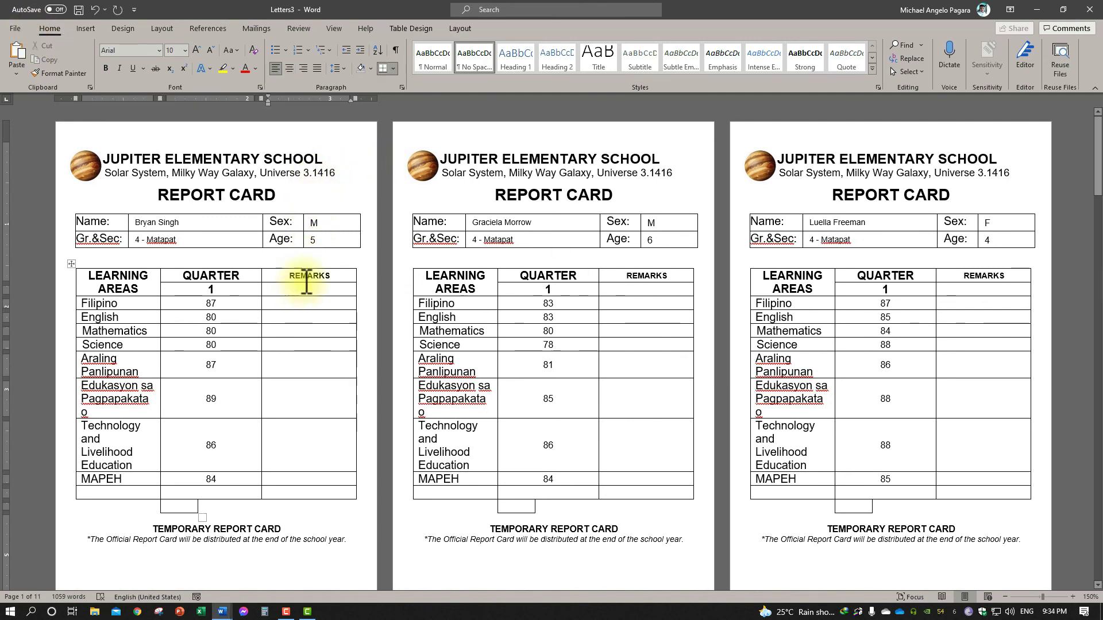
{"action": "left_click", "coordinate": [16, 28]}
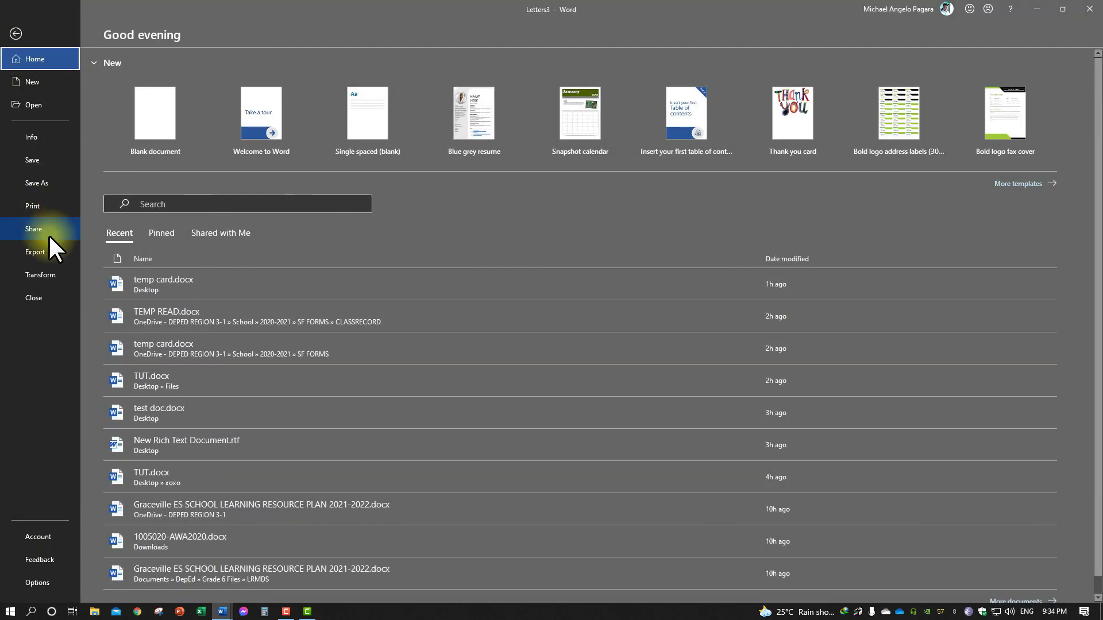
{"action": "left_click", "coordinate": [40, 207]}
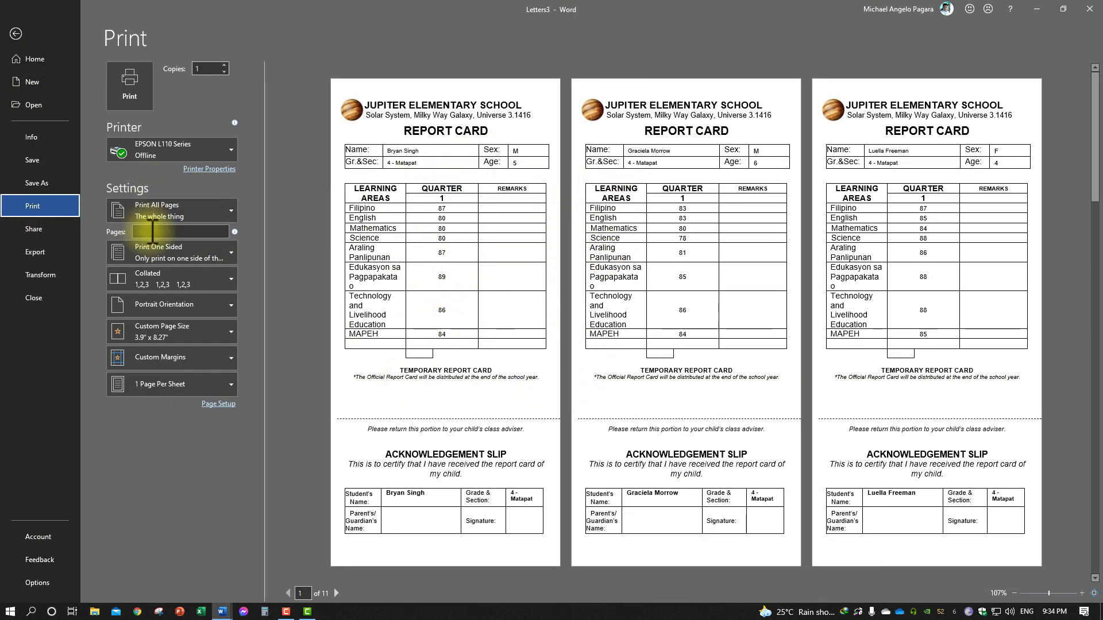
{"action": "scroll", "coordinate": [657, 321], "scroll_direction": "down", "scroll_amount": 3}
{"action": "scroll", "coordinate": [658, 322], "scroll_direction": "up", "scroll_amount": 3}
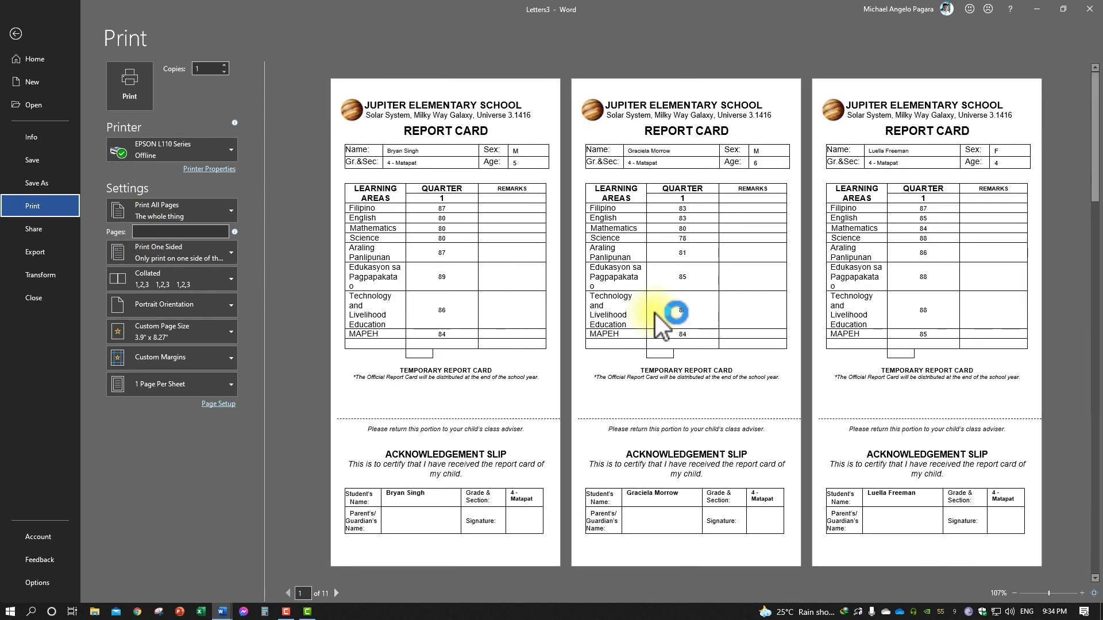
{"action": "scroll", "coordinate": [655, 321], "scroll_direction": "down", "scroll_amount": 4}
{"action": "scroll", "coordinate": [649, 334], "scroll_direction": "down", "scroll_amount": 6}
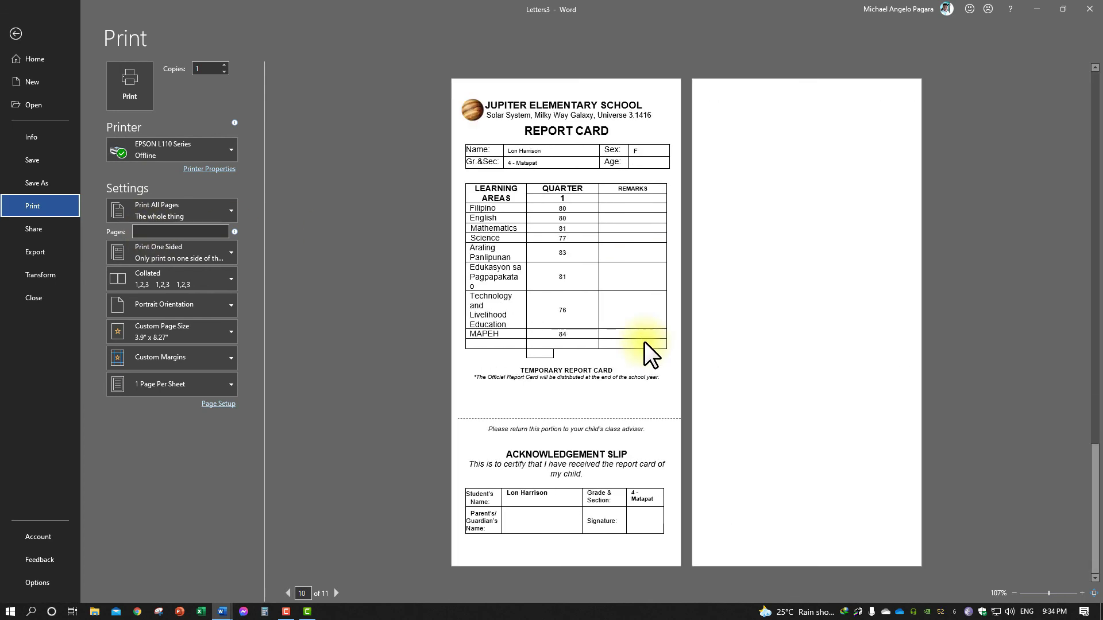
{"action": "scroll", "coordinate": [644, 344], "scroll_direction": "up", "scroll_amount": 10}
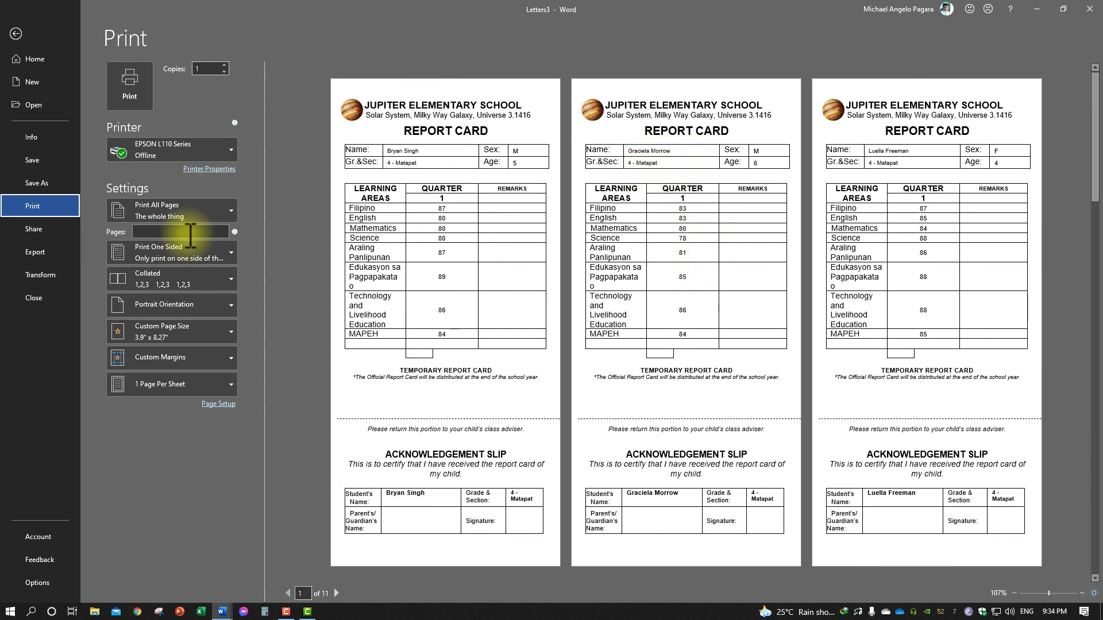
{"action": "left_click", "coordinate": [190, 232]}
{"action": "type", "text": "2"}
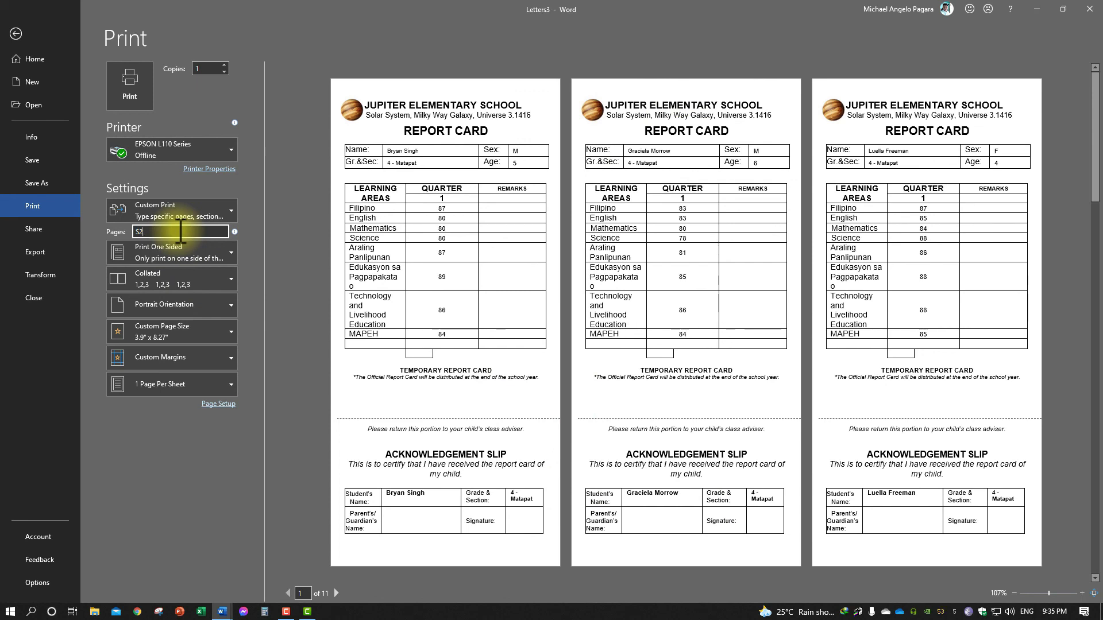
{"action": "key", "text": "BackSpace"}
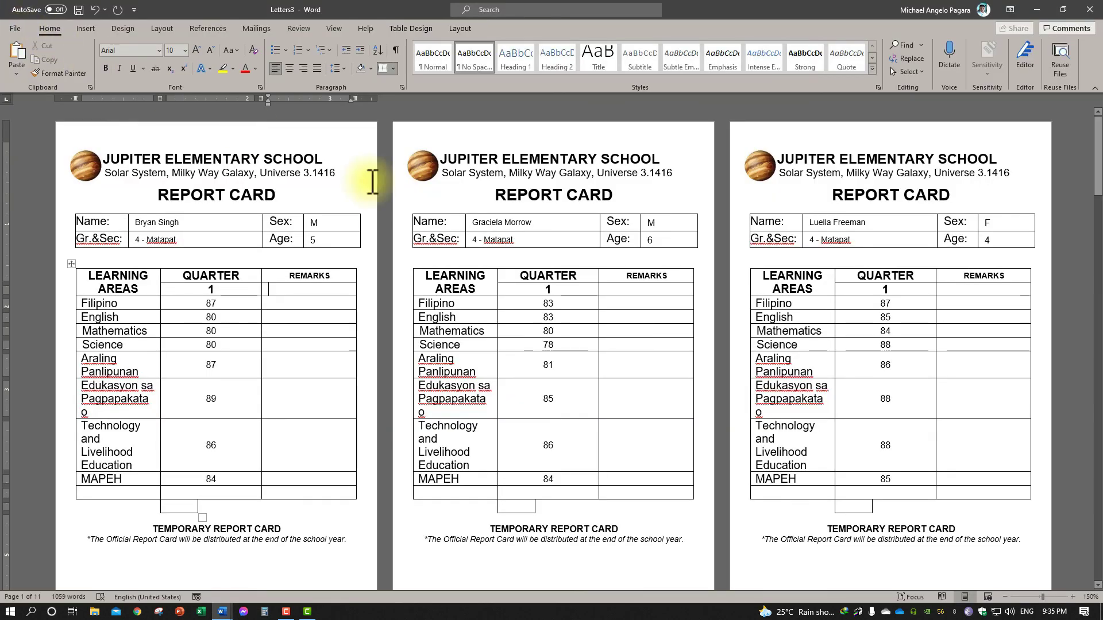
{"action": "left_click", "coordinate": [333, 227]}
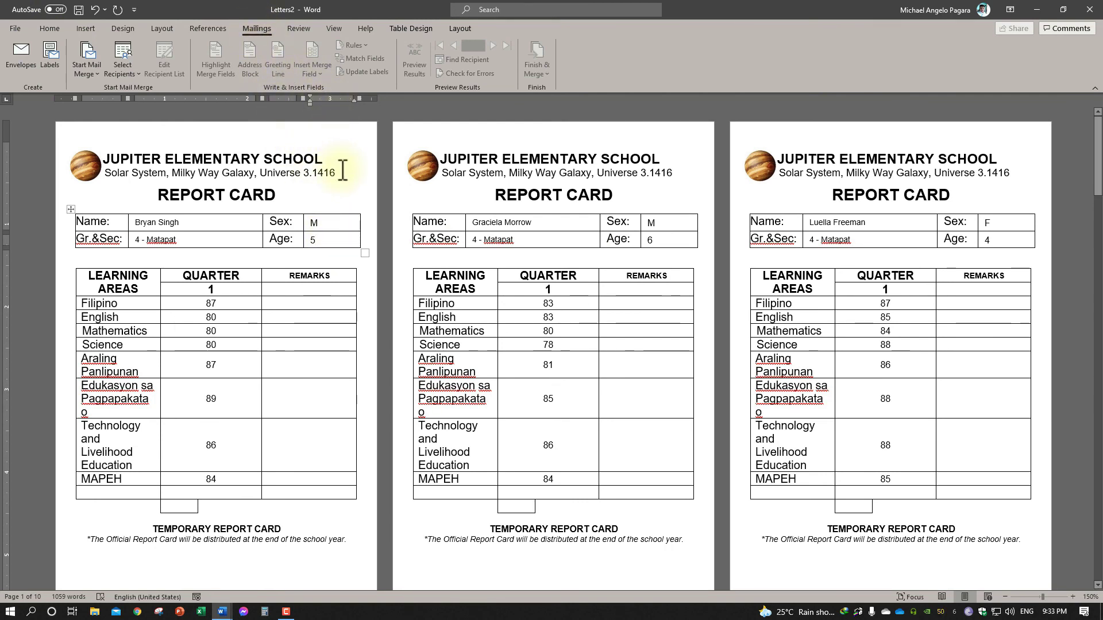
{"action": "left_click", "coordinate": [565, 222]}
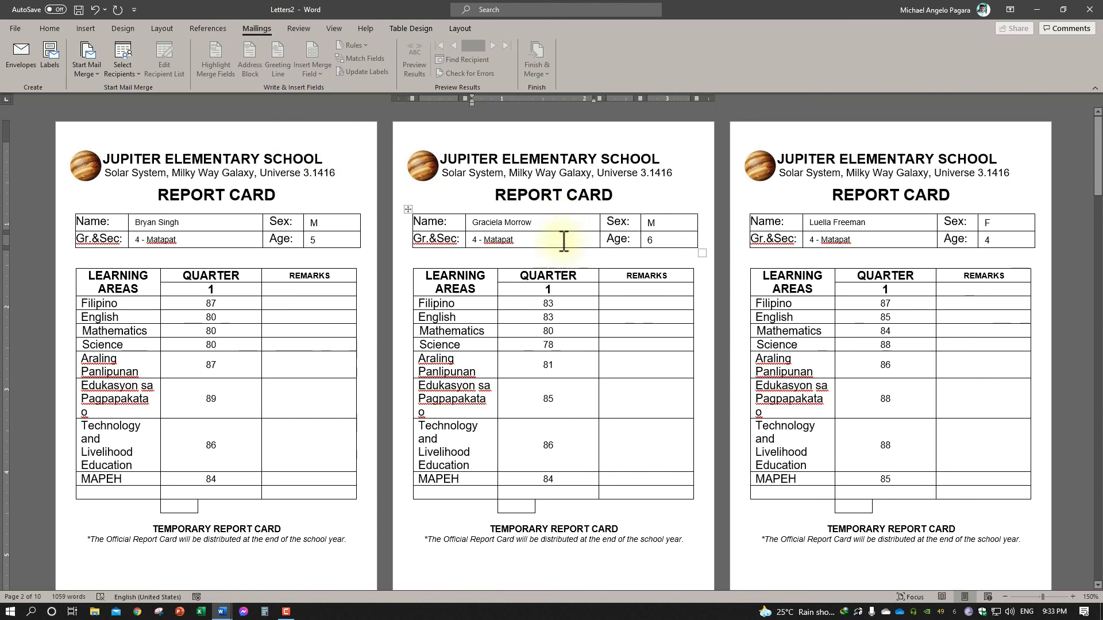